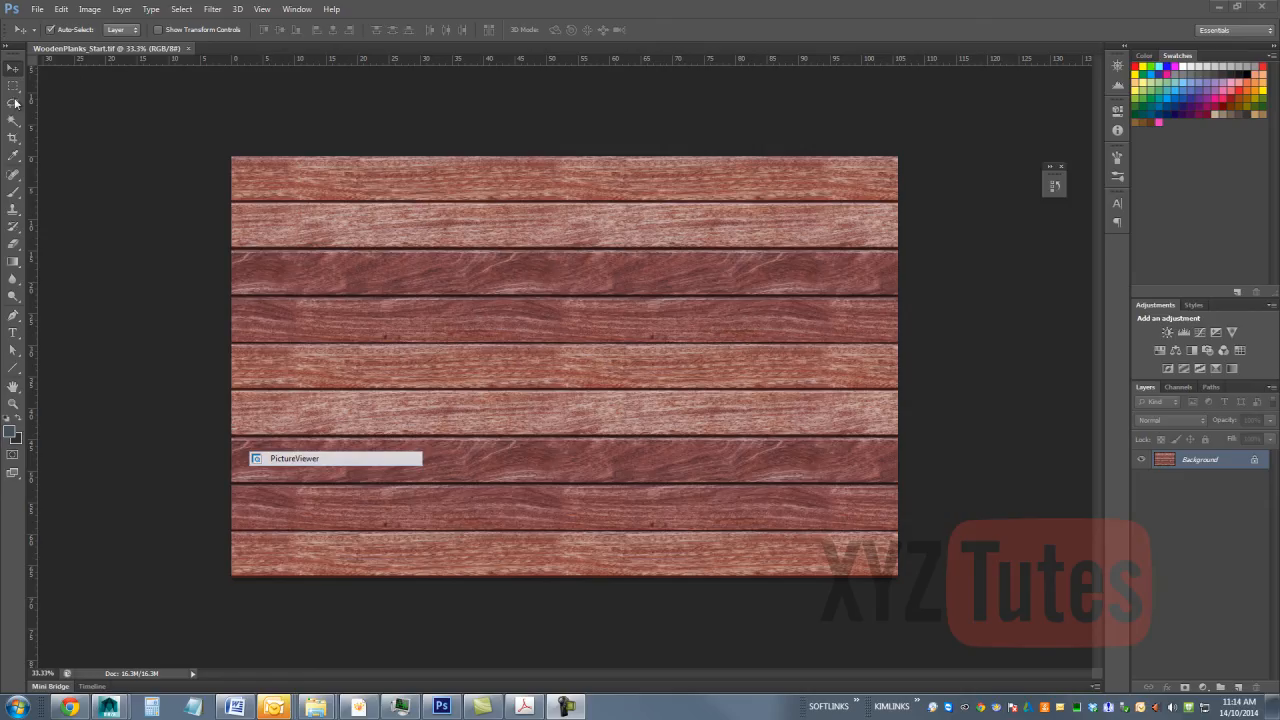
Step: Activate the Rectangular Marquee tool
{"action": "key", "text": "m"}
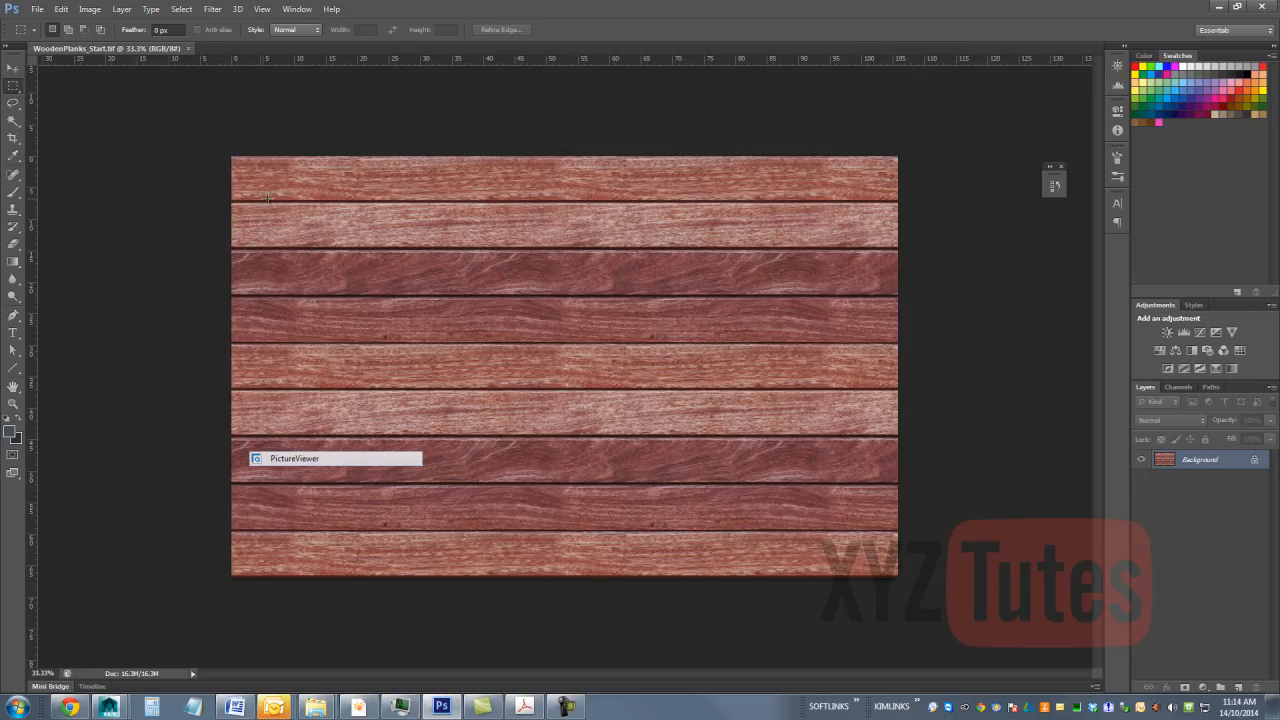
{"action": "left_click", "coordinate": [14, 86]}
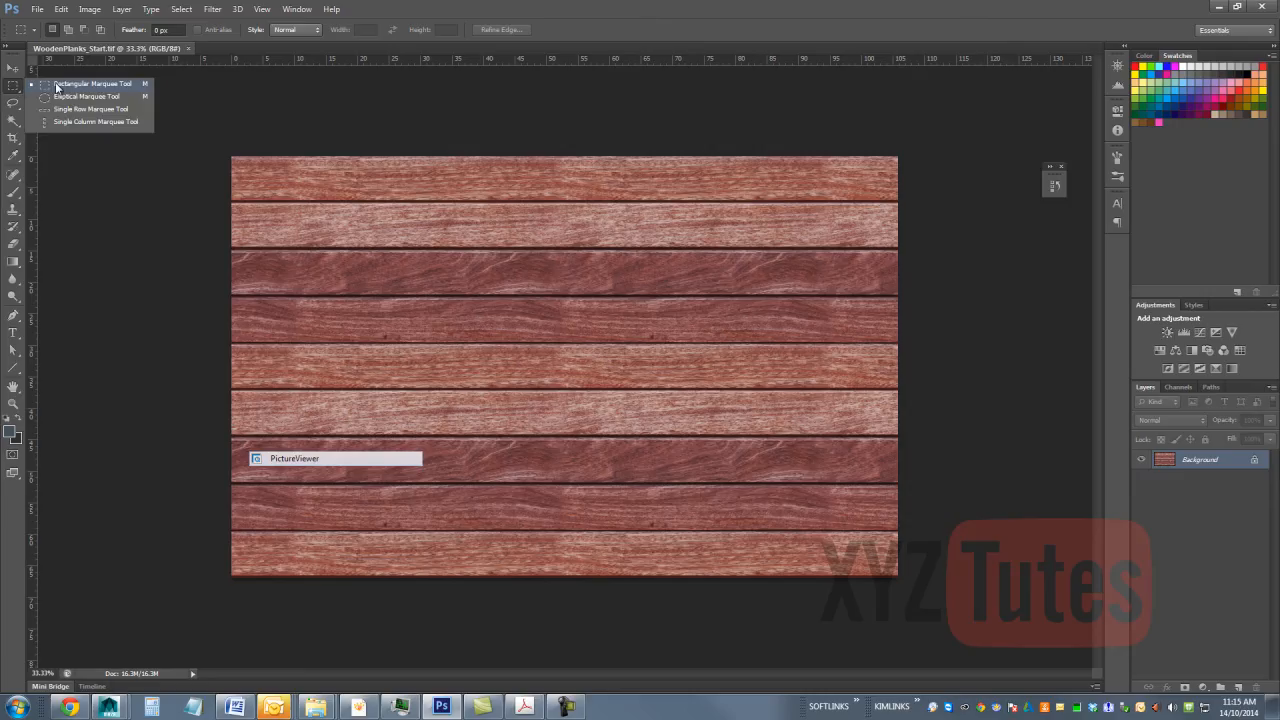
{"action": "left_click", "coordinate": [56, 86]}
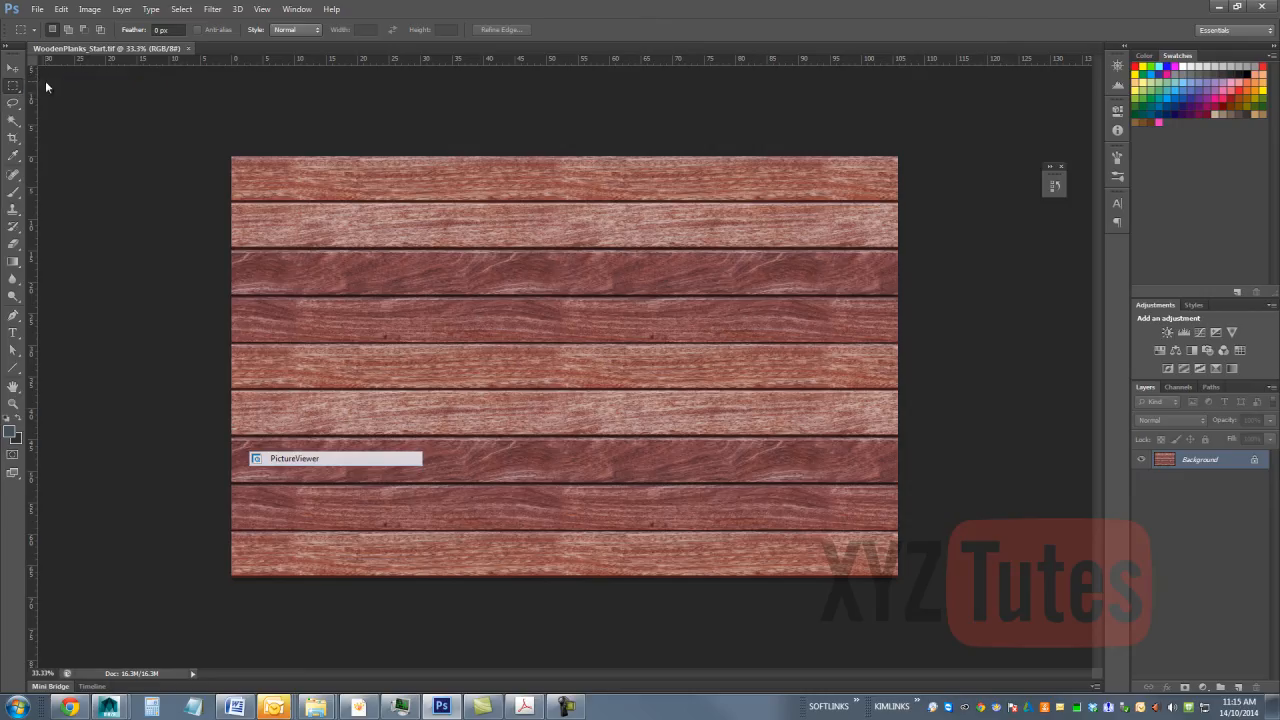
{"action": "left_click", "coordinate": [12, 88]}
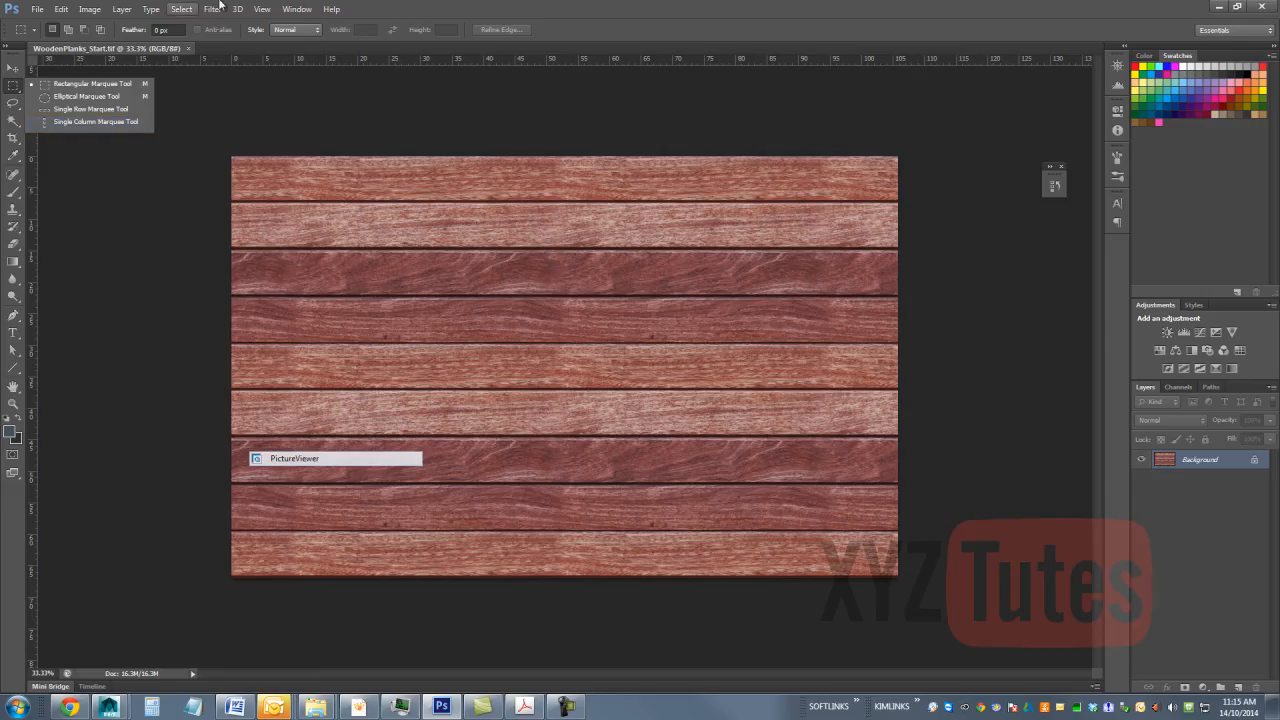
{"action": "left_click", "coordinate": [423, 4]}
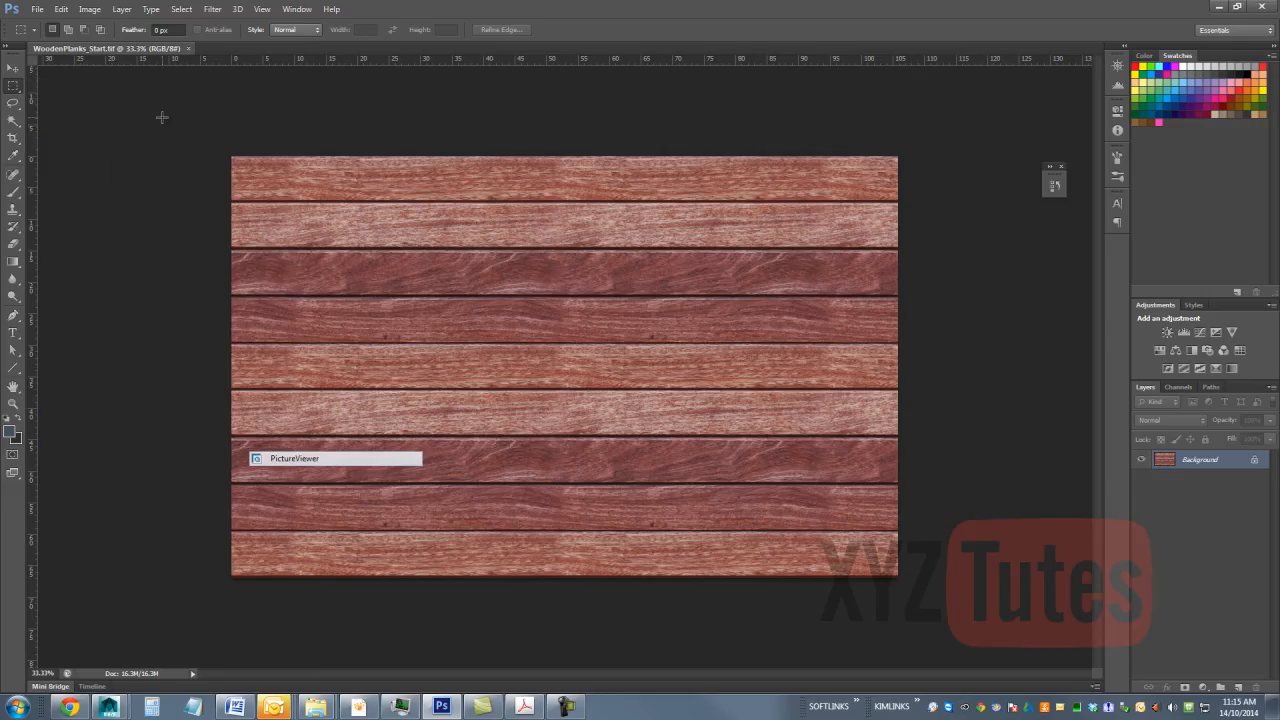
{"action": "key", "text": "shift+m"}
{"action": "key", "text": "shift+m"}
{"action": "key", "text": "shift+m"}
{"action": "key", "text": "shift+m"}
{"action": "key", "text": "shift+m"}
{"action": "key", "text": "shift+m"}
{"action": "key", "text": "shift+m"}
{"action": "key", "text": "shift+m"}
{"action": "key", "text": "shift+m"}
{"action": "key", "text": "shift+m"}
{"action": "right_click", "coordinate": [17, 89]}
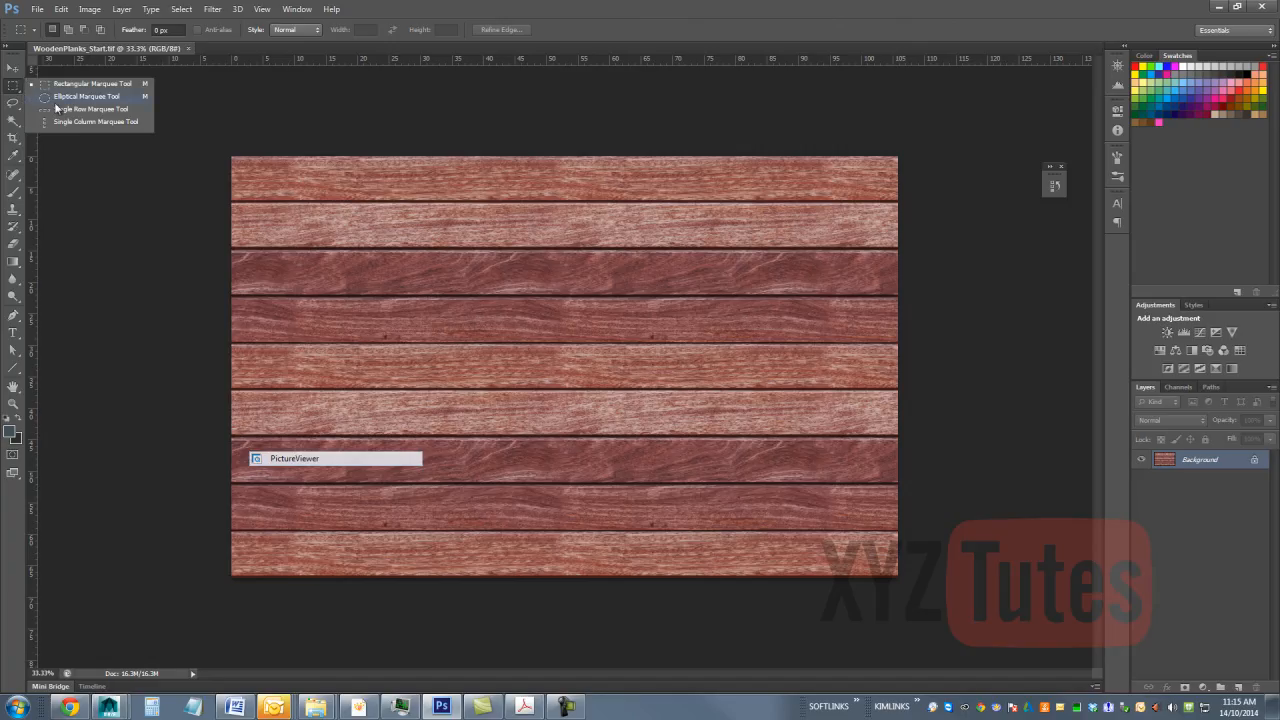
{"action": "left_click", "coordinate": [571, 6]}
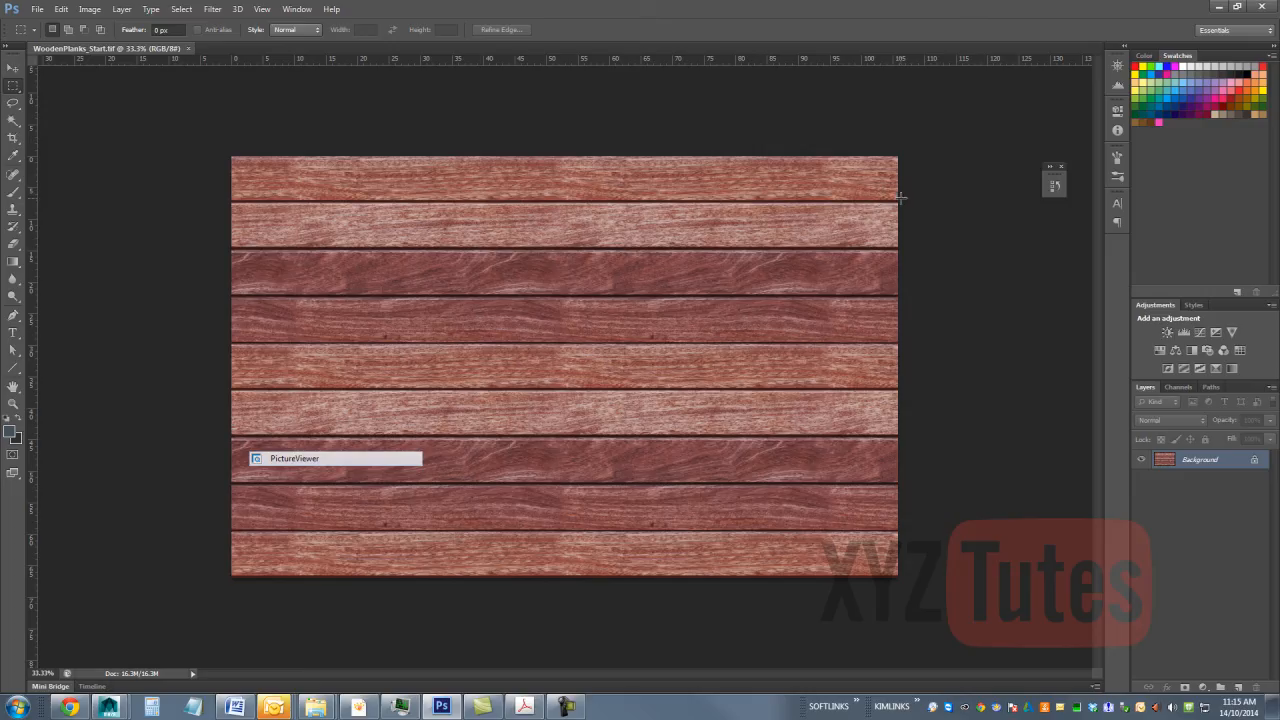
Step: Select a thin full-width strip over the gap below the first plank and add a Solid Color fill layer from it
{"action": "left_click_drag", "start_coordinate": [897, 199], "coordinate": [163, 202]}
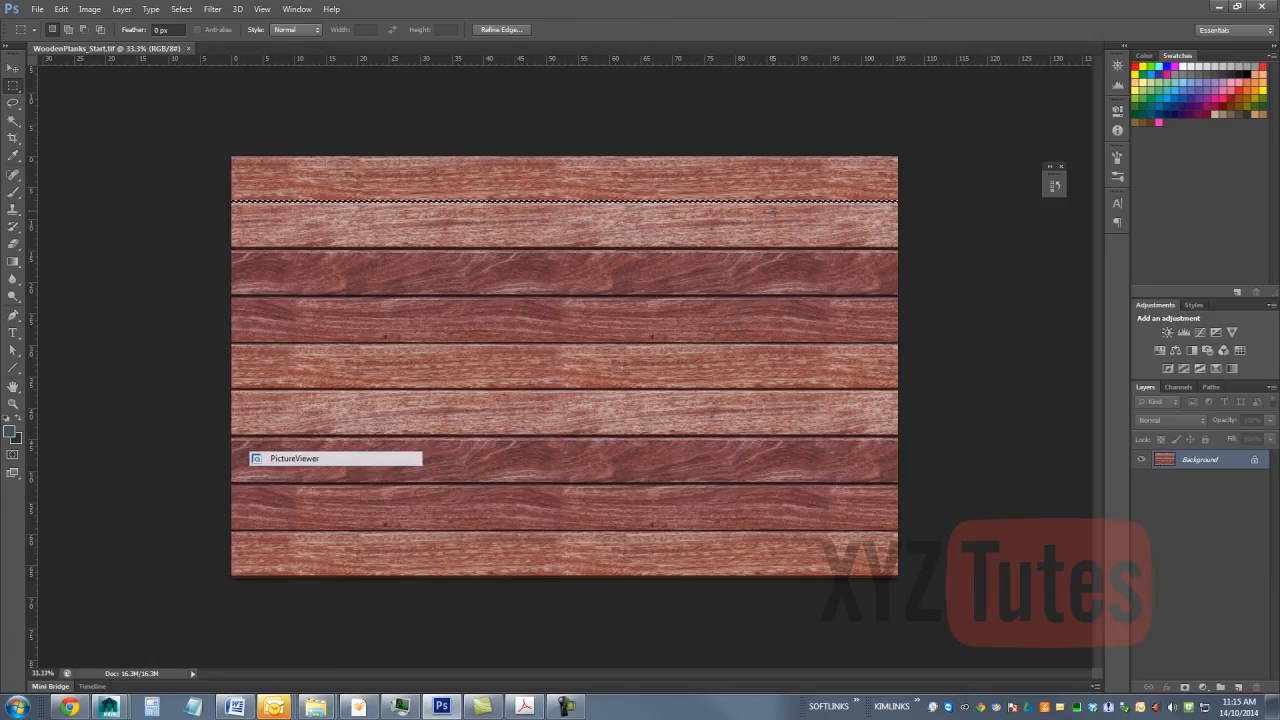
{"action": "left_click", "coordinate": [1208, 690]}
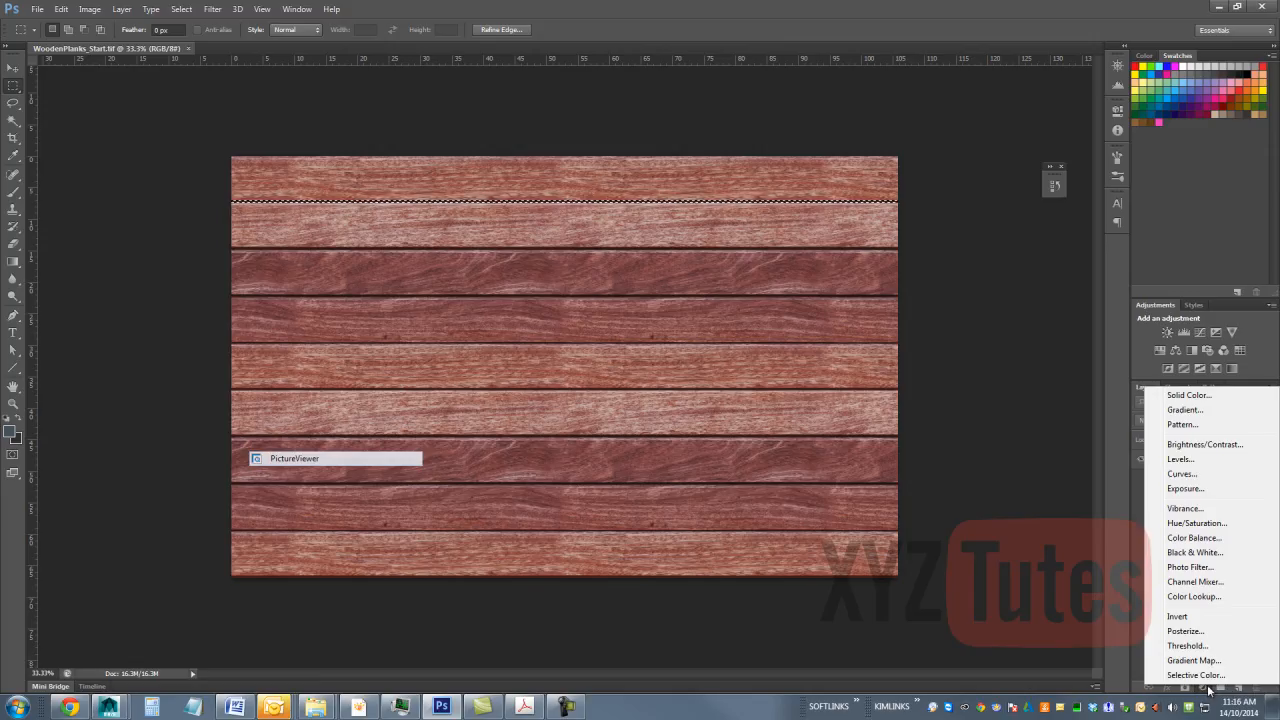
{"action": "left_click", "coordinate": [1190, 395]}
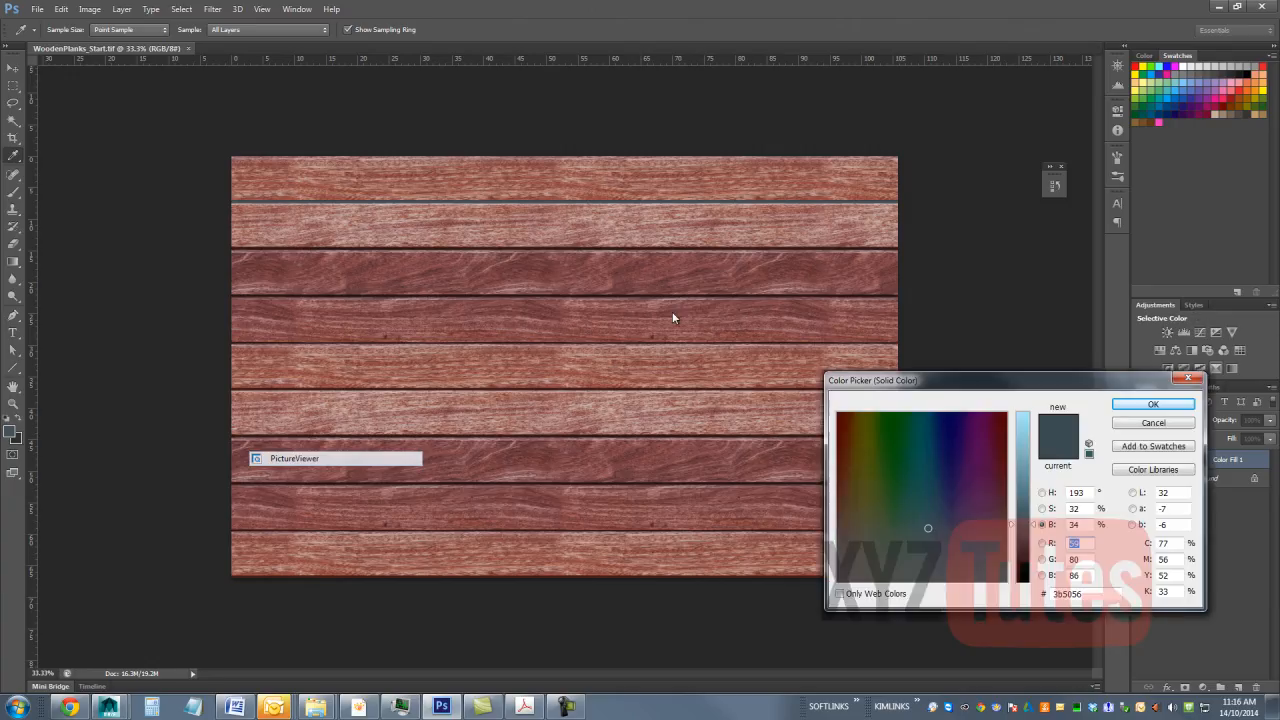
Step: Set the strip's fill colour to bright green (#00ff2a) with 100% brightness and accept it
{"action": "left_click_drag", "start_coordinate": [983, 370], "coordinate": [557, 343]}
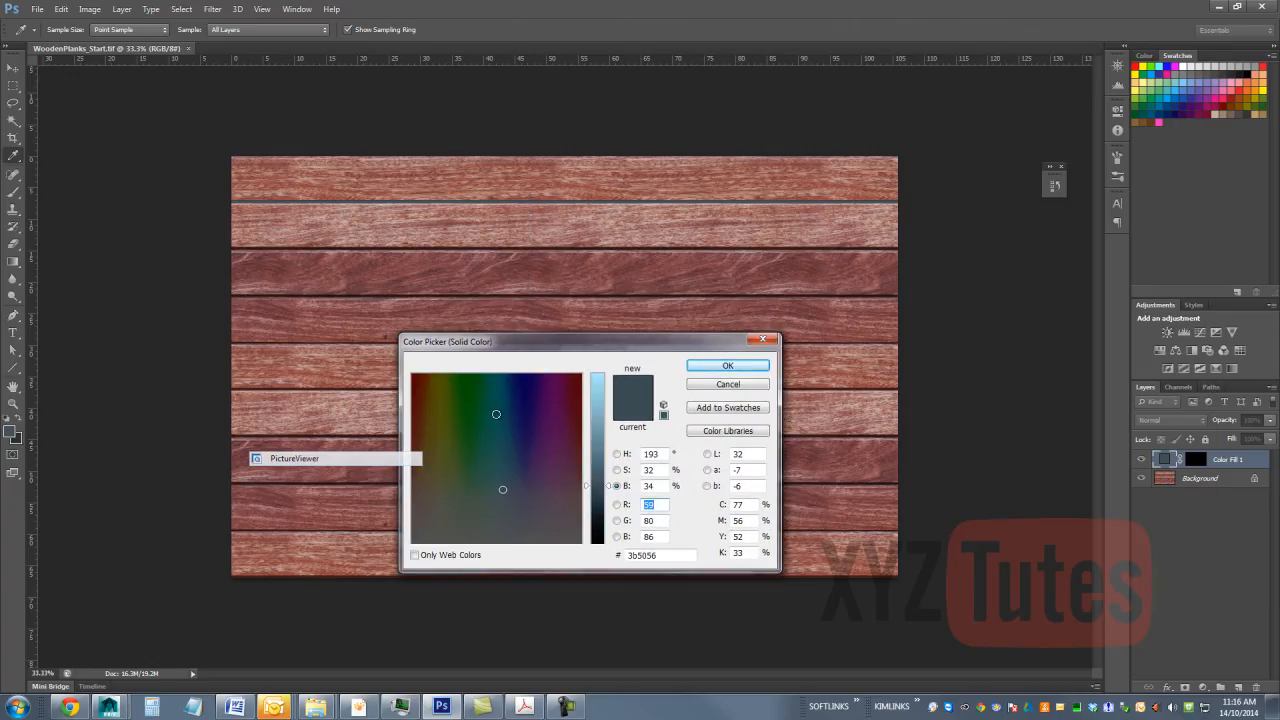
{"action": "left_click", "coordinate": [650, 486]}
{"action": "double_click", "coordinate": [650, 486]}
{"action": "mouse_move", "coordinate": [494, 460]}
{"action": "left_mouse_down"}
{"action": "mouse_move", "coordinate": [468, 378]}
{"action": "mouse_move", "coordinate": [484, 374]}
{"action": "left_mouse_up"}
{"action": "type", "text": "100"}
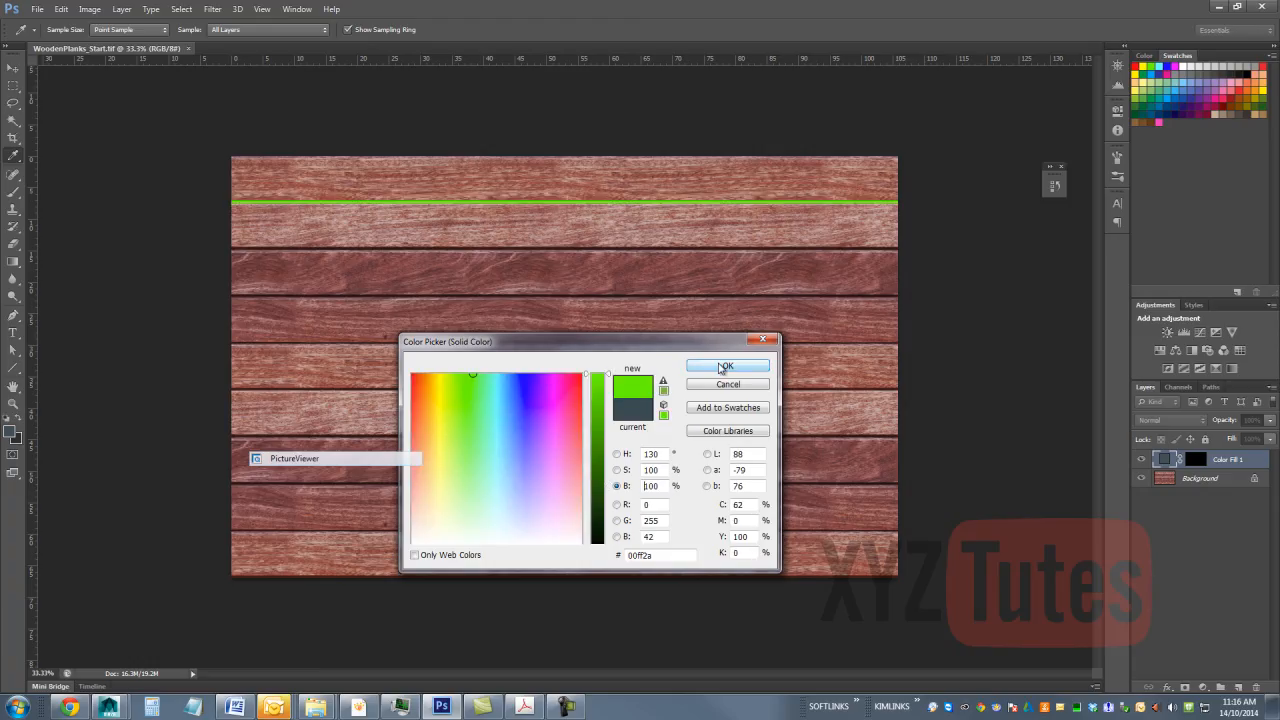
{"action": "left_click", "coordinate": [724, 367]}
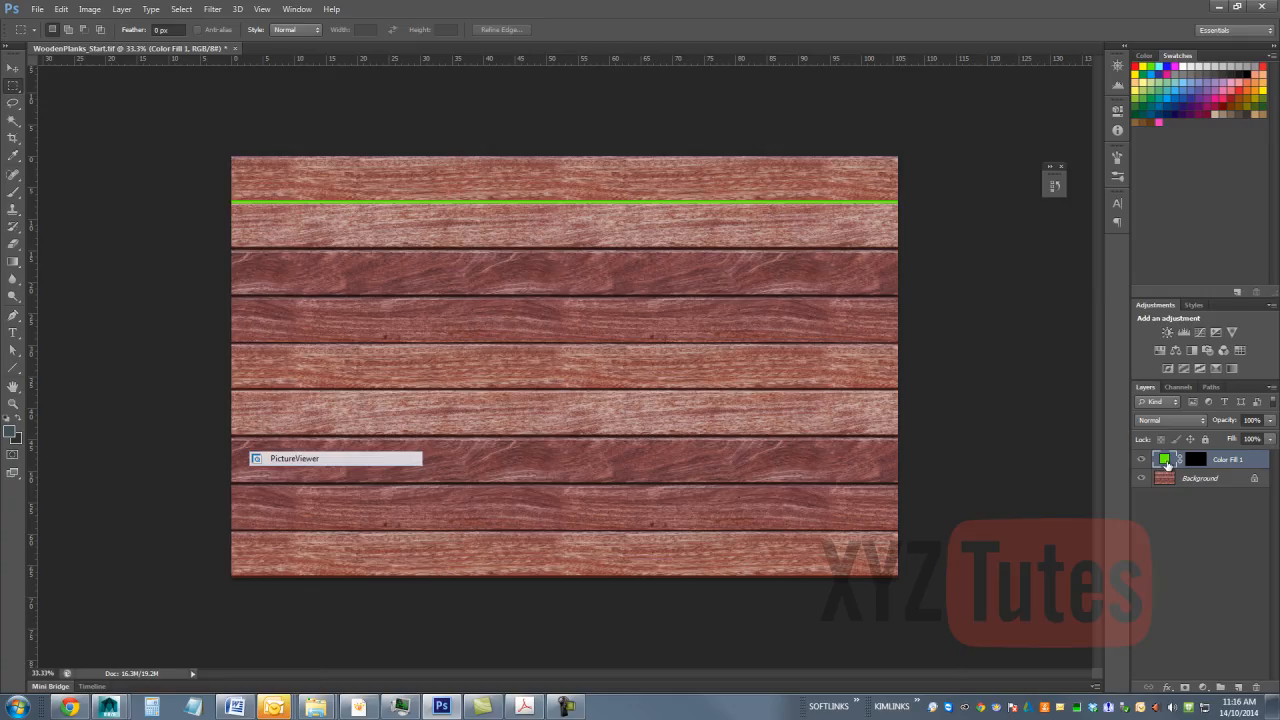
Step: Examine the fill layer's colour setting and view its layer mask on its own
{"action": "double_click", "coordinate": [1165, 460]}
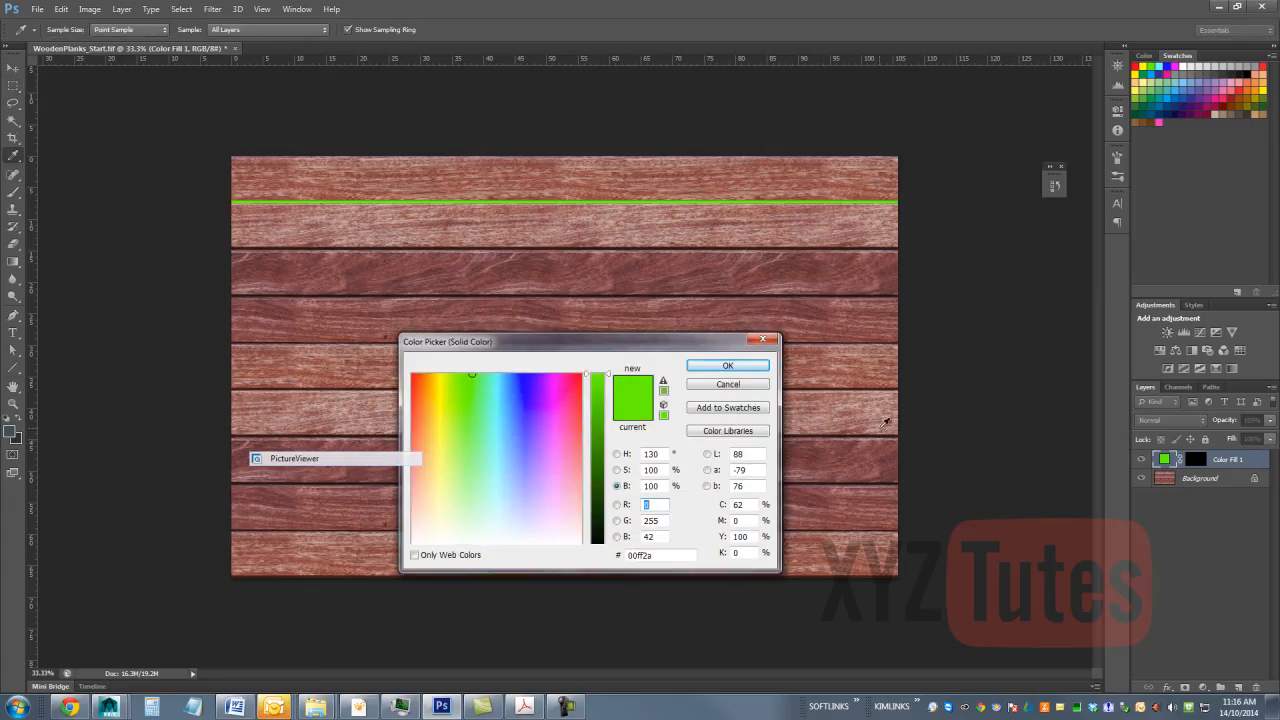
{"action": "left_click", "coordinate": [714, 385]}
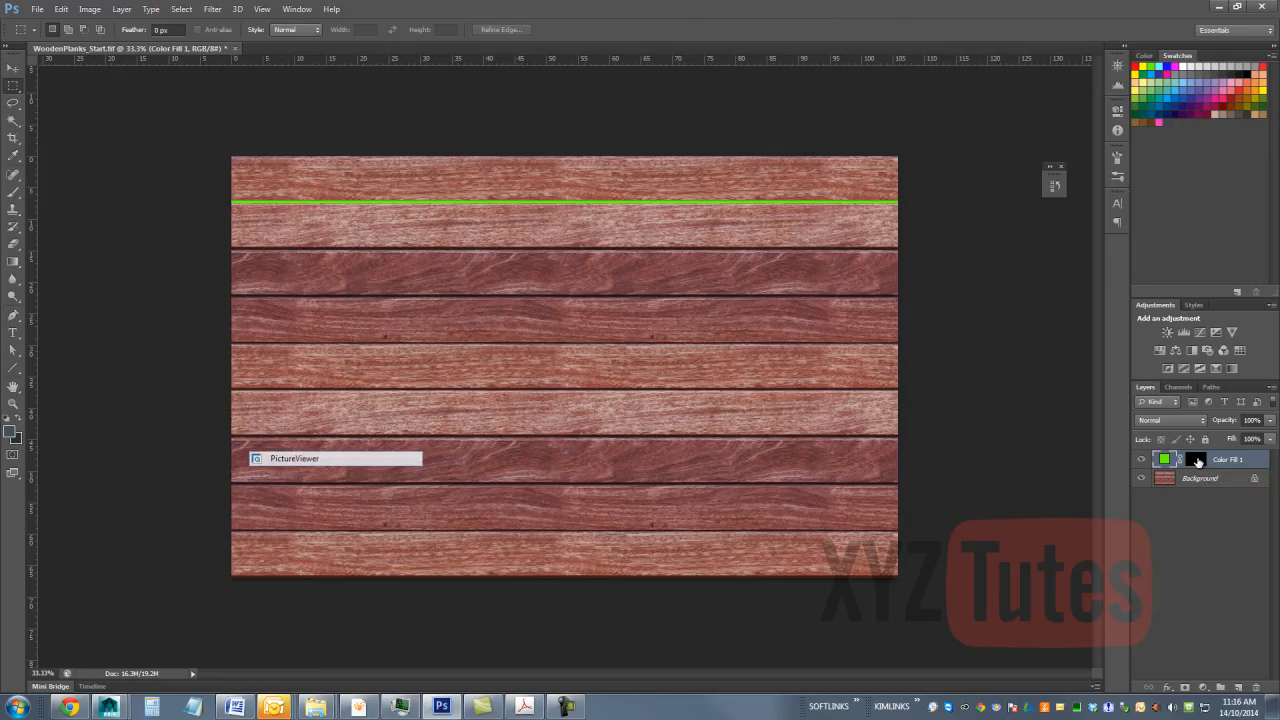
{"action": "left_click", "coordinate": [1196, 460]}
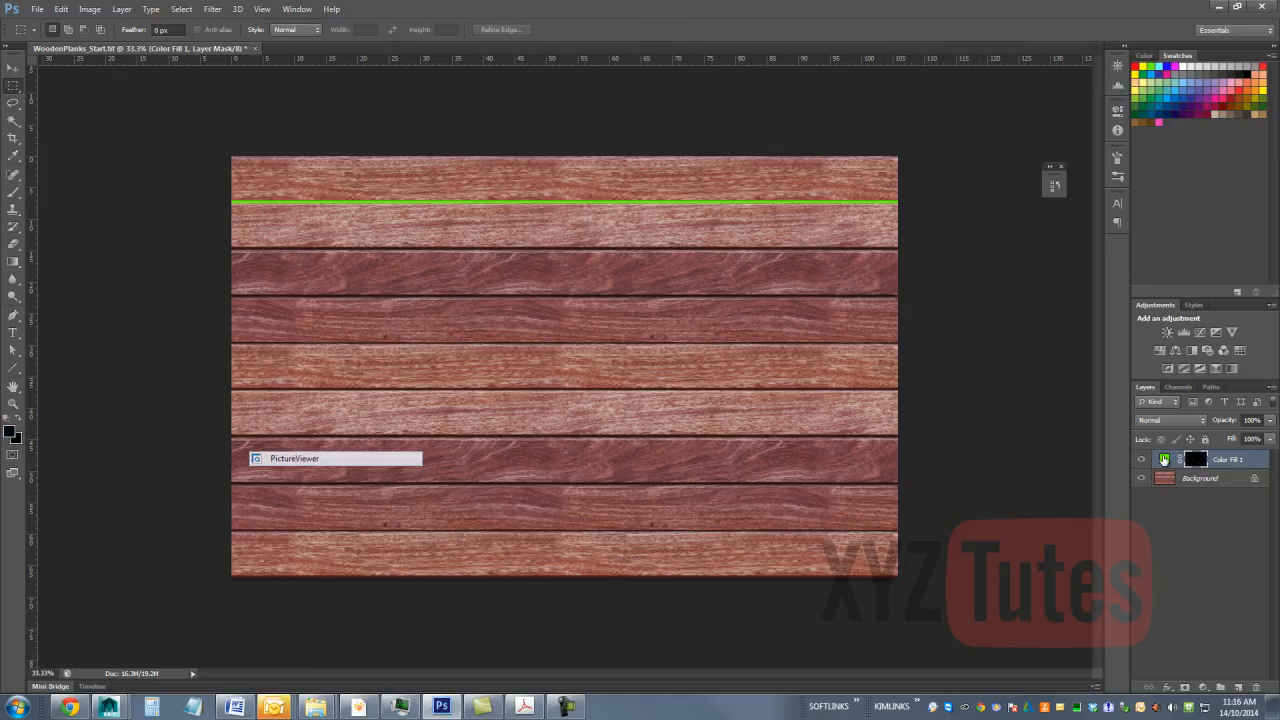
{"action": "left_click", "coordinate": [1164, 460]}
{"action": "left_click", "coordinate": [1195, 461]}
{"action": "left_click", "coordinate": [1164, 462]}
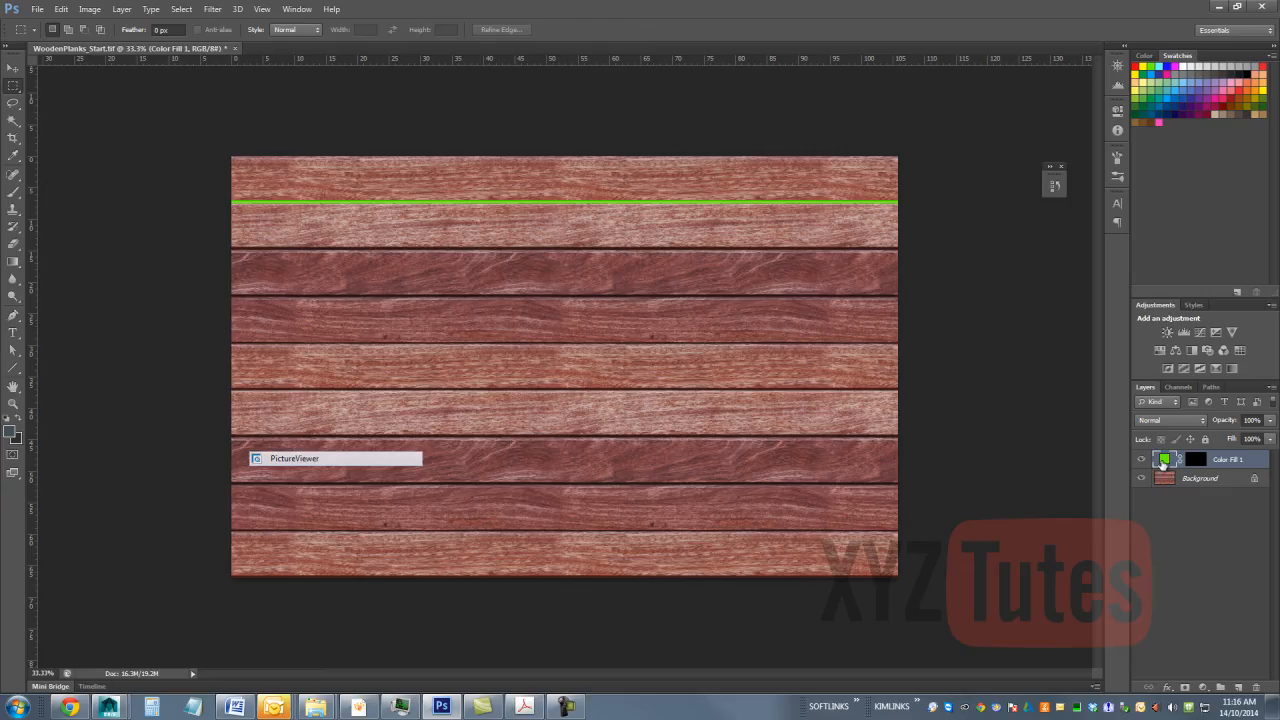
{"action": "left_click", "coordinate": [1196, 462]}
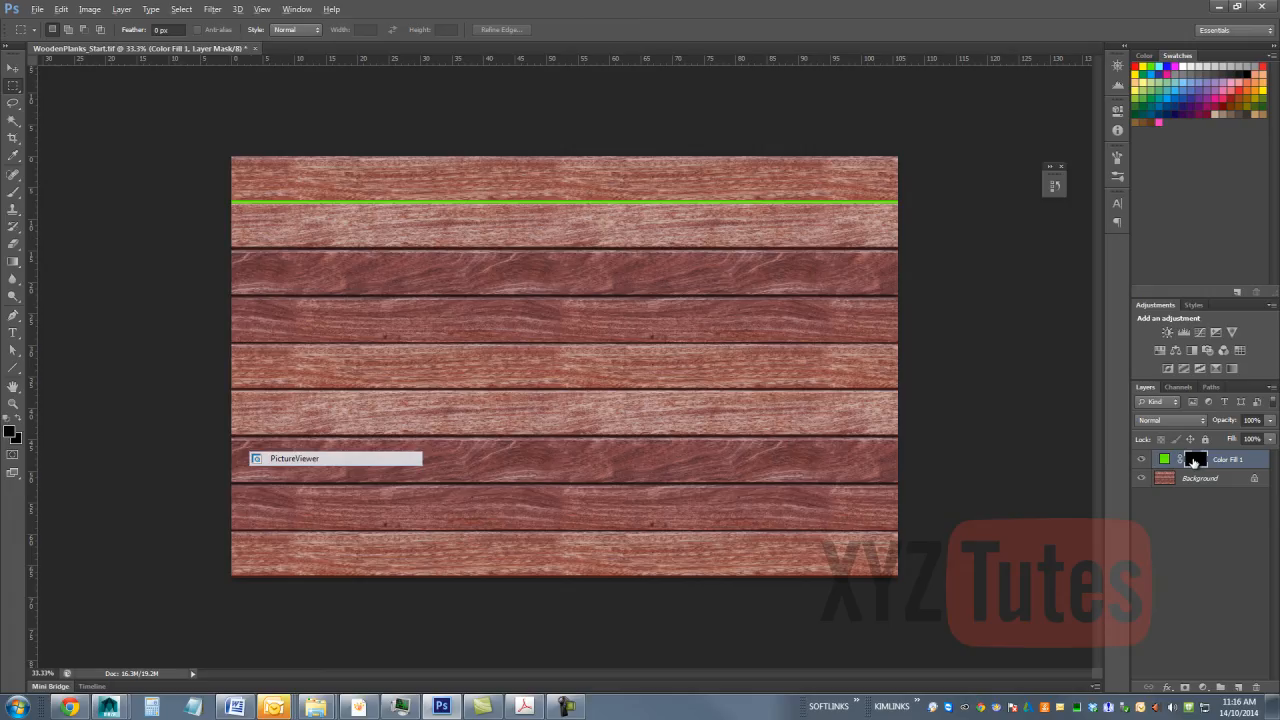
{"action": "left_click", "coordinate": [1193, 462], "text": "alt"}
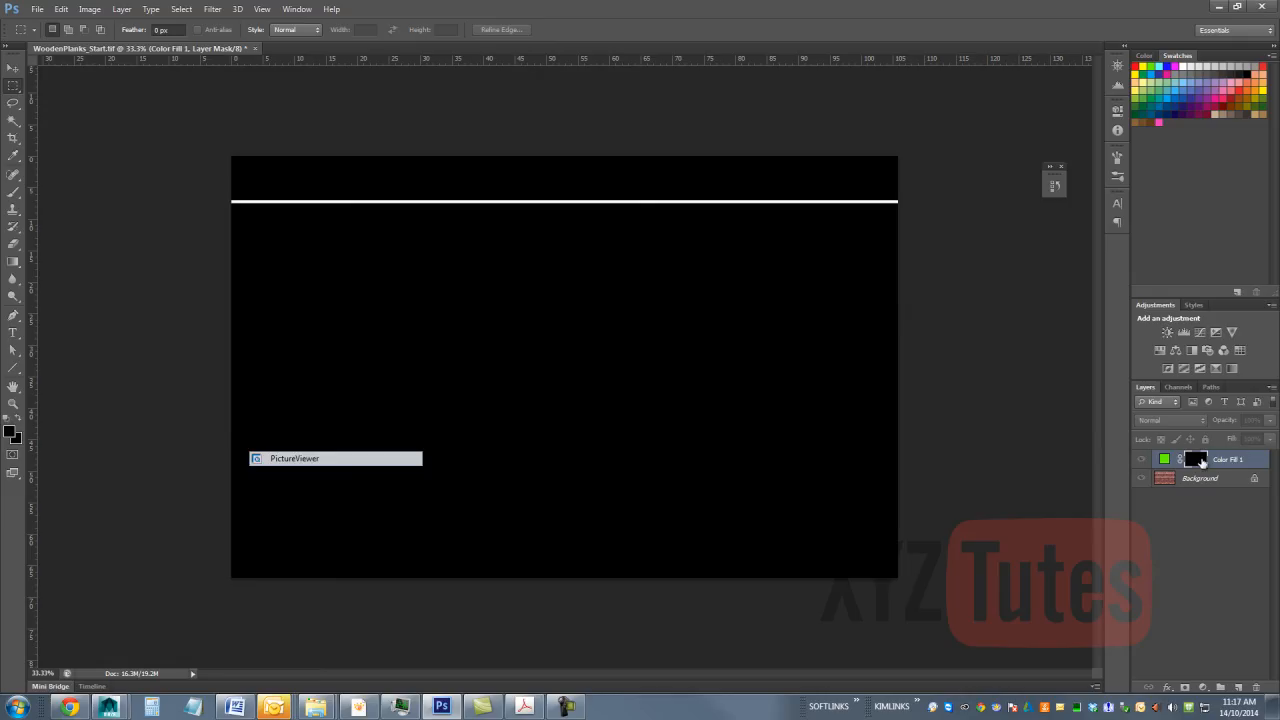
{"action": "left_click", "coordinate": [1196, 459], "text": "alt"}
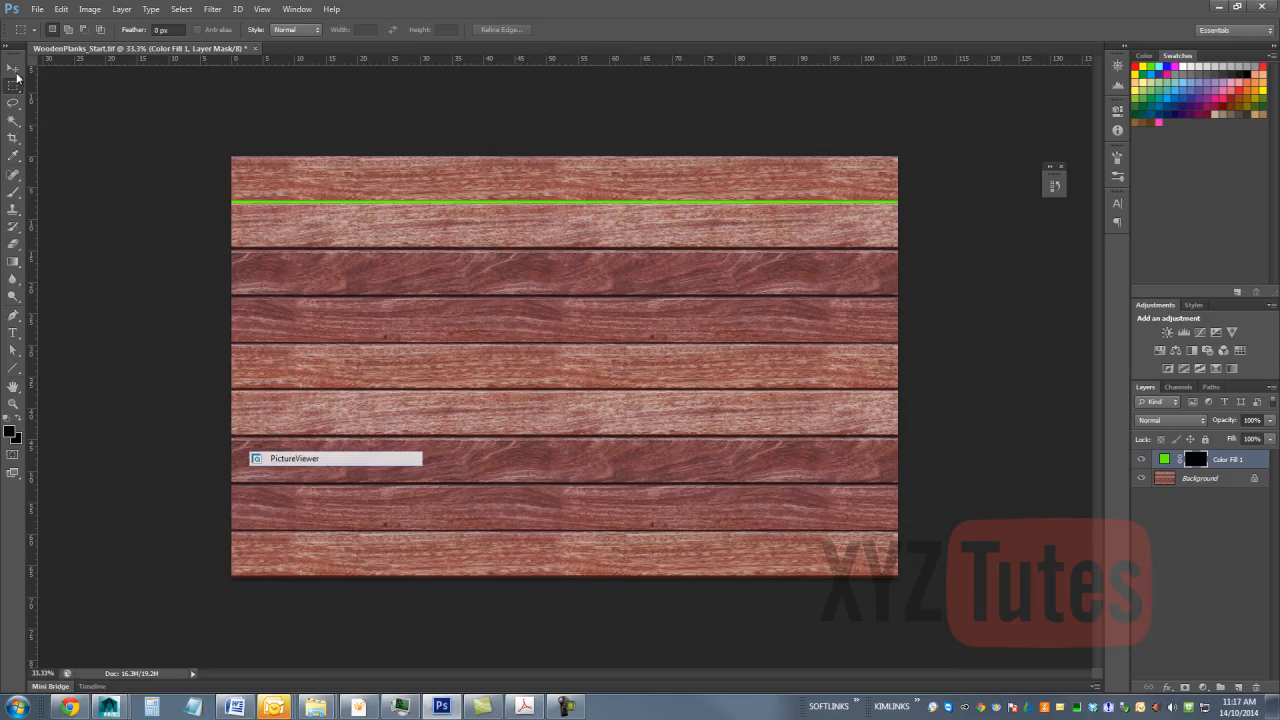
Step: Duplicate the green line with the Move tool onto the gap below the second plank and deselect the layers
{"action": "key", "text": "v"}
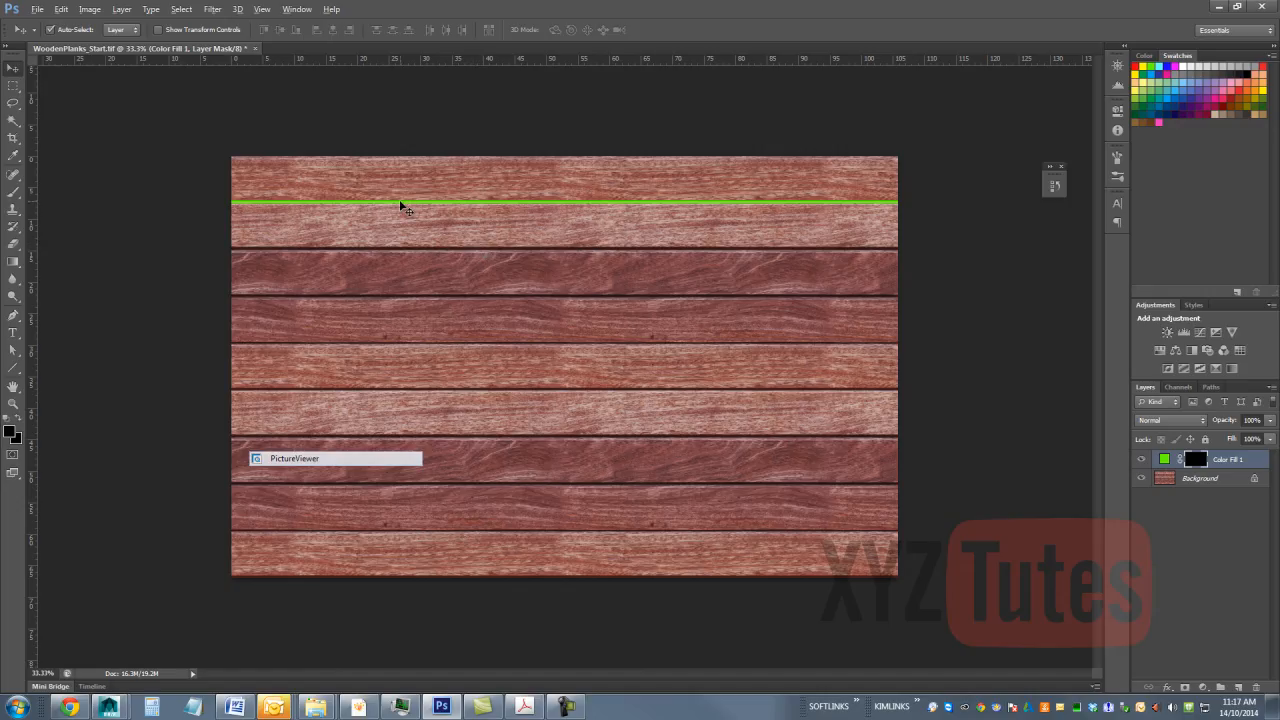
{"action": "left_click_drag", "start_coordinate": [400, 213], "coordinate": [406, 287]}
{"action": "left_click", "coordinate": [650, 265]}
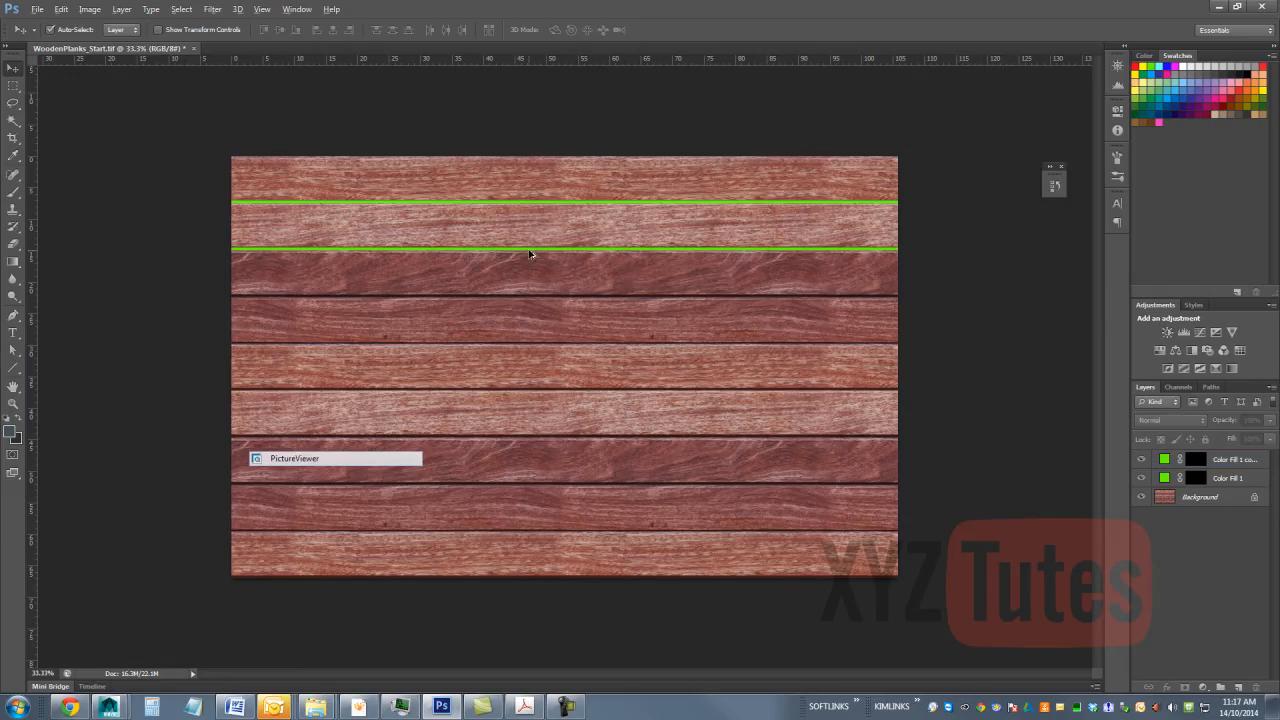
Step: Check the Move tool's Auto-Select by picking the two green lines on the canvas in turn
{"action": "key", "text": "alt"}
{"action": "left_click", "coordinate": [79, 31]}
{"action": "left_click", "coordinate": [313, 252]}
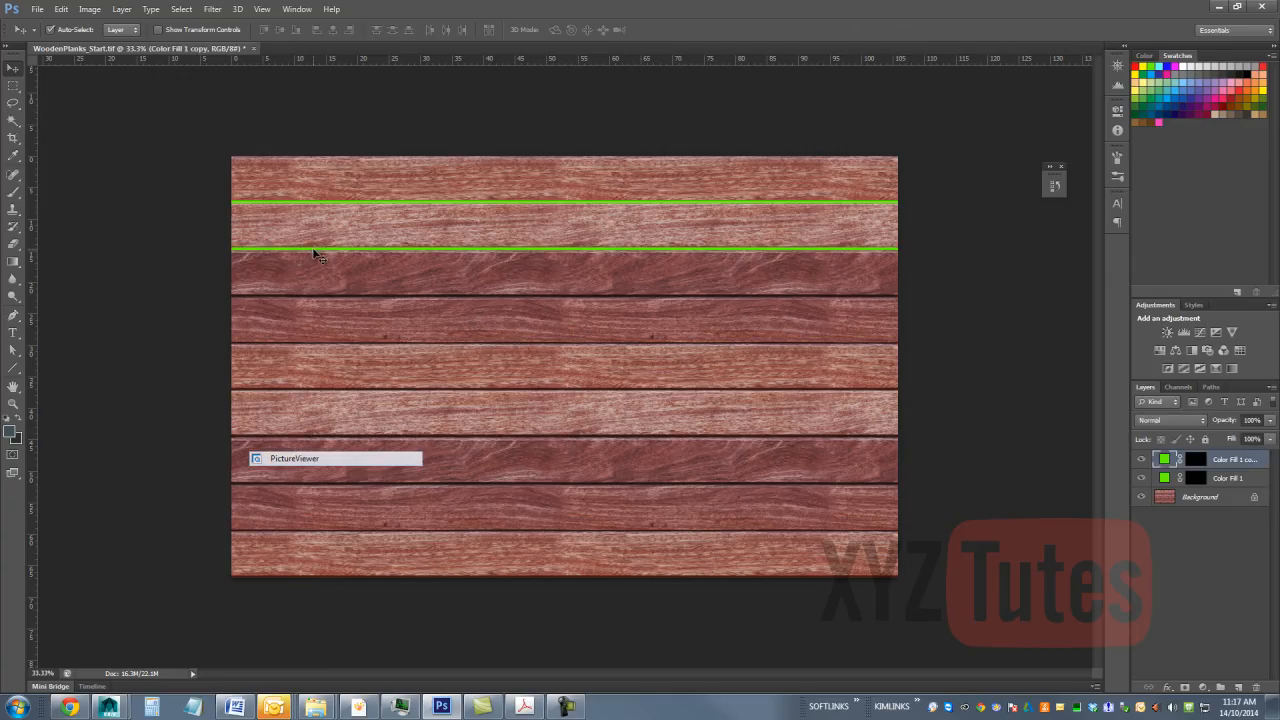
{"action": "left_click", "coordinate": [778, 333]}
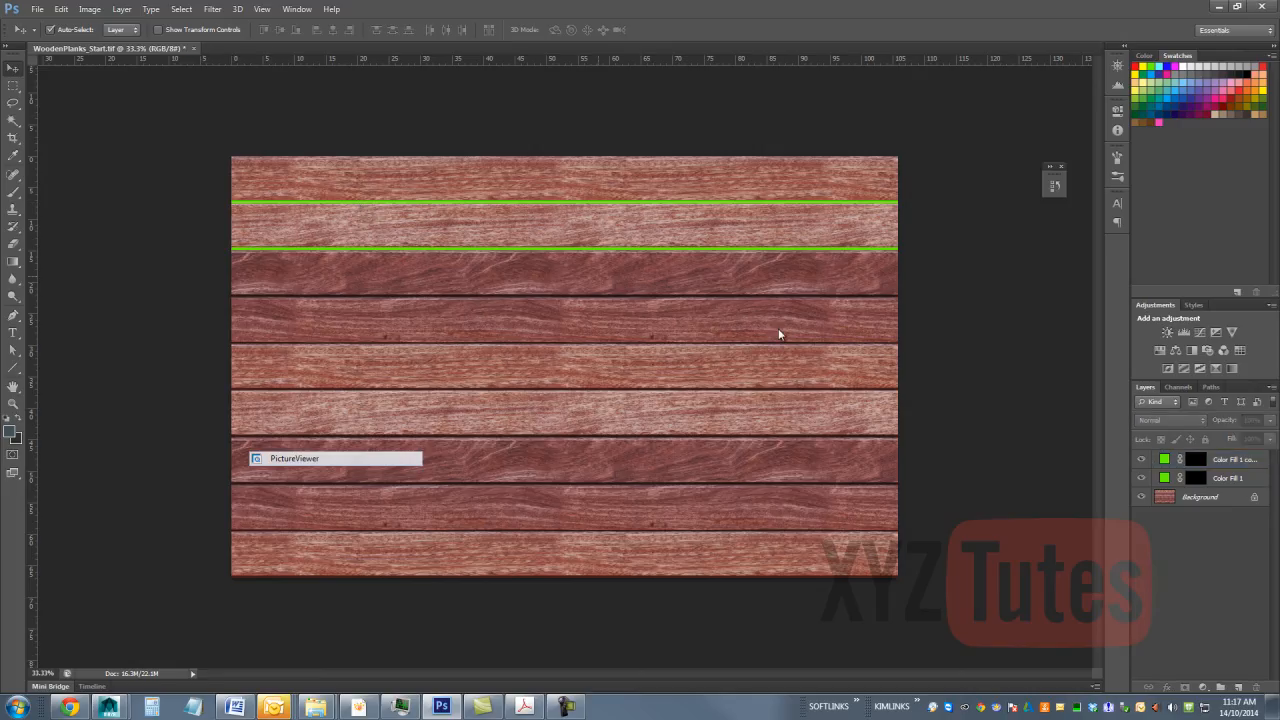
{"action": "left_click", "coordinate": [580, 202]}
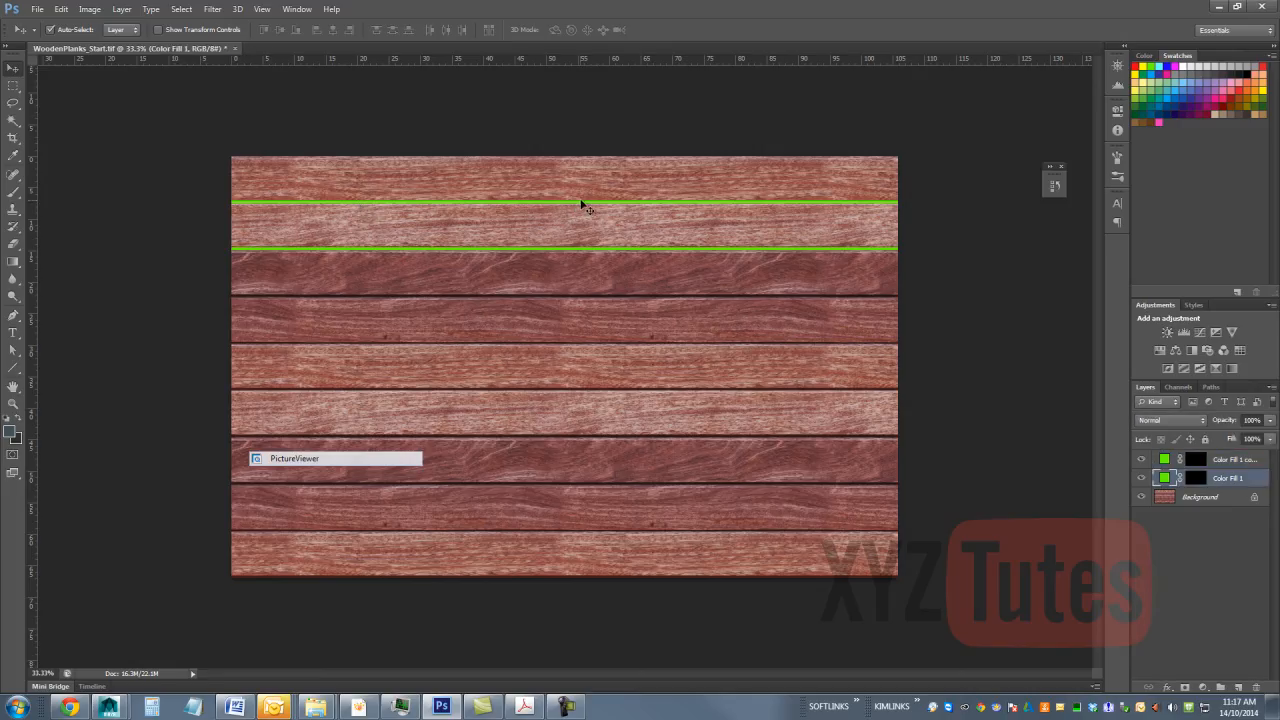
{"action": "left_click", "coordinate": [760, 250]}
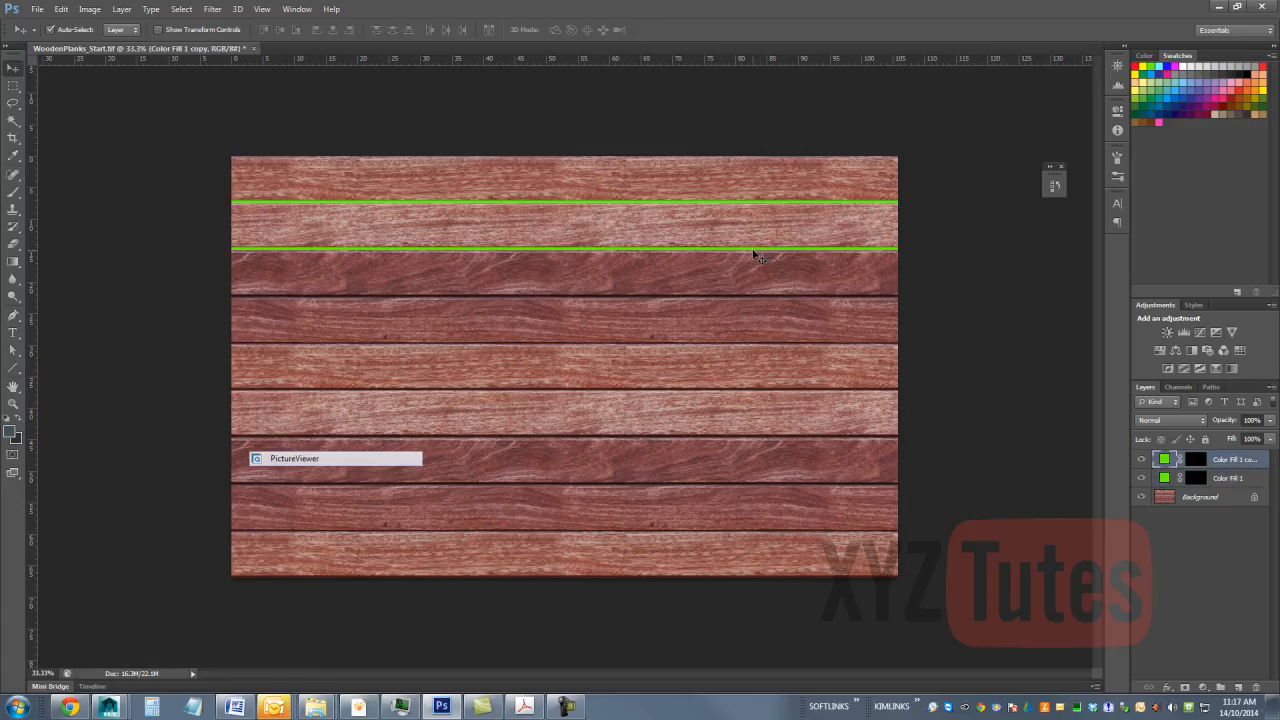
{"action": "key", "text": "alt"}
{"action": "key", "text": "ctrl+alt+a"}
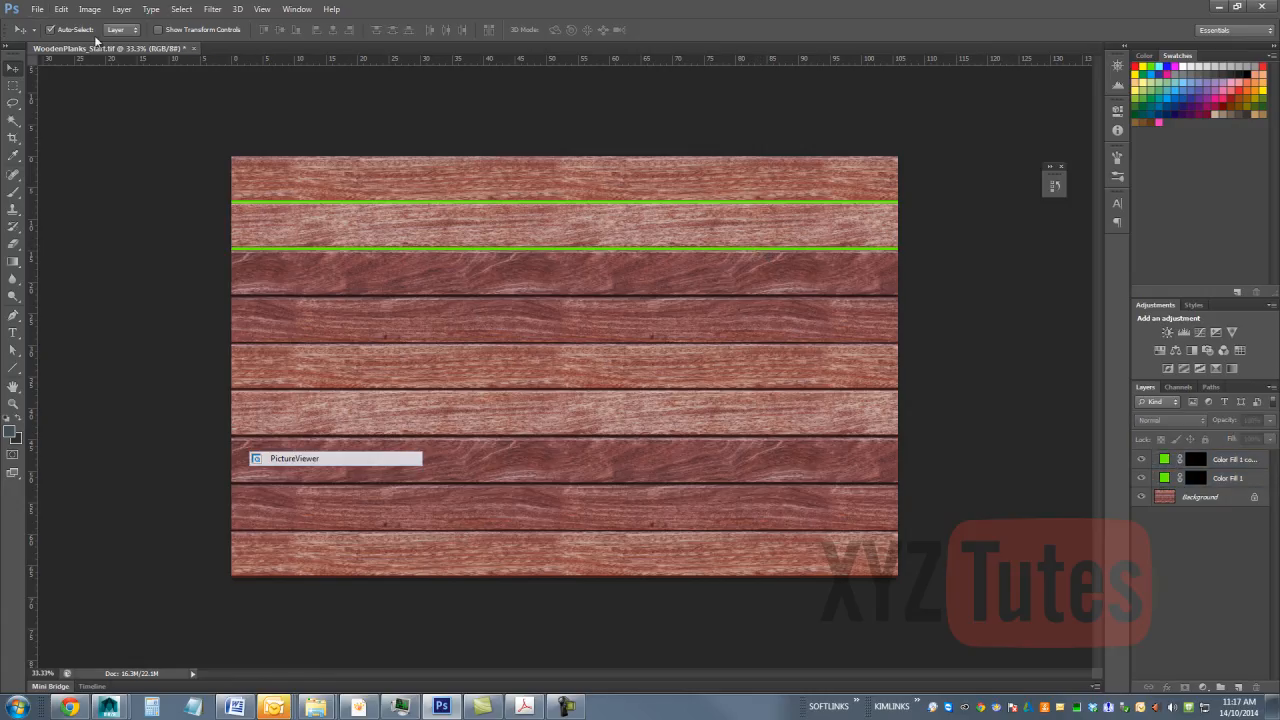
Step: Duplicate the second green line onto the gap below the third plank and repeat with five more copies for the remaining gaps
{"action": "left_click", "coordinate": [581, 252]}
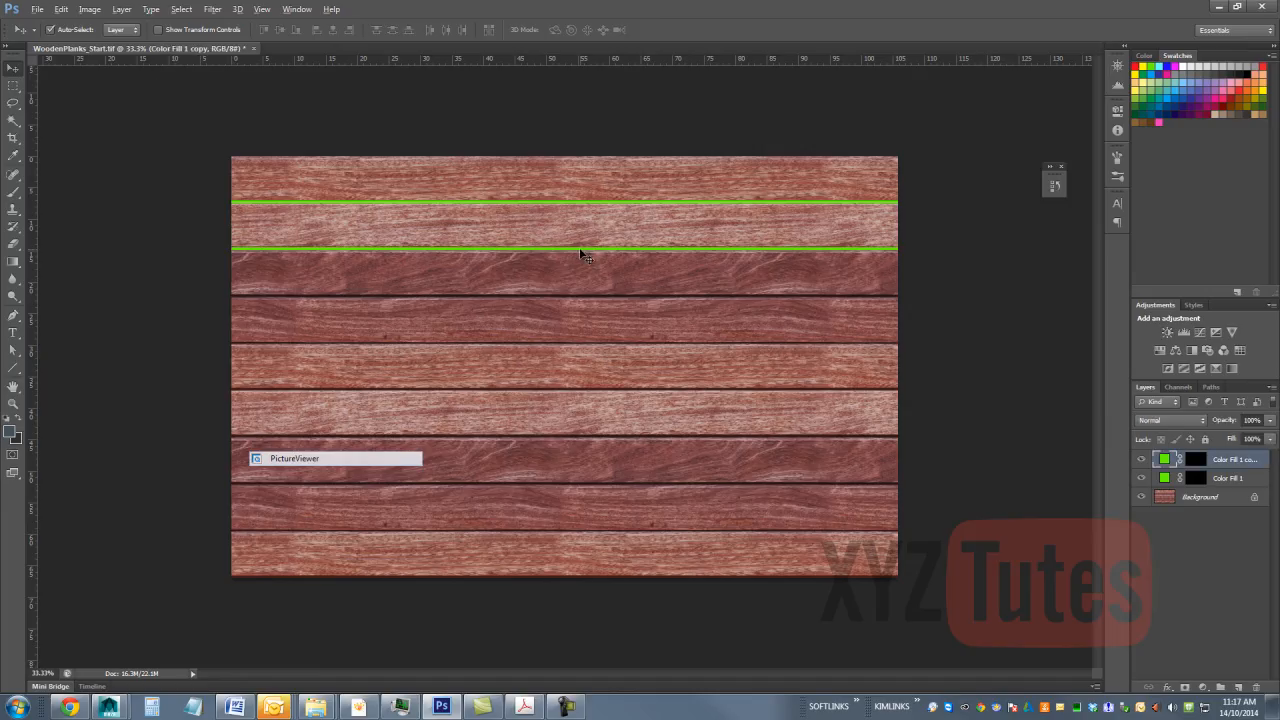
{"action": "left_click_drag", "start_coordinate": [578, 261], "coordinate": [579, 300]}
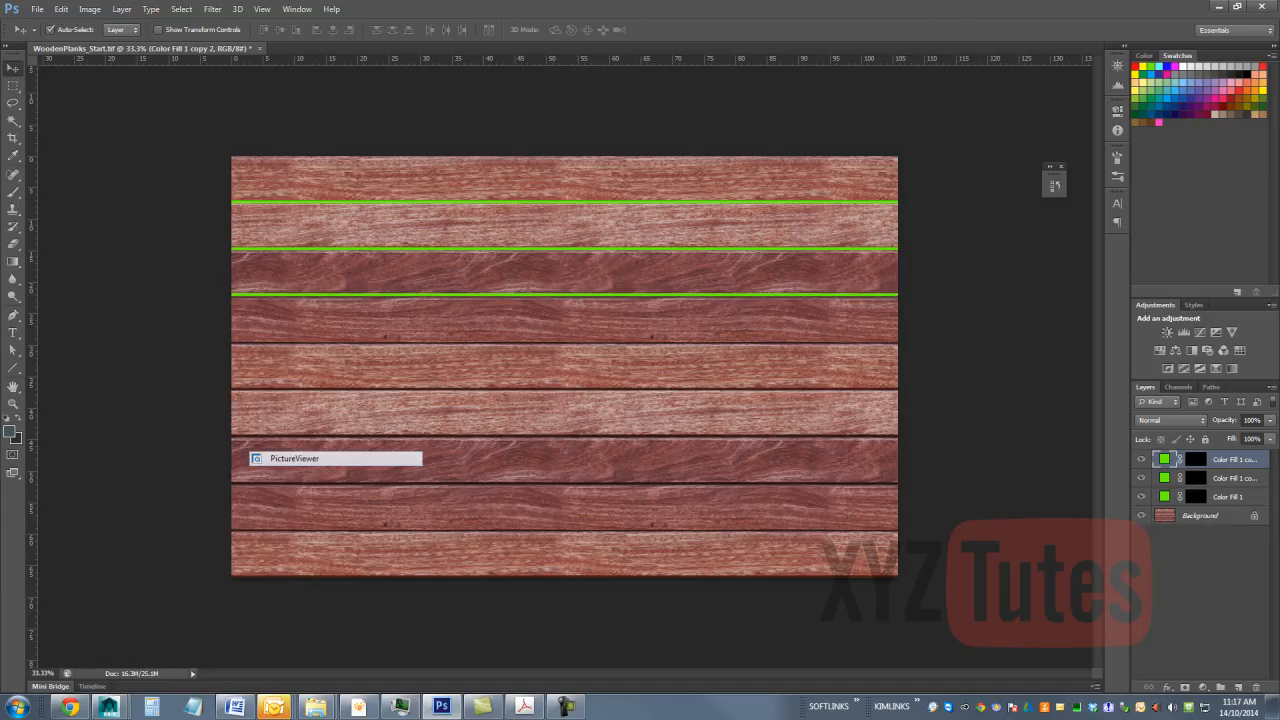
{"action": "key", "text": "ctrl+alt+shift+t"}
{"action": "key", "text": "ctrl+alt+shift+t"}
{"action": "key", "text": "ctrl+alt+shift+t"}
{"action": "key", "text": "ctrl+alt+shift+t"}
{"action": "key", "text": "ctrl+alt+shift+t"}
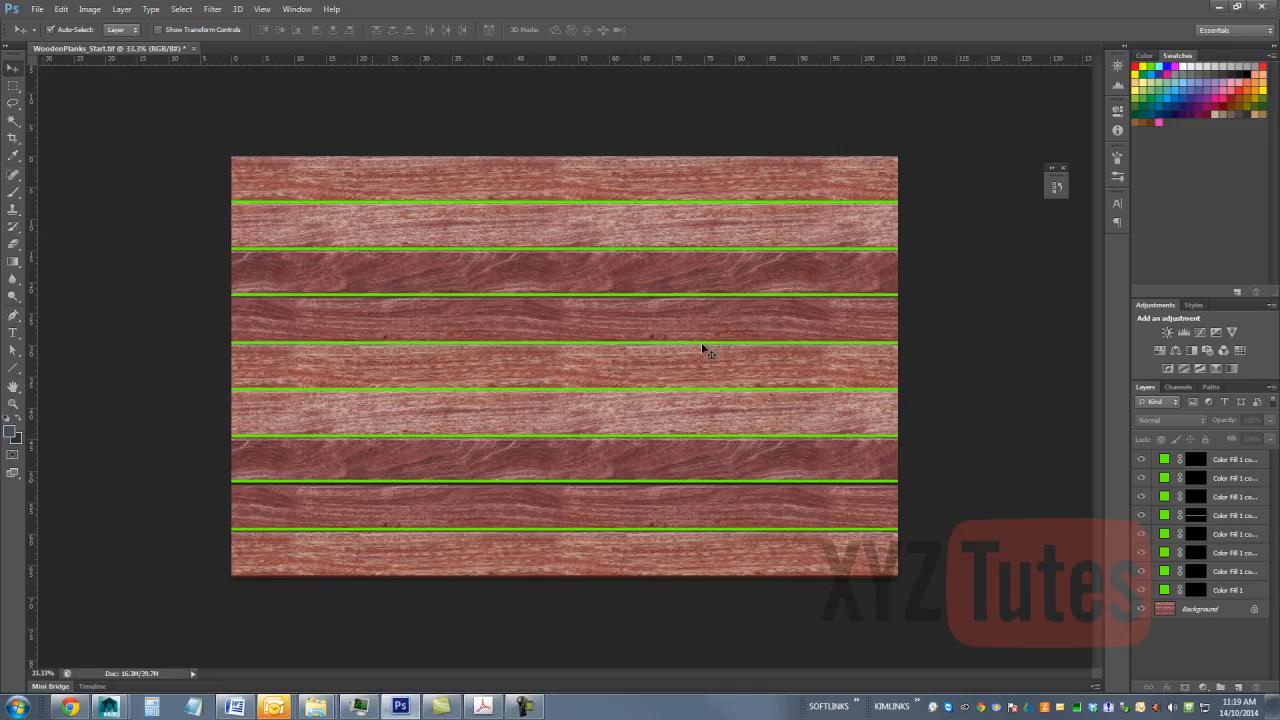
Step: Nudge the green line below the seventh plank vertically until it covers that gap
{"action": "left_click", "coordinate": [701, 342]}
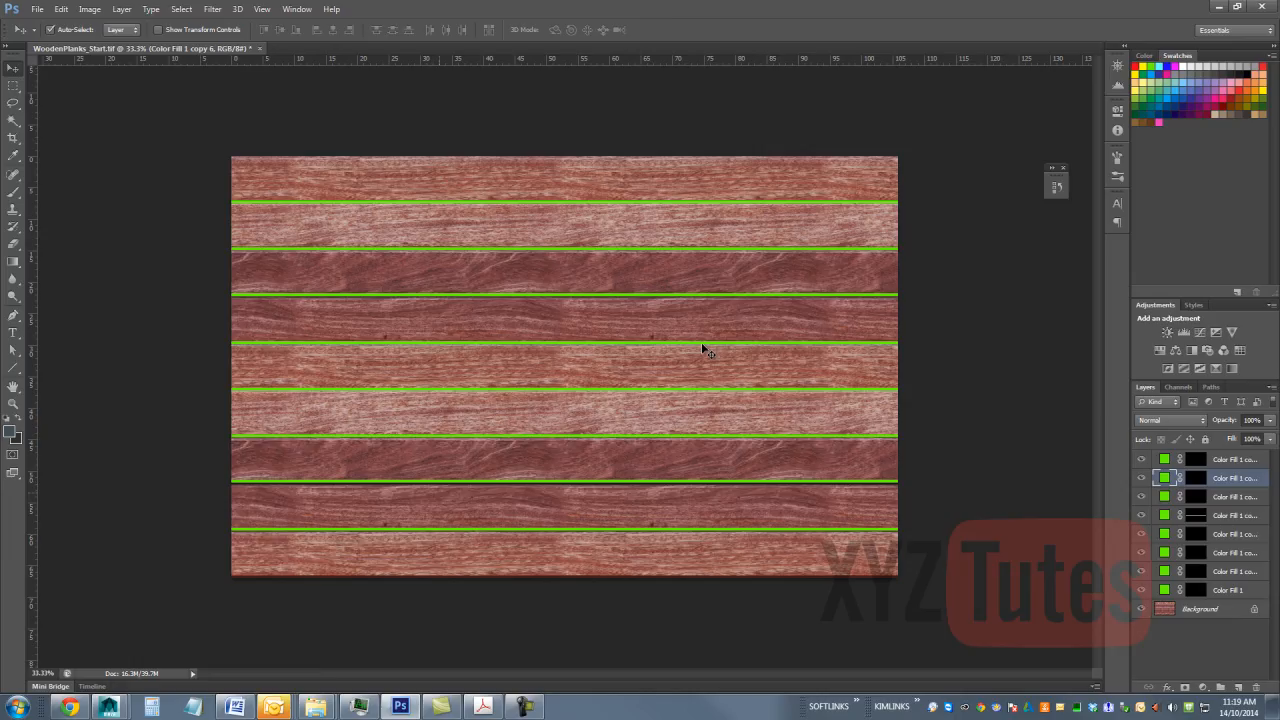
{"action": "key", "text": "Down"}
{"action": "key", "text": "Down"}
{"action": "key", "text": "Down"}
{"action": "key", "text": "Down"}
{"action": "key", "text": "Down"}
{"action": "key", "text": "Down"}
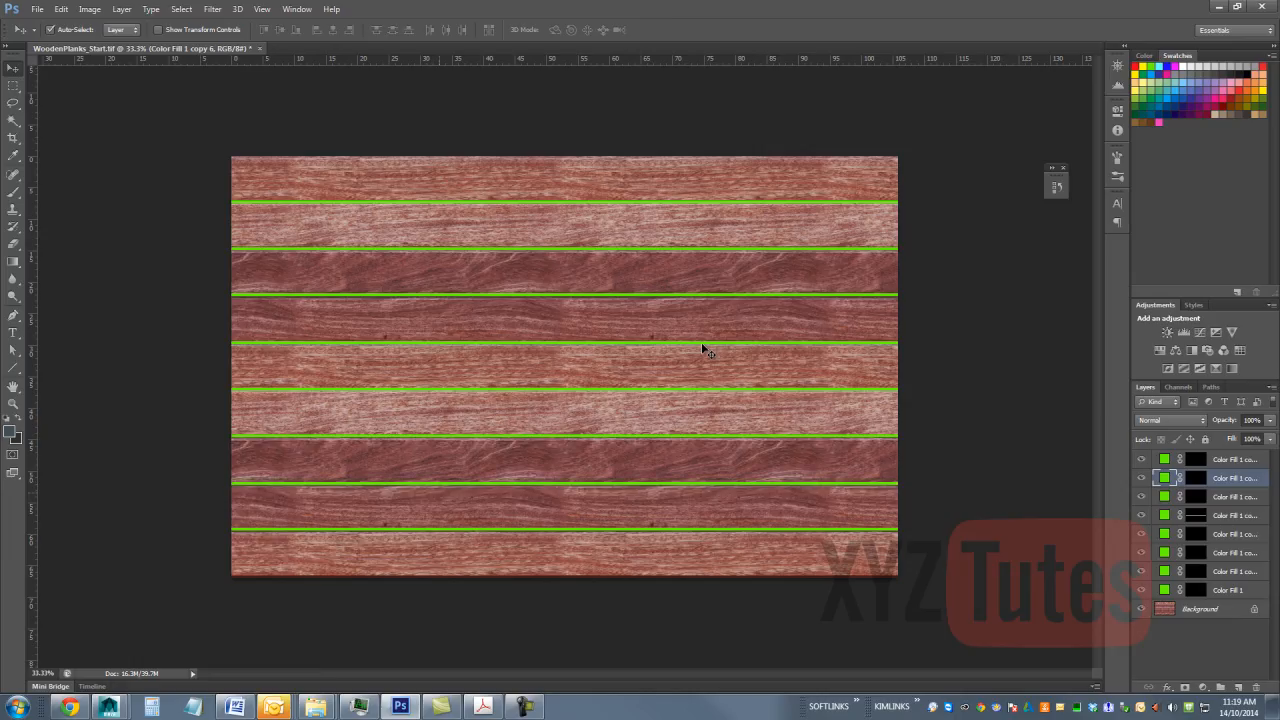
{"action": "key", "text": "Up"}
{"action": "key", "text": "Up"}
{"action": "key", "text": "Up"}
{"action": "key", "text": "Up"}
{"action": "key", "text": "Up"}
{"action": "key", "text": "Up"}
{"action": "key", "text": "Up"}
{"action": "key", "text": "Up"}
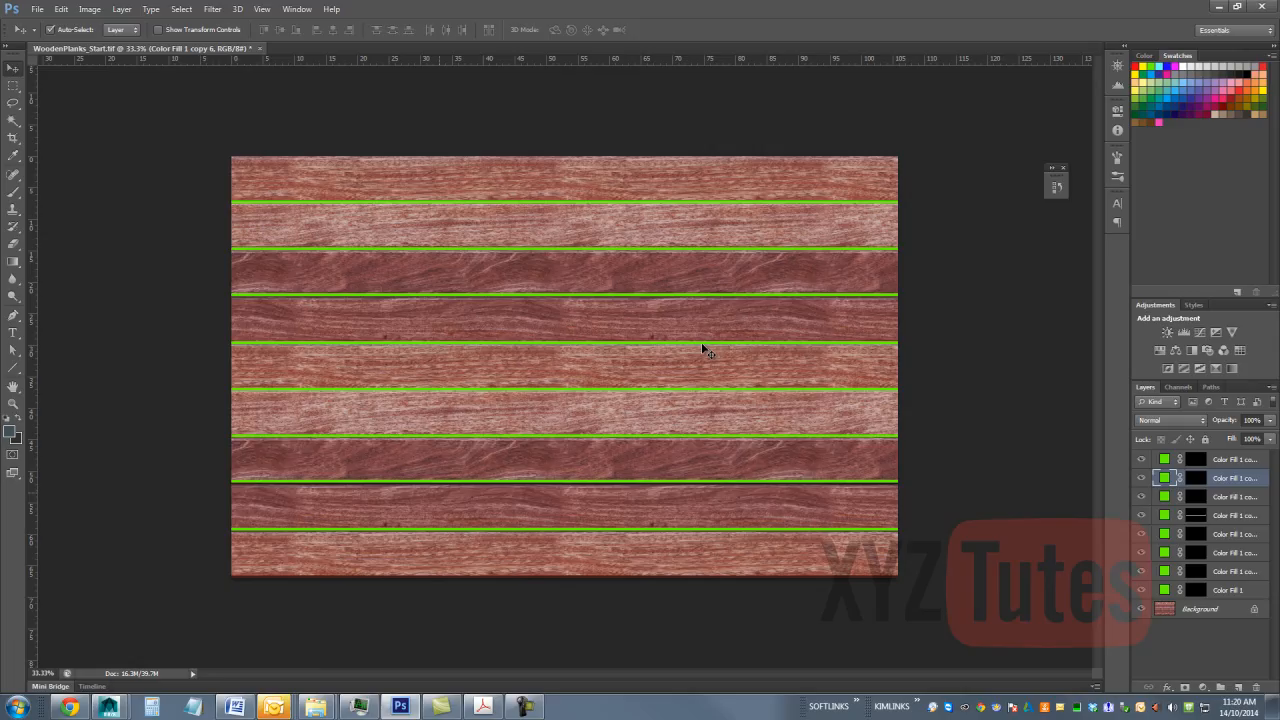
{"action": "key", "text": "Down"}
{"action": "key", "text": "Down"}
{"action": "key", "text": "Down"}
{"action": "key", "text": "Down"}
{"action": "key", "text": "Down"}
{"action": "key", "text": "Down"}
{"action": "key", "text": "Down"}
{"action": "key", "text": "Down"}
{"action": "key", "text": "Down"}
{"action": "key", "text": "Down"}
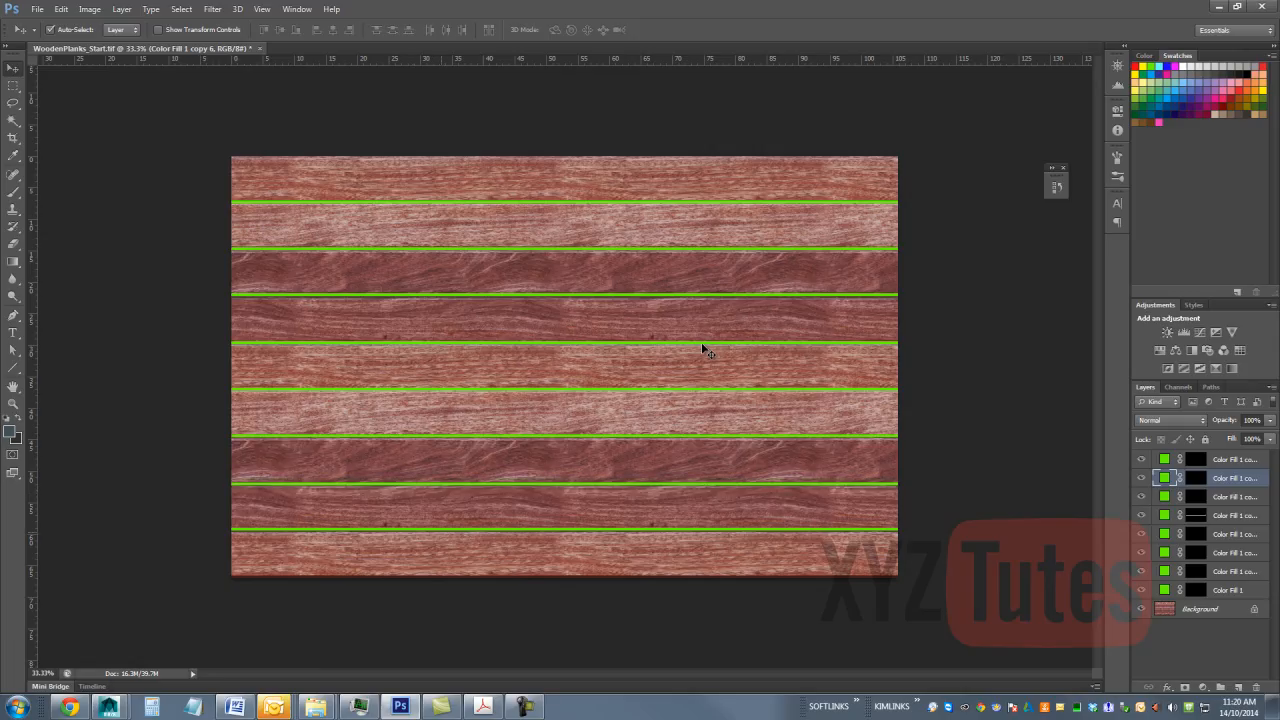
Step: Nudge the green line below the eighth plank slightly downward until it covers that gap, and deselect all layers
{"action": "key", "text": "alt+bracketright"}
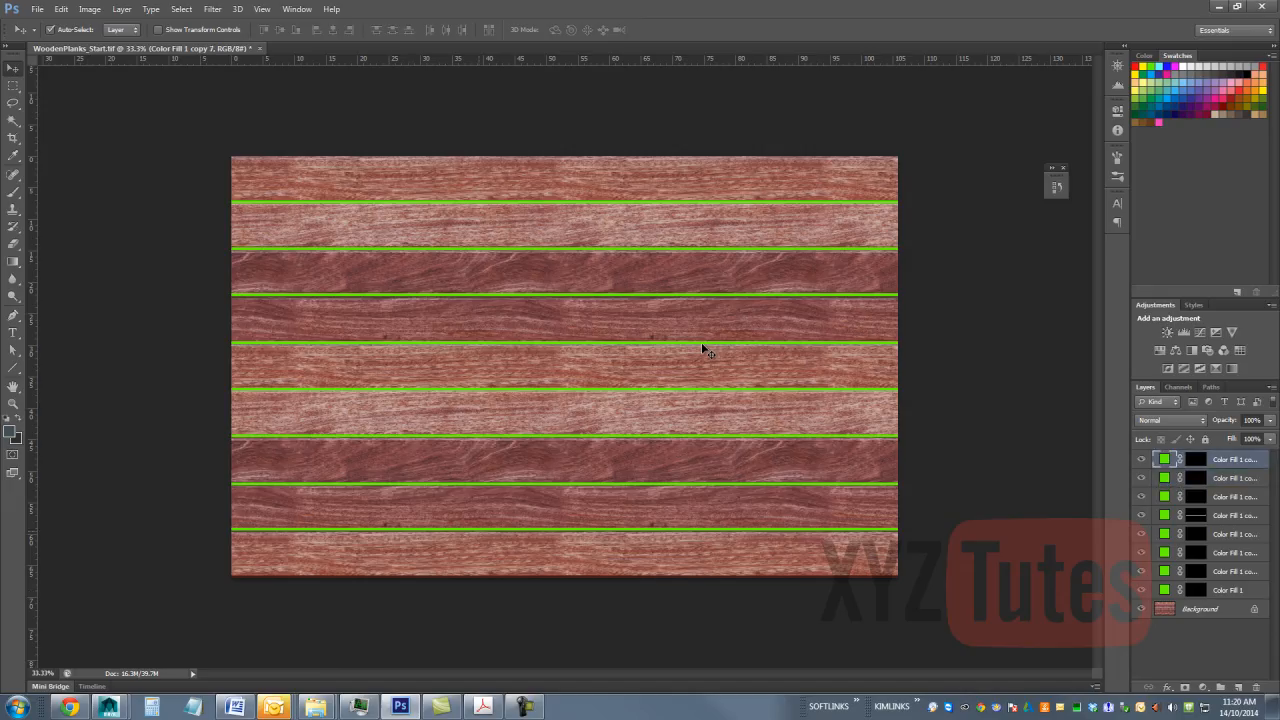
{"action": "key", "text": "Down"}
{"action": "key", "text": "Down"}
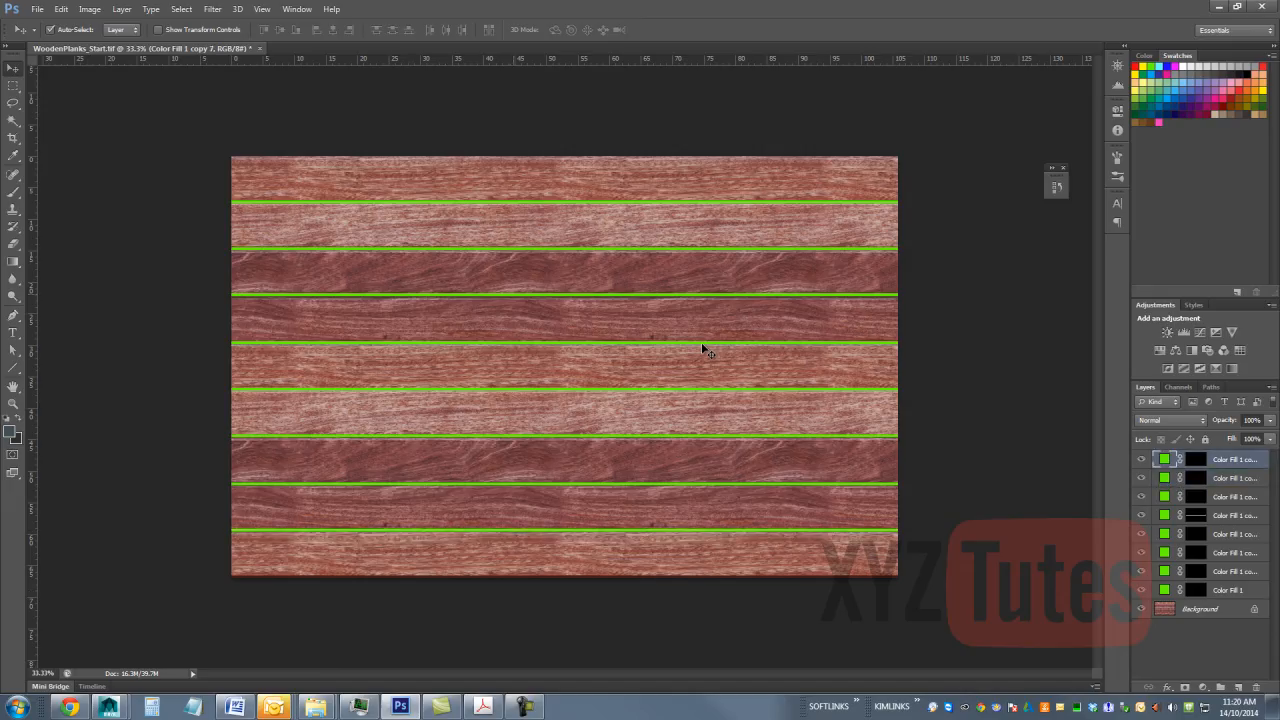
{"action": "left_click", "coordinate": [702, 344]}
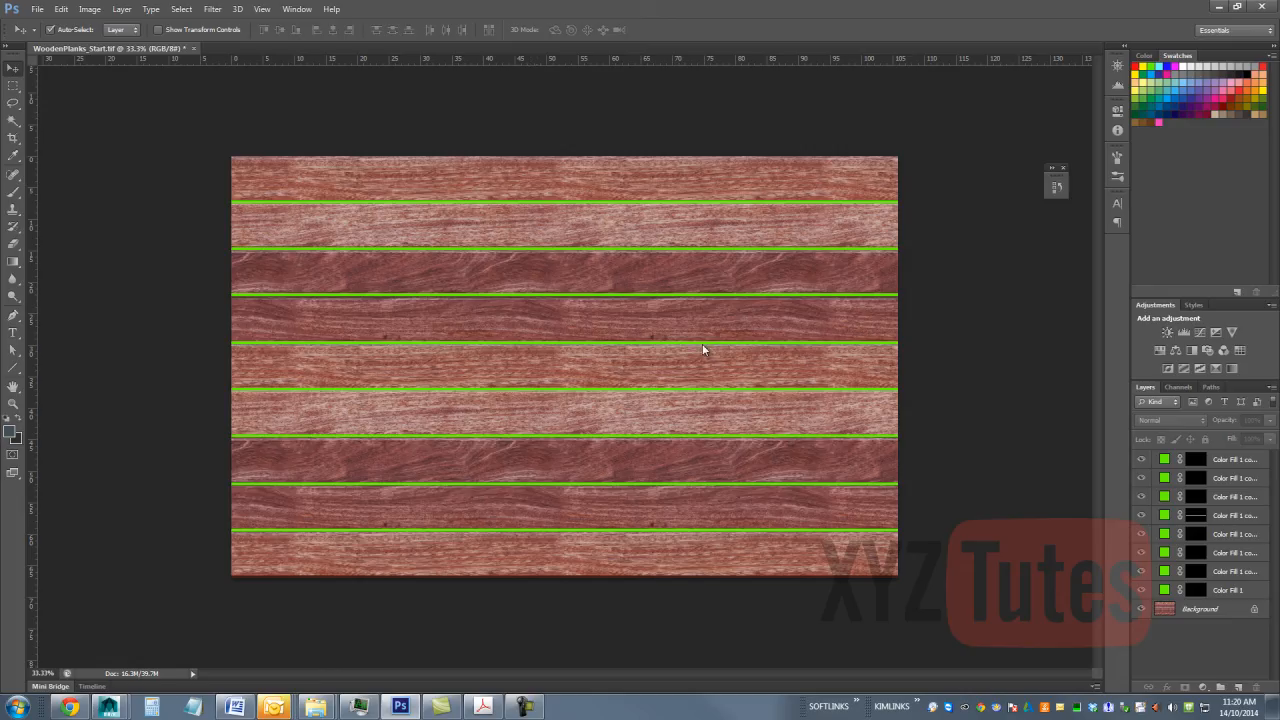
{"action": "key", "text": "F10"}
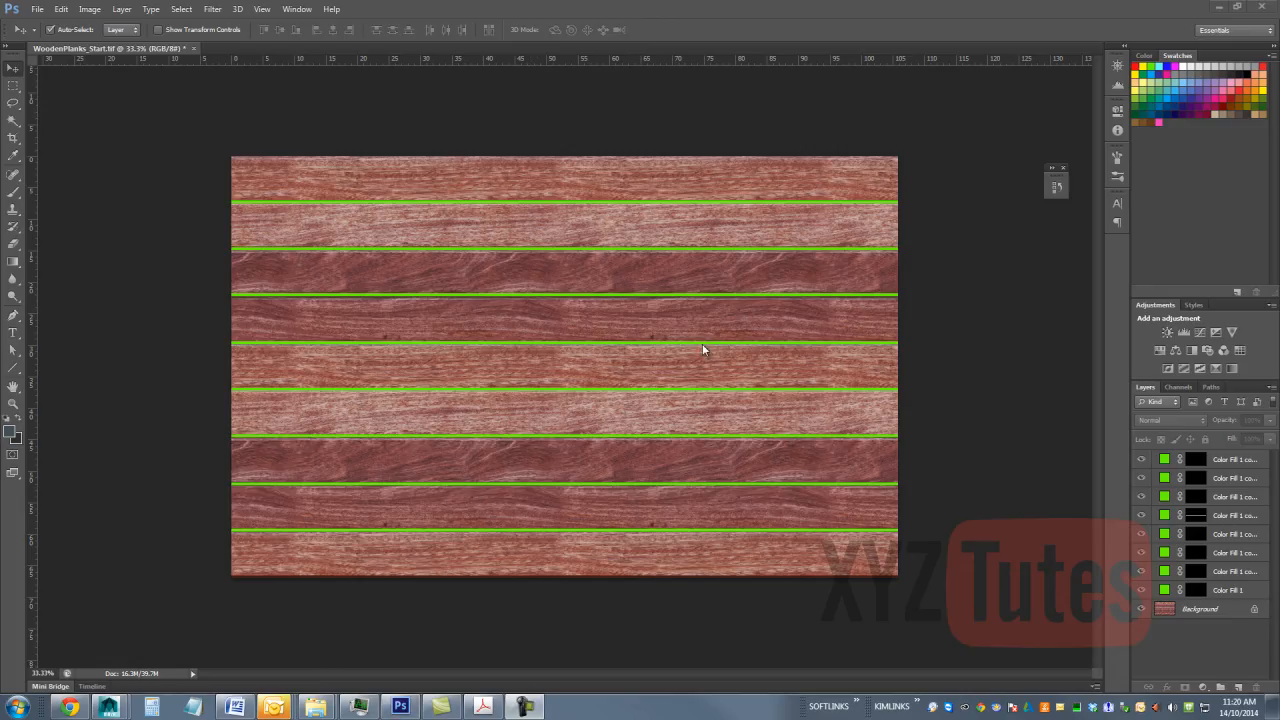
{"action": "left_click", "coordinate": [702, 345]}
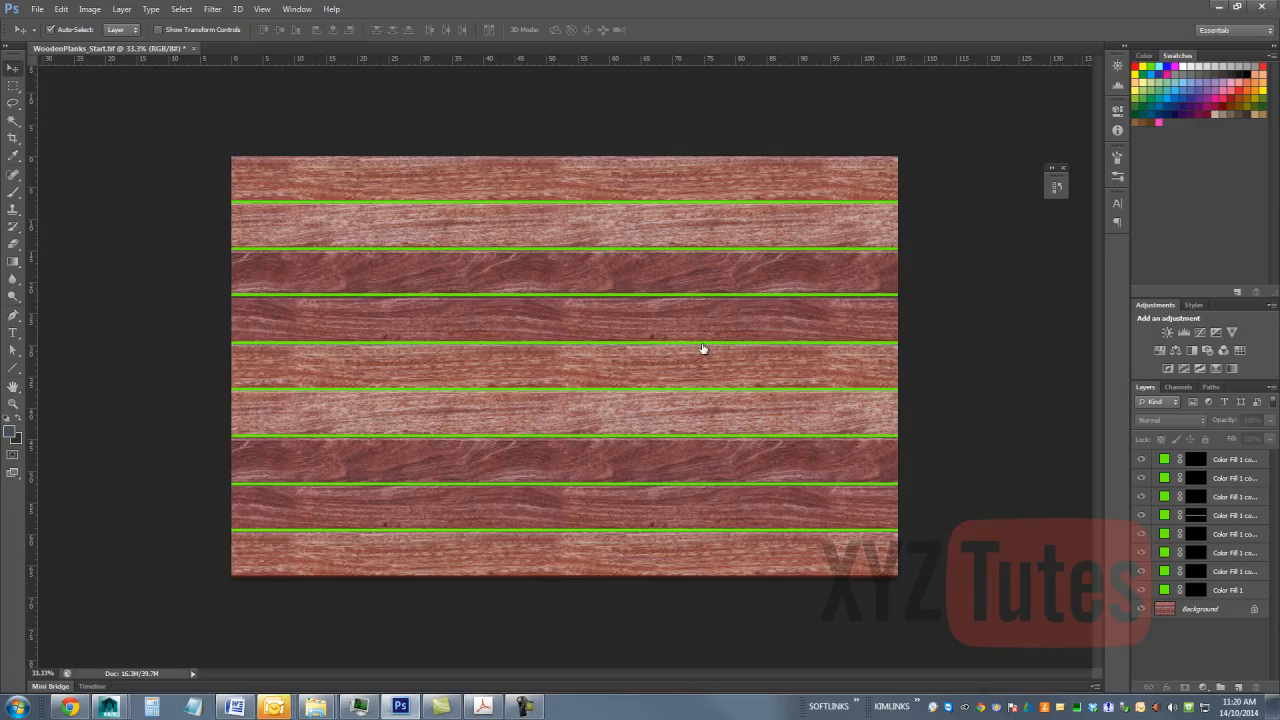
Step: Select all the green Color Fill layers and group them above the Background layer
{"action": "left_click", "coordinate": [703, 348]}
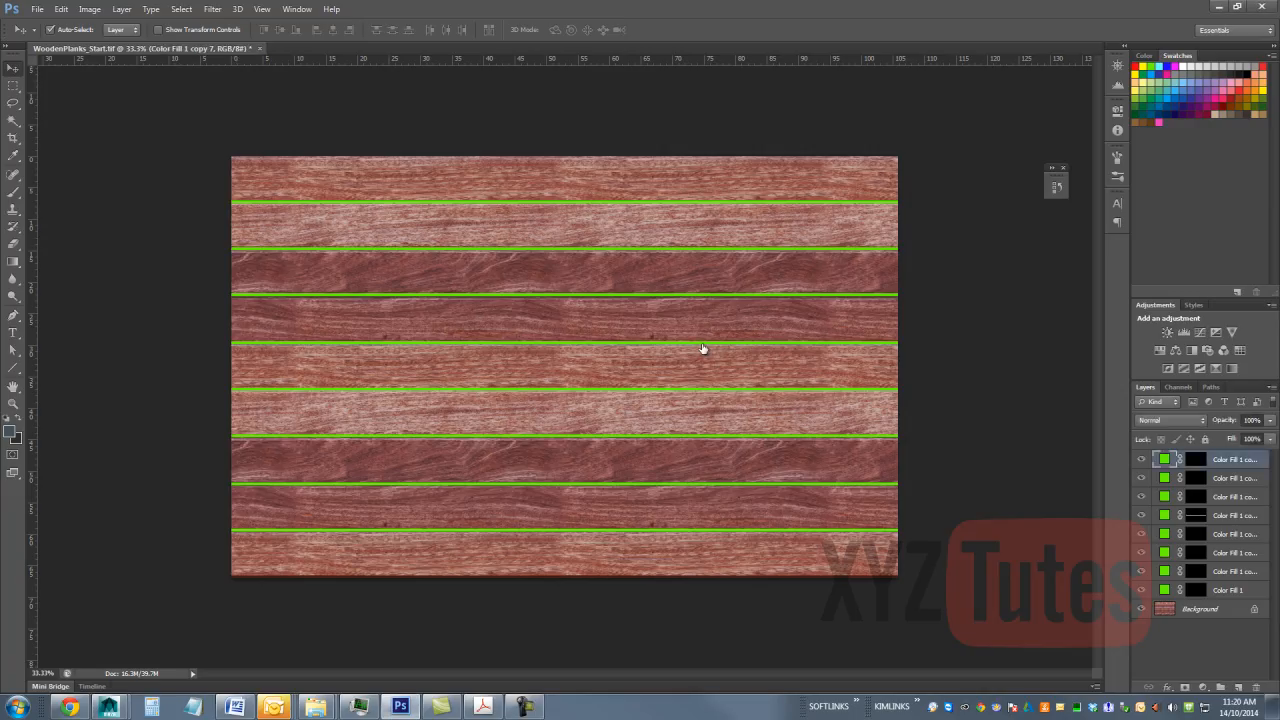
{"action": "key", "text": "ctrl+alt+a"}
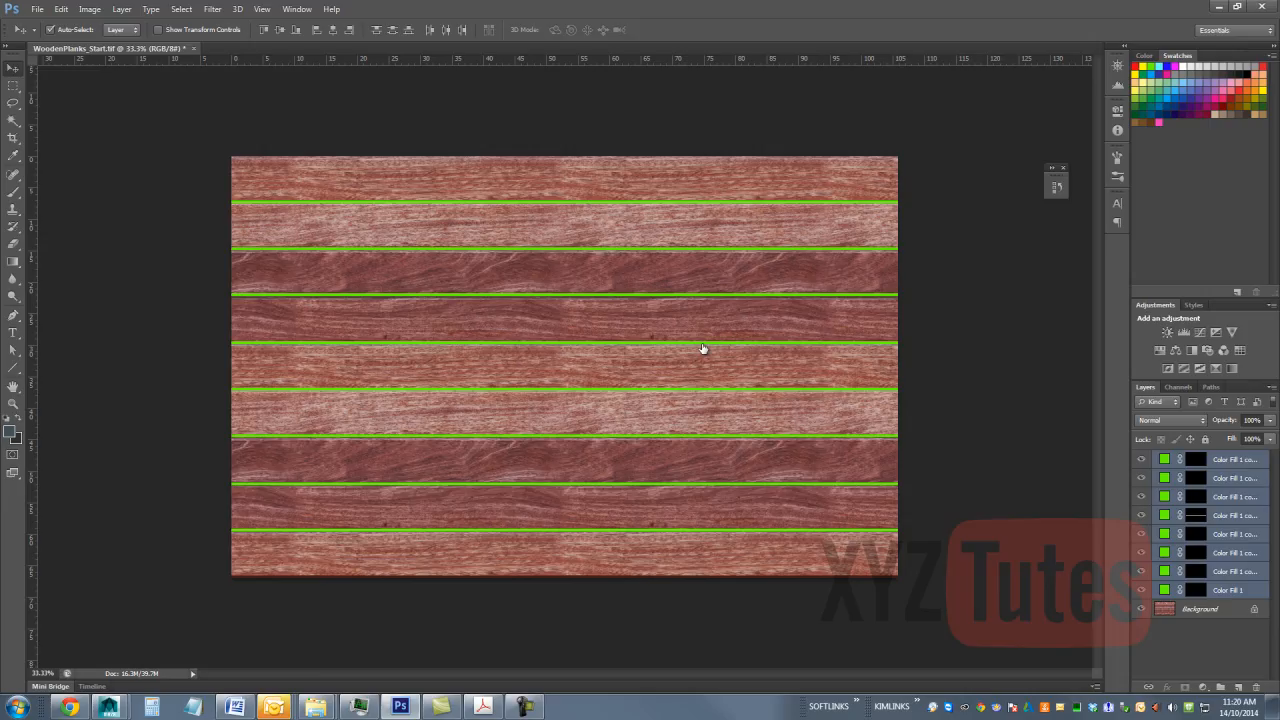
{"action": "key", "text": "ctrl+g"}
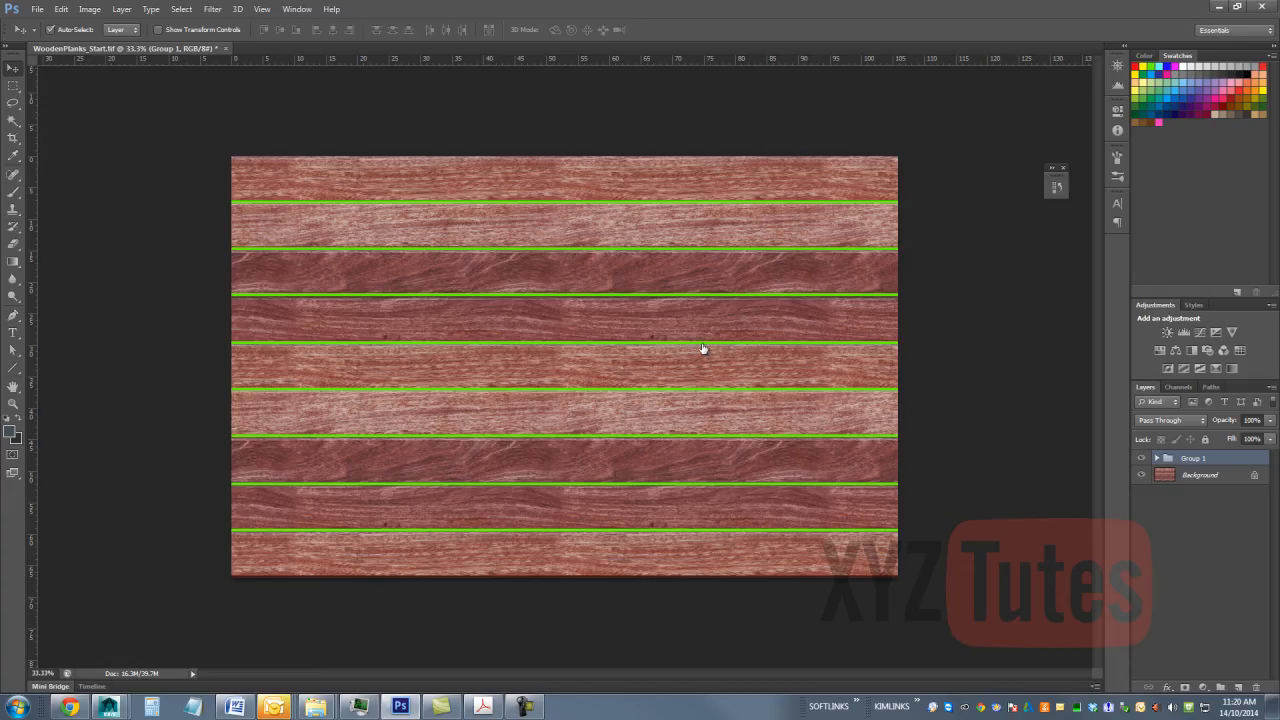
Step: Rename the group of green lines as "Step 01 Define Gaps"
{"action": "double_click", "coordinate": [1194, 458]}
{"action": "type", "text": "sTEP 01"}
{"action": "key", "text": "BackSpace"}
{"action": "key", "text": "BackSpace"}
{"action": "key", "text": "BackSpace"}
{"action": "key", "text": "BackSpace"}
{"action": "key", "text": "BackSpace"}
{"action": "key", "text": "BackSpace"}
{"action": "key", "text": "BackSpace"}
{"action": "key", "text": "BackSpace"}
{"action": "key", "text": "BackSpace"}
{"action": "key", "text": "BackSpace"}
{"action": "key", "text": "Return"}
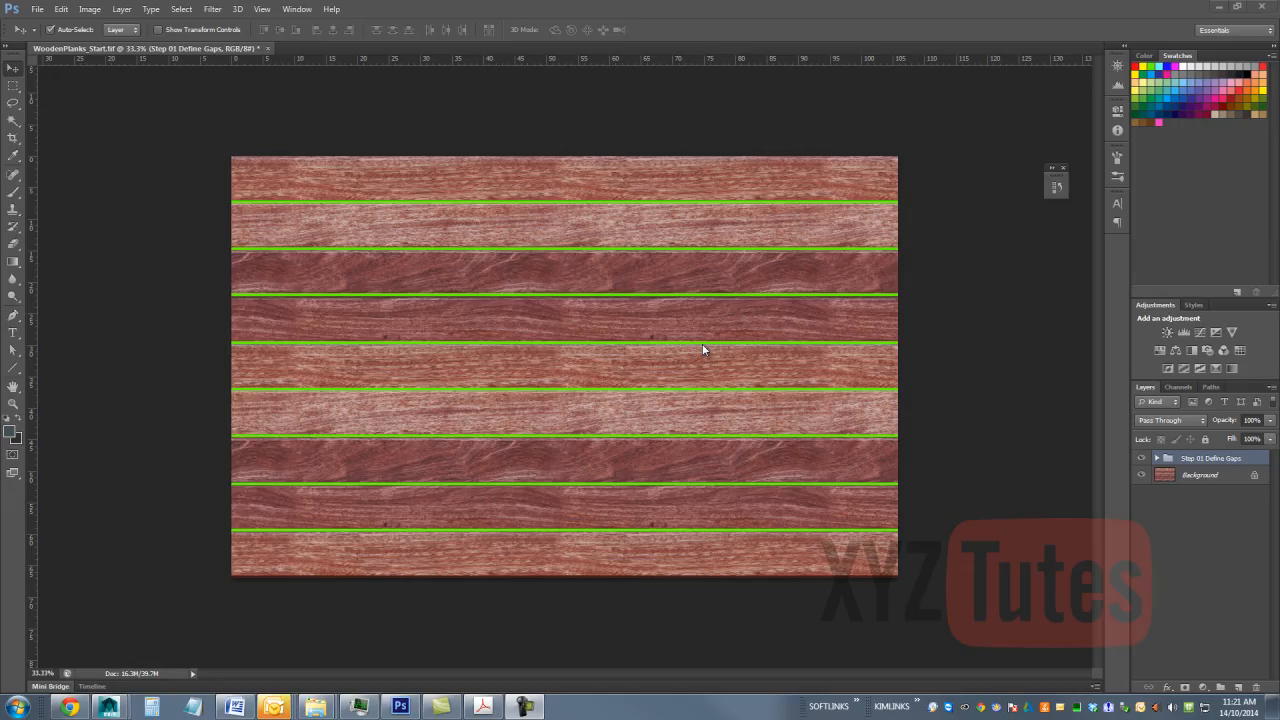
Step: Hide the Background layer and select the first plank area above the uppermost green line with the Magic Wand
{"action": "left_click", "coordinate": [1141, 475]}
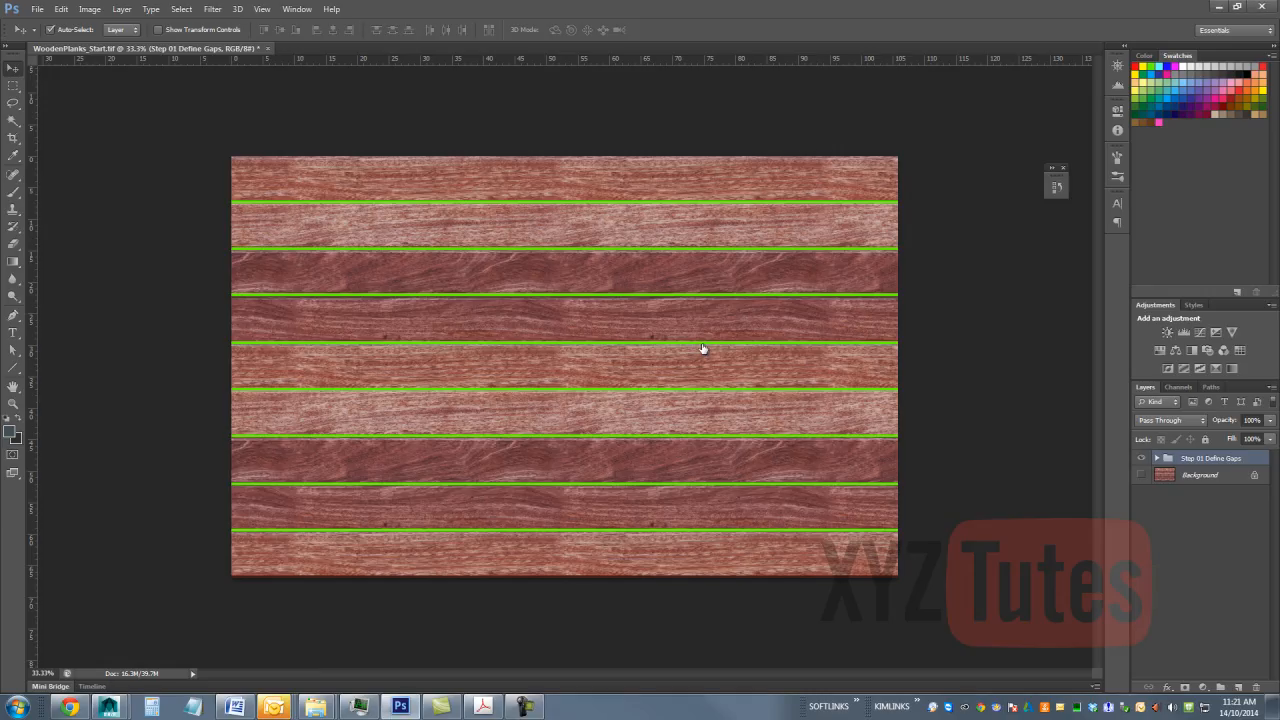
{"action": "left_click", "coordinate": [1141, 475]}
{"action": "left_click", "coordinate": [1141, 475]}
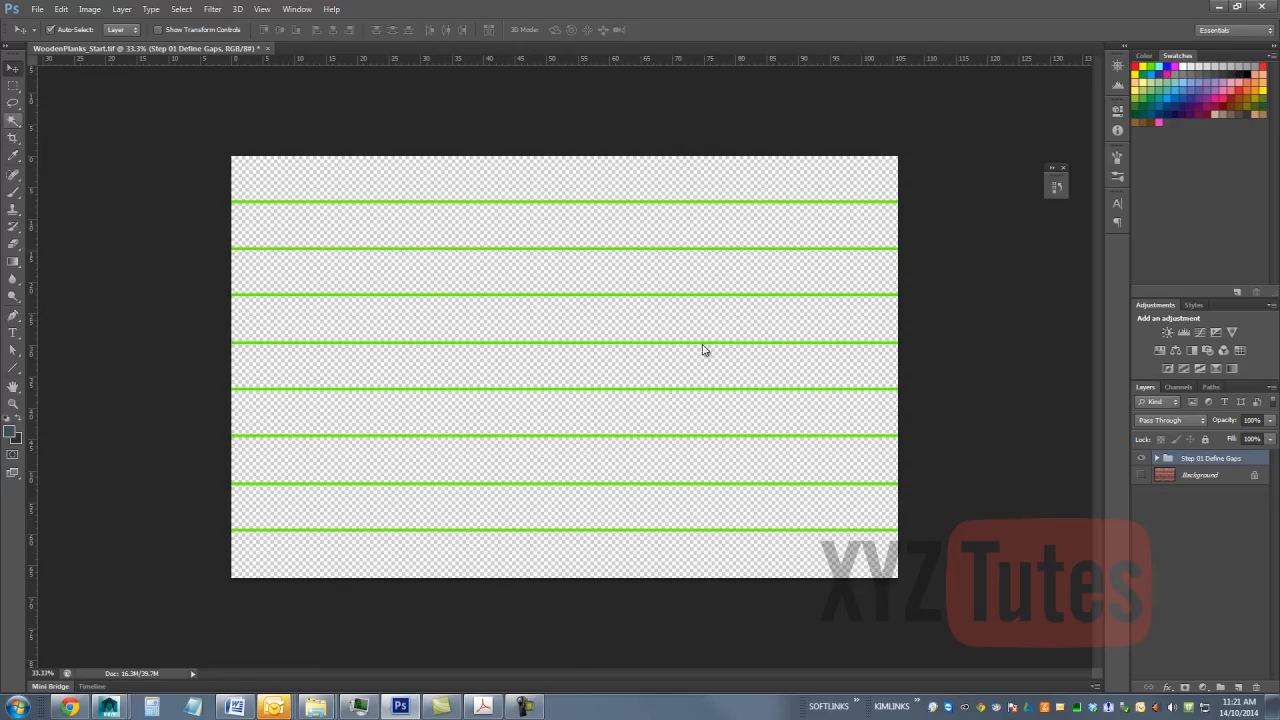
{"action": "key", "text": "w"}
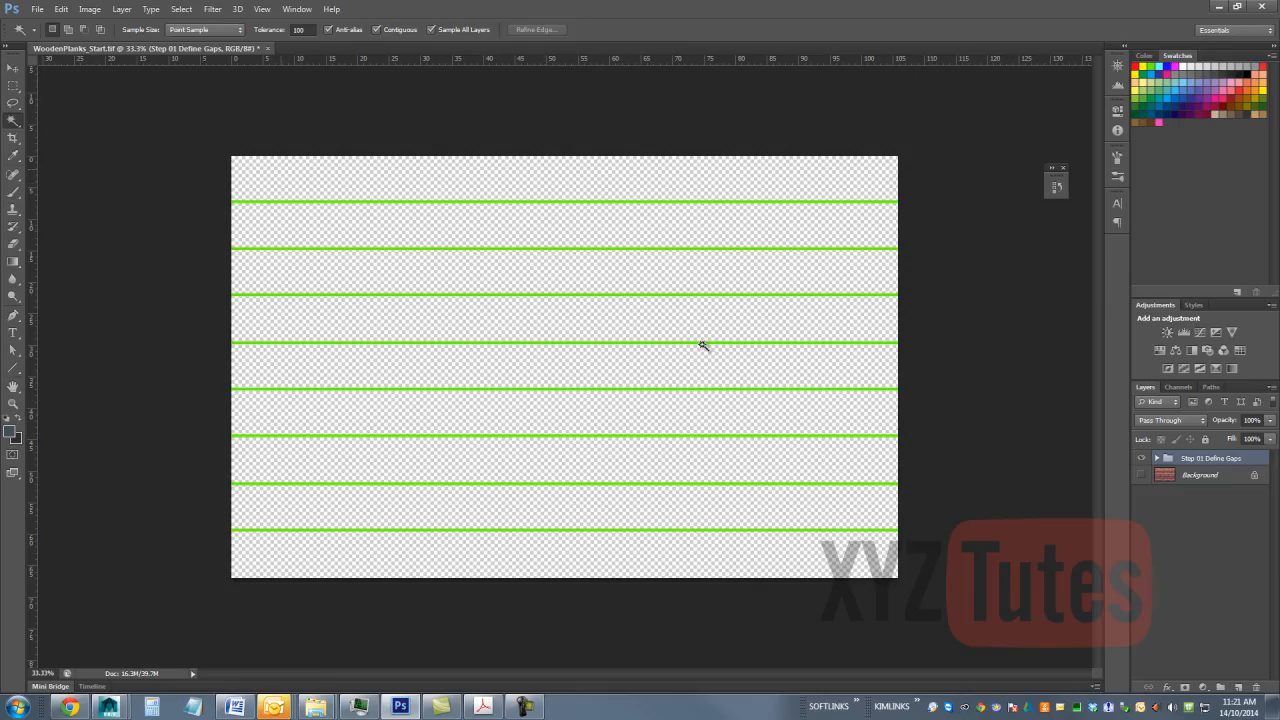
{"action": "left_click", "coordinate": [702, 344]}
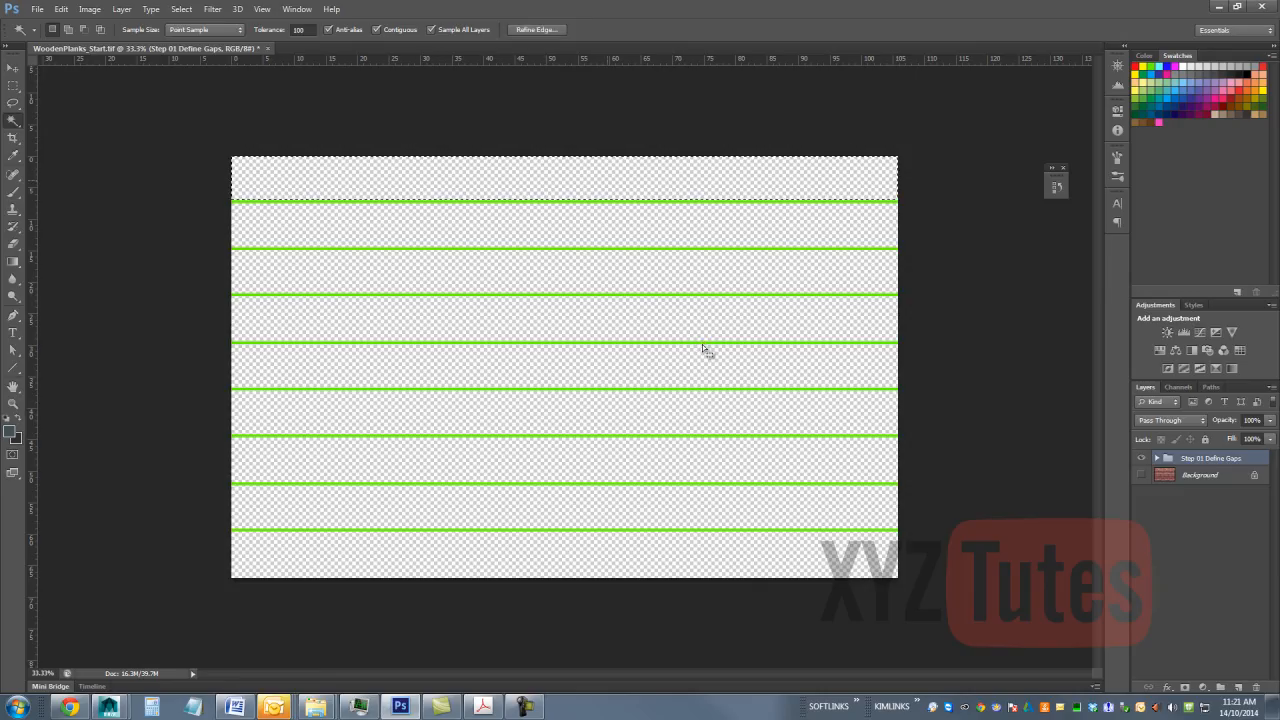
Step: Test the Magic Wand on the second to seventh plank areas between the green lines, one after another
{"action": "left_click", "coordinate": [702, 225]}
{"action": "left_click", "coordinate": [702, 271]}
{"action": "left_click", "coordinate": [702, 318]}
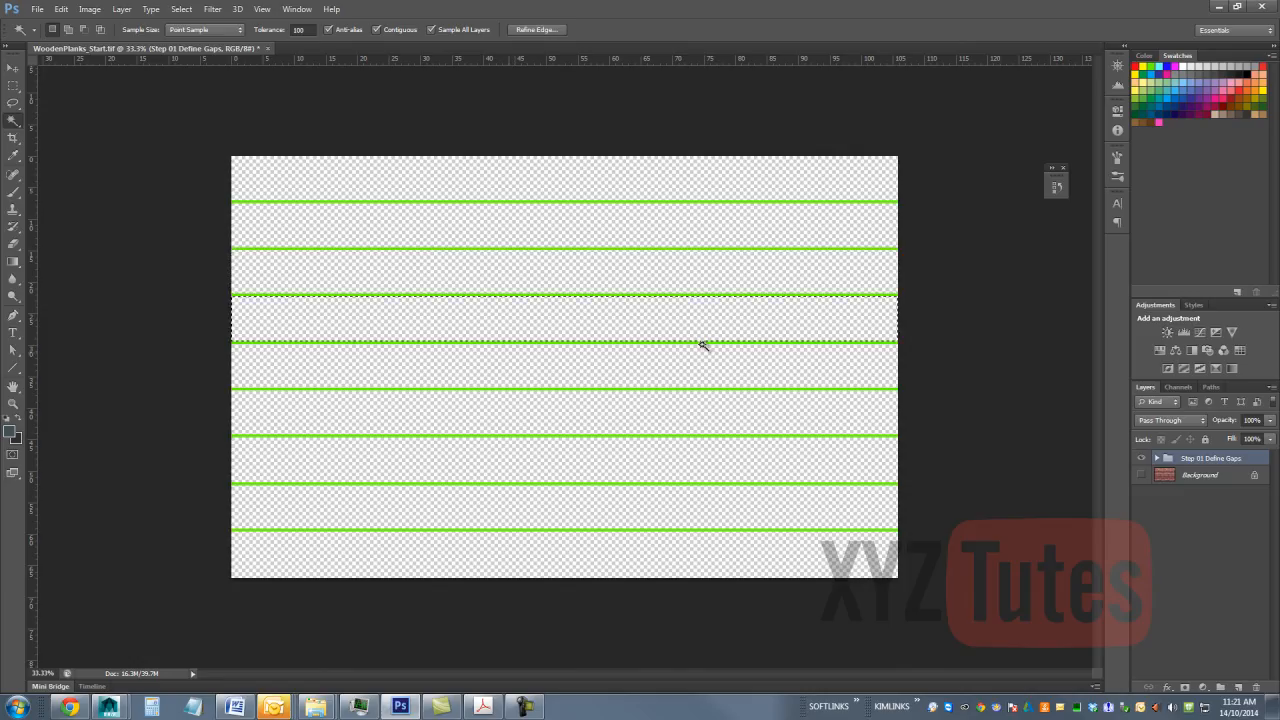
{"action": "left_click", "coordinate": [702, 365]}
{"action": "left_click", "coordinate": [702, 412]}
{"action": "left_click", "coordinate": [702, 459]}
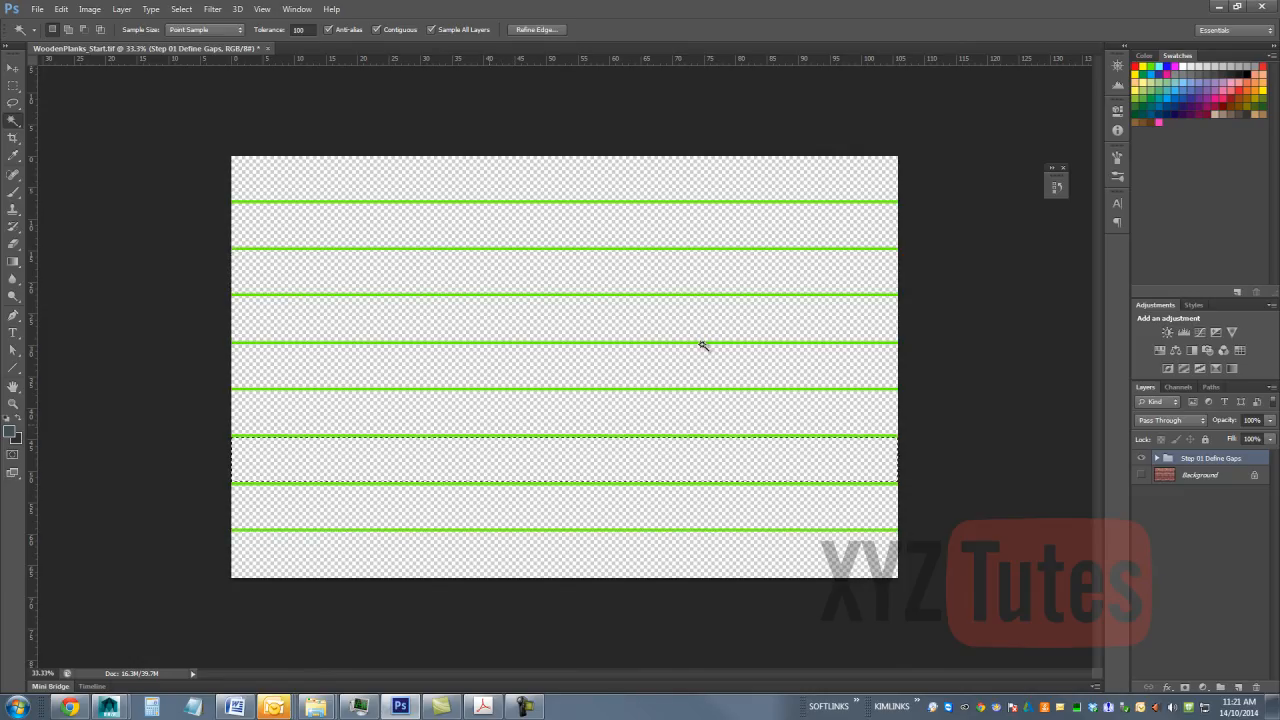
Step: Undo the last six Magic Wand selections to return to the first plank area
{"action": "key", "text": "ctrl+alt+z"}
{"action": "key", "text": "ctrl+alt+z"}
{"action": "key", "text": "ctrl+alt+z"}
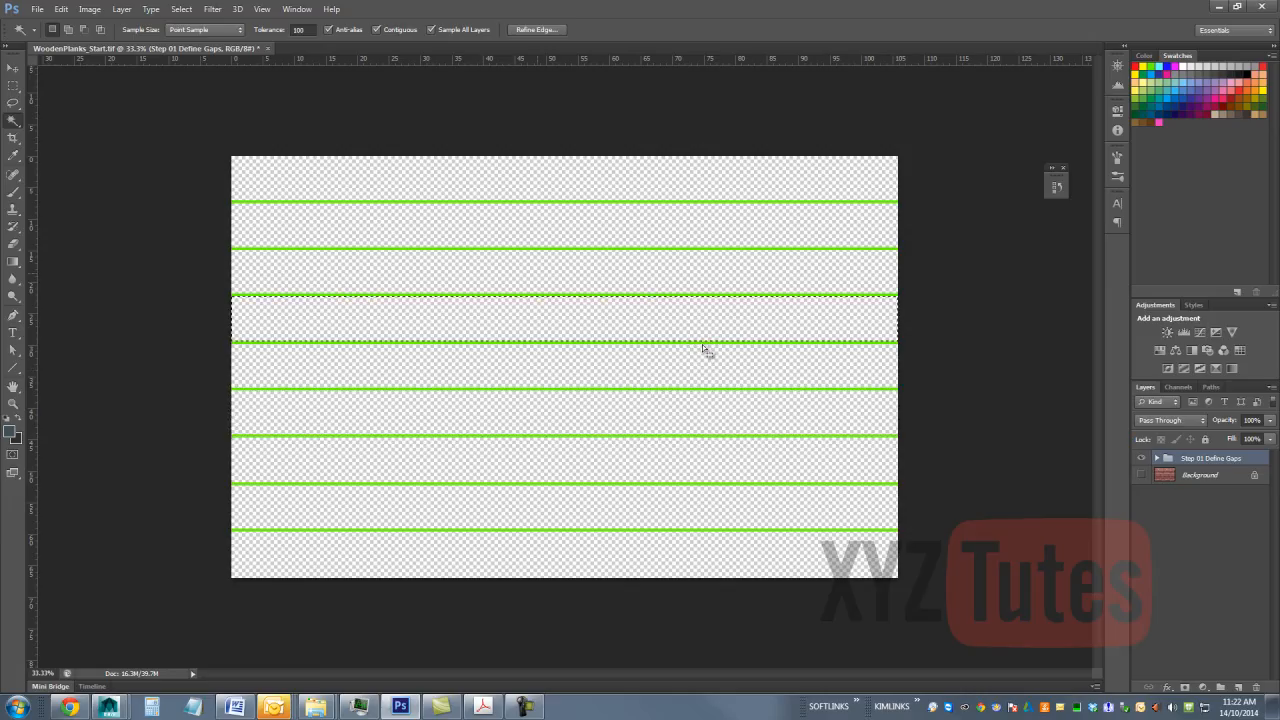
{"action": "key", "text": "ctrl+alt+z"}
{"action": "key", "text": "ctrl+alt+z"}
{"action": "key", "text": "ctrl+alt+z"}
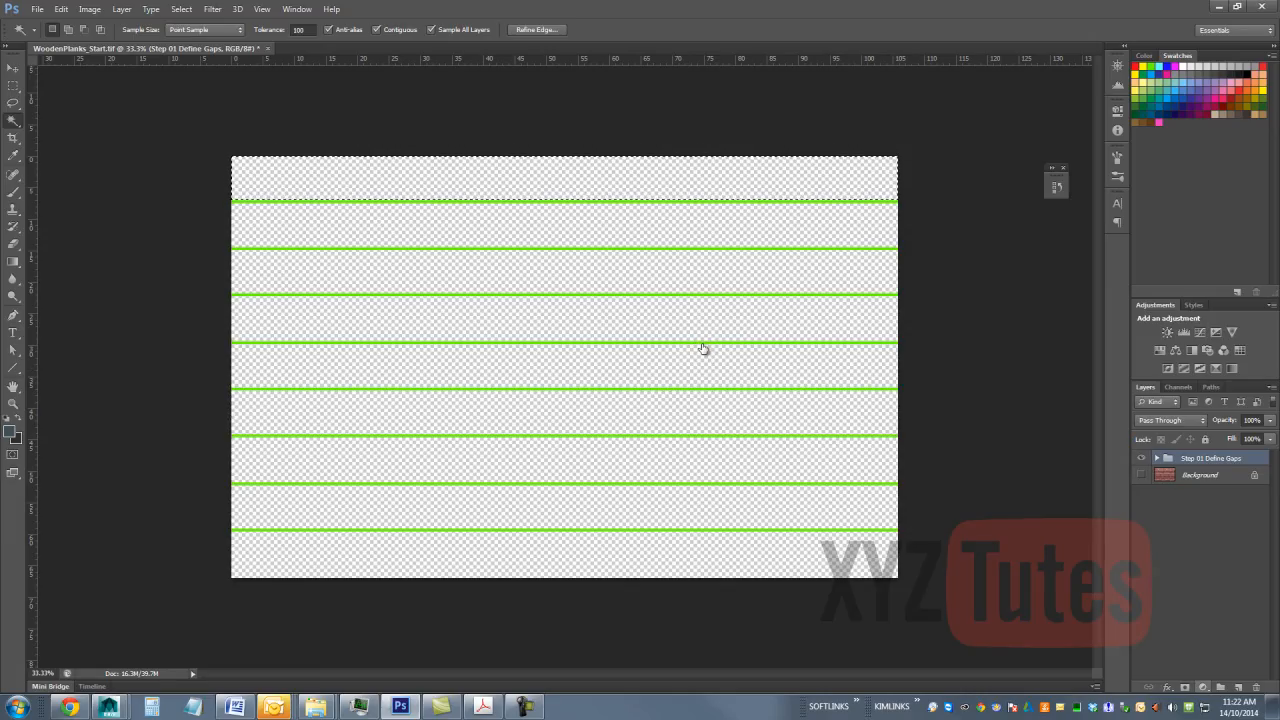
Step: Add a Solid Color fill layer to the first plank area with hue 0, saturation 0% and brightness 25%
{"action": "left_click", "coordinate": [1203, 687]}
{"action": "left_click", "coordinate": [1188, 399]}
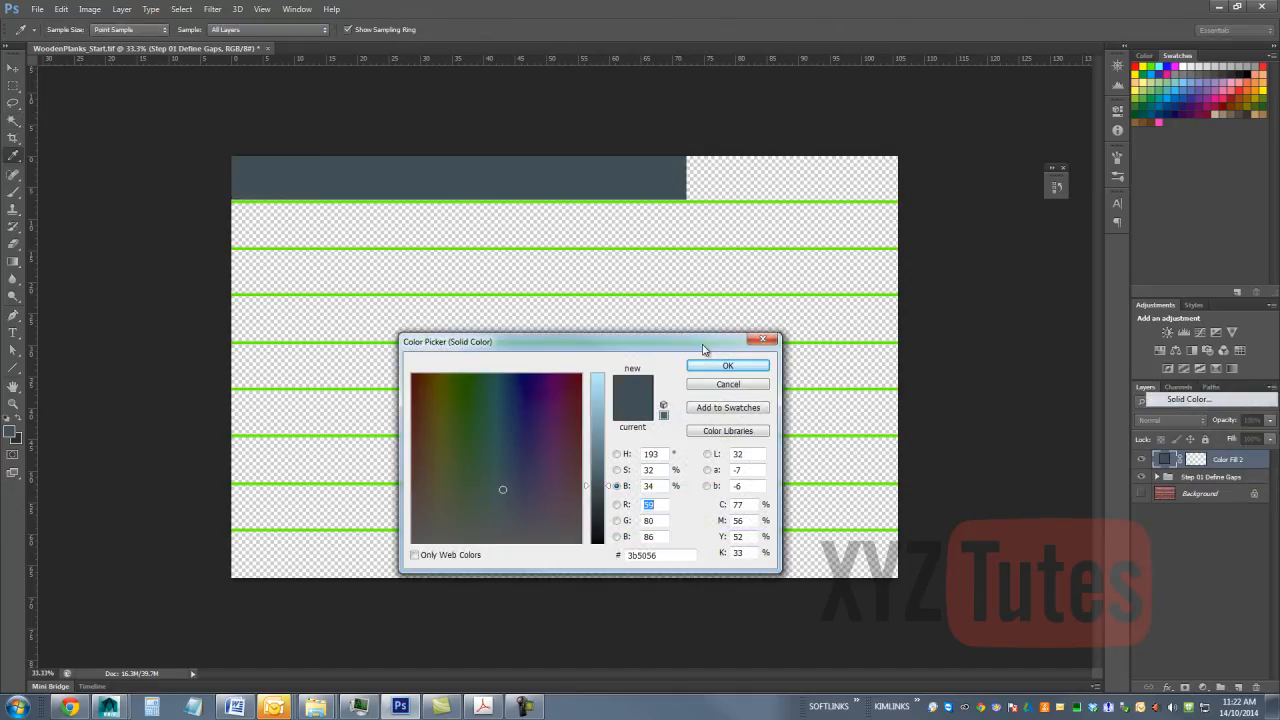
{"action": "double_click", "coordinate": [651, 454]}
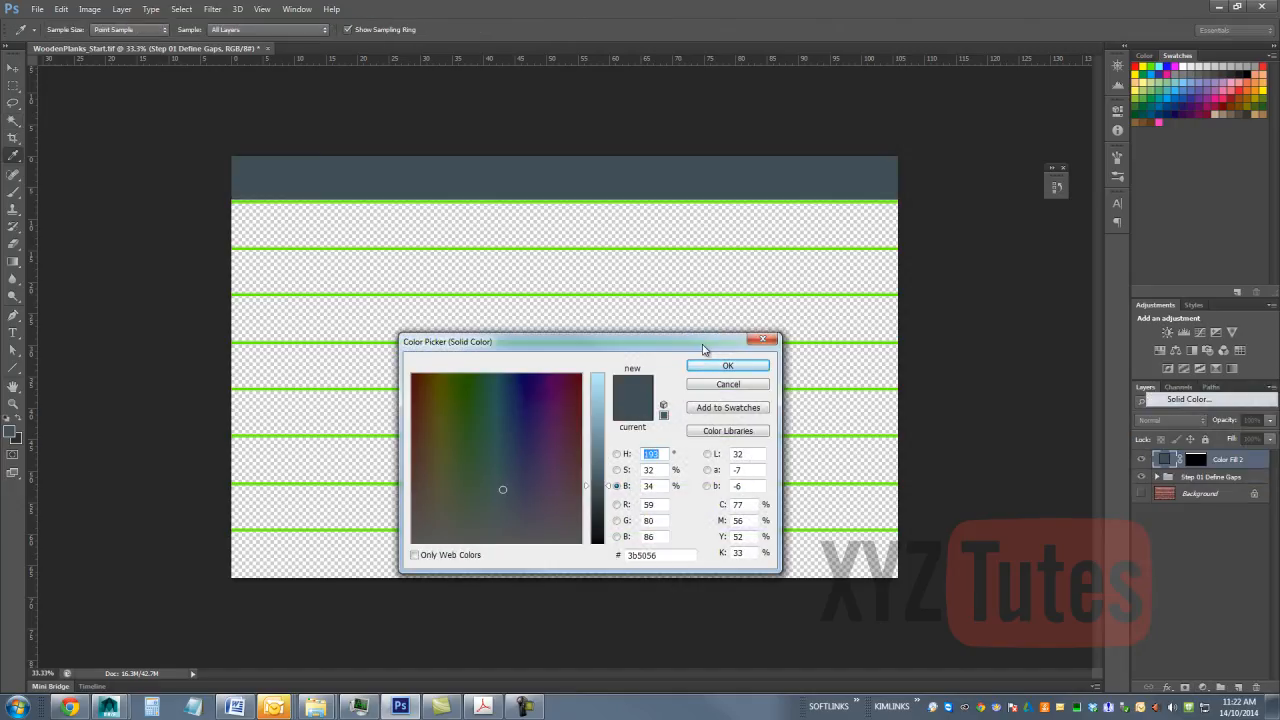
{"action": "type", "text": "0"}
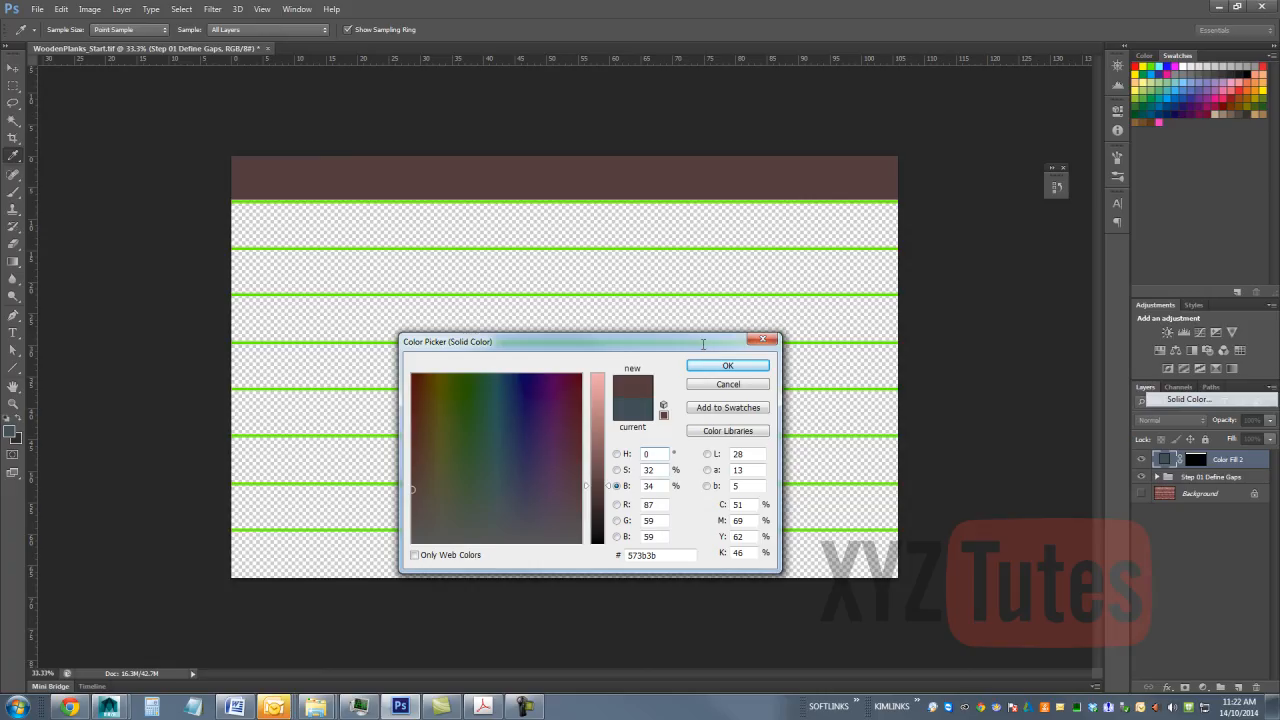
{"action": "key", "text": "Tab"}
{"action": "type", "text": "0"}
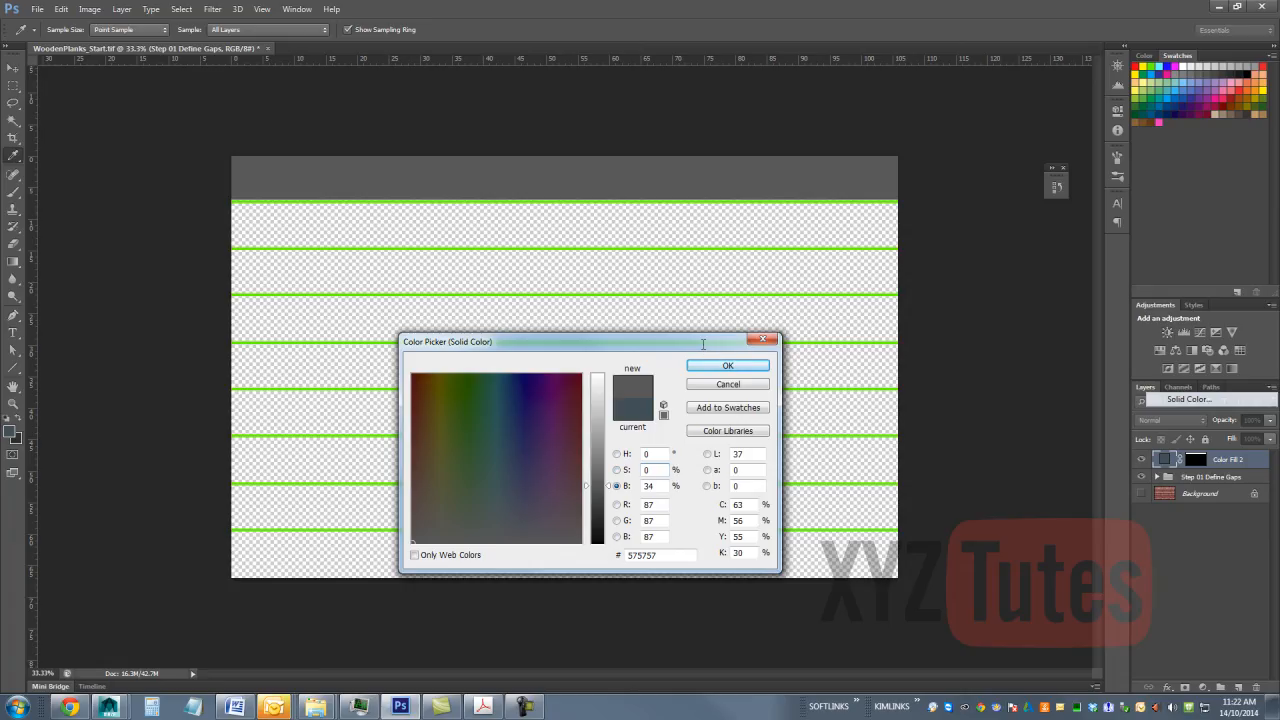
{"action": "key", "text": "Tab"}
{"action": "mouse_move", "coordinate": [703, 345]}
{"action": "left_mouse_down"}
{"action": "mouse_move", "coordinate": [719, 343]}
{"action": "mouse_move", "coordinate": [590, 341]}
{"action": "left_mouse_up"}
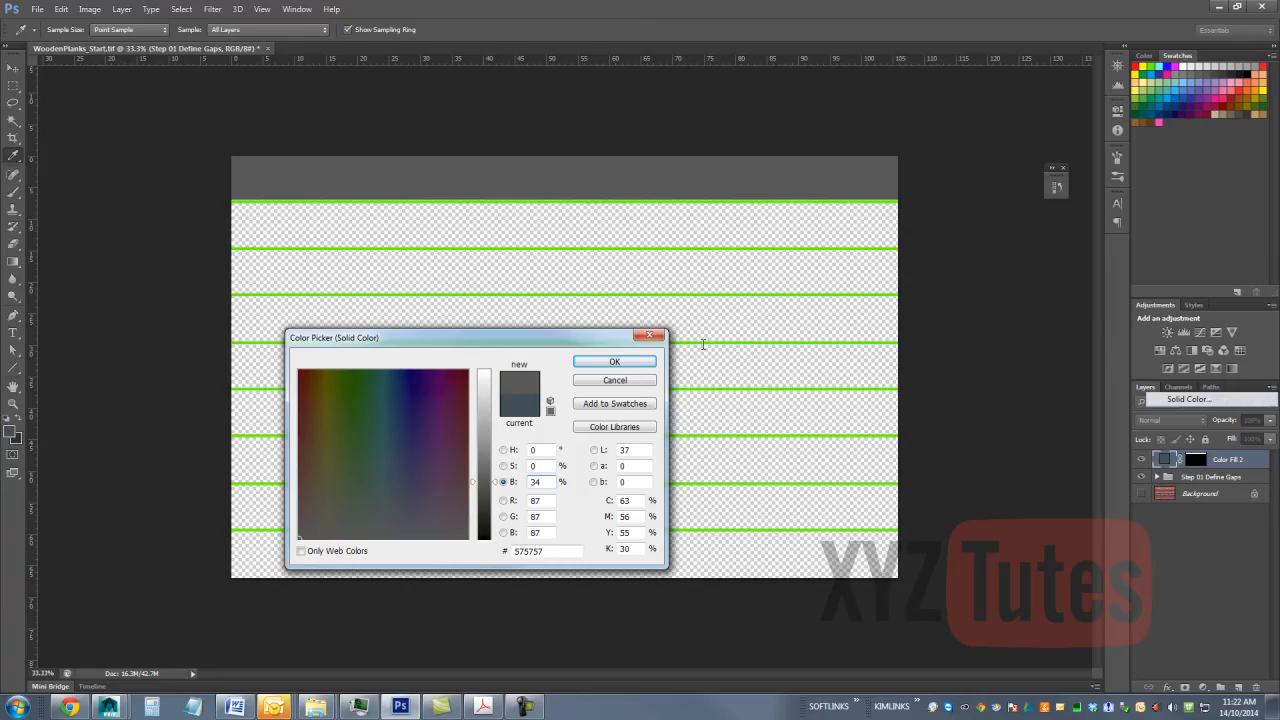
{"action": "key", "text": "ctrl+a"}
{"action": "type", "text": "25"}
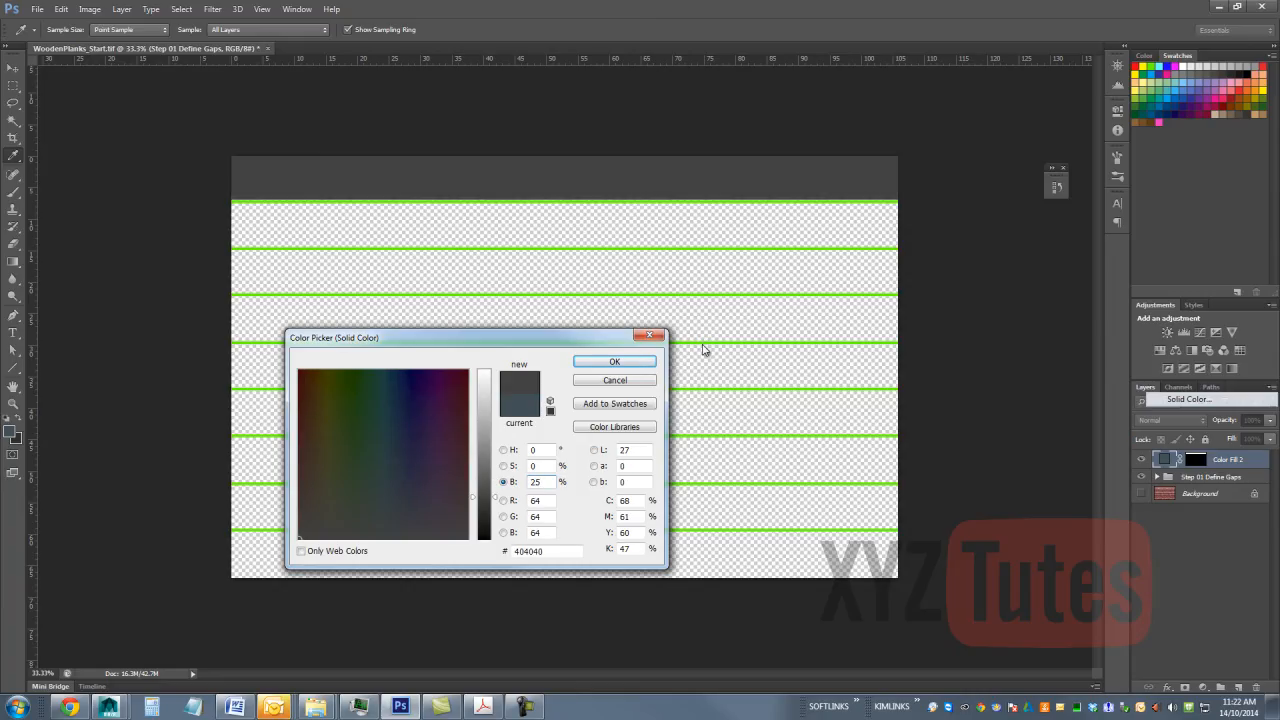
{"action": "key", "text": "Return"}
Step: Select the second plank area with the Magic Wand and fill it with a Solid Color layer of hue 0, saturation 0%, brightness 40%
{"action": "key", "text": "w"}
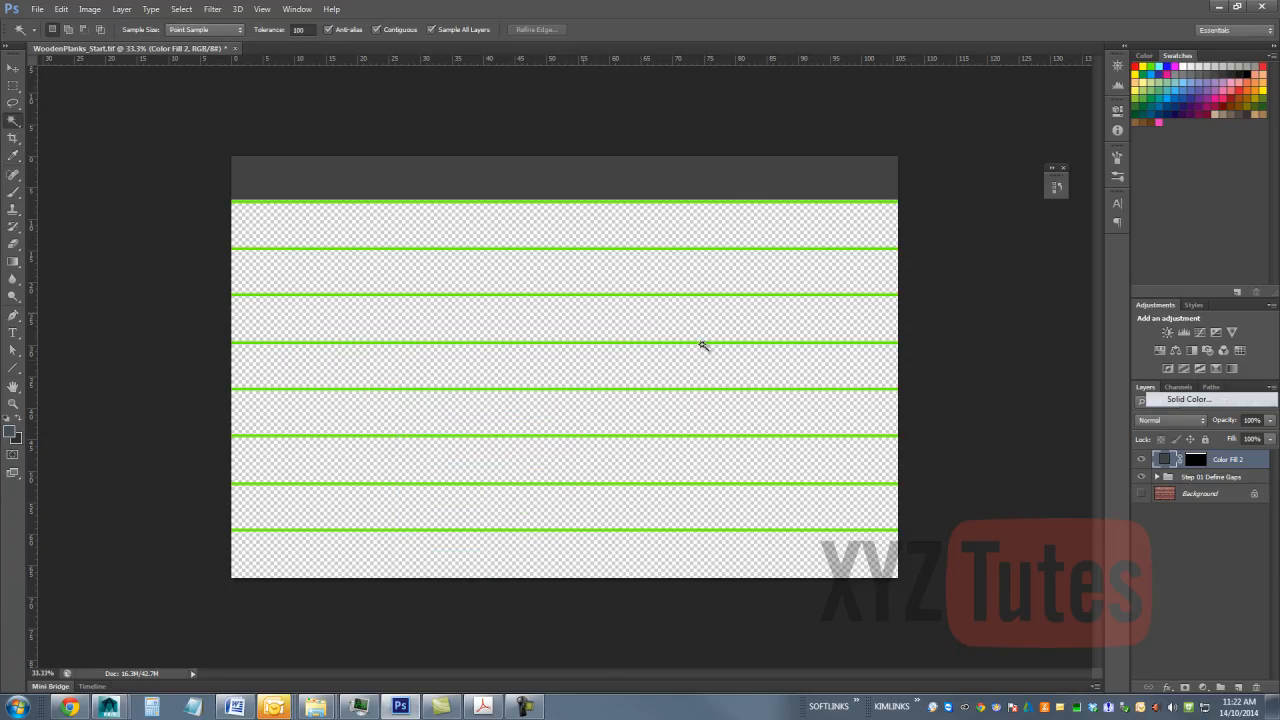
{"action": "left_click", "coordinate": [703, 225]}
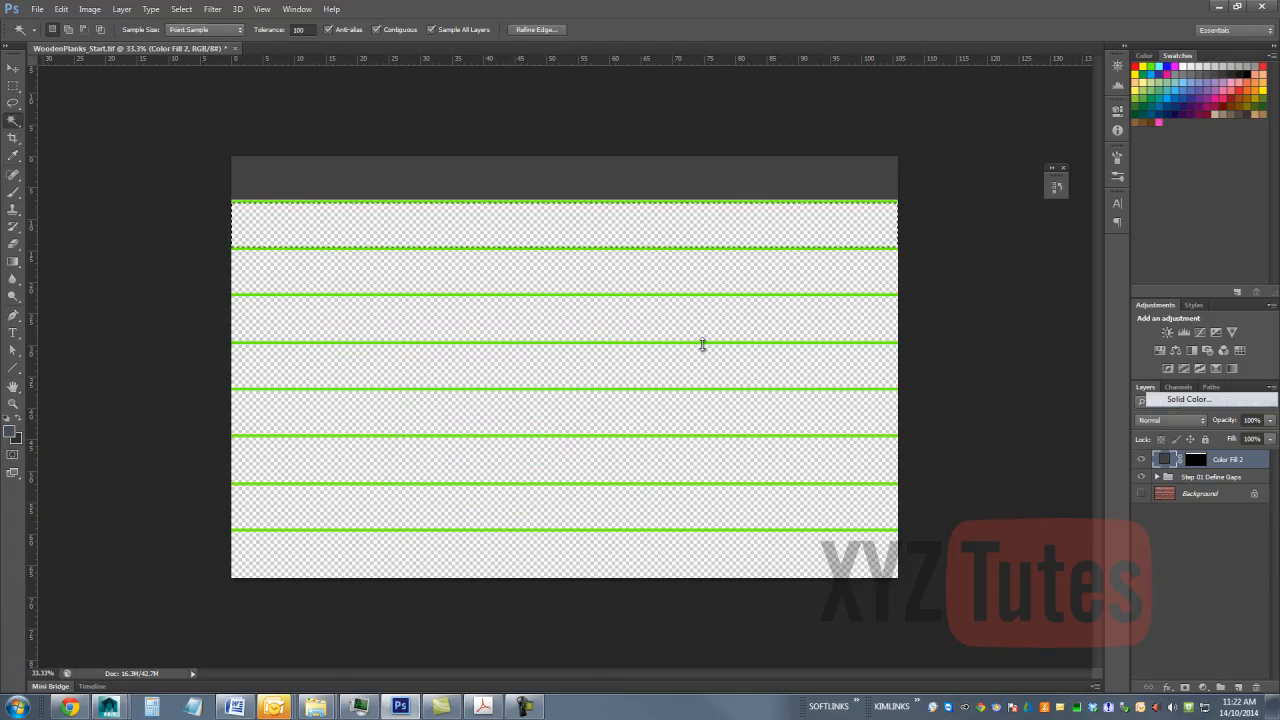
{"action": "left_click", "coordinate": [1203, 687]}
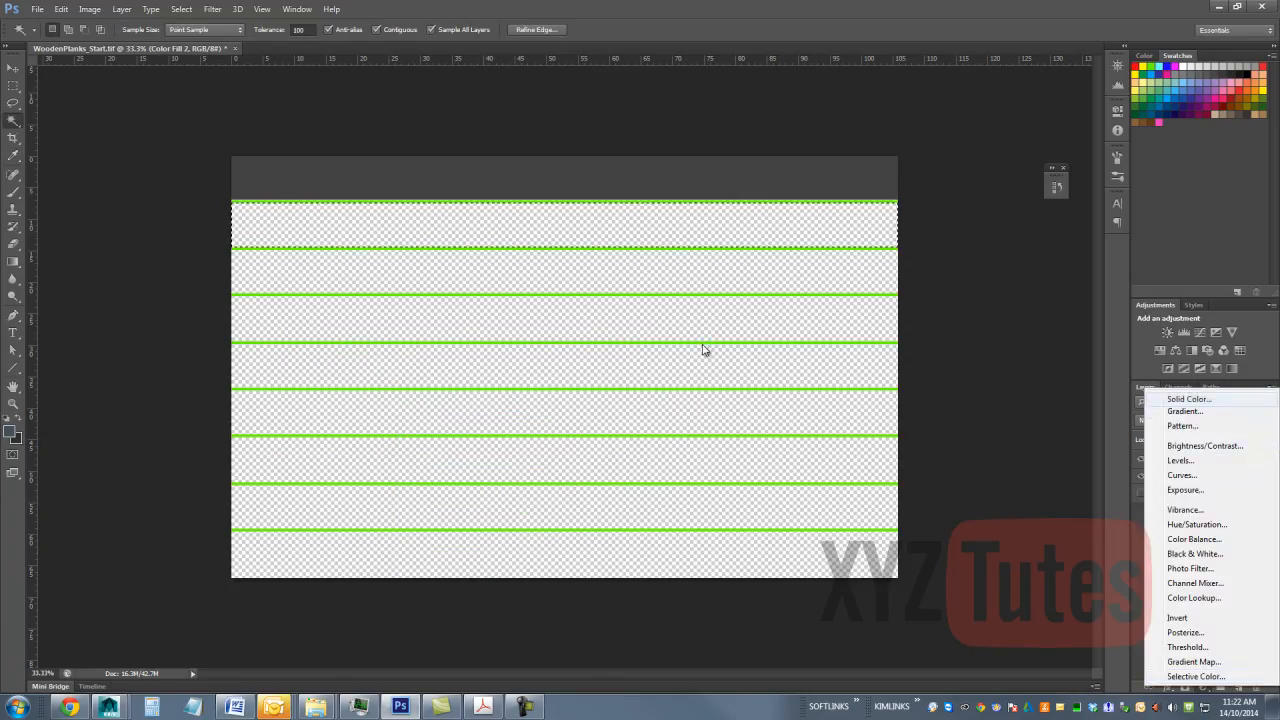
{"action": "left_click", "coordinate": [1189, 399]}
{"action": "double_click", "coordinate": [537, 466]}
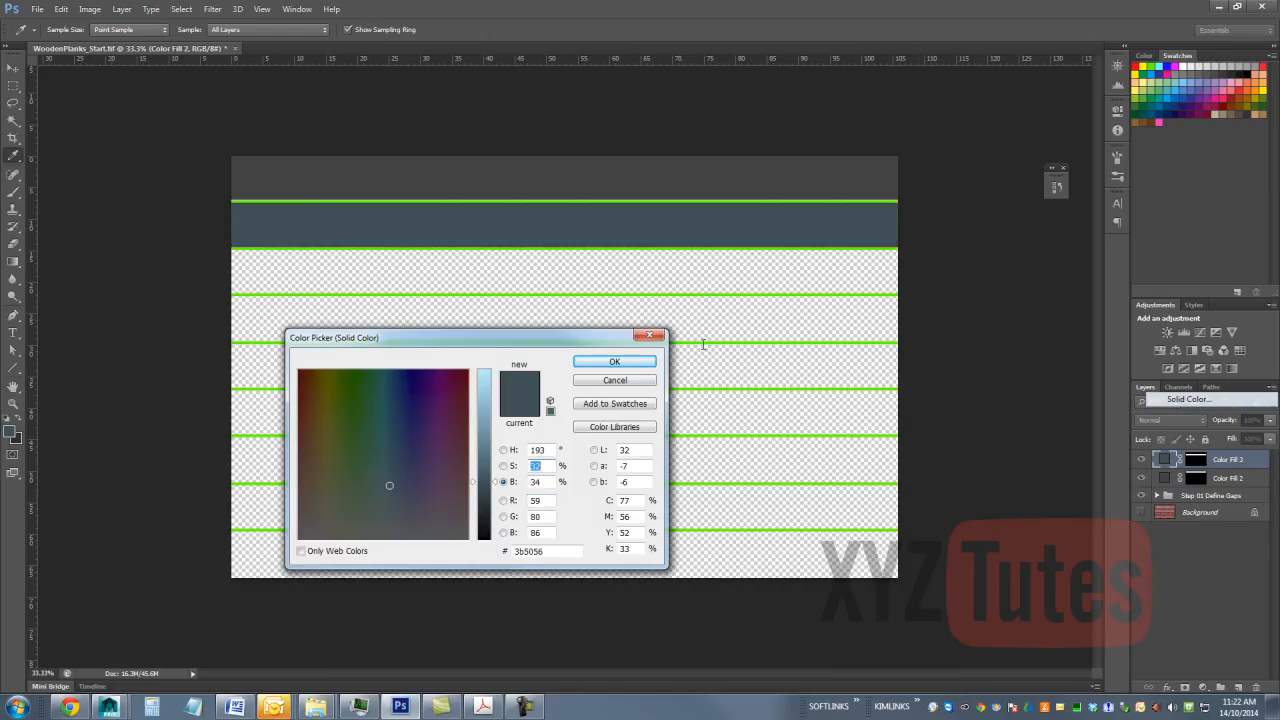
{"action": "type", "text": "0"}
{"action": "key", "text": "Tab"}
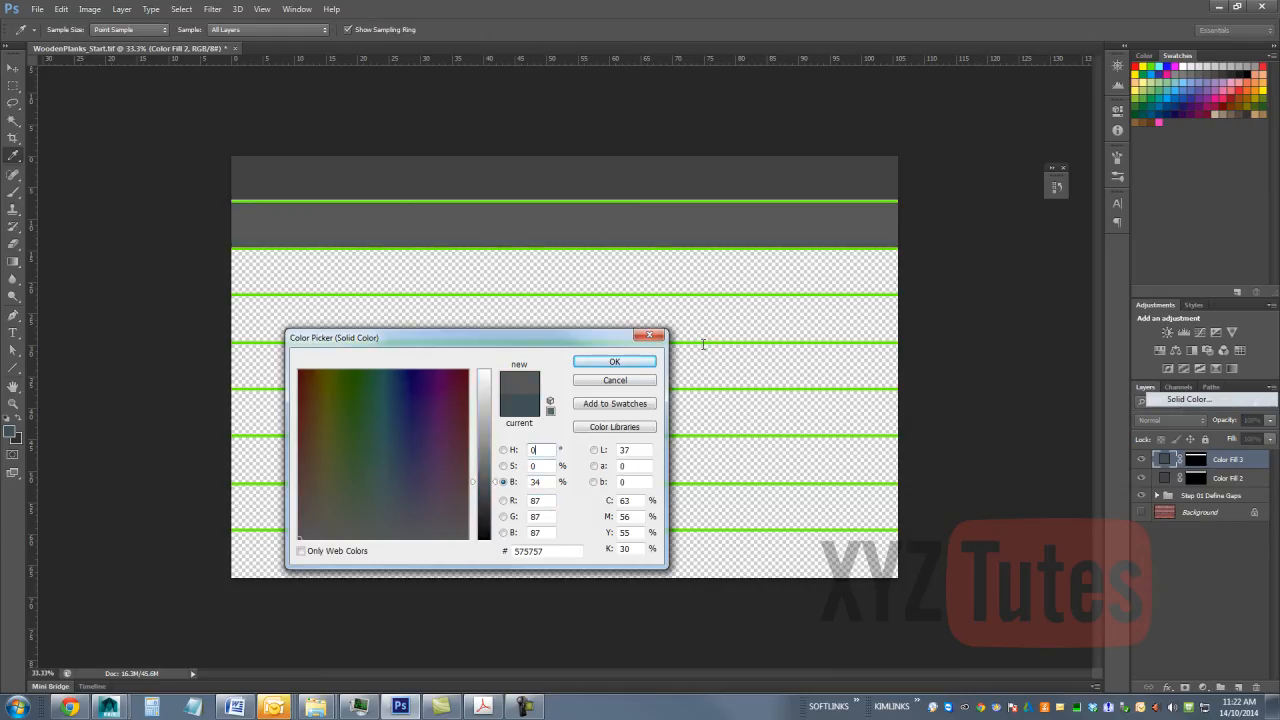
{"action": "key", "text": "Tab"}
{"action": "key", "text": "Tab"}
{"action": "type", "text": "40"}
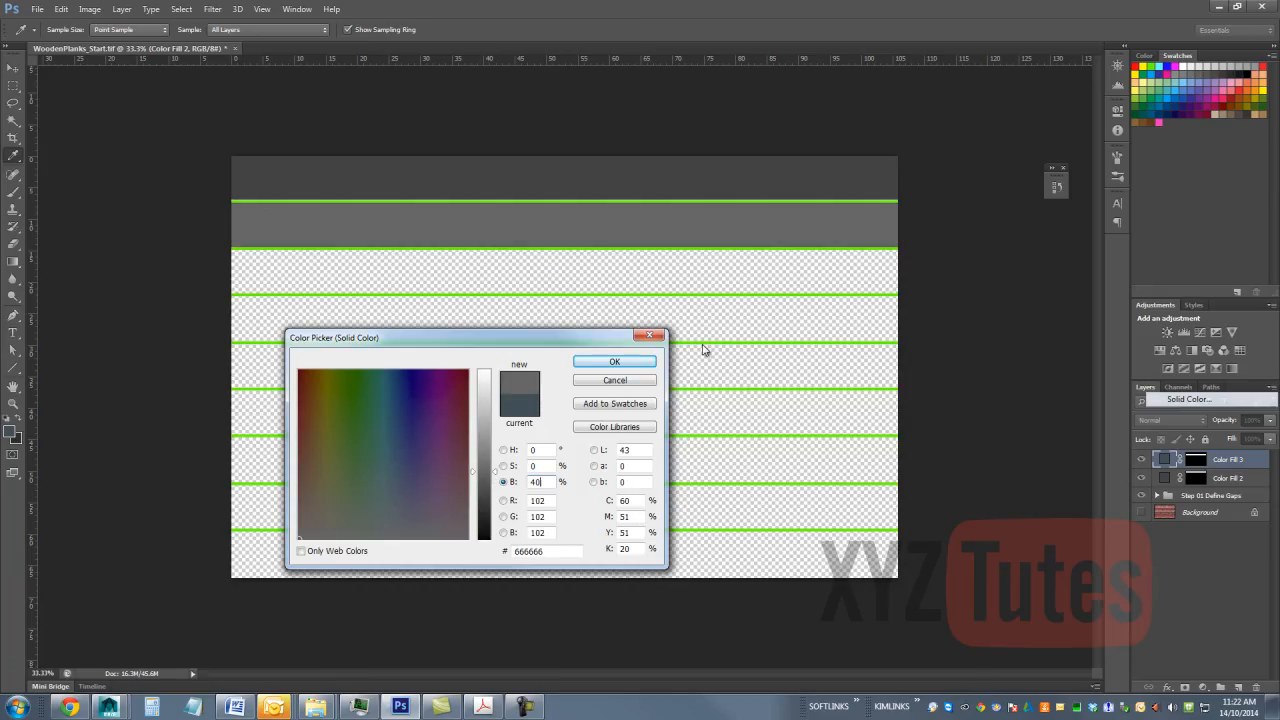
{"action": "key", "text": "Return"}
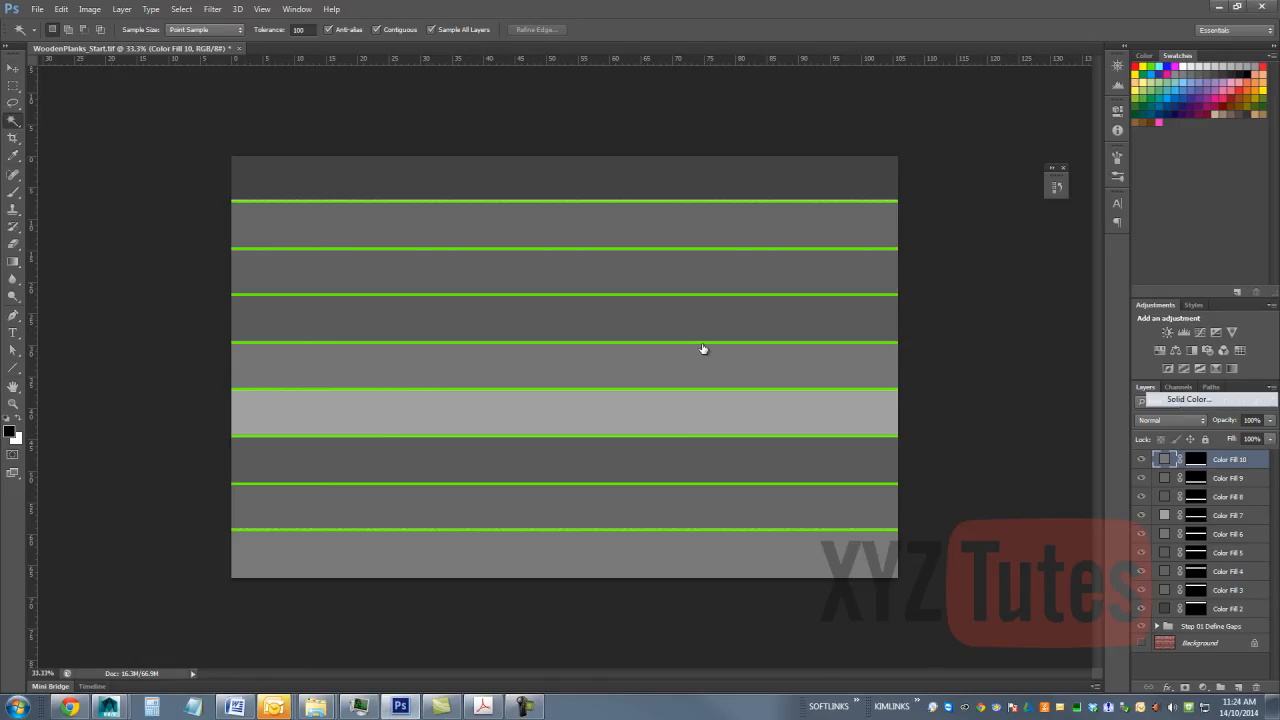
Step: Group all the grey plank fill layers and name the group "Step 02 Fill Planks"
{"action": "key", "text": "ctrl+alt+a"}
{"action": "key", "text": "ctrl+g"}
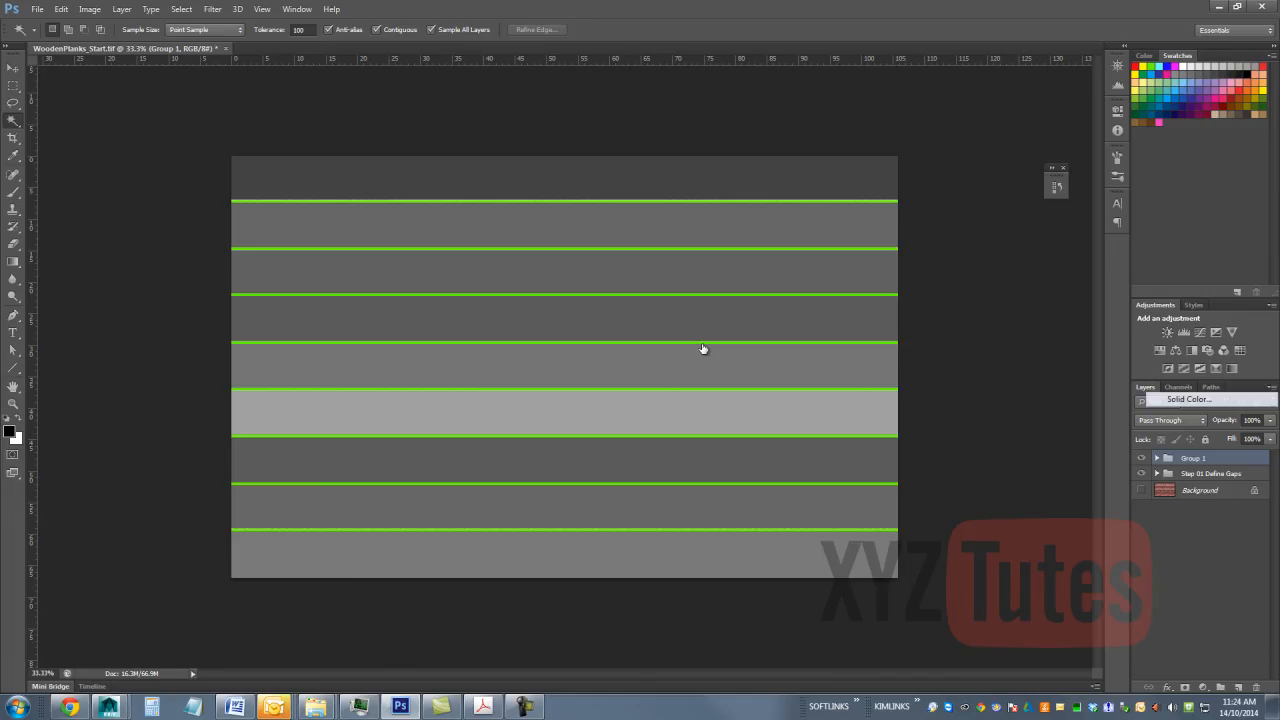
{"action": "type", "text": "Step 02 Fill Planks"}
{"action": "key", "text": "Return"}
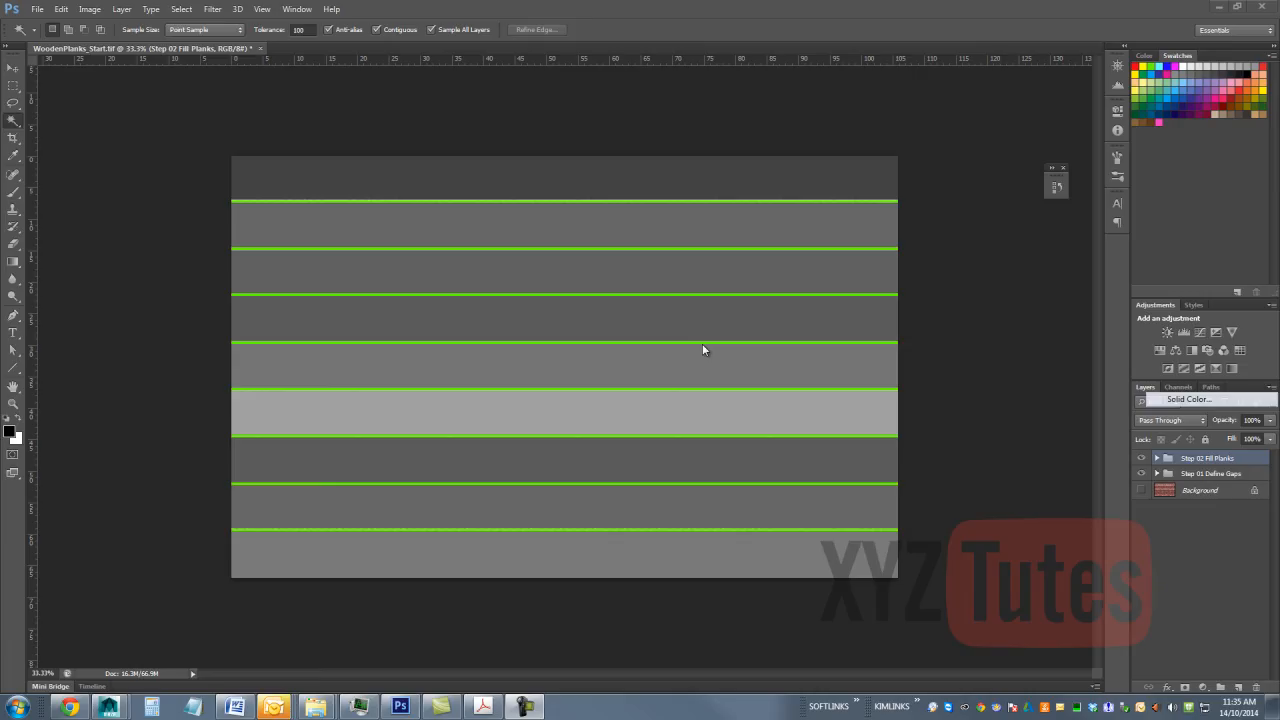
Step: Hide the Step 02 Fill Planks and Step 01 Define Gaps groups and show the Background layer
{"action": "left_click", "coordinate": [703, 350]}
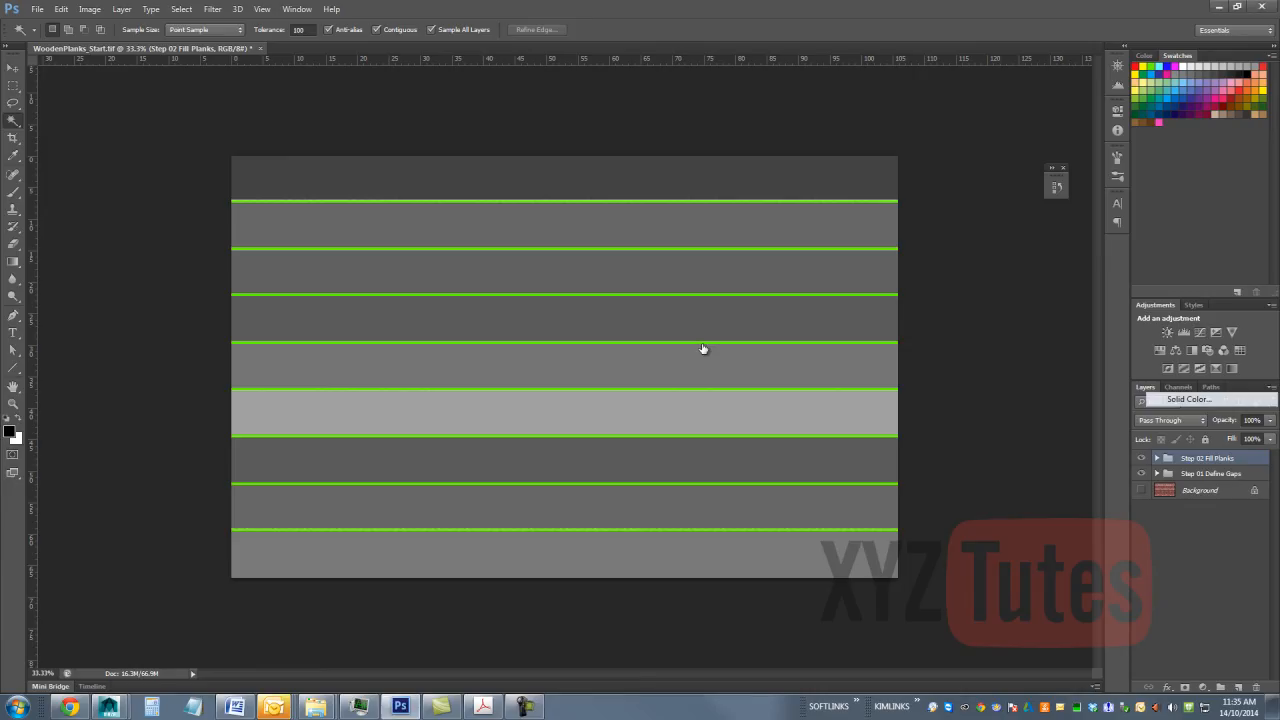
{"action": "left_click", "coordinate": [1141, 458]}
{"action": "left_click", "coordinate": [1141, 474]}
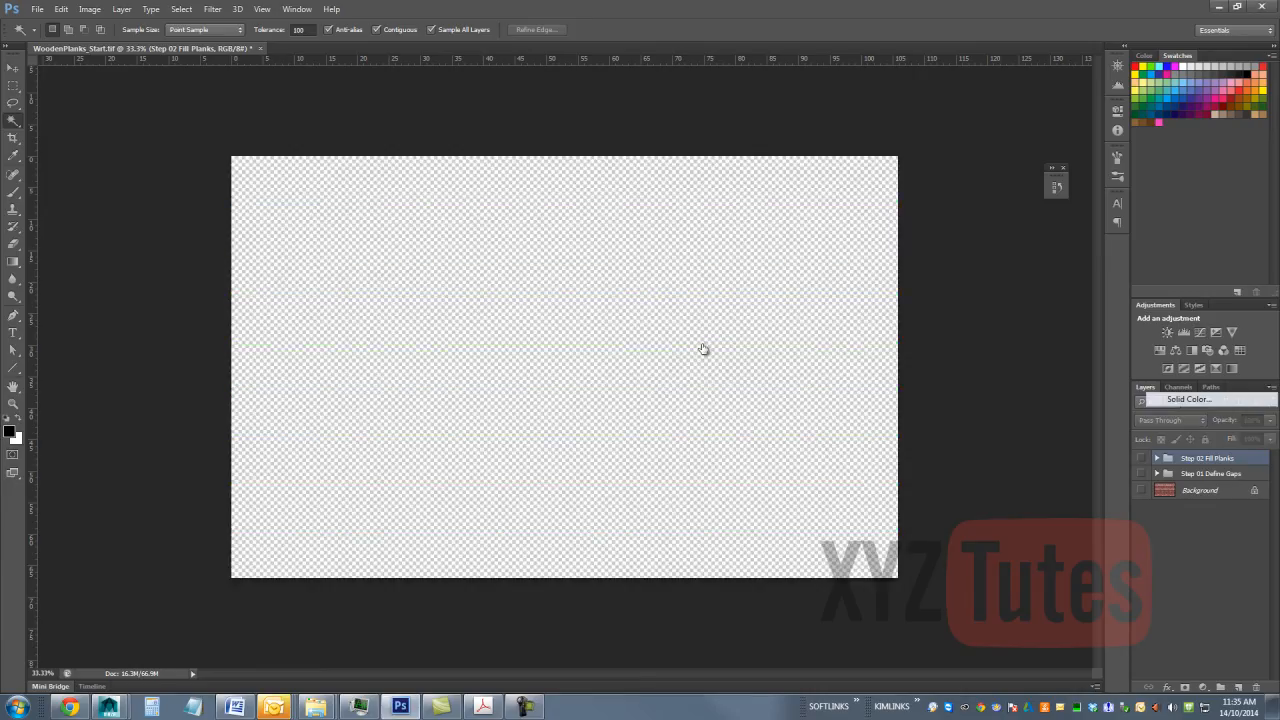
{"action": "left_click", "coordinate": [1141, 490]}
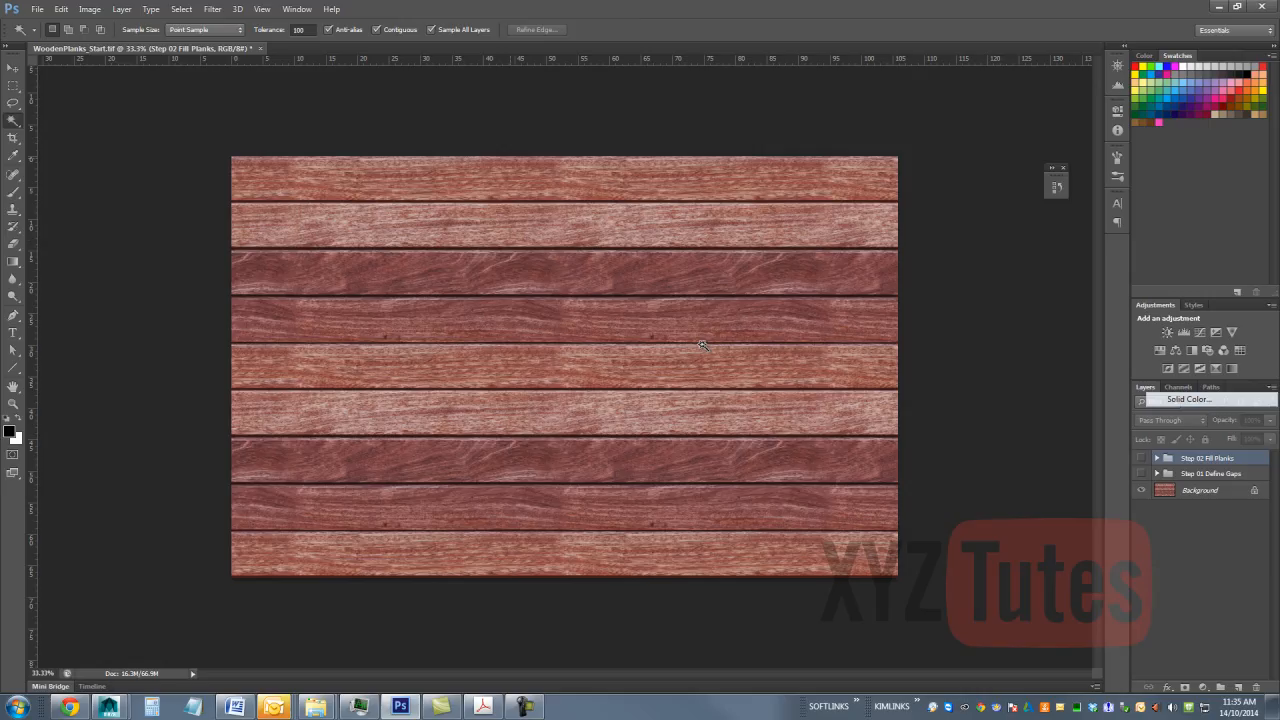
Step: Show both step groups and draw a rectangular marquee from the image's upper-left corner across to the lowest green gap strip
{"action": "left_click_drag", "start_coordinate": [1141, 458], "coordinate": [1141, 473]}
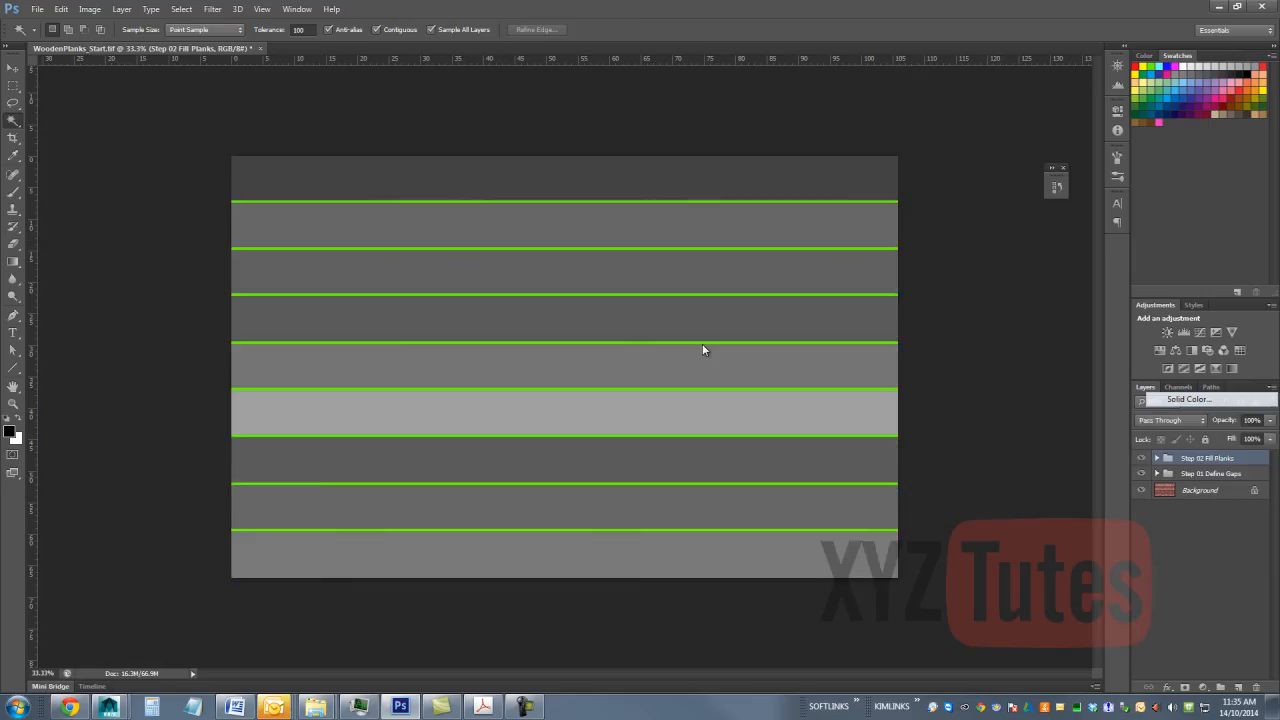
{"action": "key", "text": "m"}
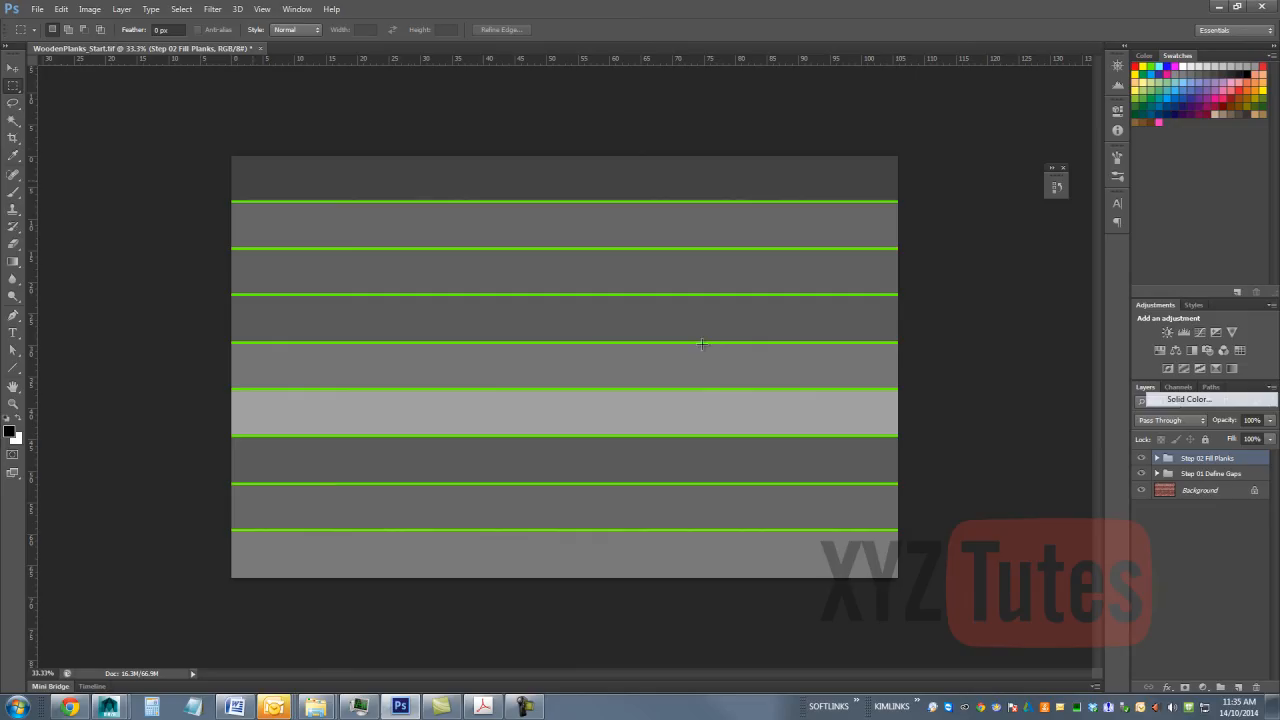
{"action": "mouse_move", "coordinate": [228, 153]}
{"action": "left_mouse_down"}
{"action": "mouse_move", "coordinate": [597, 262]}
{"action": "mouse_move", "coordinate": [840, 359]}
{"action": "mouse_move", "coordinate": [947, 431]}
{"action": "mouse_move", "coordinate": [976, 487]}
{"action": "mouse_move", "coordinate": [980, 533]}
{"action": "left_mouse_up"}
{"action": "key", "text": "ctrl+plus"}
{"action": "key", "text": "ctrl+plus"}
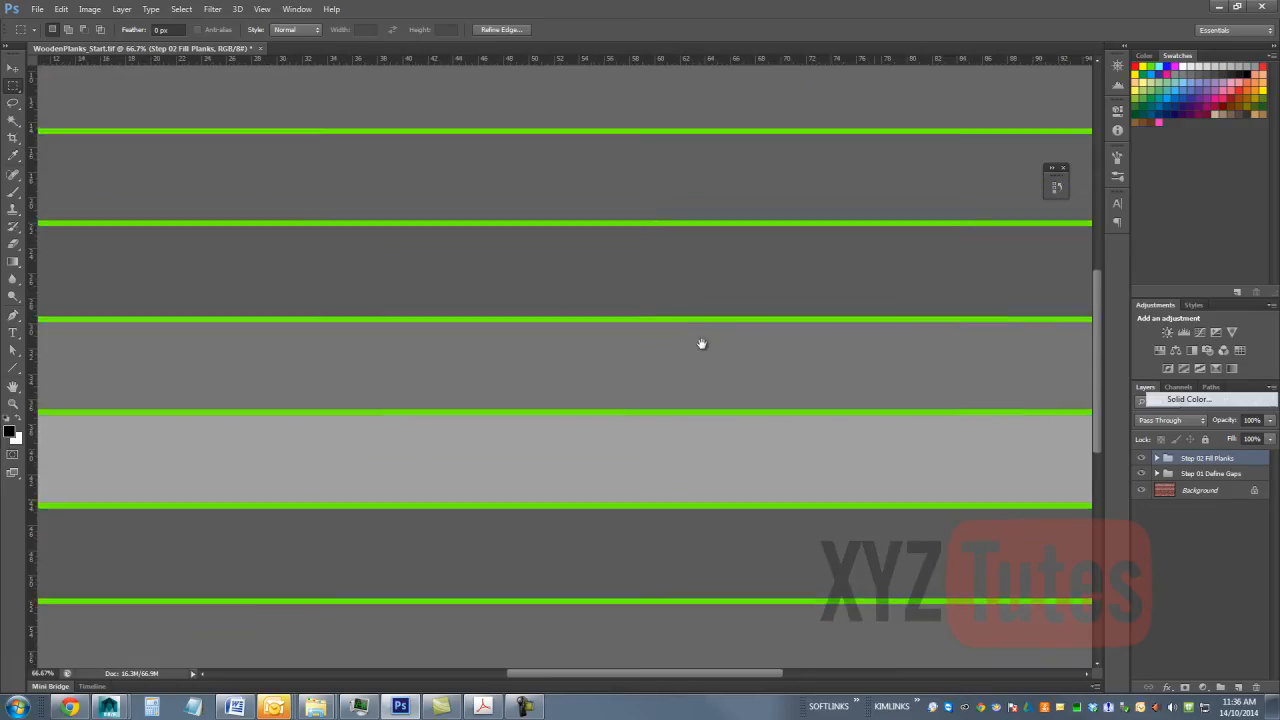
{"action": "scroll", "coordinate": [702, 347], "scroll_direction": "down", "scroll_amount": 5}
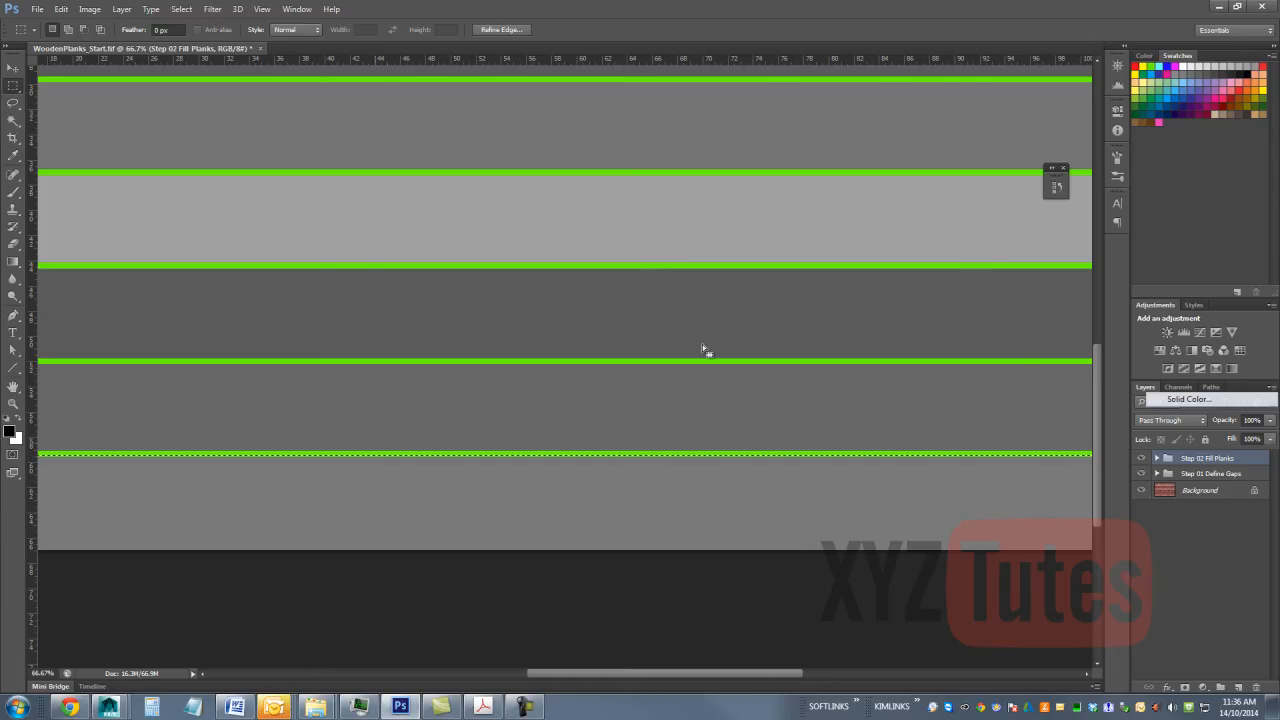
Step: Try cropping the image to the marquee selection, ending just below the lowest green strip, and clear the selection
{"action": "key", "text": "alt+s"}
{"action": "key", "text": "Left"}
{"action": "key", "text": "Left"}
{"action": "key", "text": "Left"}
{"action": "key", "text": "Down"}
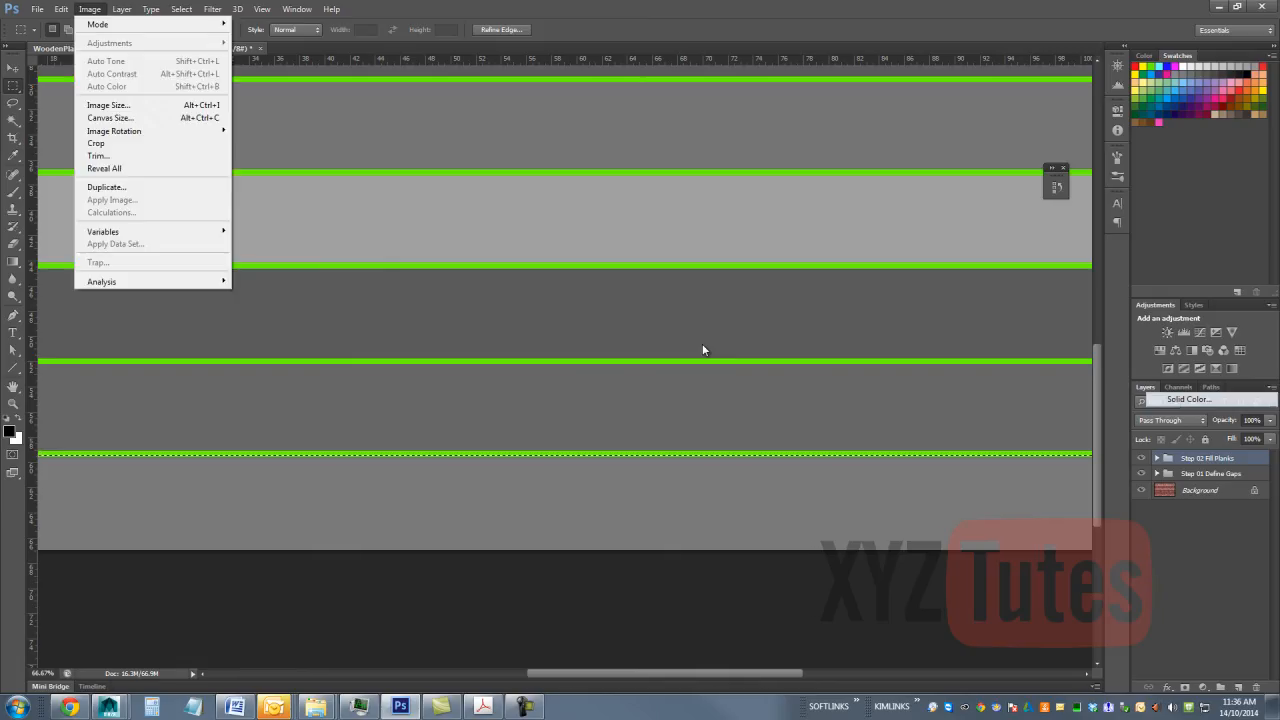
{"action": "key", "text": "Down"}
{"action": "key", "text": "Down"}
{"action": "key", "text": "Down"}
{"action": "key", "text": "Down"}
{"action": "key", "text": "Return"}
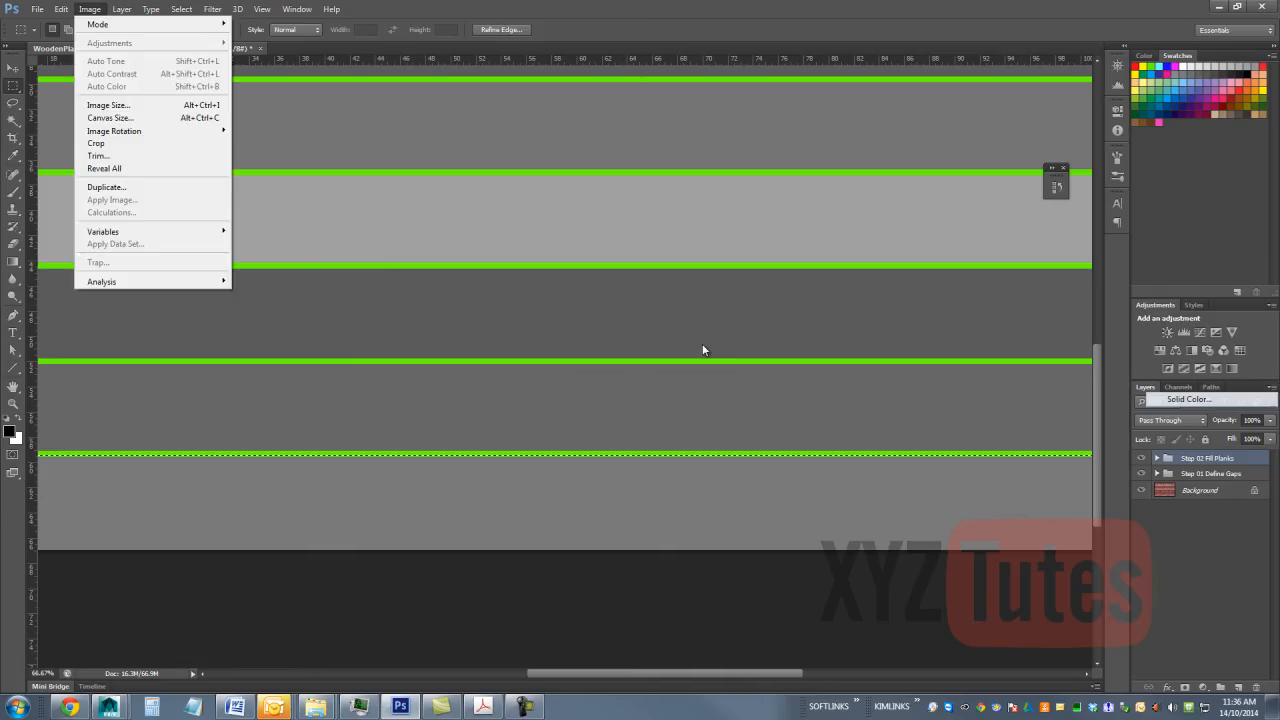
{"action": "key", "text": "Down"}
{"action": "key", "text": "Down"}
{"action": "key", "text": "Down"}
{"action": "key", "text": "Return"}
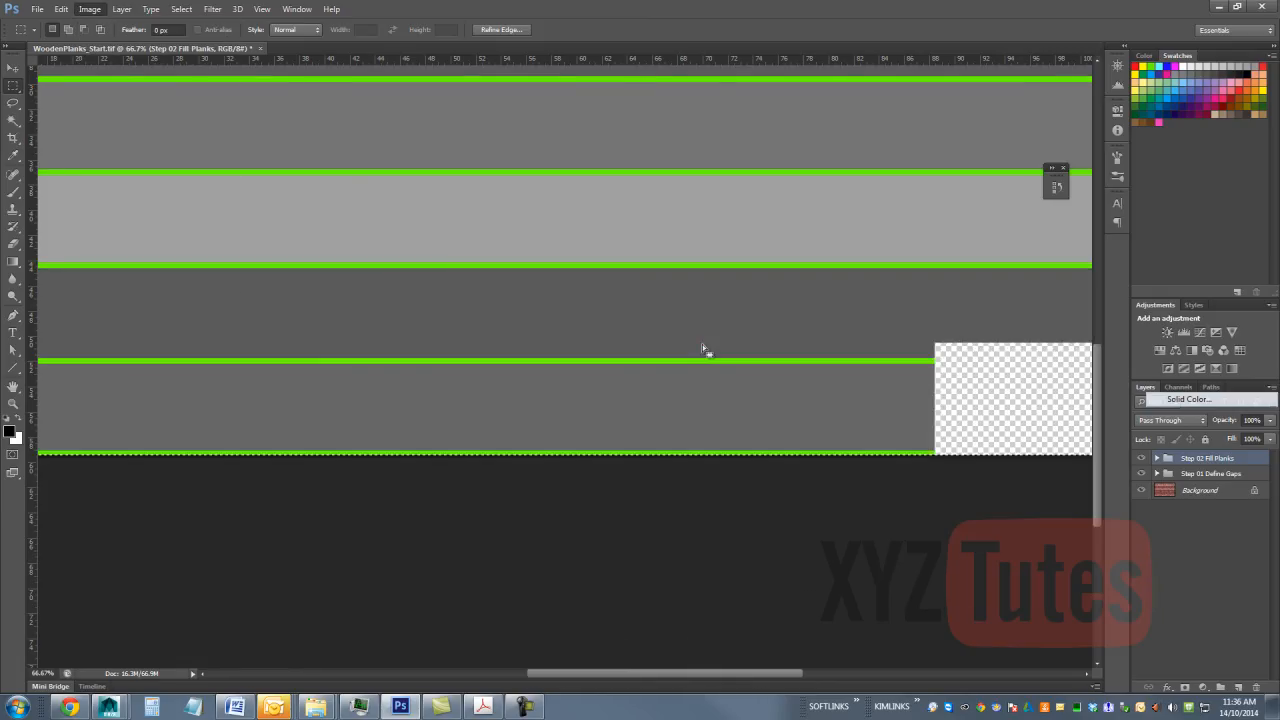
{"action": "key", "text": "ctrl+minus"}
{"action": "key", "text": "ctrl+minus"}
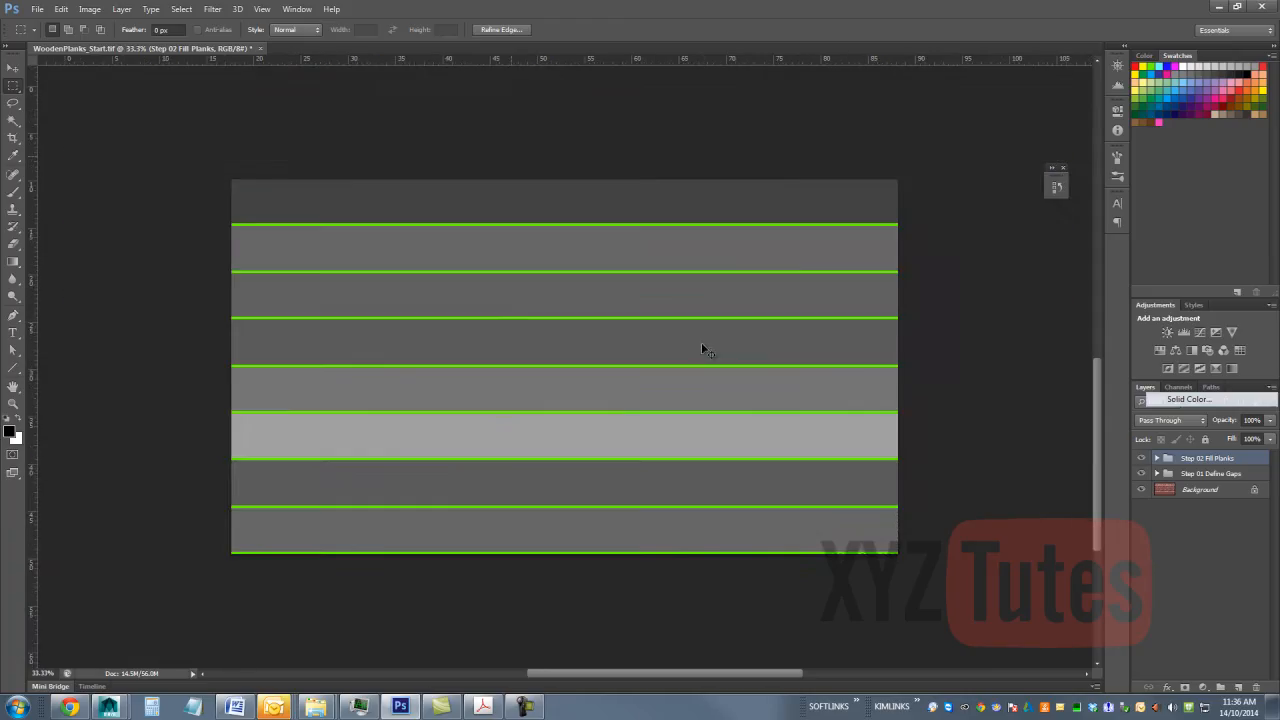
{"action": "key", "text": "ctrl+a"}
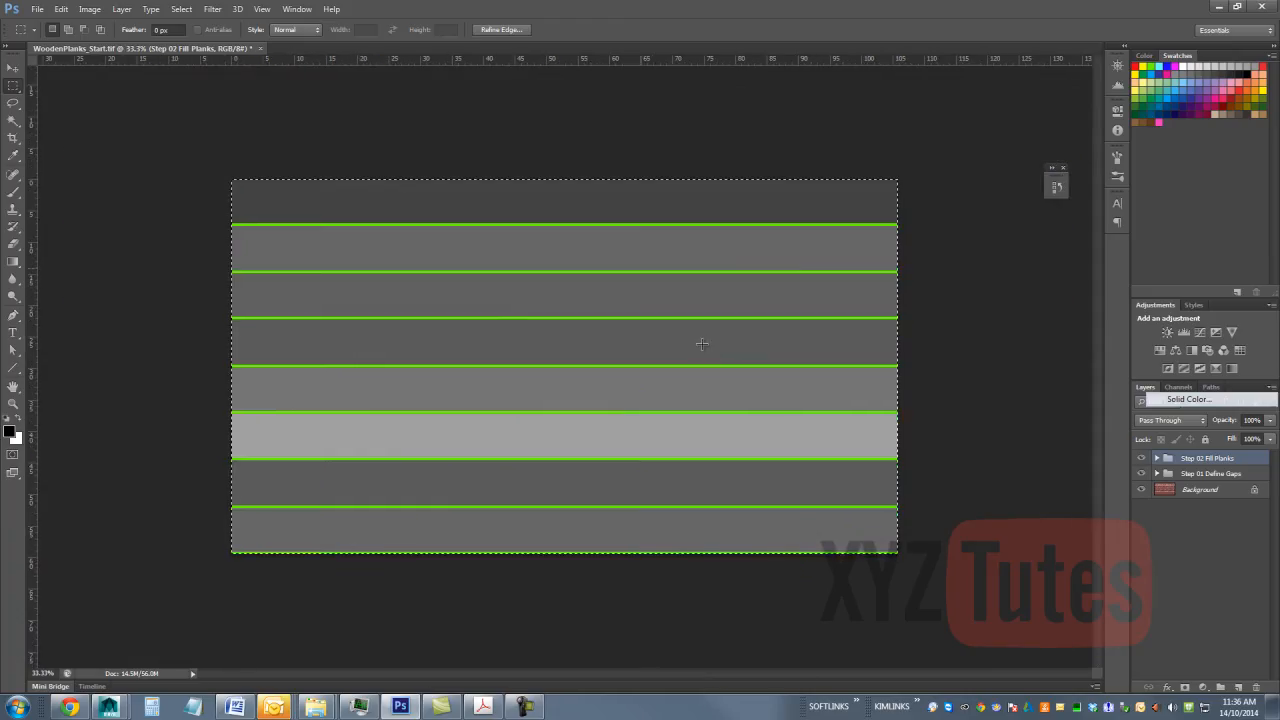
{"action": "key", "text": "ctrl+d"}
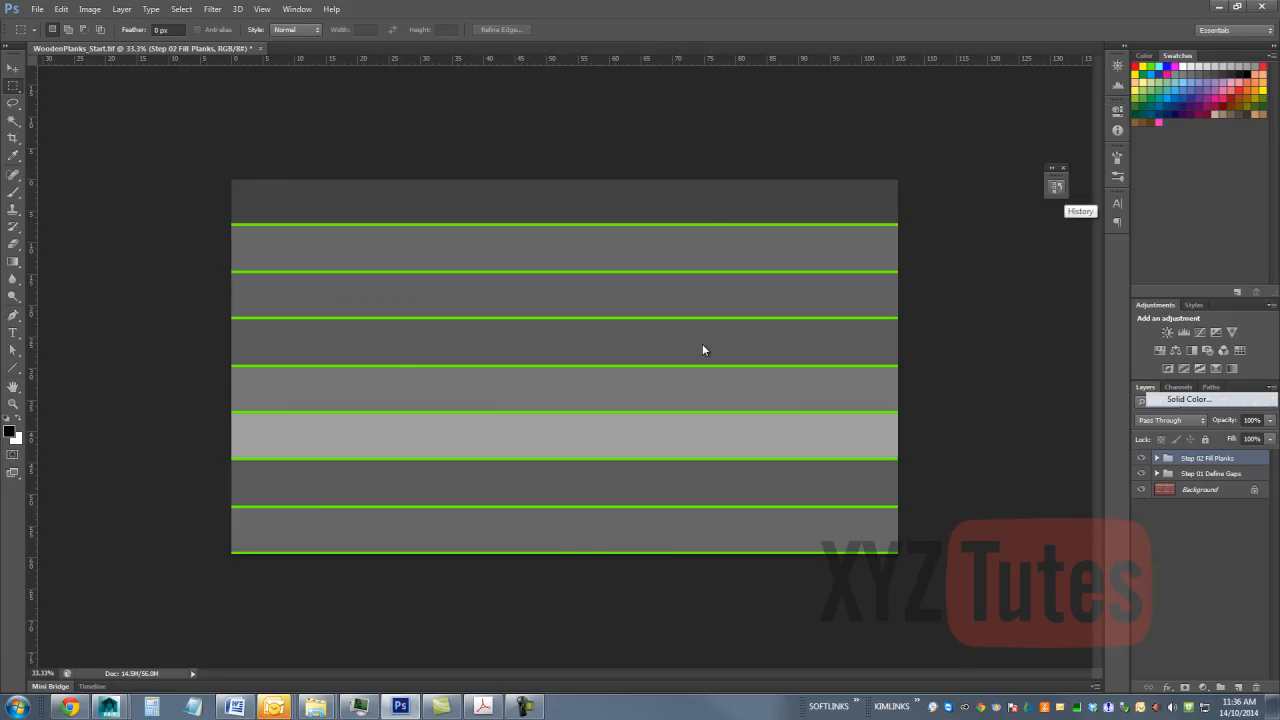
Step: Undo the deselection and the crop so that only the rectangular marquee selection is restored
{"action": "left_click", "coordinate": [1056, 187]}
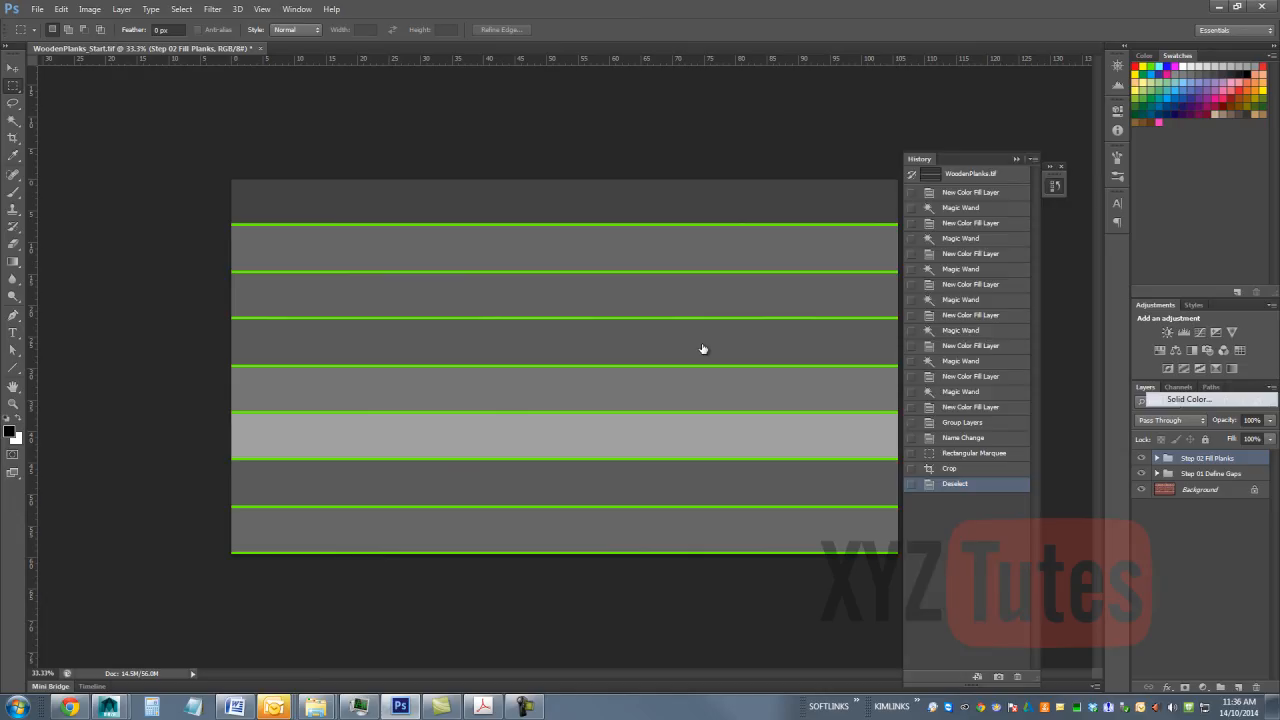
{"action": "key", "text": "ctrl+alt+z"}
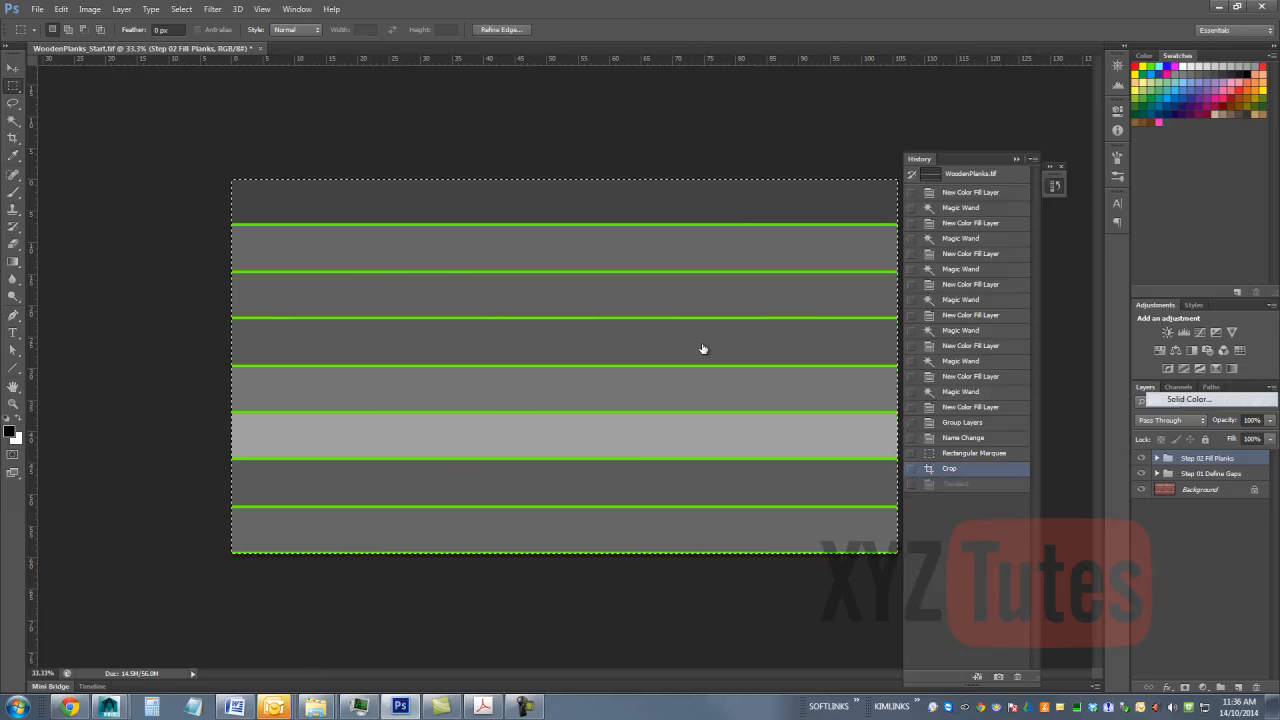
{"action": "key", "text": "ctrl+alt+z"}
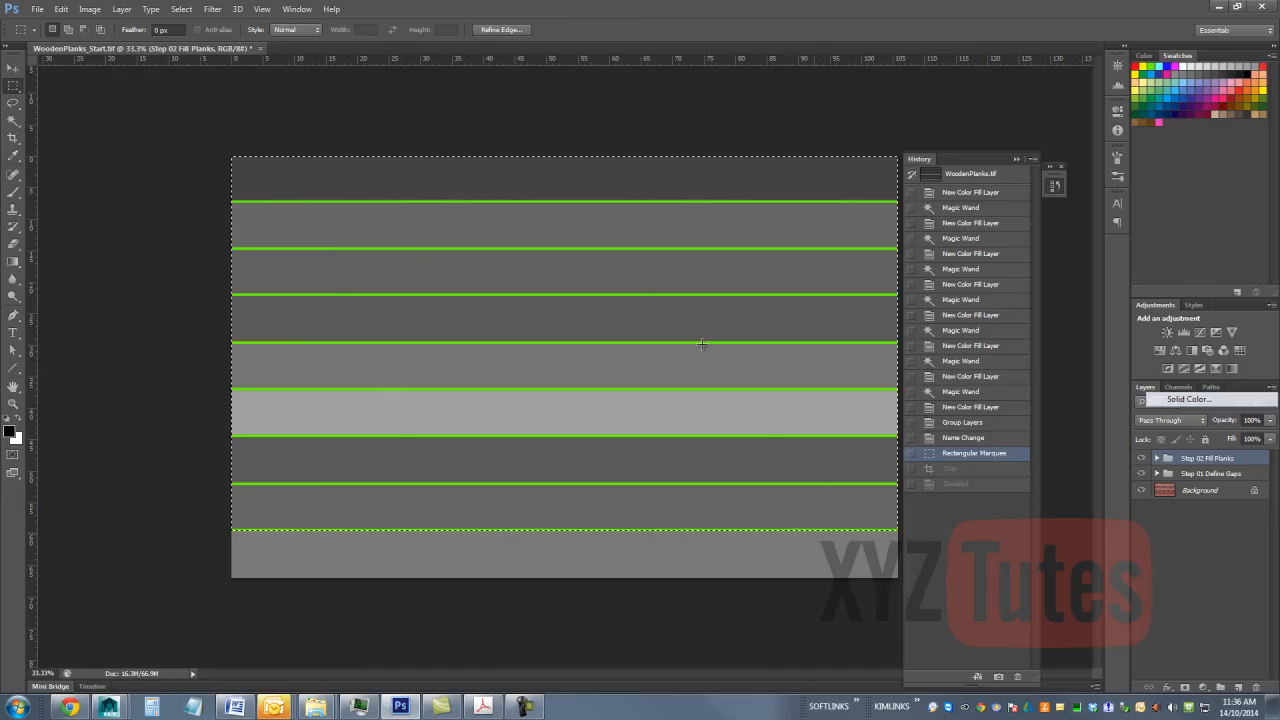
Step: Start a Transform Selection on the marquee and set its height to 101%
{"action": "right_click", "coordinate": [703, 349]}
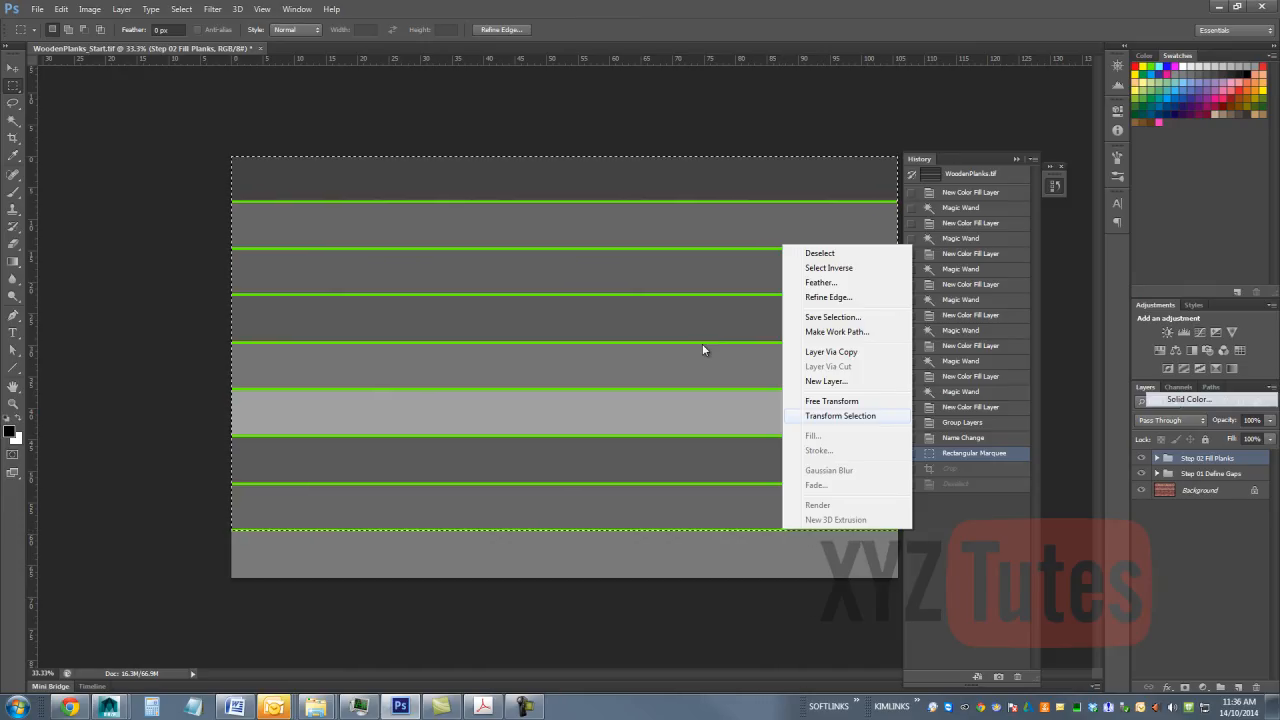
{"action": "key", "text": "Return"}
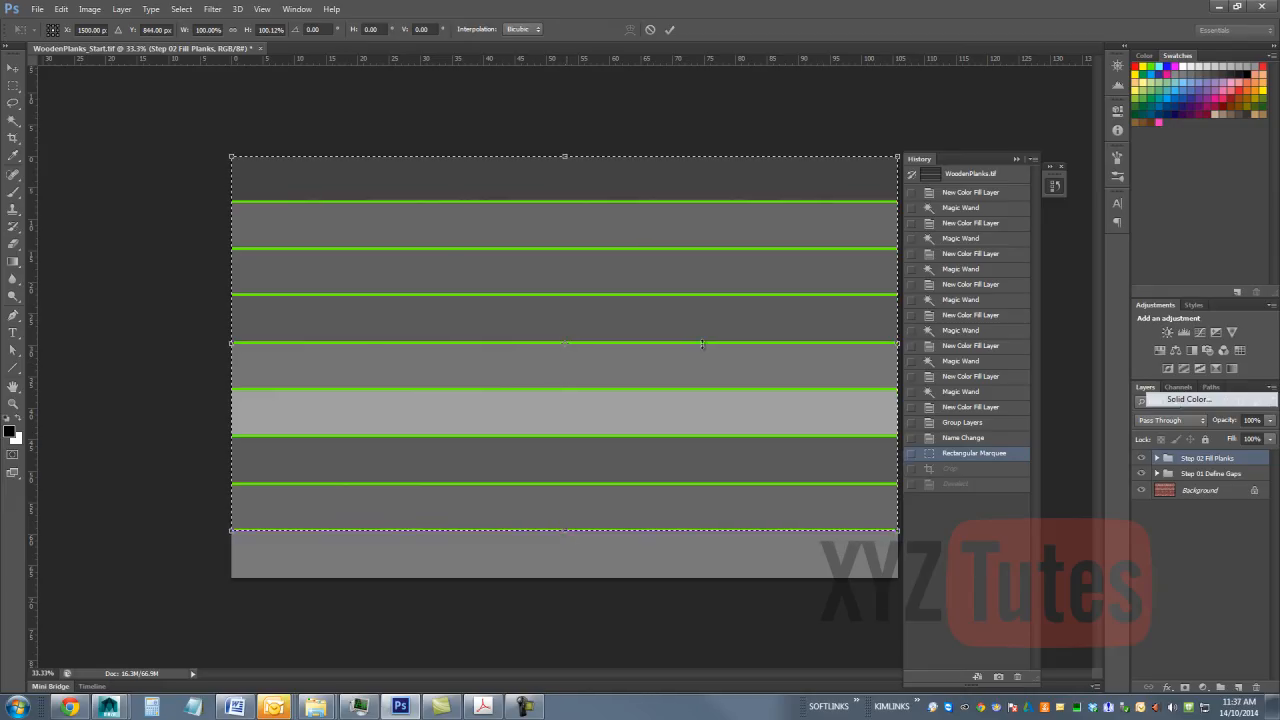
{"action": "left_click_drag", "start_coordinate": [565, 531], "coordinate": [565, 442]}
{"action": "key", "text": "ctrl+z"}
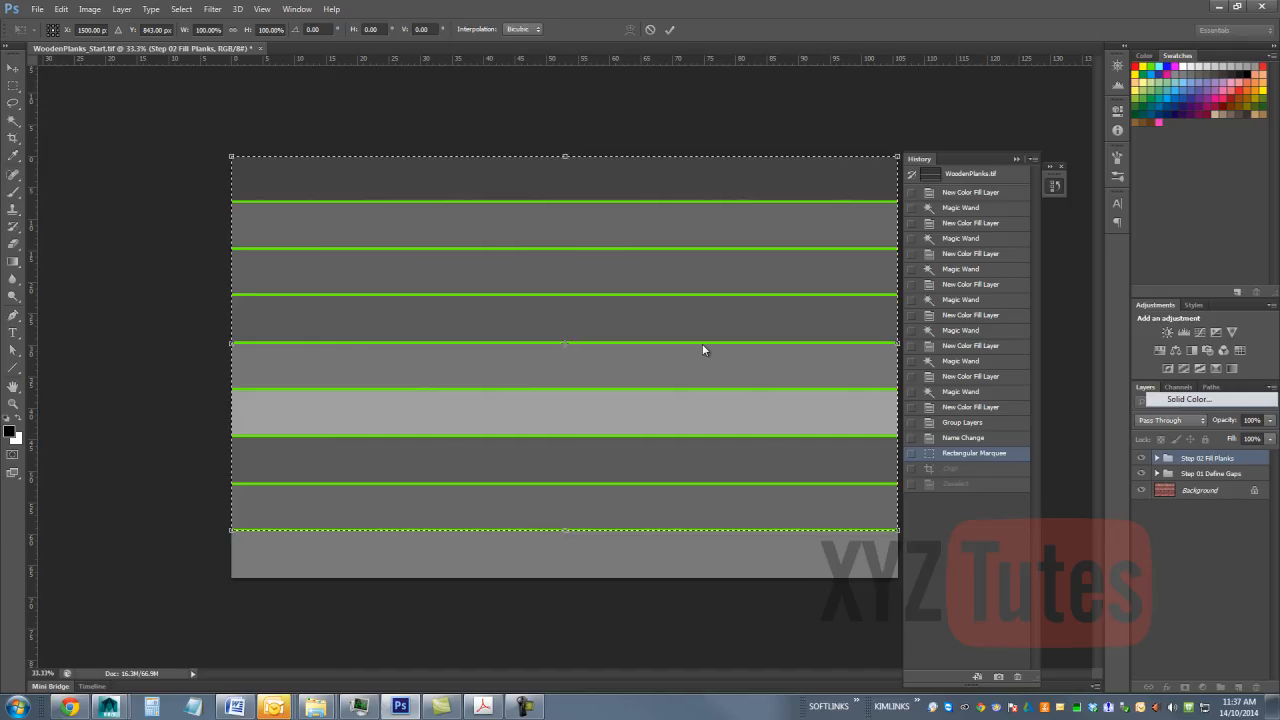
{"action": "key", "text": "ctrl+z"}
{"action": "left_click", "coordinate": [266, 30]}
{"action": "type", "text": "101"}
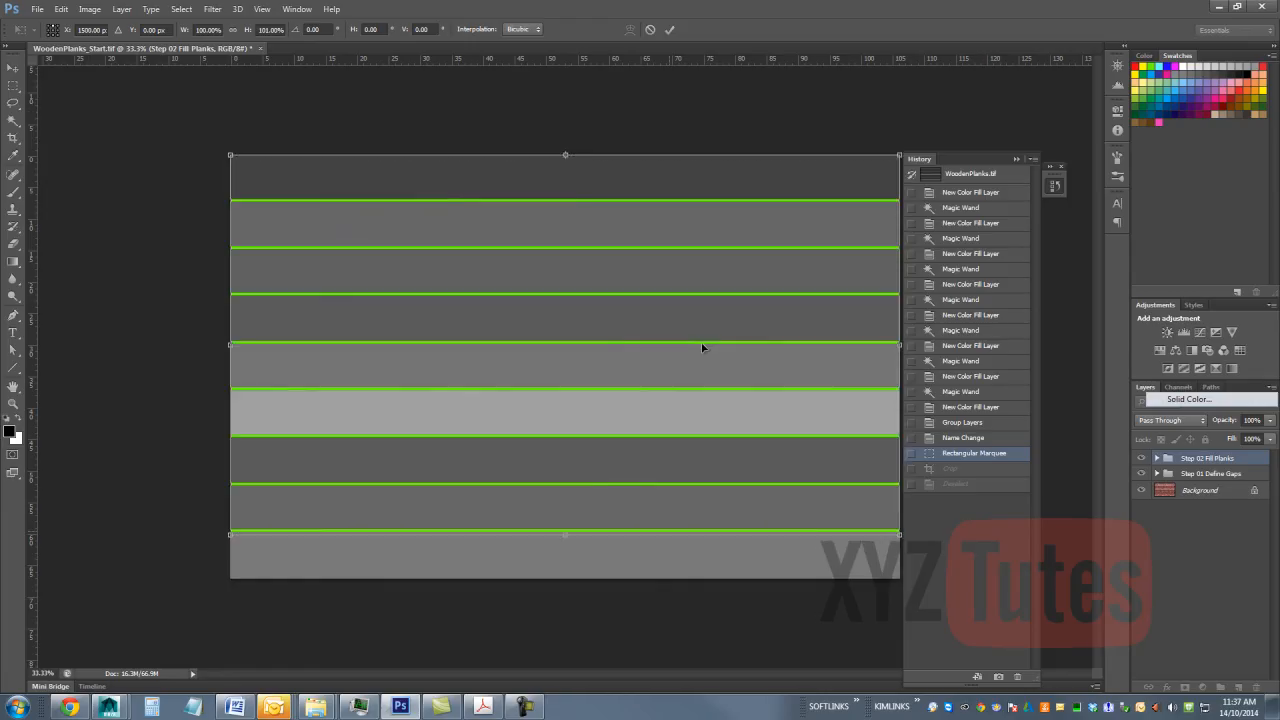
Step: Move the selection's lower edge up to the lowest green strip, at about 100.12% height, and apply the transformation
{"action": "key", "text": "ctrl+plus"}
{"action": "key", "text": "ctrl+plus"}
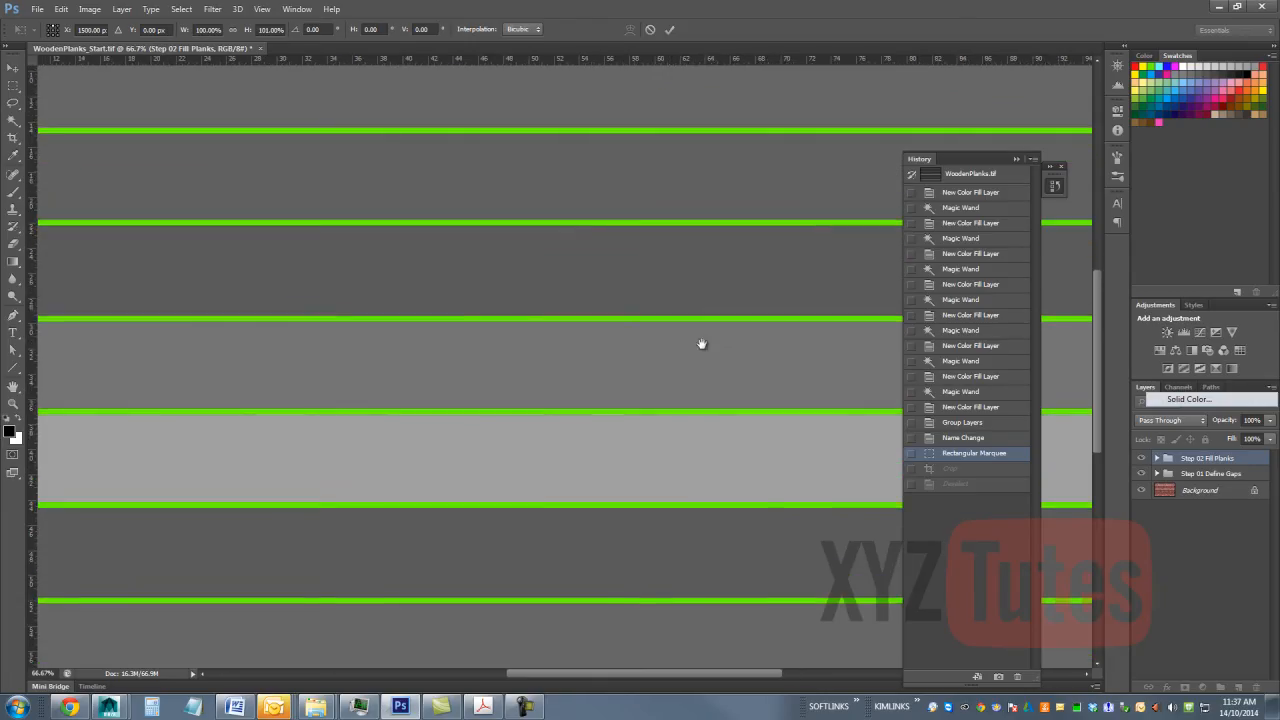
{"action": "scroll", "coordinate": [702, 347], "scroll_direction": "down", "scroll_amount": 5}
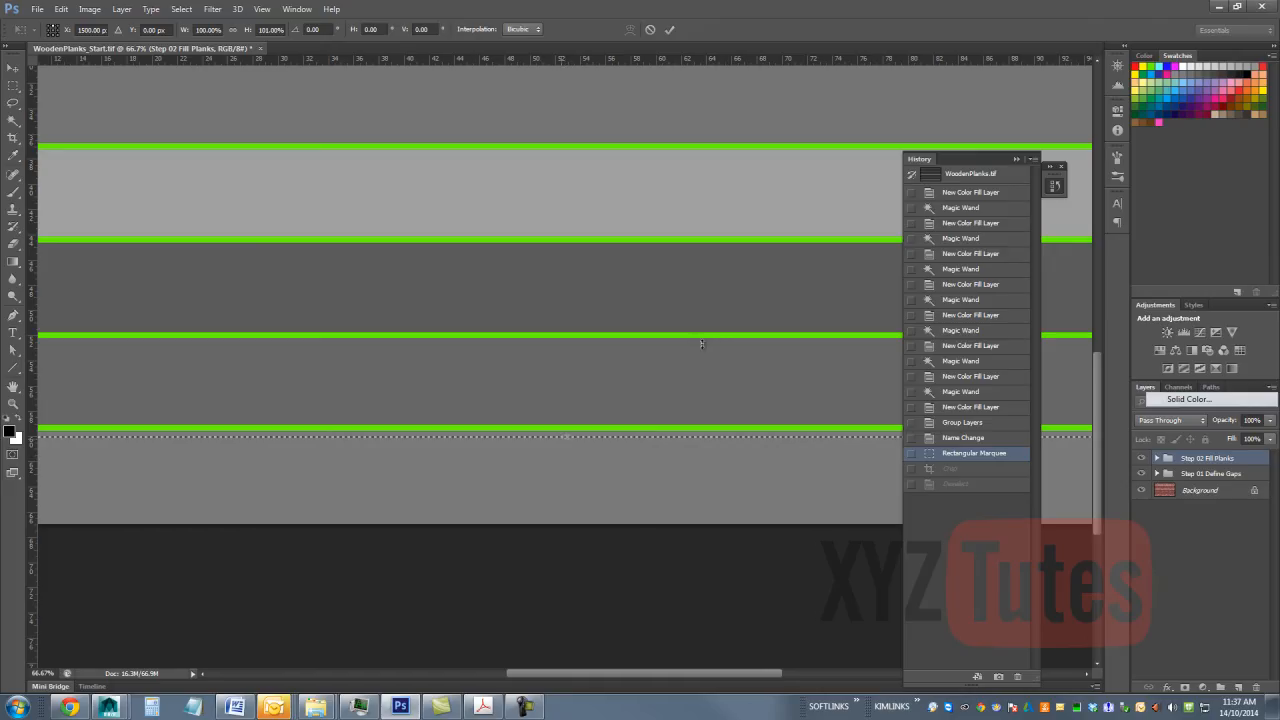
{"action": "left_click_drag", "start_coordinate": [567, 437], "coordinate": [567, 430]}
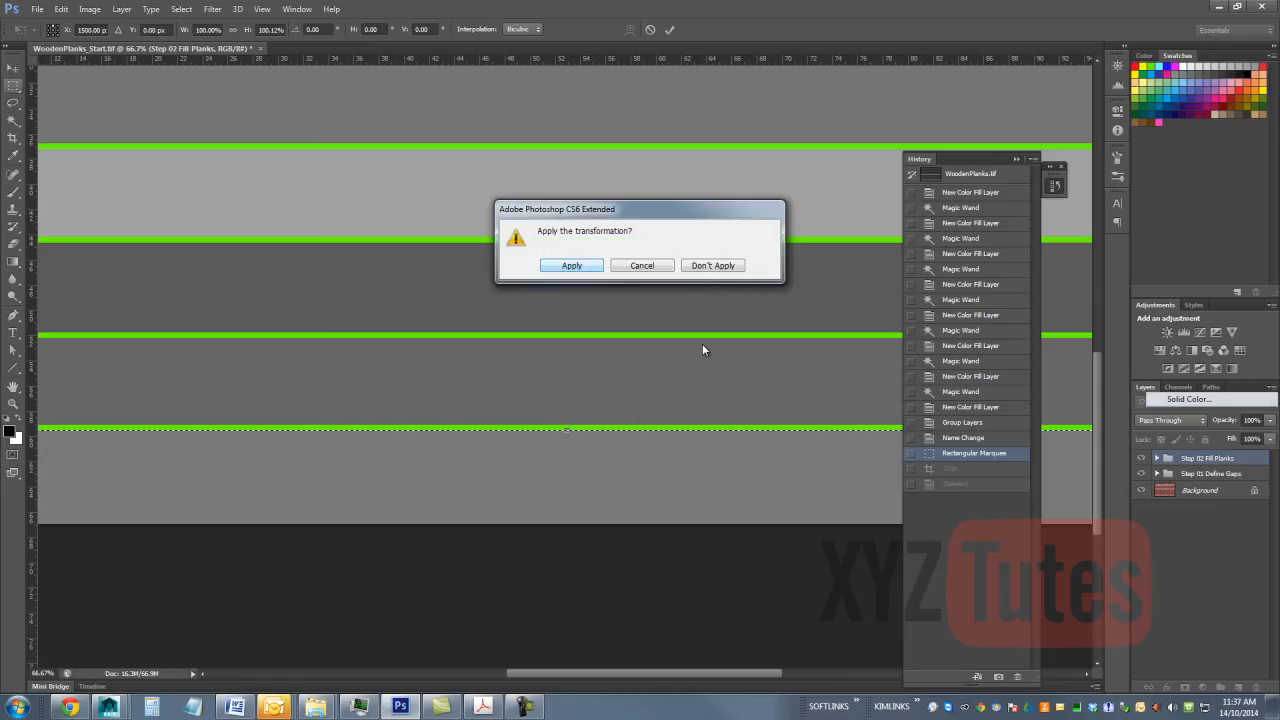
{"action": "key", "text": "Return"}
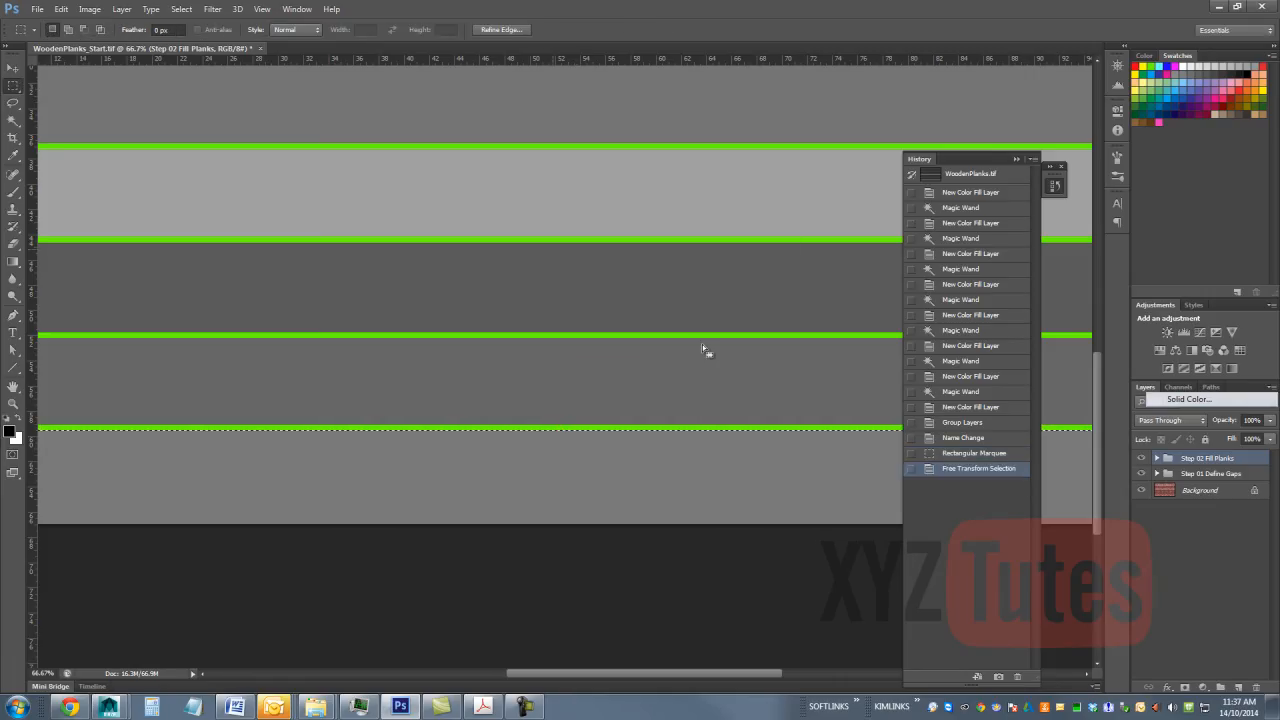
Step: Crop the image to the adjusted marquee selection, removing the plank below the lowest green strip
{"action": "key", "text": "ctrl+minus"}
{"action": "key", "text": "ctrl+minus"}
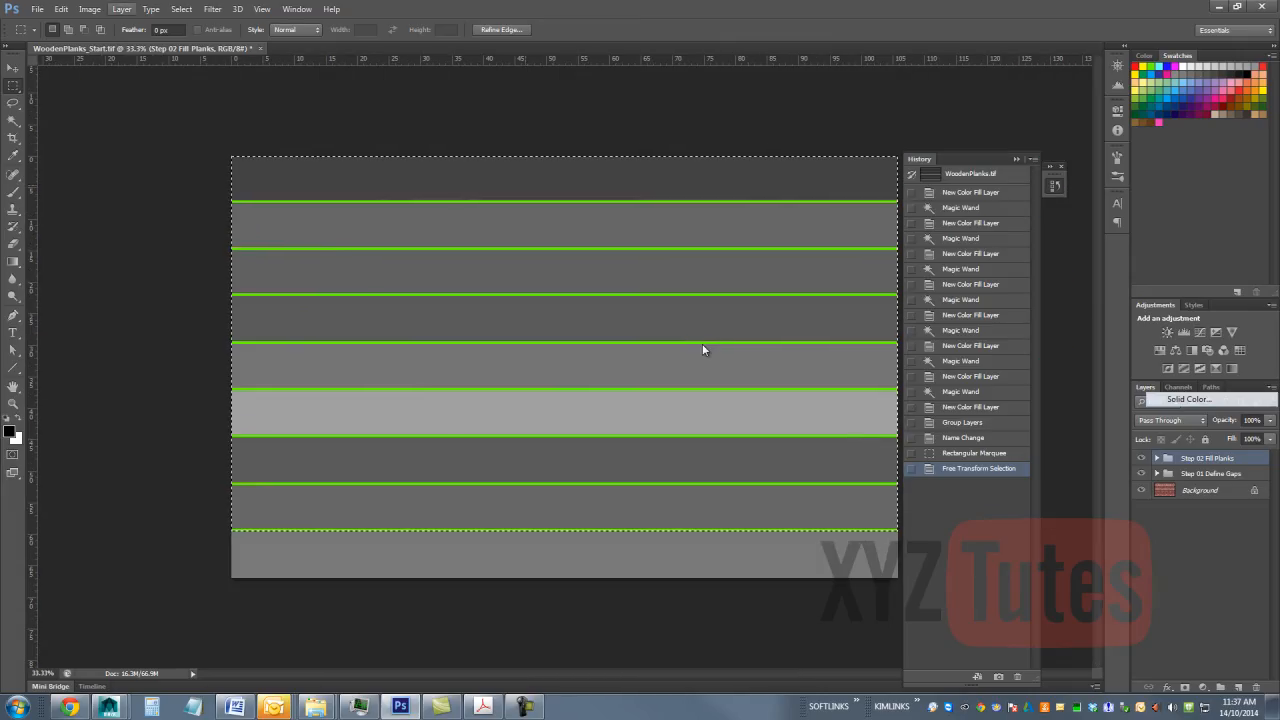
{"action": "left_click", "coordinate": [90, 9]}
{"action": "left_click", "coordinate": [98, 143]}
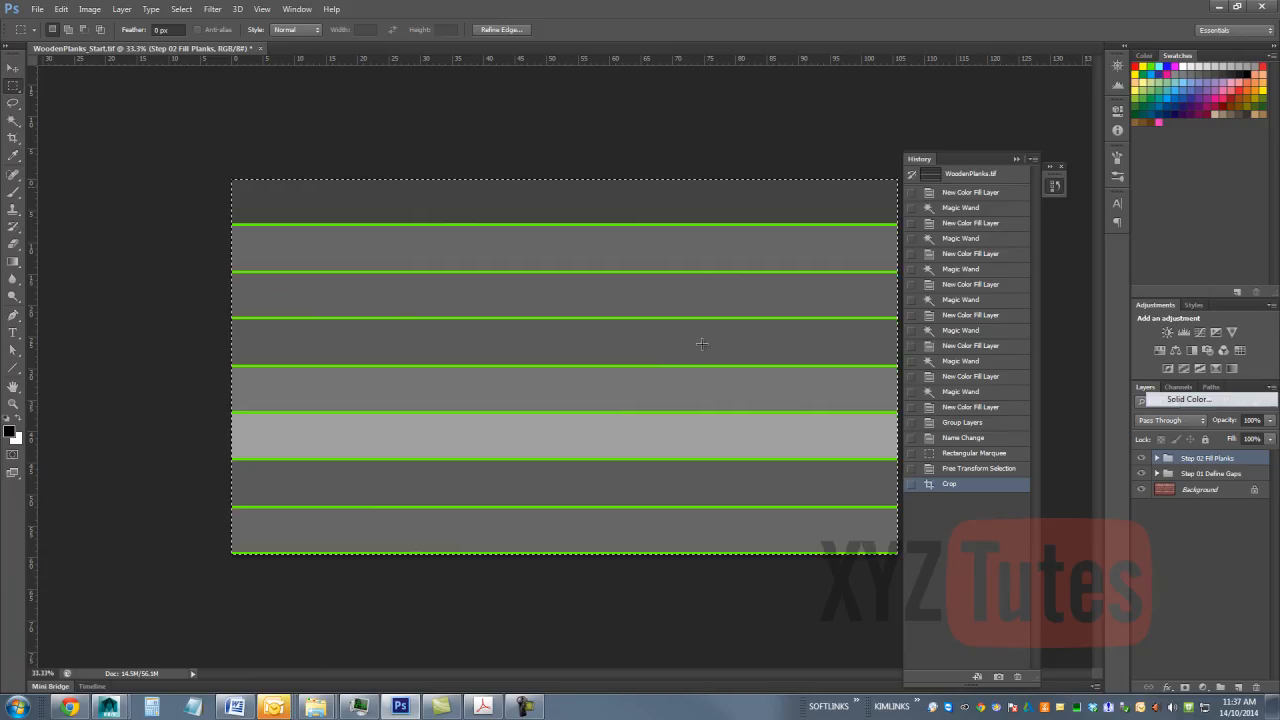
{"action": "key", "text": "ctrl+d"}
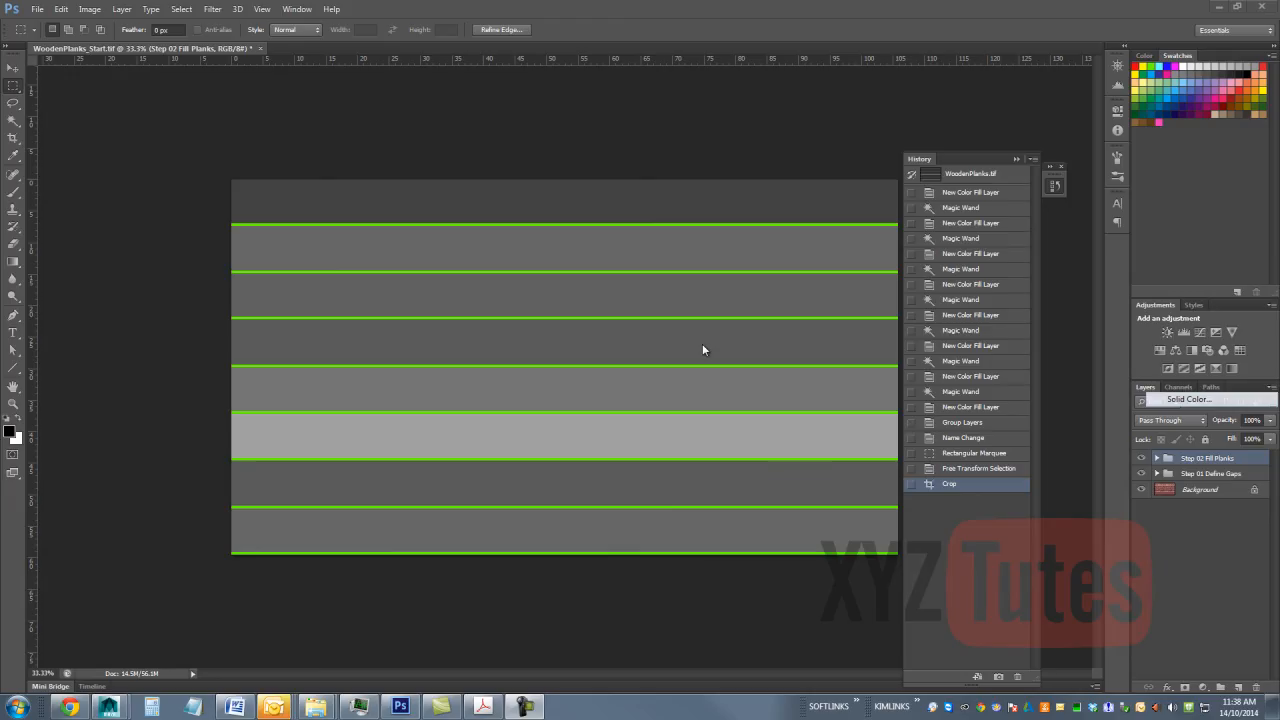
Step: Duplicate the Step 01 Define Gaps group above Step 02 Fill Planks and rename the copy "Step 04 Soften Planks"
{"action": "key", "text": "alt+bracketleft"}
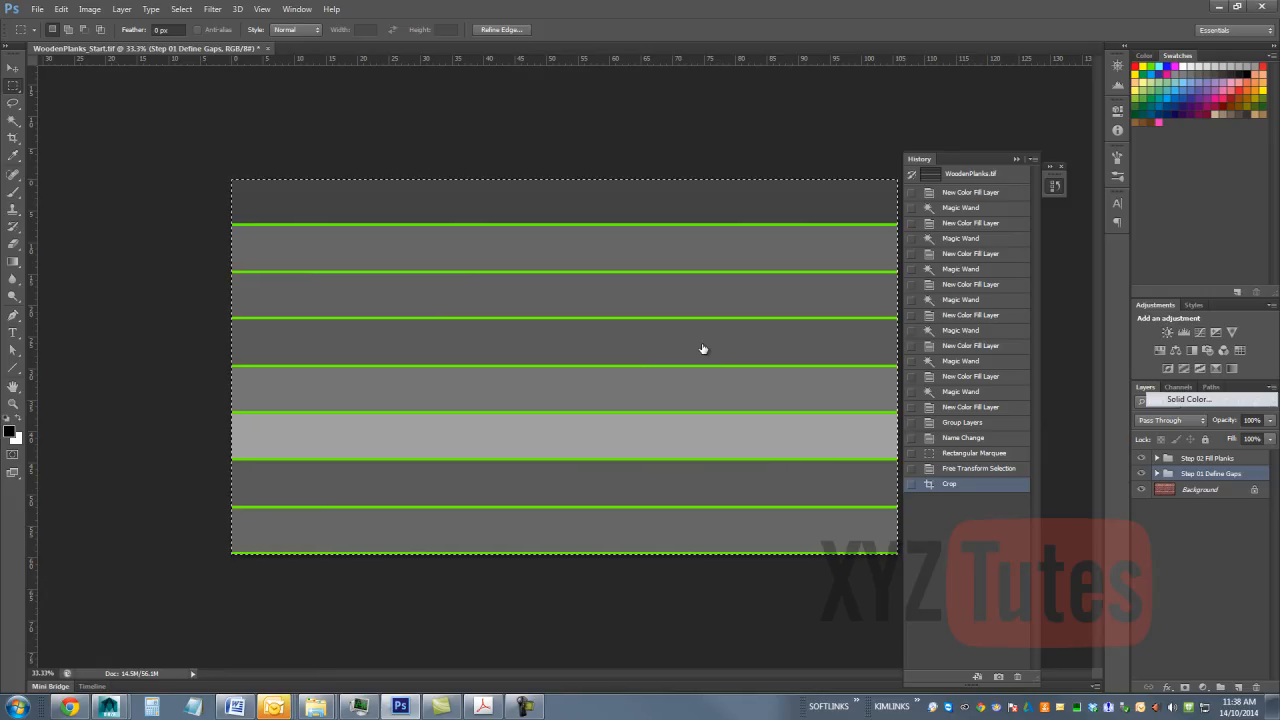
{"action": "left_click_drag", "start_coordinate": [1211, 474], "coordinate": [1237, 688]}
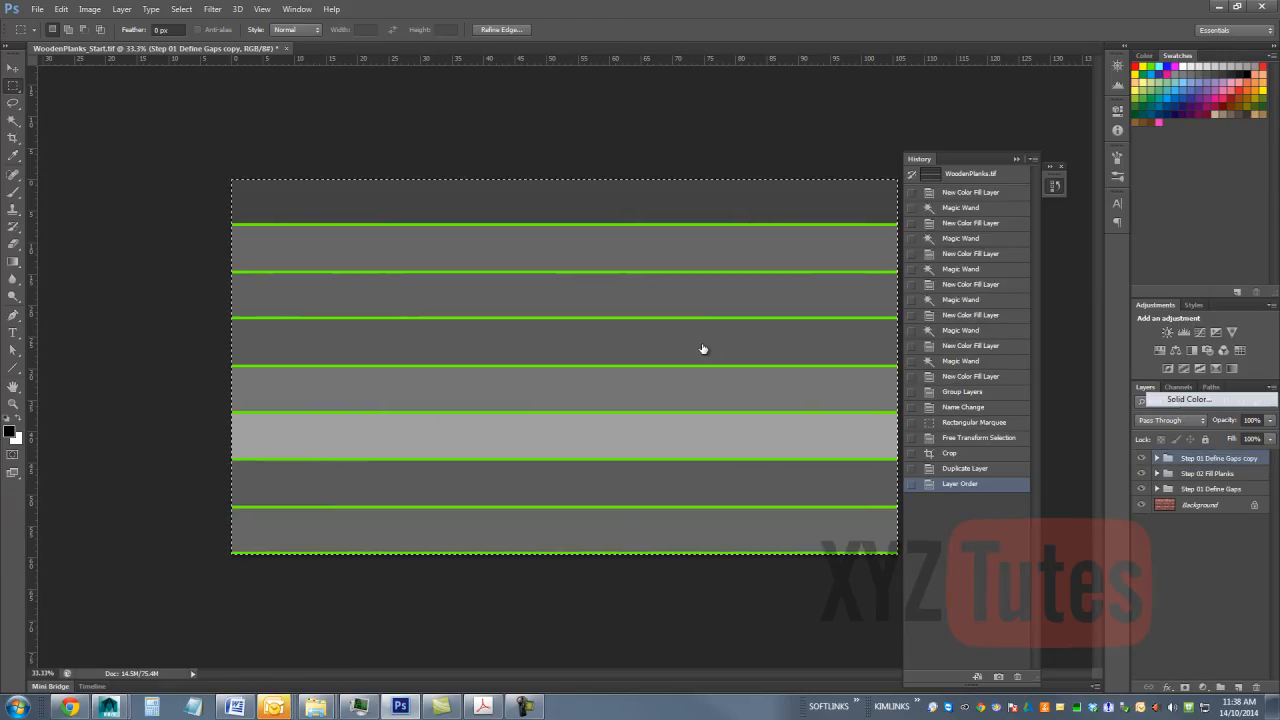
{"action": "double_click", "coordinate": [1219, 458]}
{"action": "left_click_drag", "start_coordinate": [1201, 458], "coordinate": [1261, 458]}
{"action": "type", "text": "4"}
{"action": "type", "text": "l"}
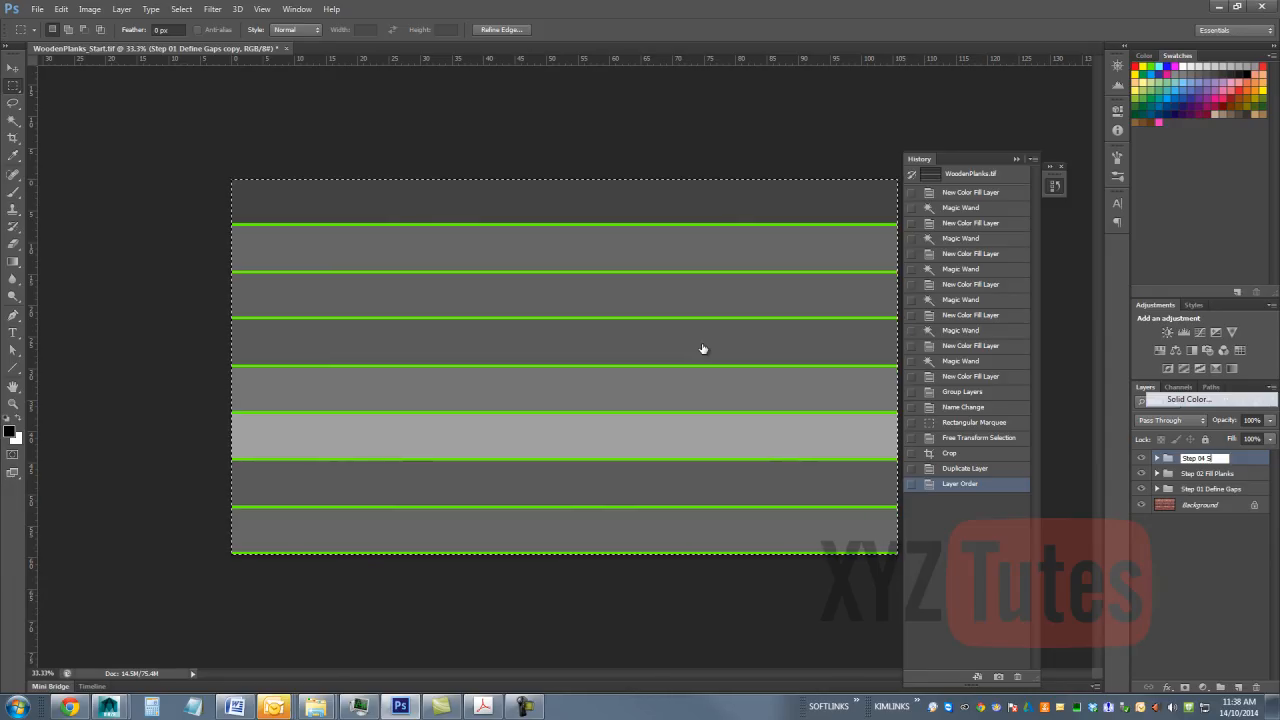
{"action": "type", "text": "en Planks"}
{"action": "key", "text": "Return"}
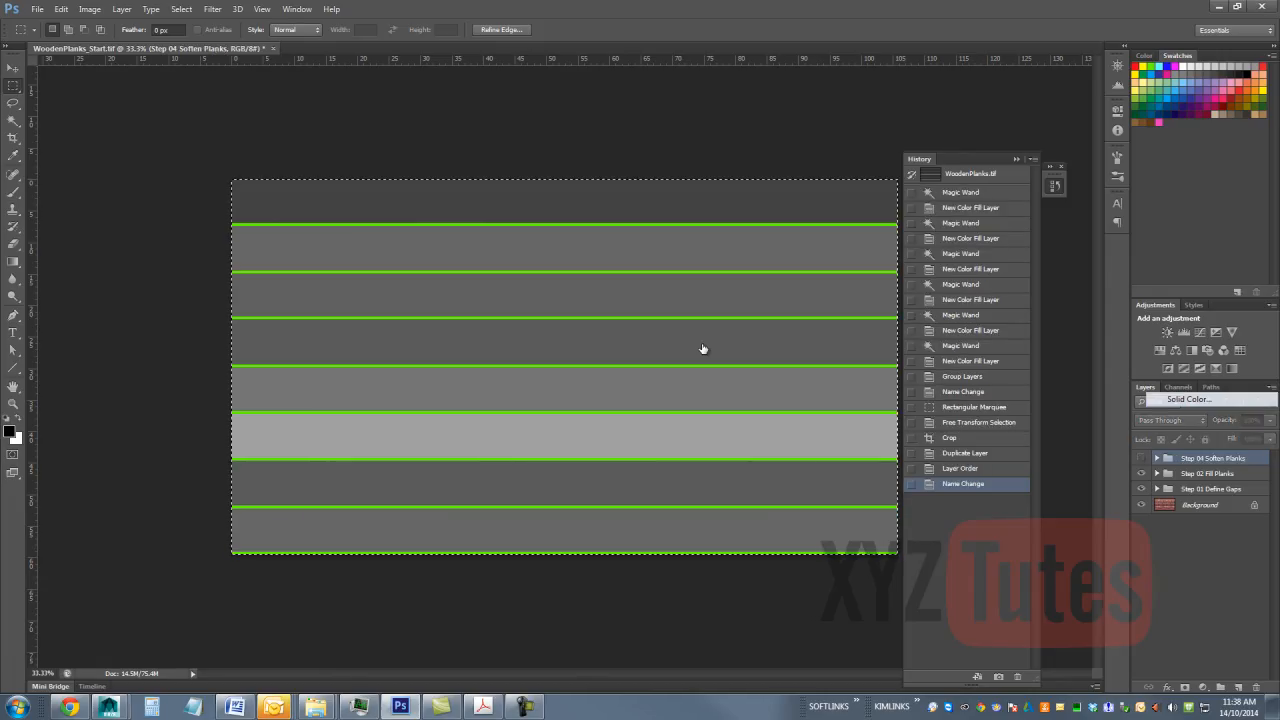
Step: Hide the Step 01 Define Gaps group and merge all the green Color Fill layers inside Step 04 Soften Planks
{"action": "left_click", "coordinate": [1141, 489]}
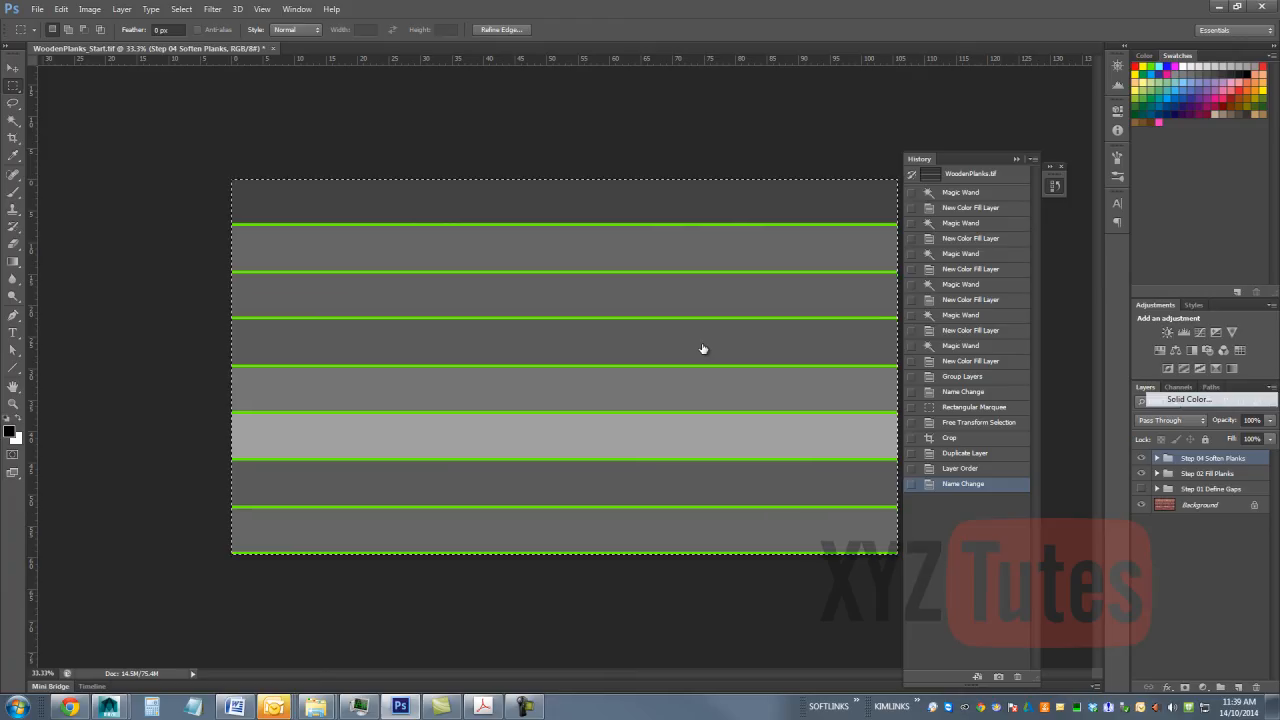
{"action": "left_click", "coordinate": [1157, 458]}
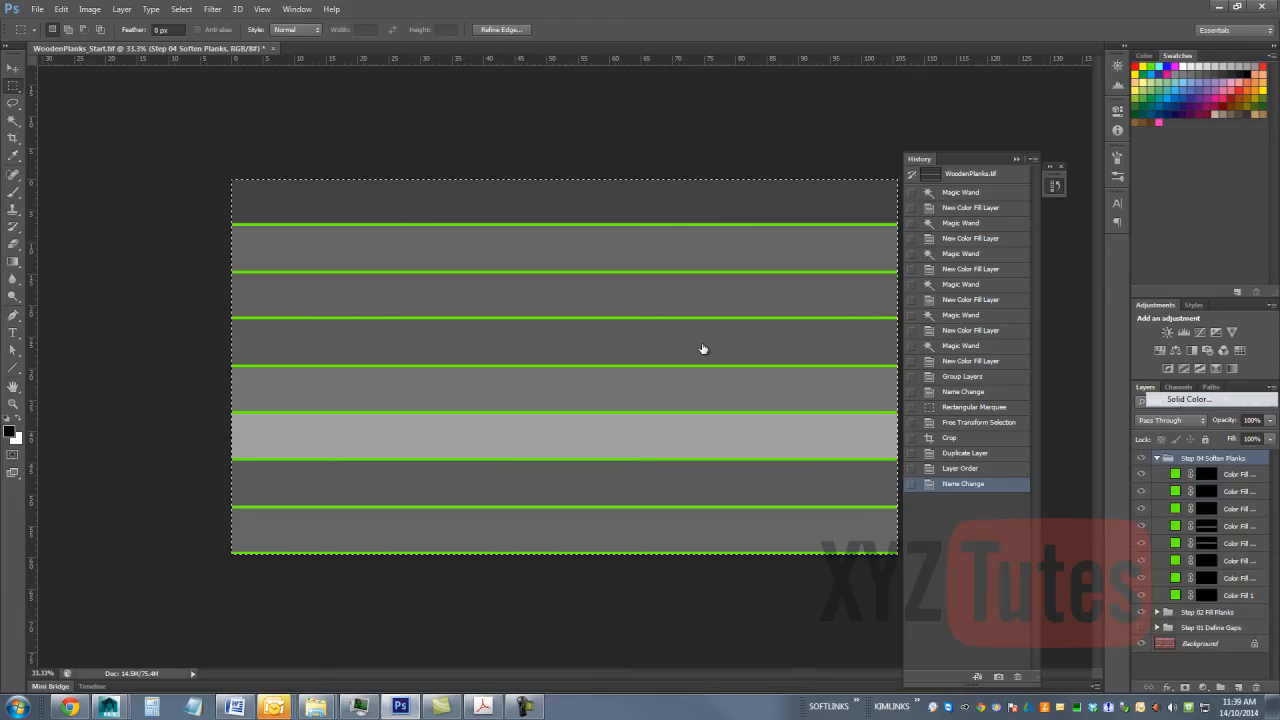
{"action": "left_click", "coordinate": [1230, 474]}
{"action": "left_click", "coordinate": [1238, 595], "text": "shift"}
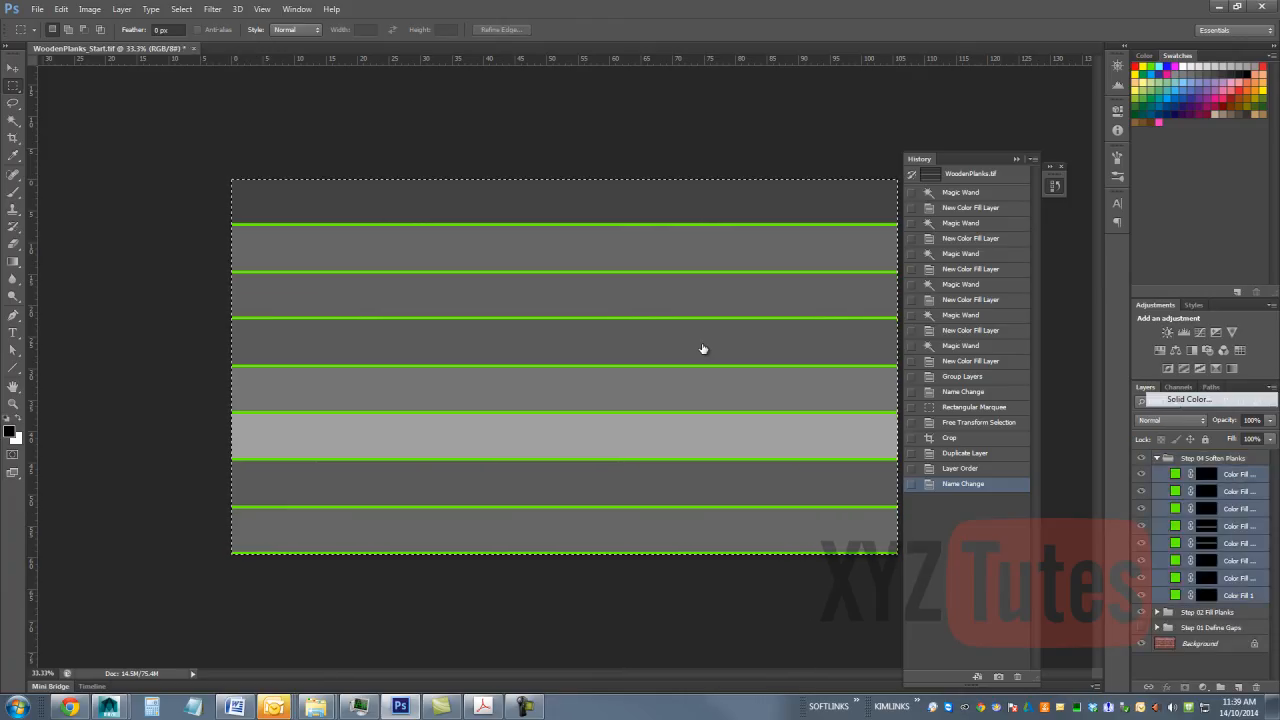
{"action": "left_click", "coordinate": [1230, 474]}
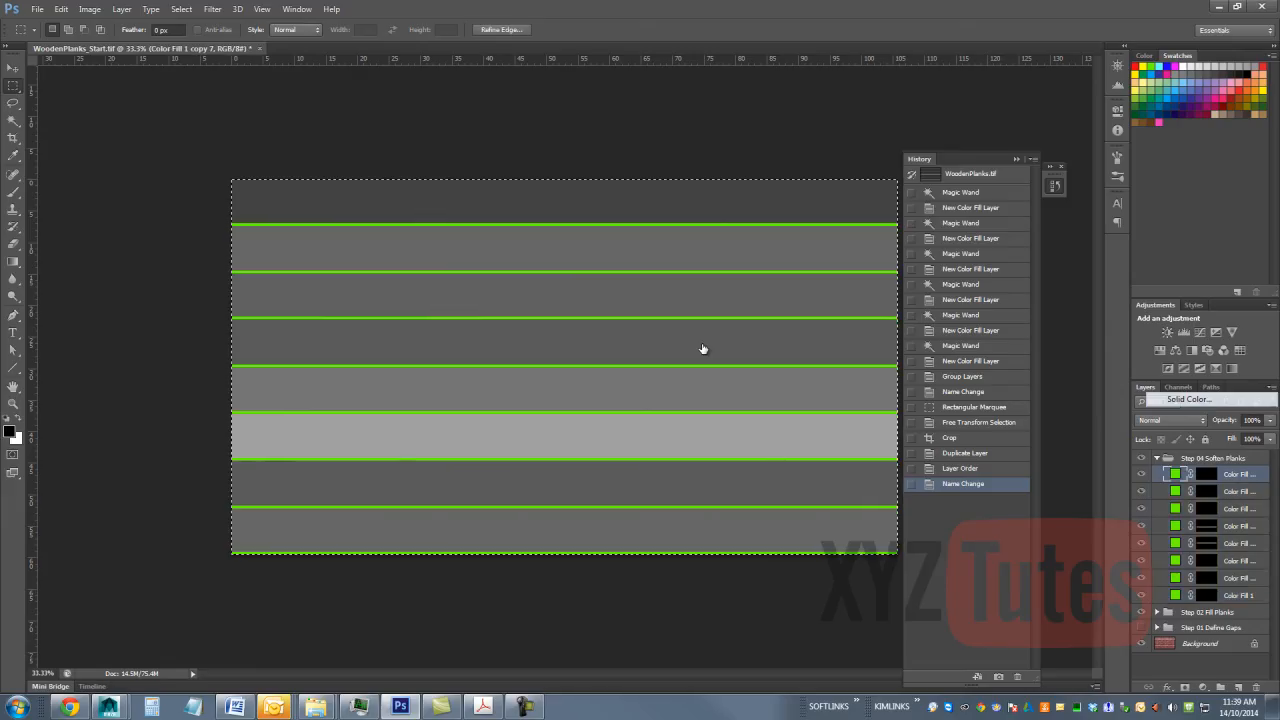
{"action": "left_click", "coordinate": [1238, 595], "text": "shift"}
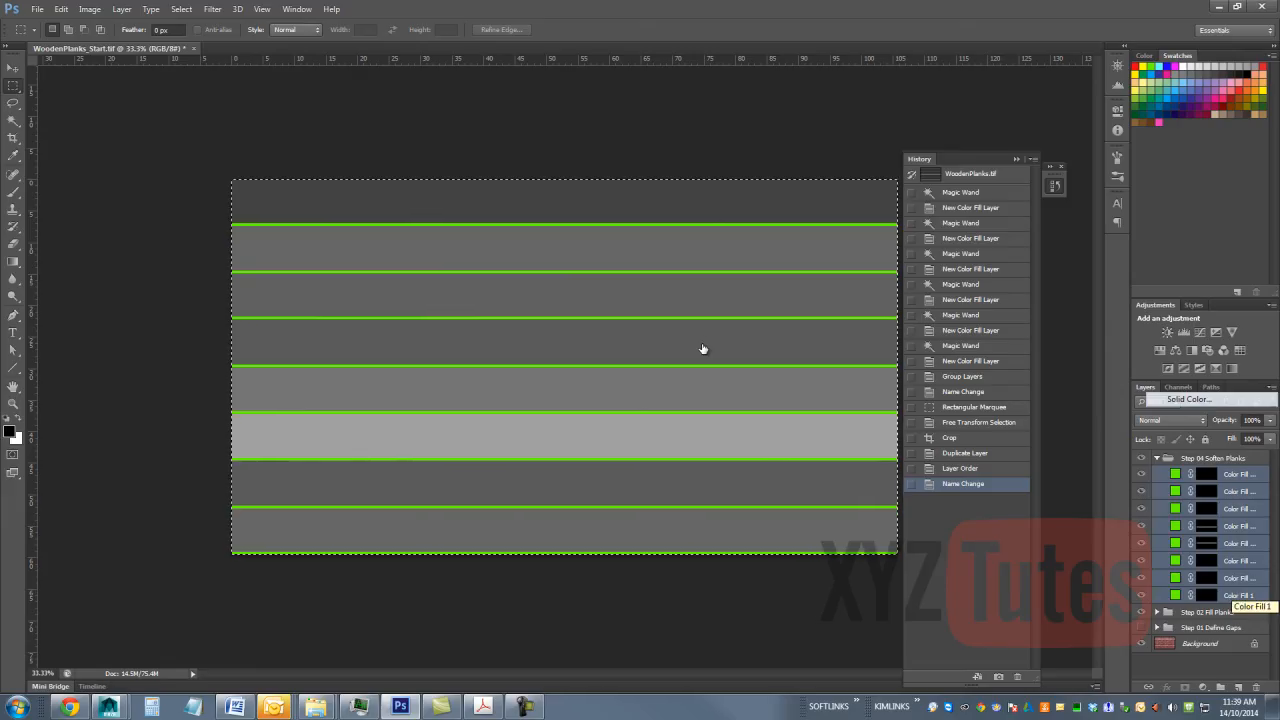
{"action": "key", "text": "alt+l"}
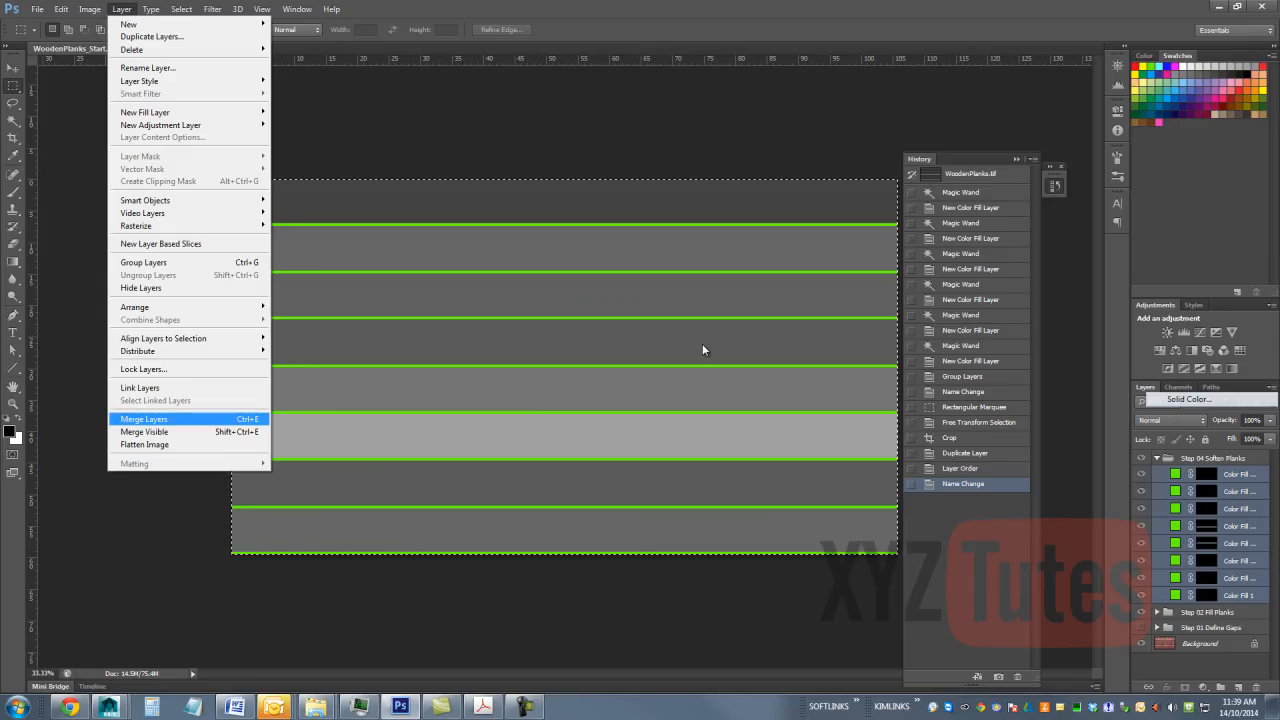
{"action": "key", "text": "Return"}
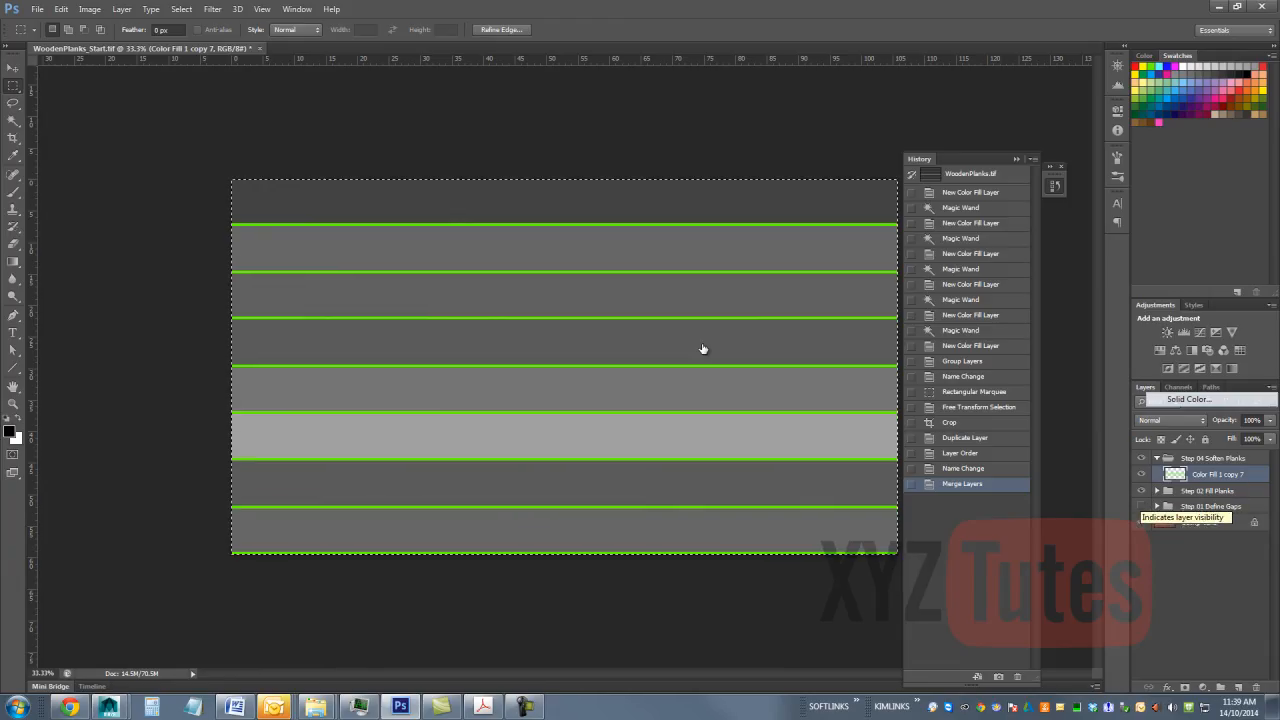
Step: Hide the Step 02 Fill Planks group and the Background, and load the merged green gap layer as a selection
{"action": "left_click", "coordinate": [1141, 491]}
{"action": "left_click", "coordinate": [1141, 522]}
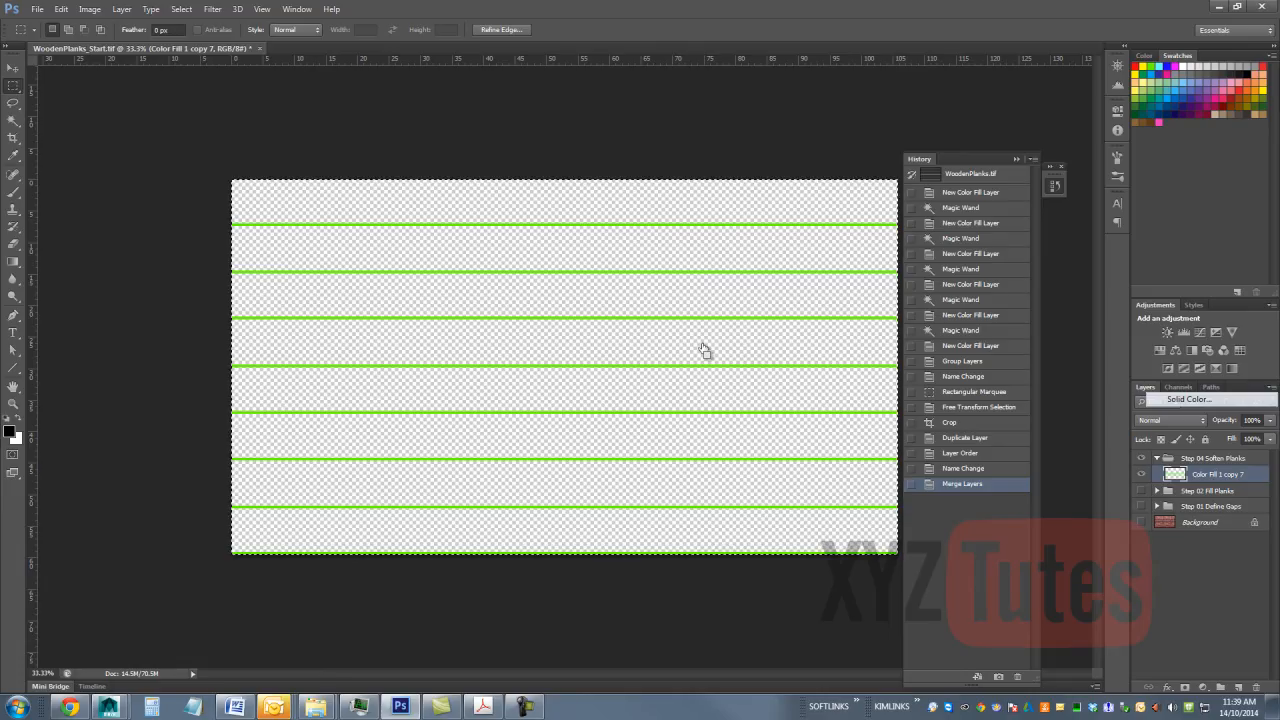
{"action": "left_click", "coordinate": [1175, 474], "text": "ctrl"}
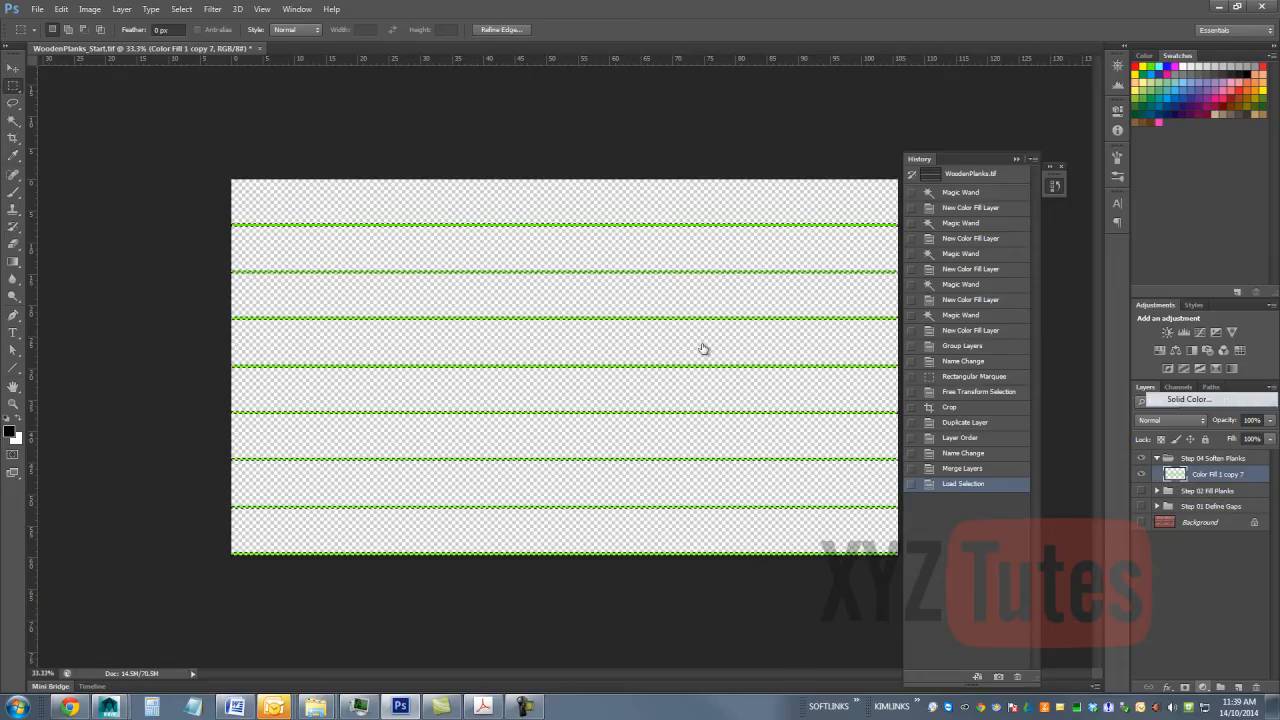
Step: Add a Solid Color fill layer over the selected gaps with brightness set to 35%
{"action": "left_click", "coordinate": [1203, 687]}
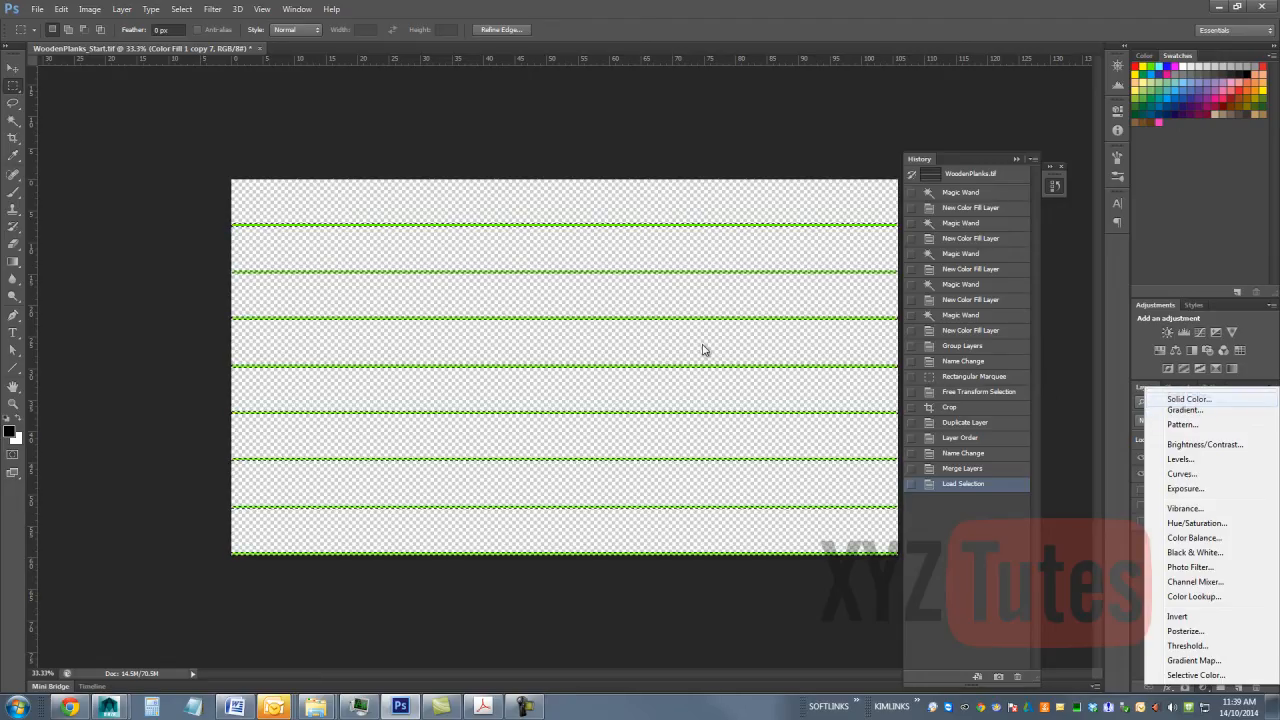
{"action": "left_click", "coordinate": [1189, 398]}
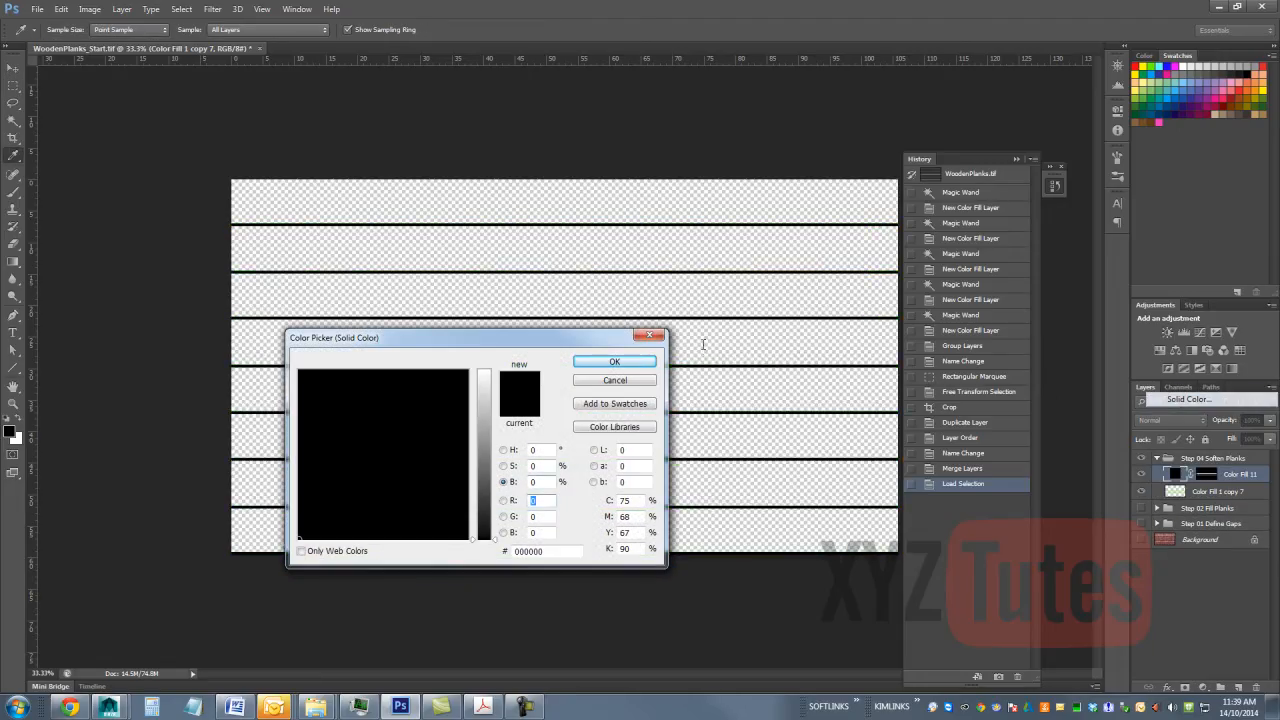
{"action": "key", "text": "shift+Tab"}
{"action": "type", "text": "35"}
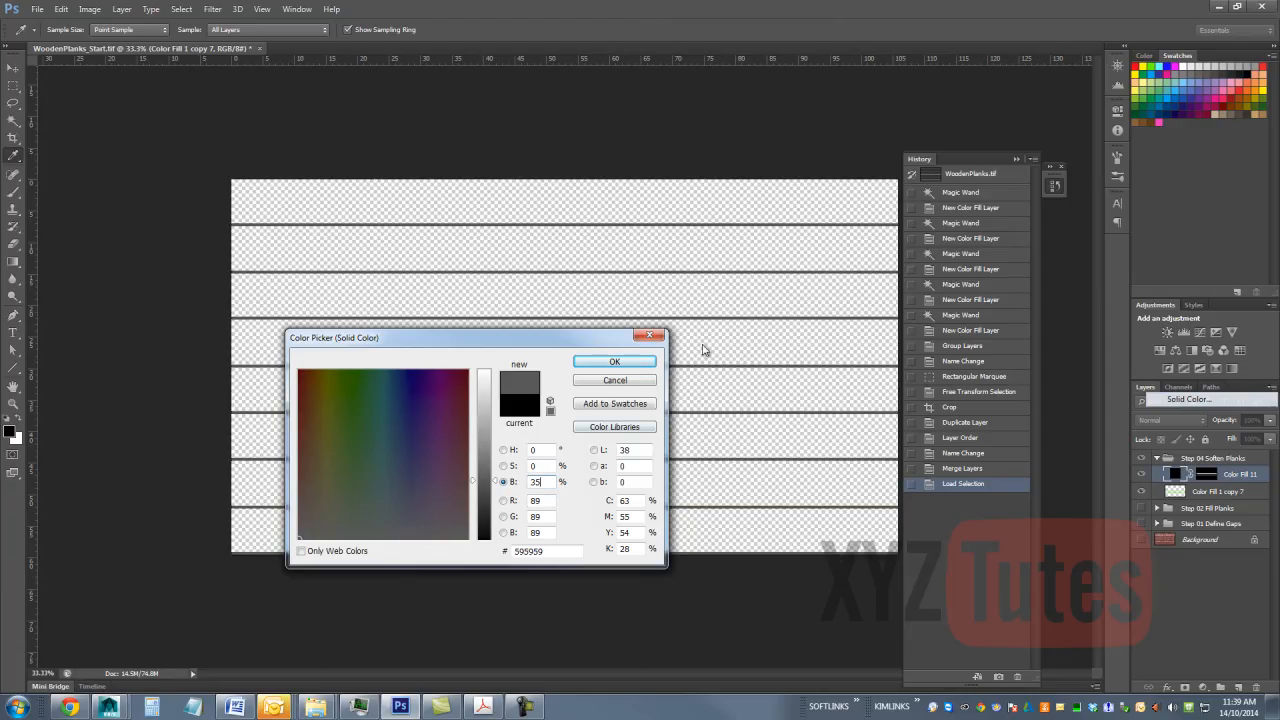
{"action": "key", "text": "Return"}
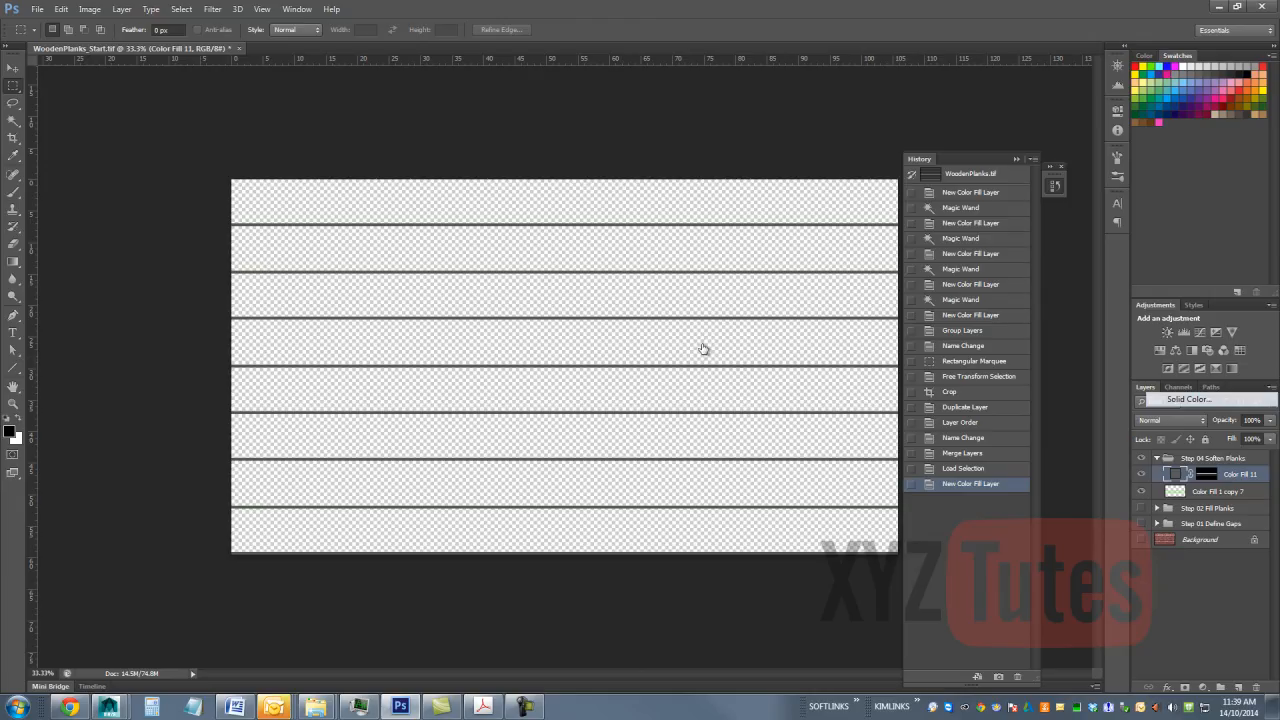
Step: Delete the merged green layer from Step 04 Soften Planks and show the Background again
{"action": "key", "text": "alt+bracketleft"}
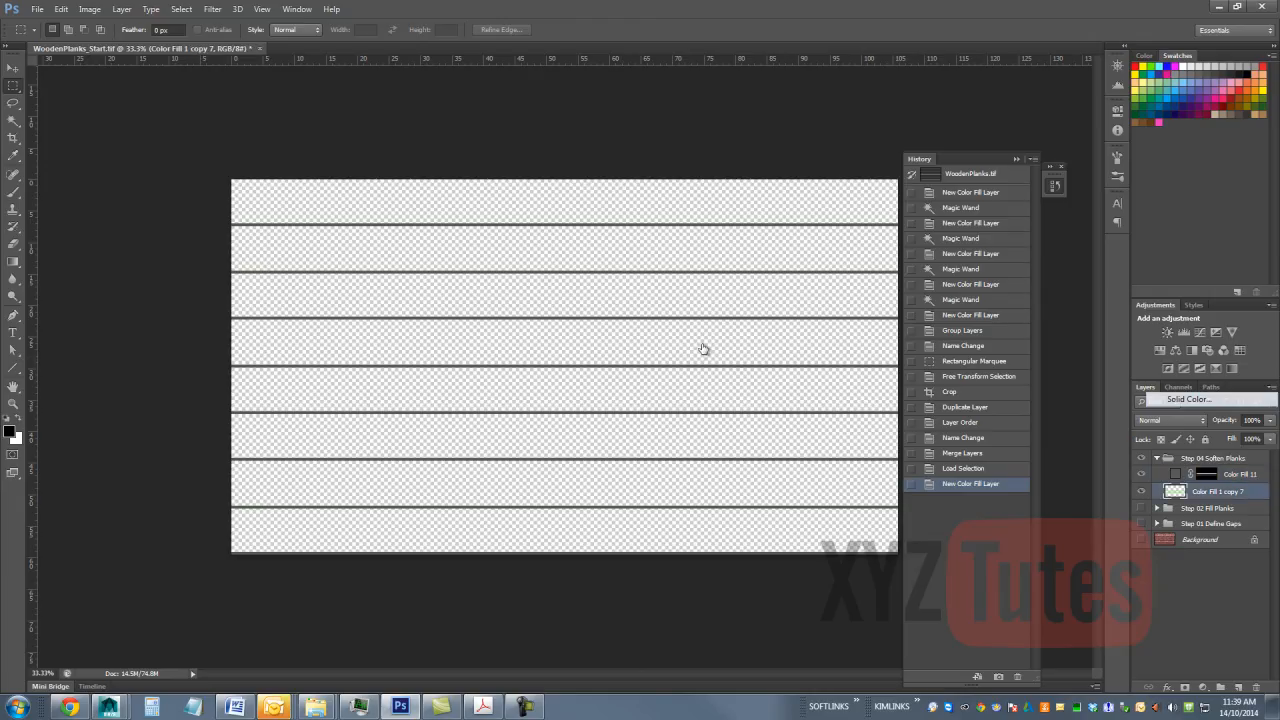
{"action": "mouse_move", "coordinate": [1217, 491]}
{"action": "left_mouse_down"}
{"action": "mouse_move", "coordinate": [1228, 641]}
{"action": "mouse_move", "coordinate": [1238, 685]}
{"action": "mouse_move", "coordinate": [1257, 687]}
{"action": "left_mouse_up"}
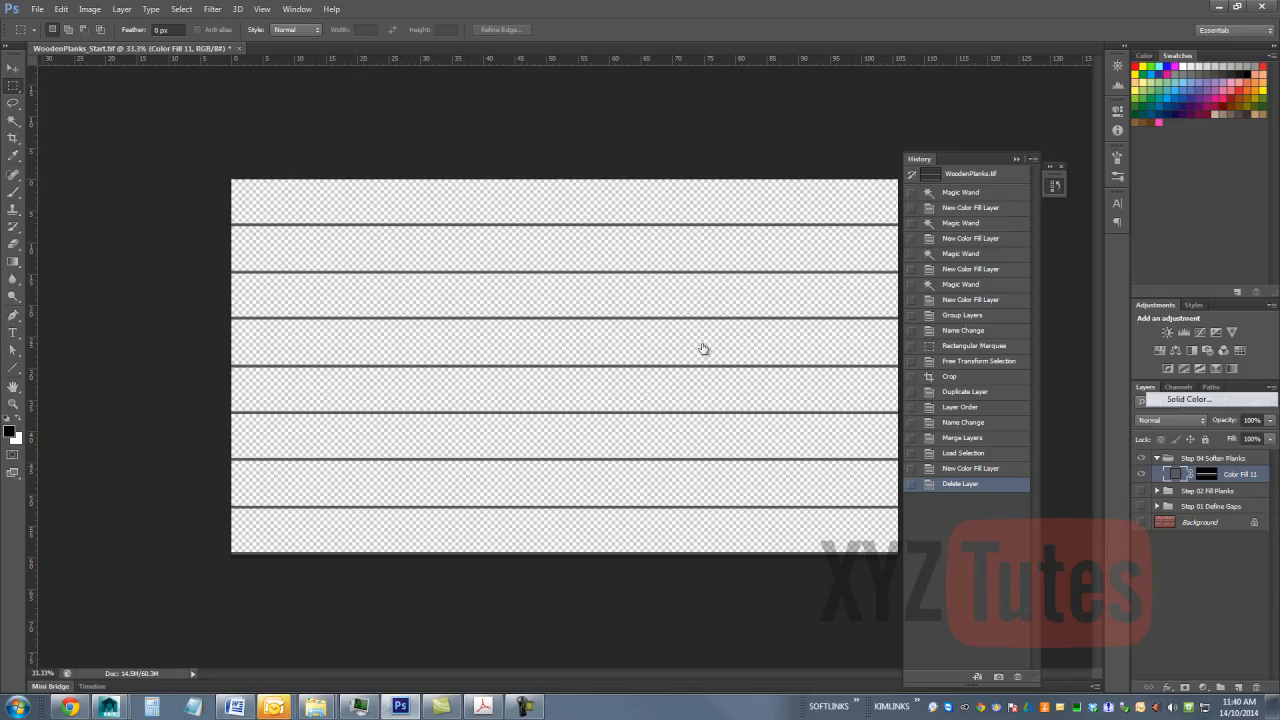
{"action": "left_click", "coordinate": [1141, 522]}
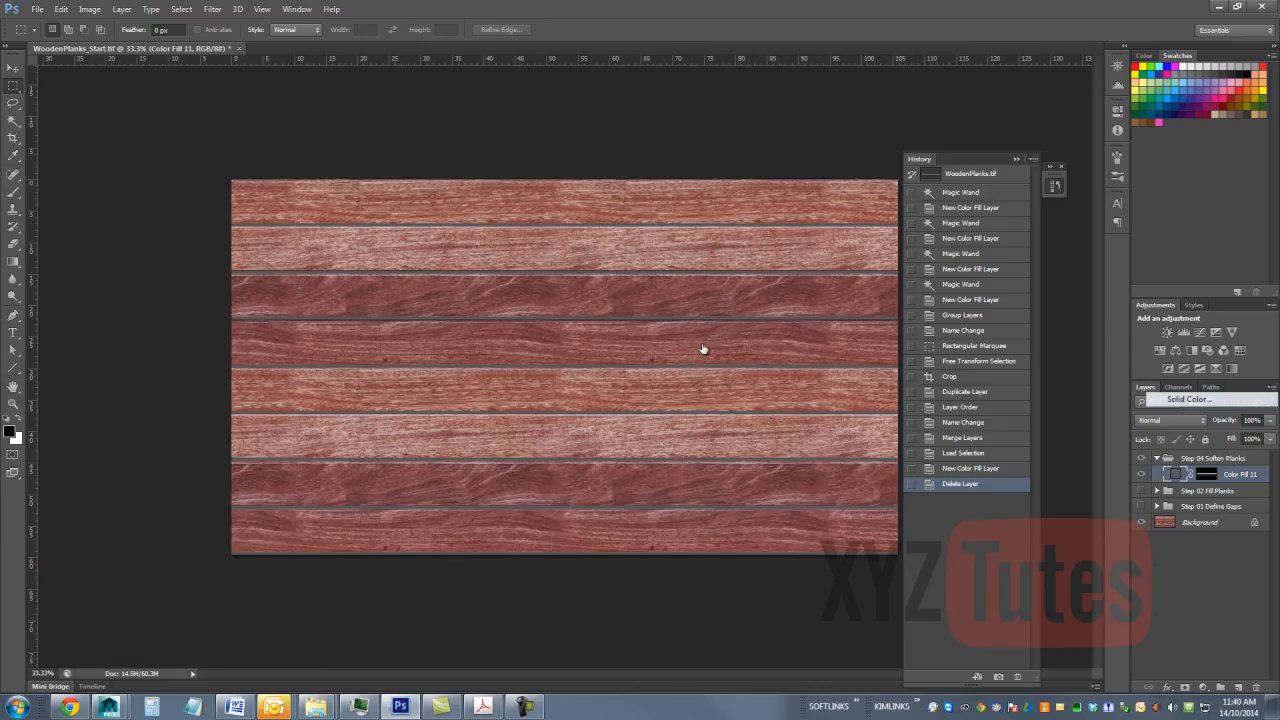
Step: Apply a Gaussian Blur with a 3.4 pixel radius to the layer mask of the grey gap fill
{"action": "left_click", "coordinate": [1206, 474]}
{"action": "left_click", "coordinate": [212, 9]}
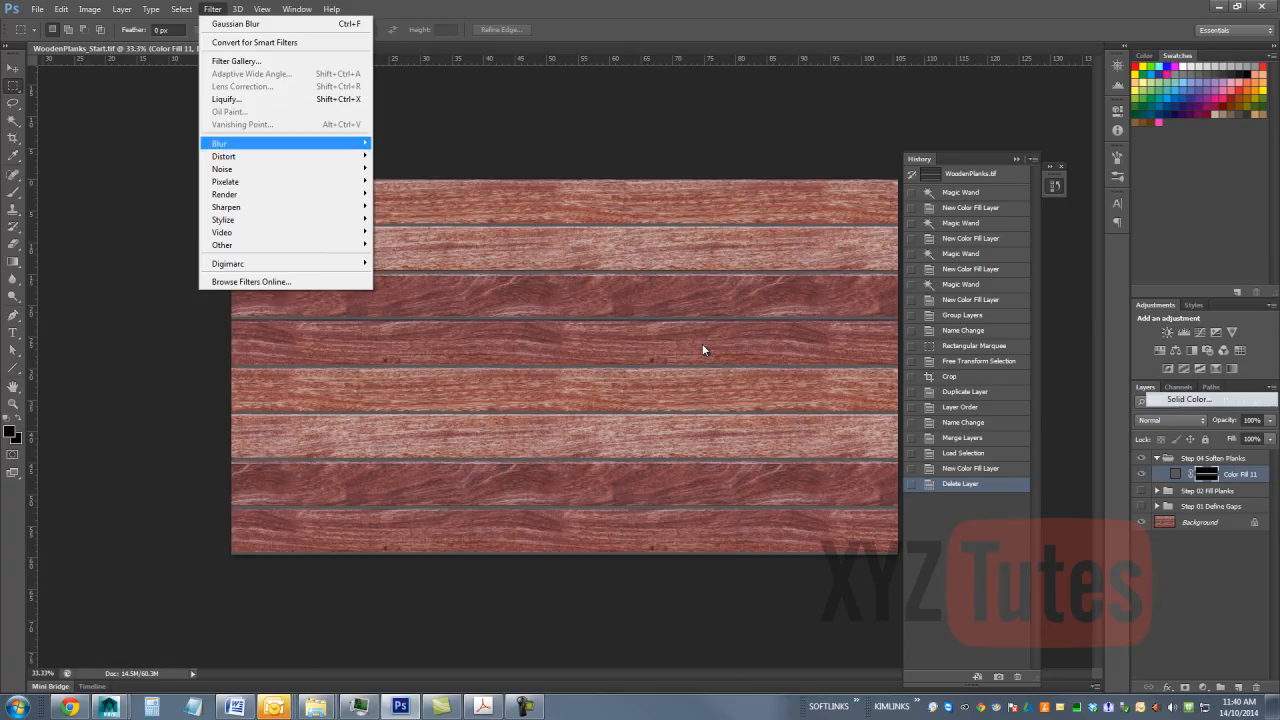
{"action": "mouse_move", "coordinate": [219, 143]}
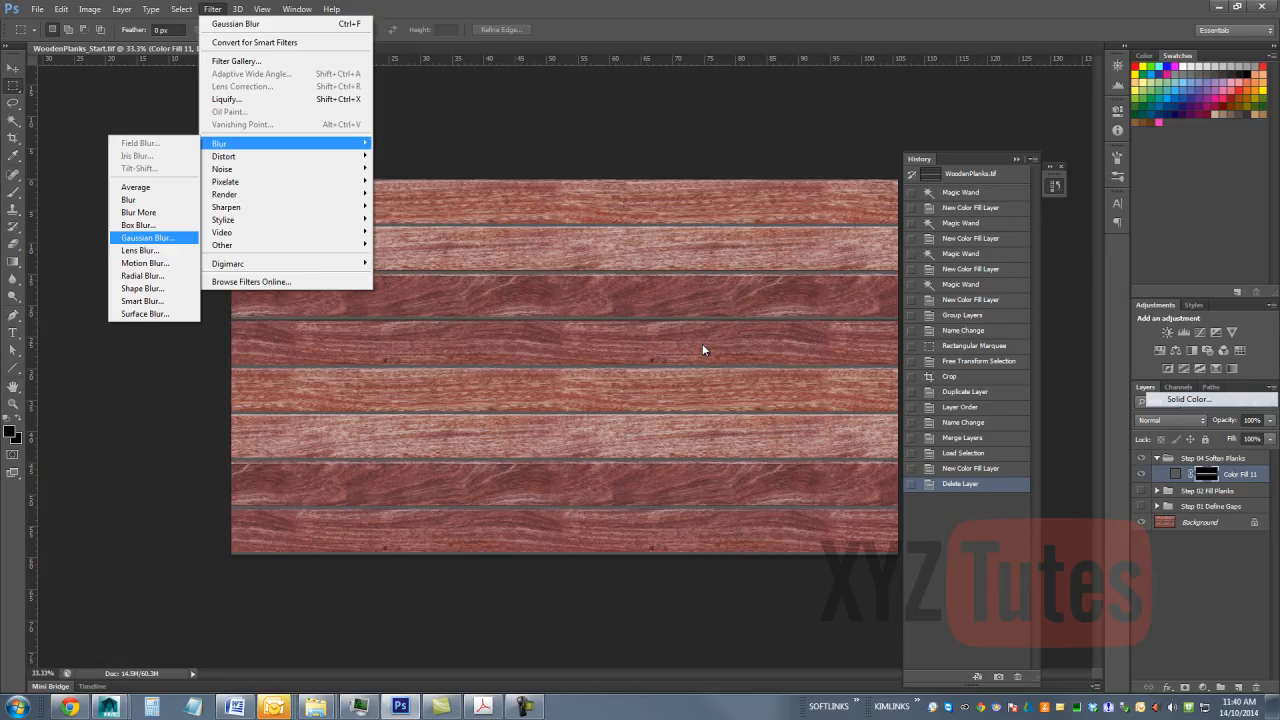
{"action": "left_click", "coordinate": [147, 237]}
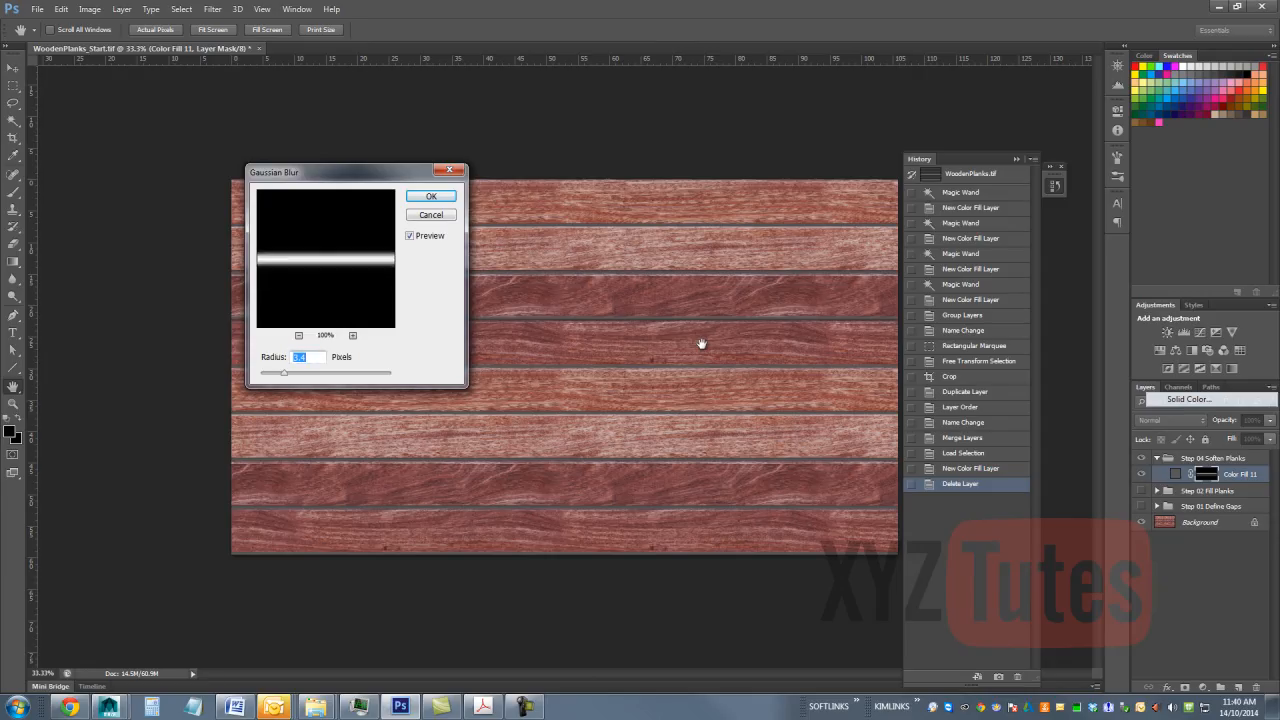
{"action": "key", "text": "Return"}
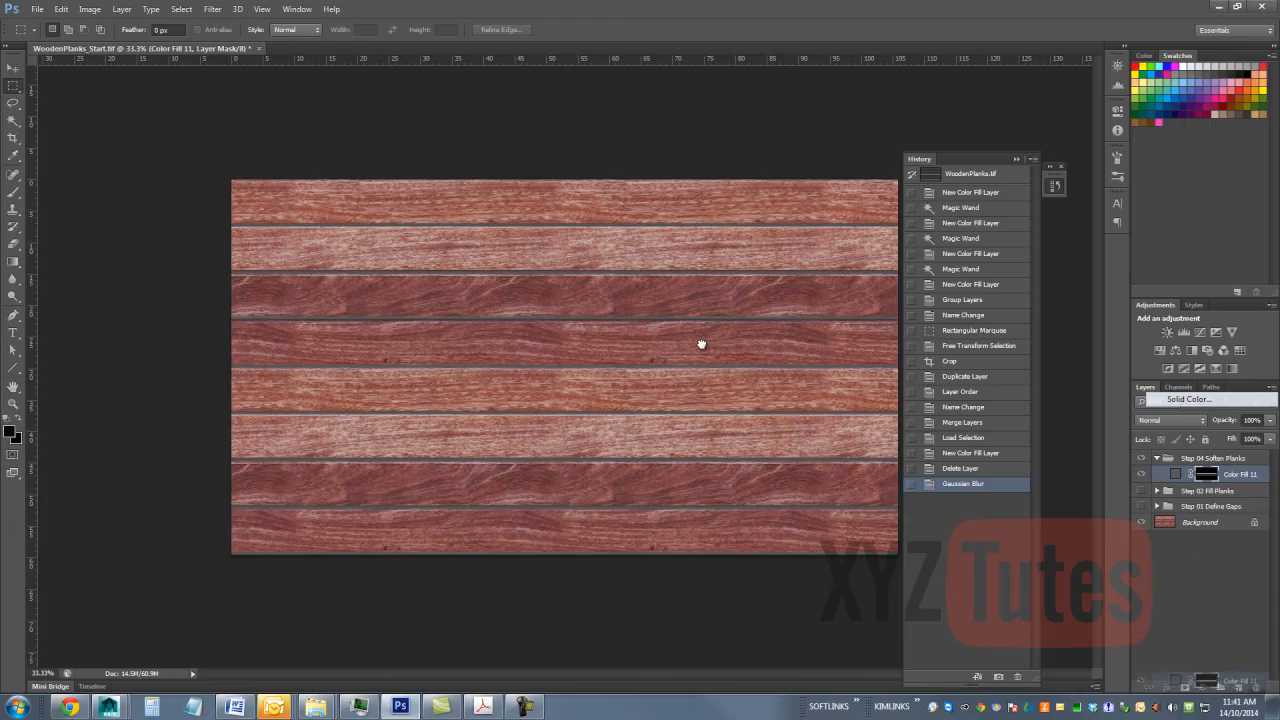
Step: Duplicate the grey gap fill, delete the copy's mask, place it directly above the Background, and show Step 02 Fill Planks
{"action": "key", "text": "ctrl+j"}
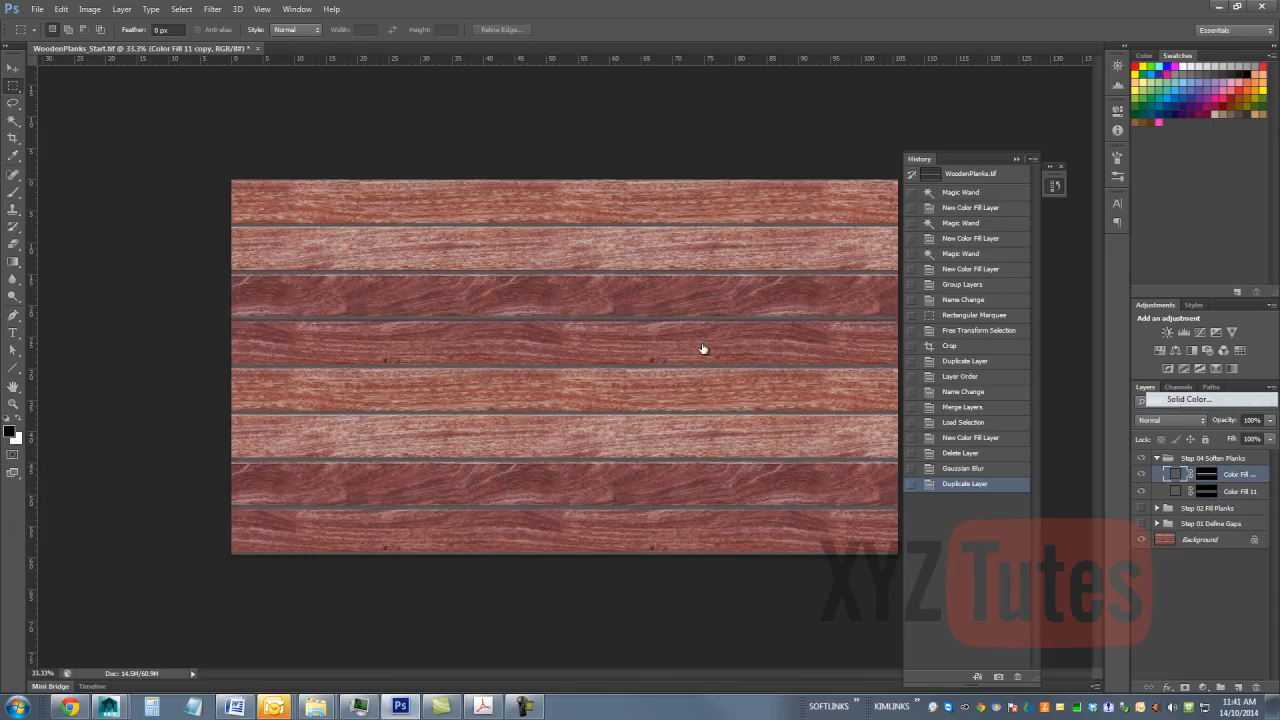
{"action": "key", "text": "ctrl+backslash"}
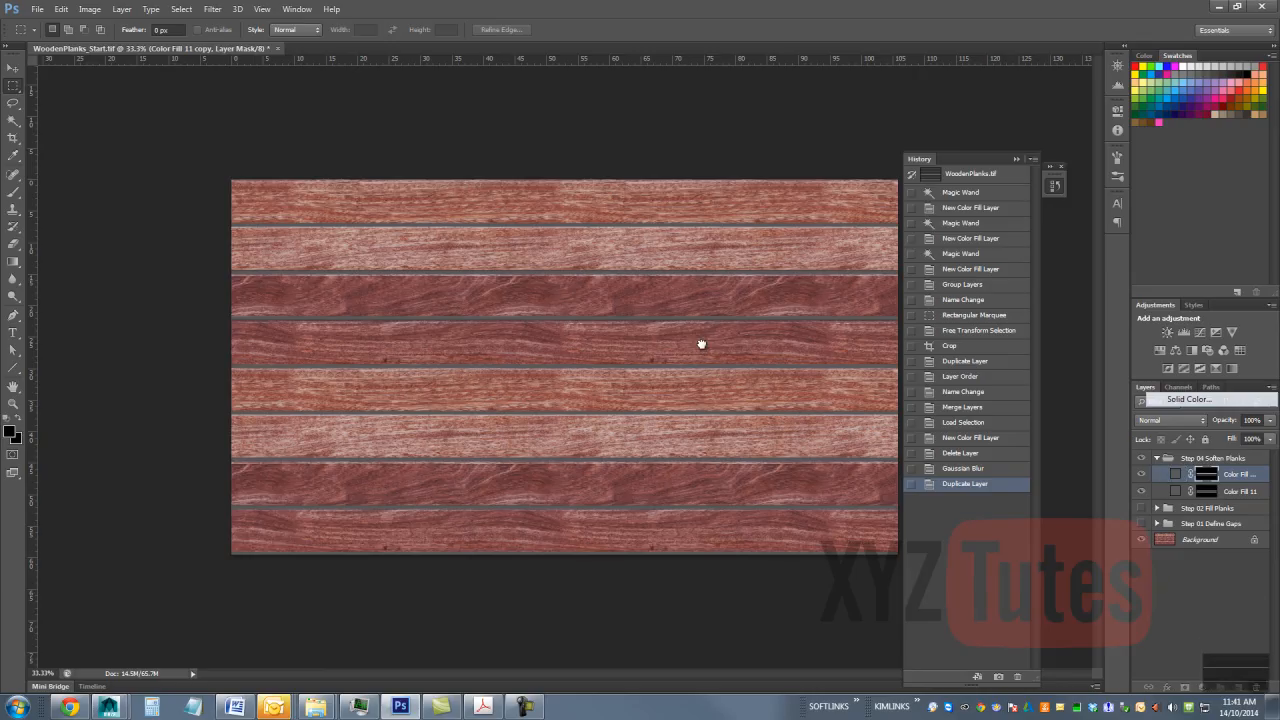
{"action": "key", "text": "Delete"}
{"action": "key", "text": "Return"}
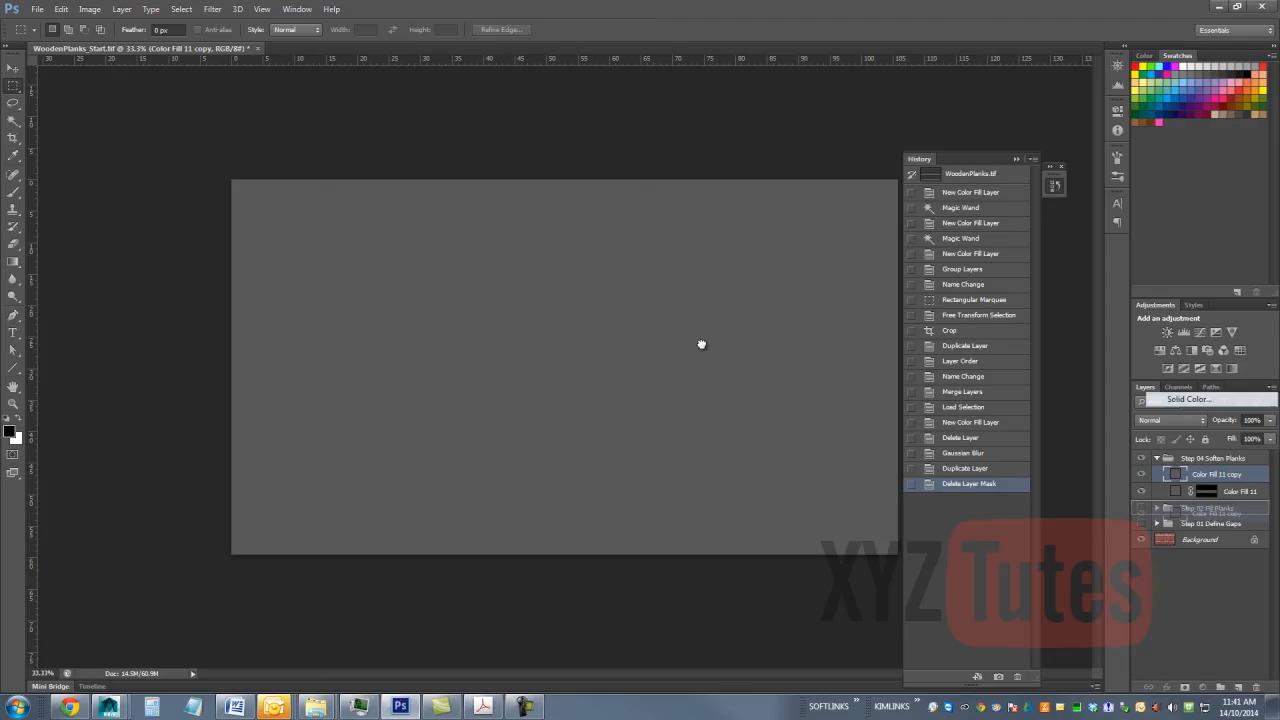
{"action": "key", "text": "ctrl+shift+bracketleft"}
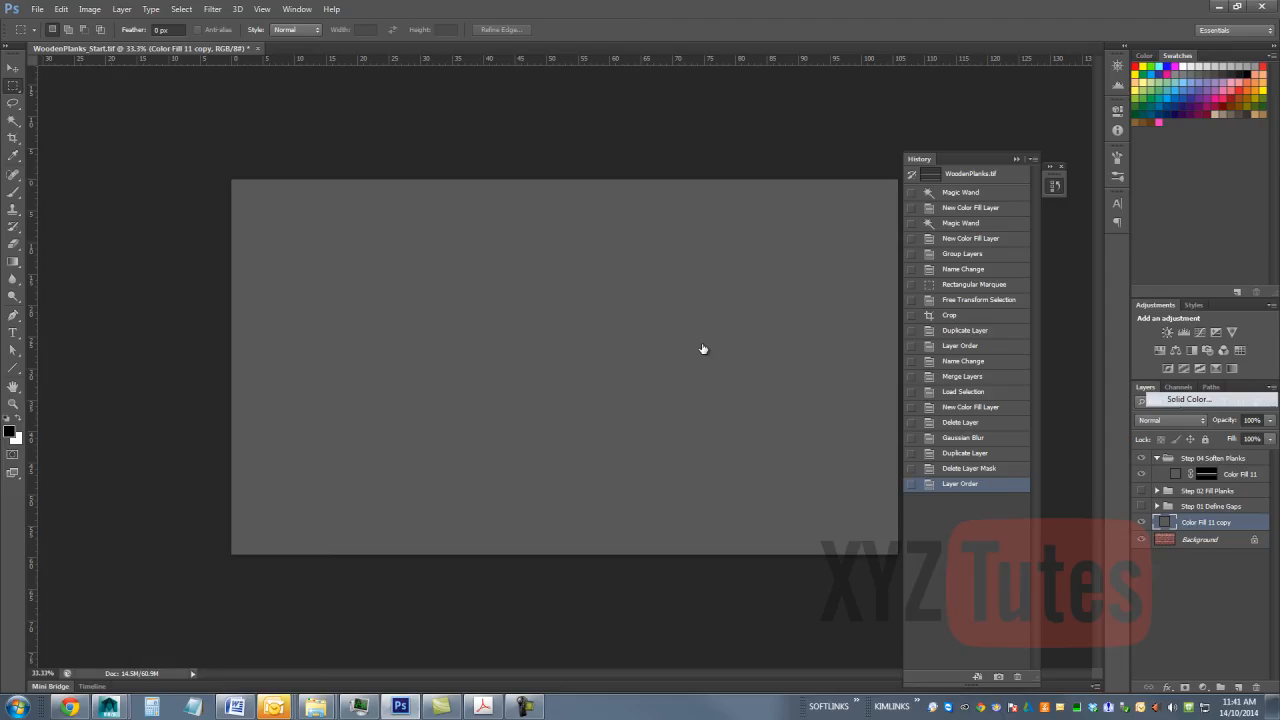
{"action": "left_click", "coordinate": [1141, 491]}
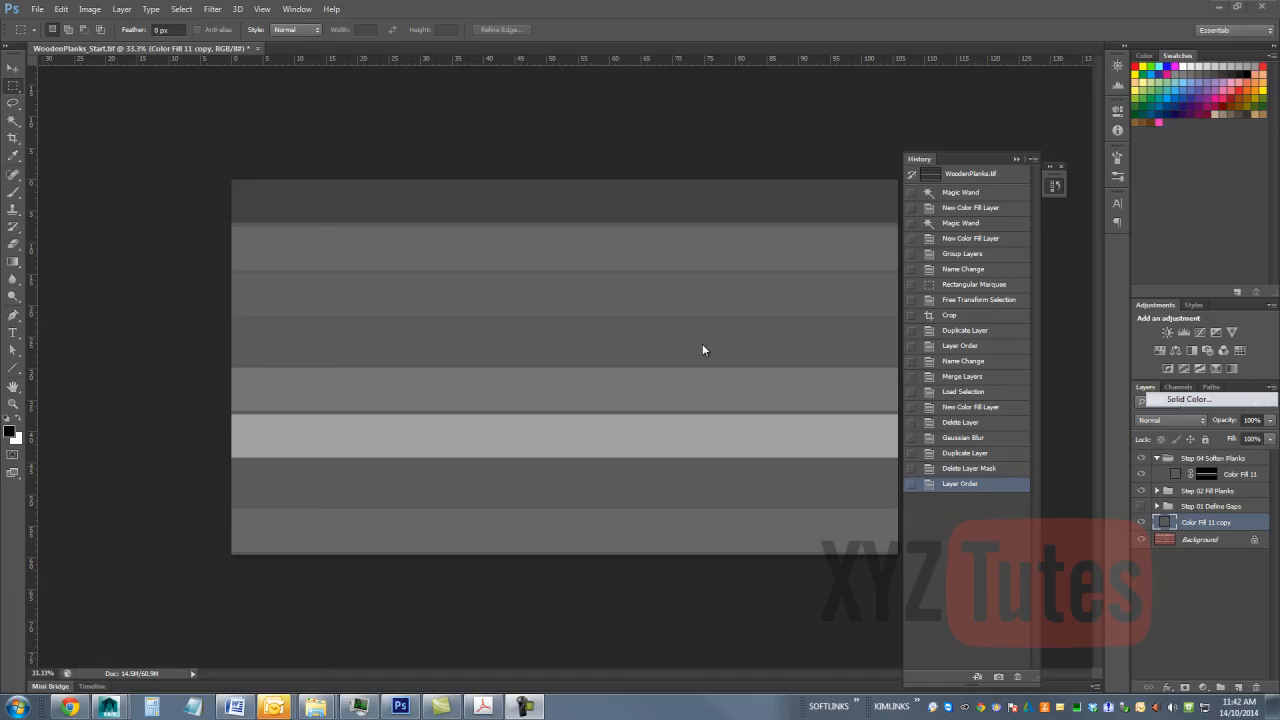
Step: Duplicate the Background layer and move the copy above the Step 04 Soften Planks group
{"action": "key", "text": "alt+bracketleft"}
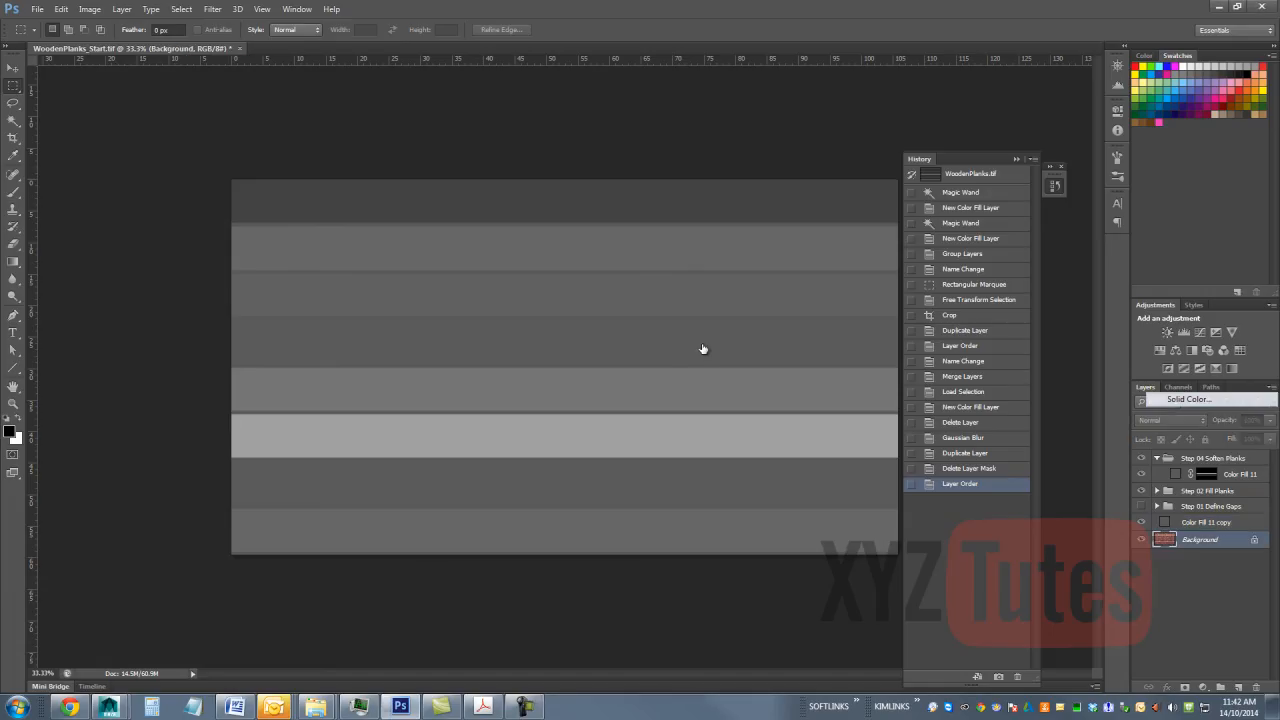
{"action": "left_click_drag", "start_coordinate": [1212, 544], "coordinate": [1238, 687]}
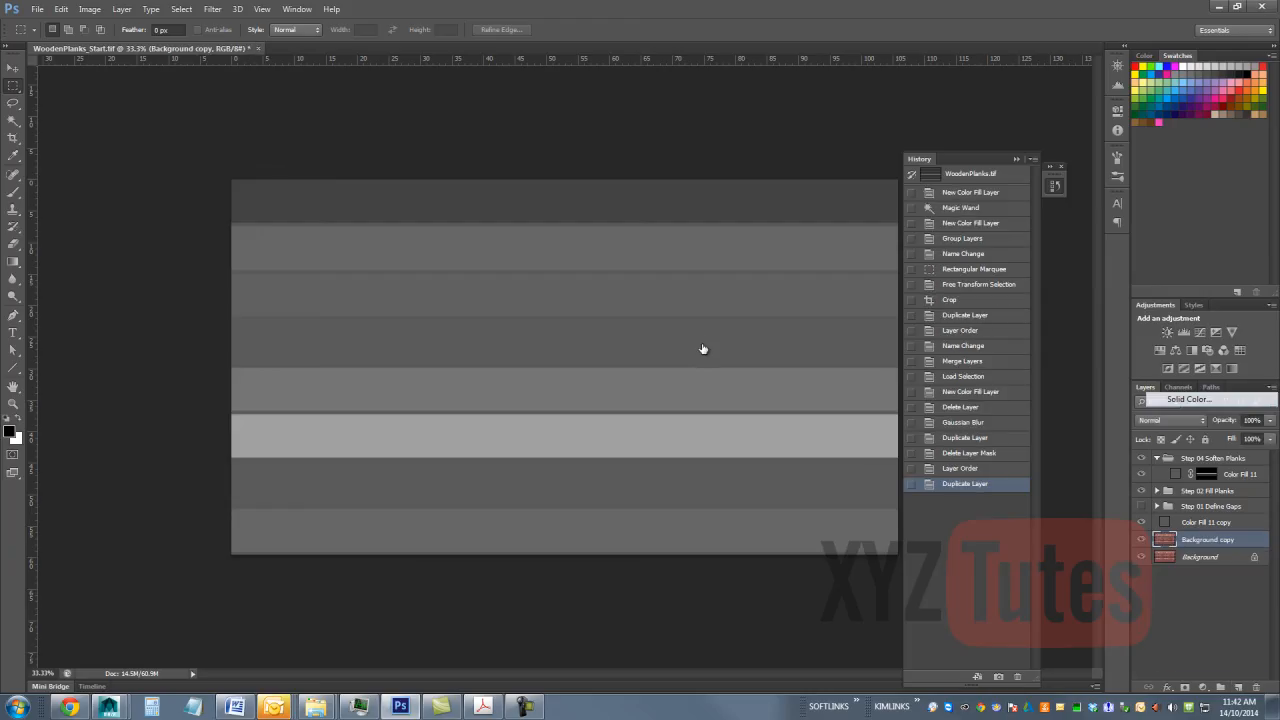
{"action": "left_click_drag", "start_coordinate": [1208, 540], "coordinate": [1208, 459]}
{"action": "left_click_drag", "start_coordinate": [701, 344], "coordinate": [701, 348]}
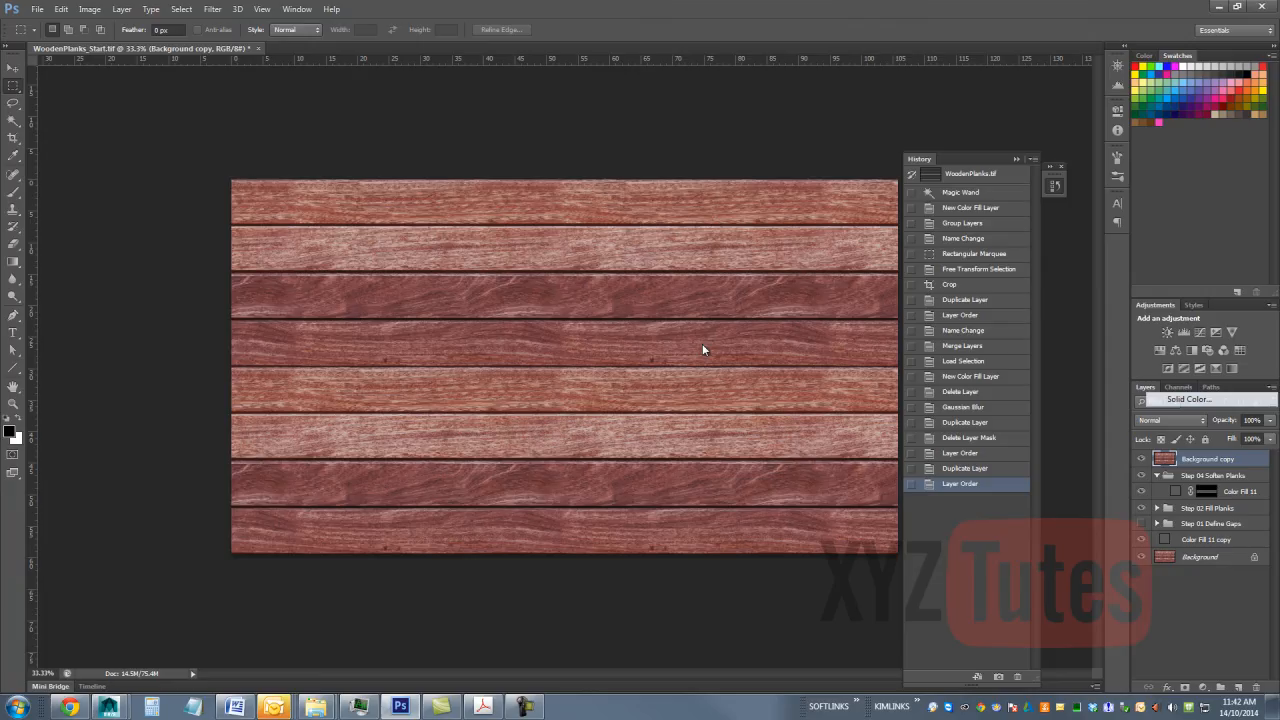
Step: Group the Background copy and rename the group "Step 06 Adjust Image"
{"action": "key", "text": "ctrl+g"}
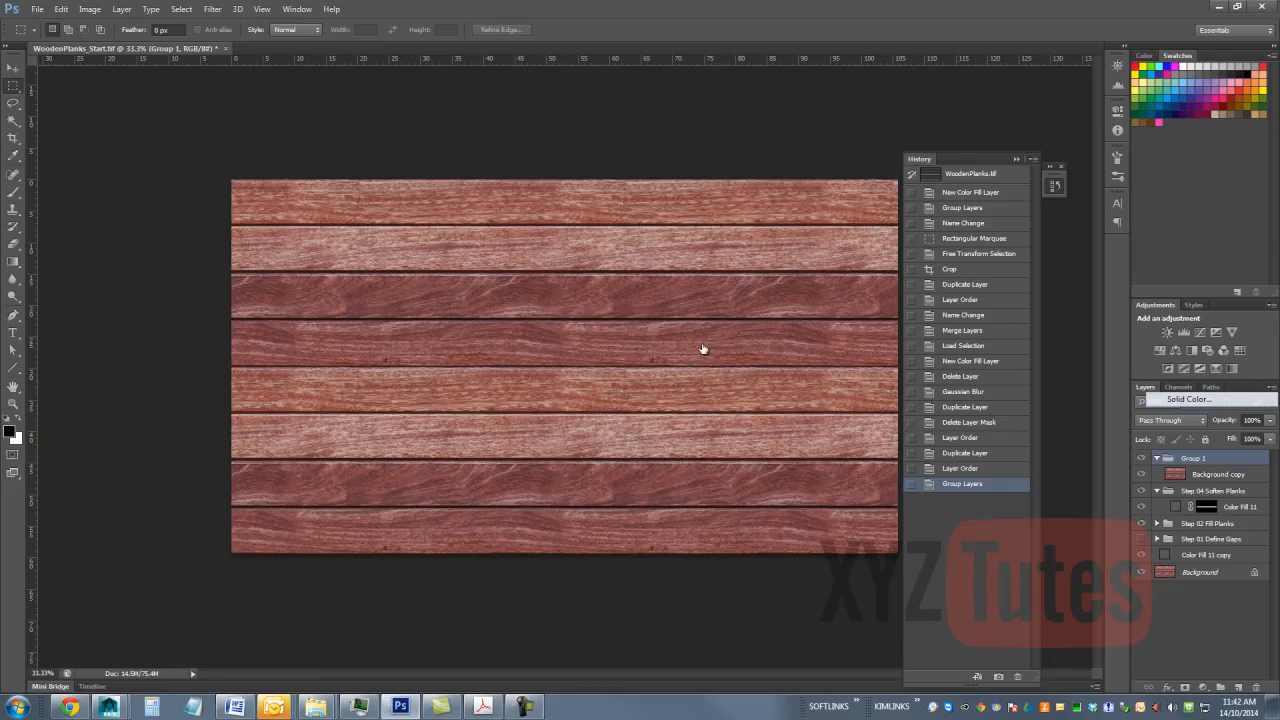
{"action": "double_click", "coordinate": [1193, 458]}
{"action": "type", "text": "Step 06 Adjust Image"}
{"action": "key", "text": "Return"}
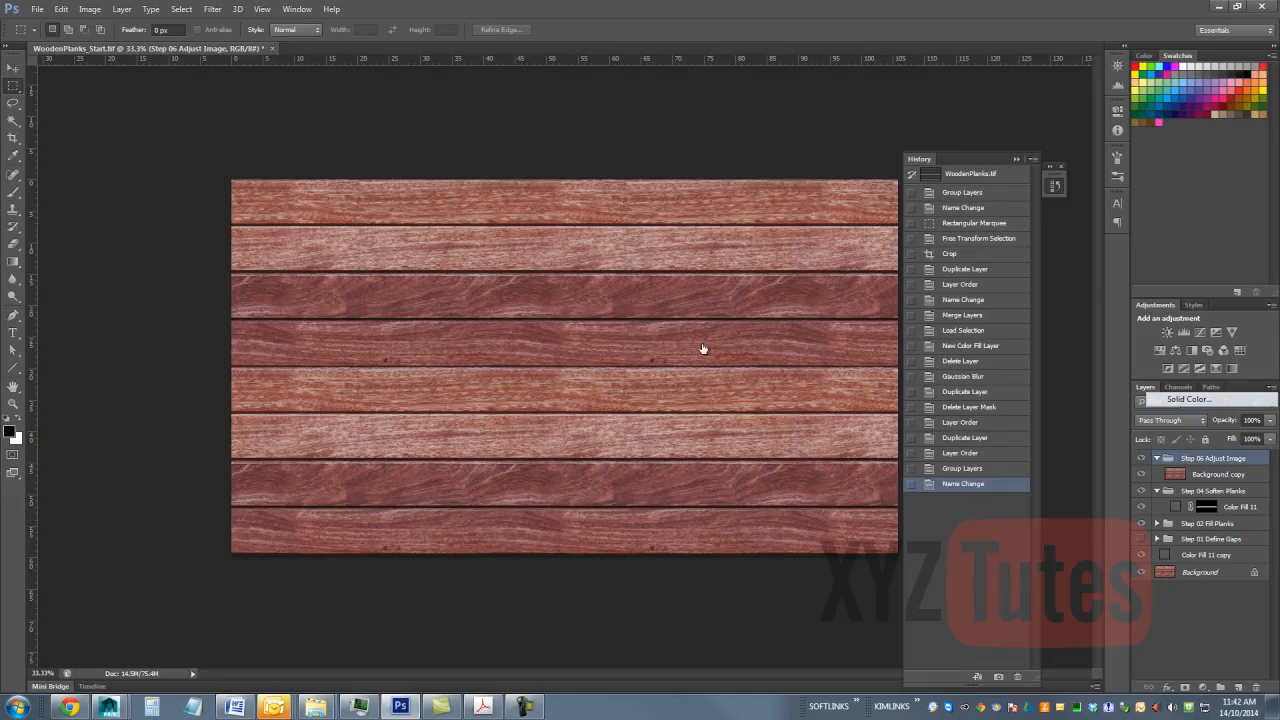
Step: Add a Black & White adjustment above the Background copy with the High Contrast Red Filter preset
{"action": "left_click", "coordinate": [1218, 474]}
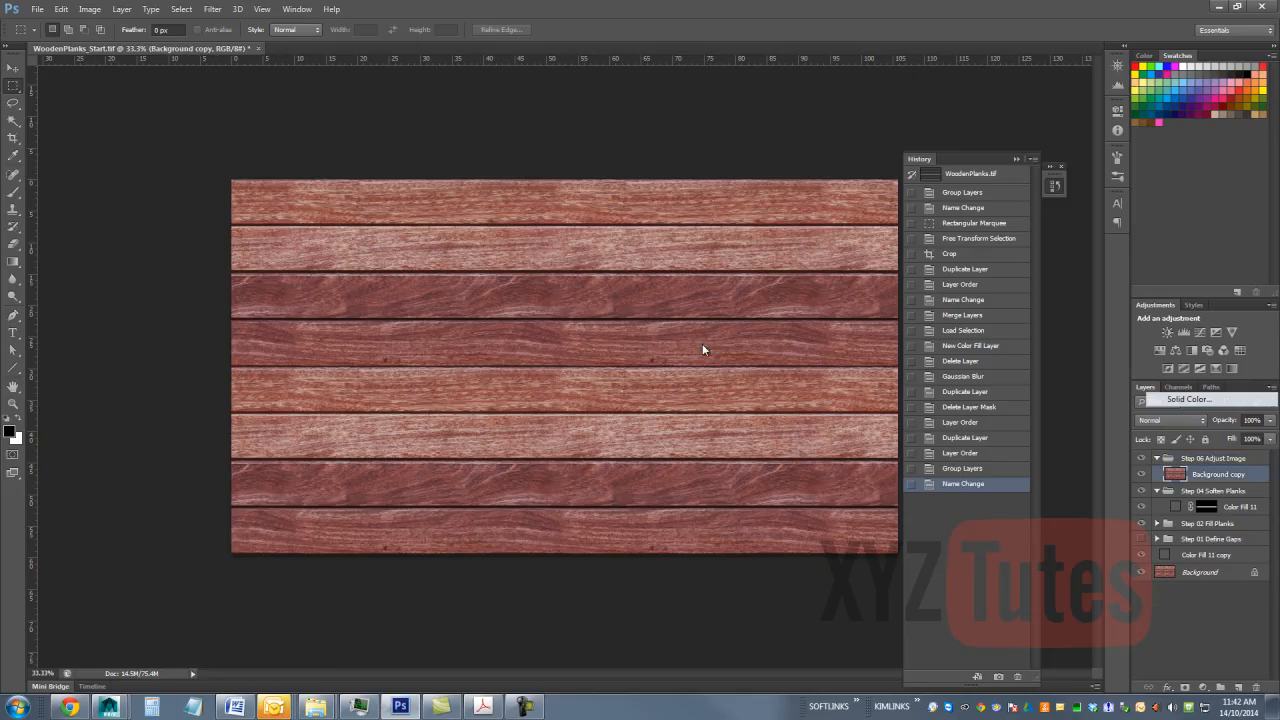
{"action": "left_click", "coordinate": [1202, 688]}
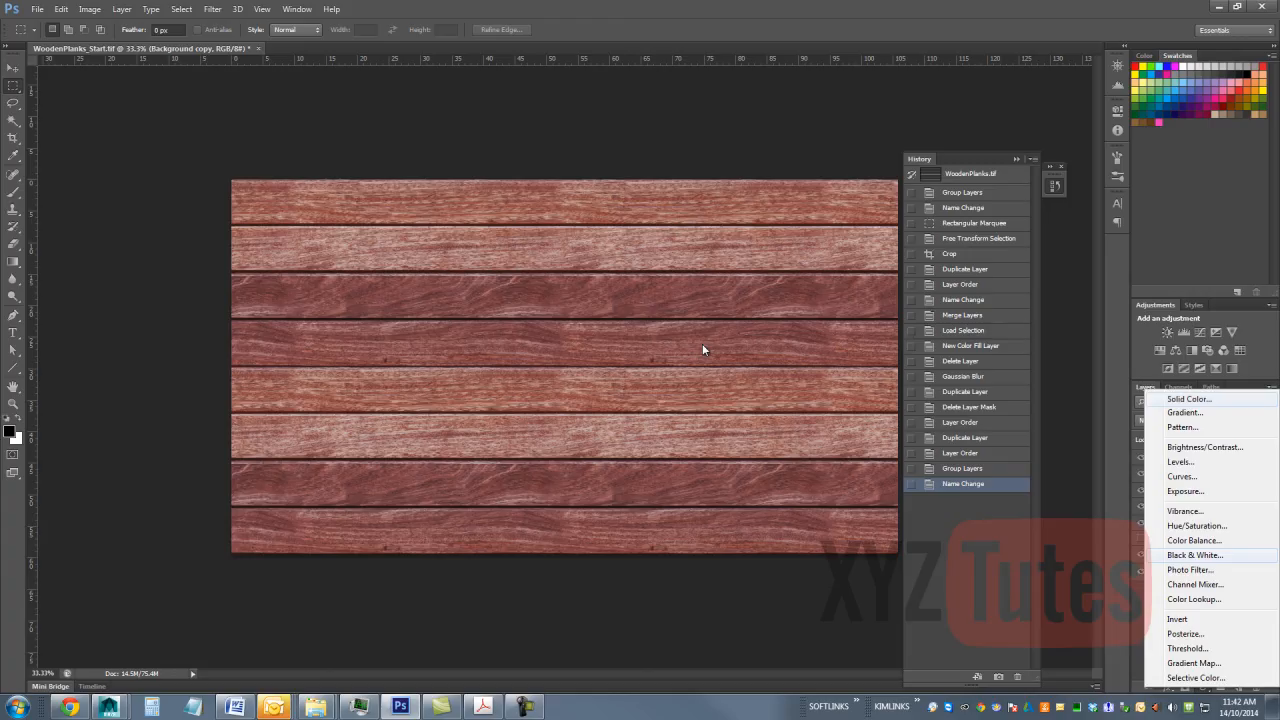
{"action": "key", "text": "Return"}
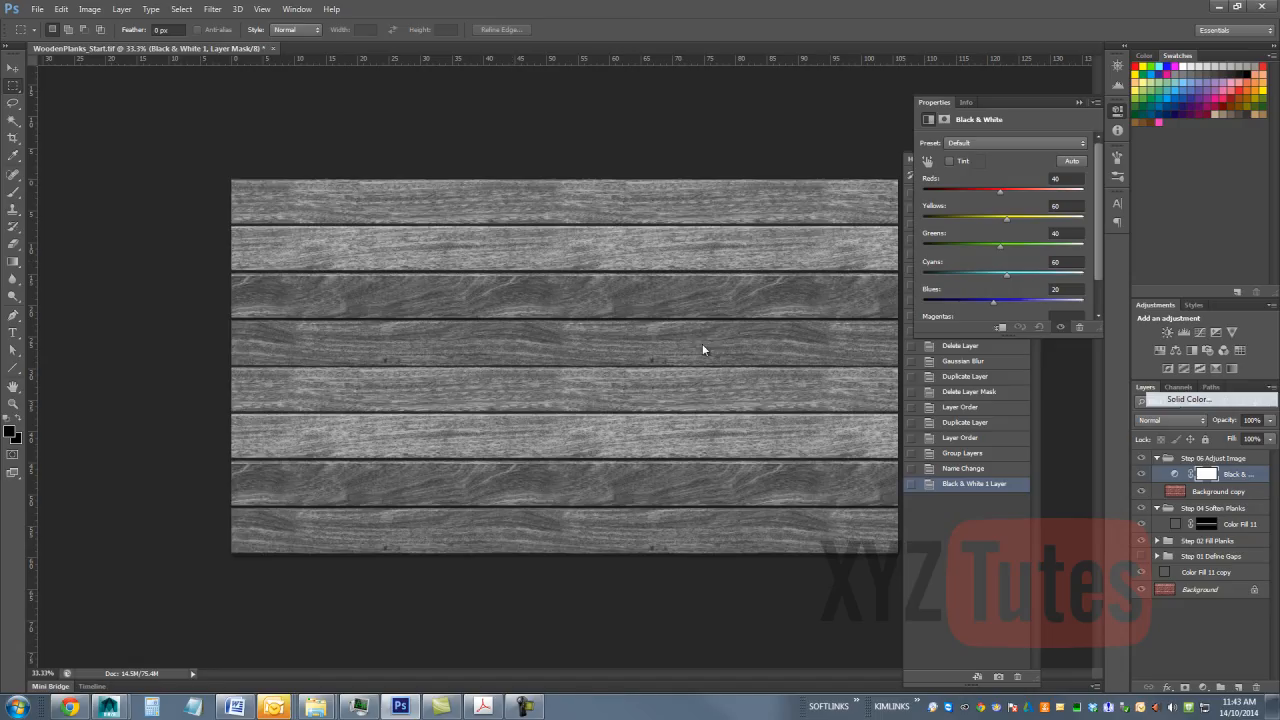
{"action": "left_click", "coordinate": [1015, 143]}
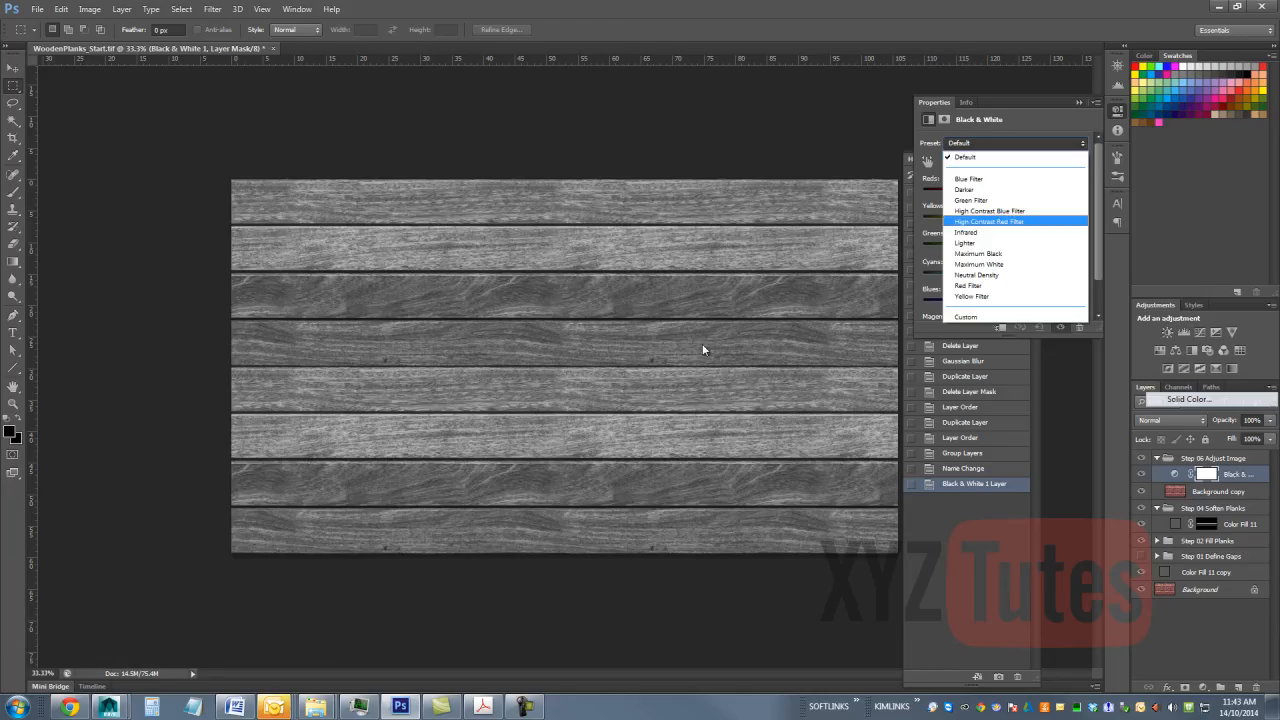
{"action": "key", "text": "Return"}
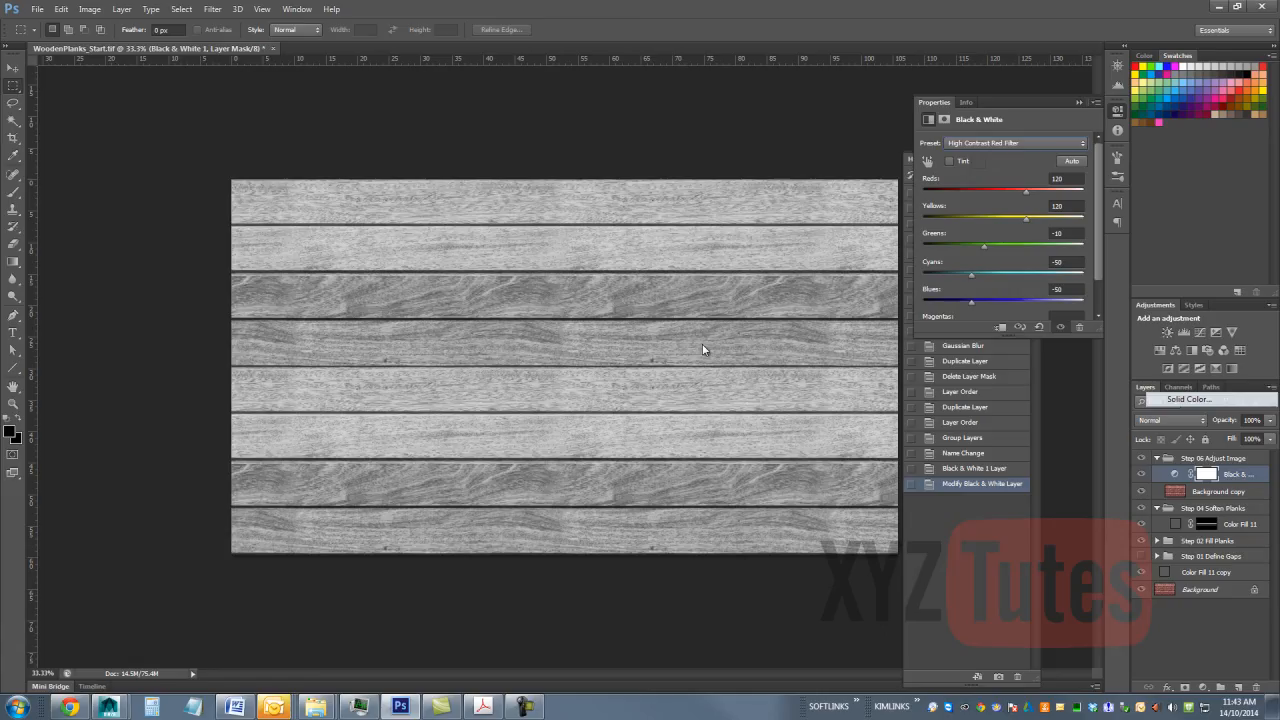
Step: Collapse the Step 06 Adjust Image and Step 04 Soften Planks groups, and set Step 06 Adjust Image to Multiply blending
{"action": "key", "text": "alt+bracketright"}
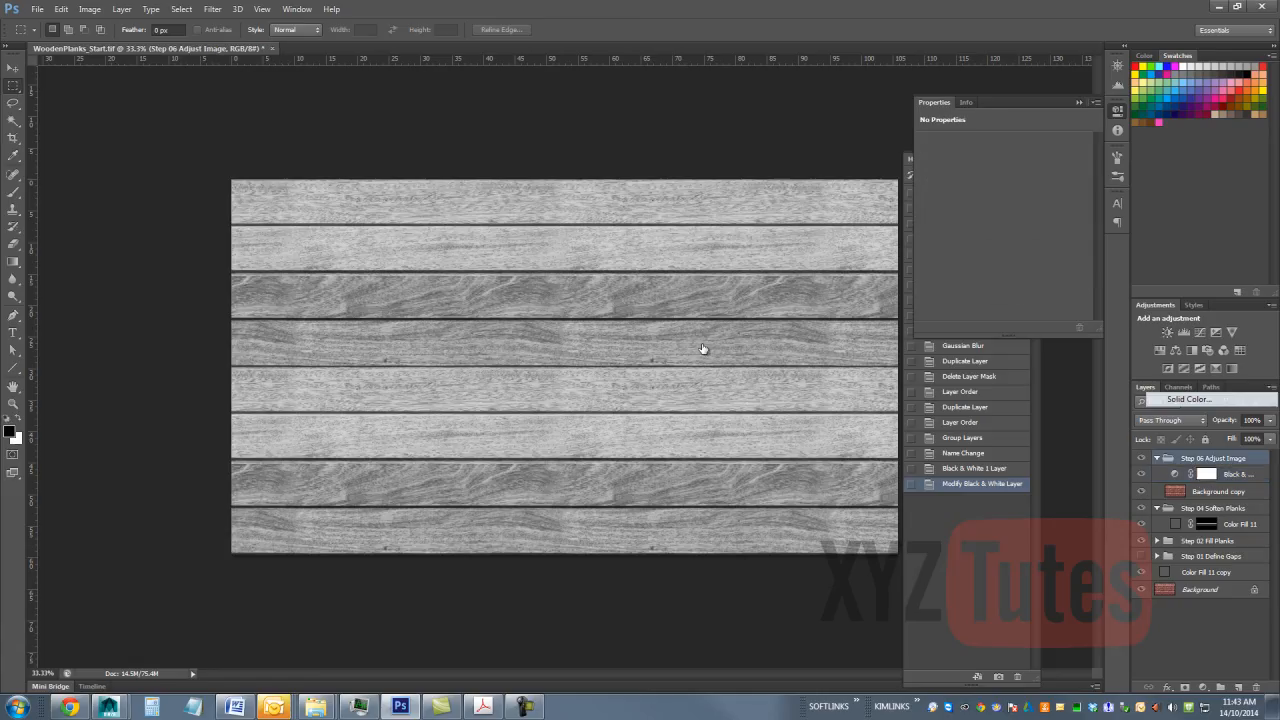
{"action": "left_click", "coordinate": [1157, 458]}
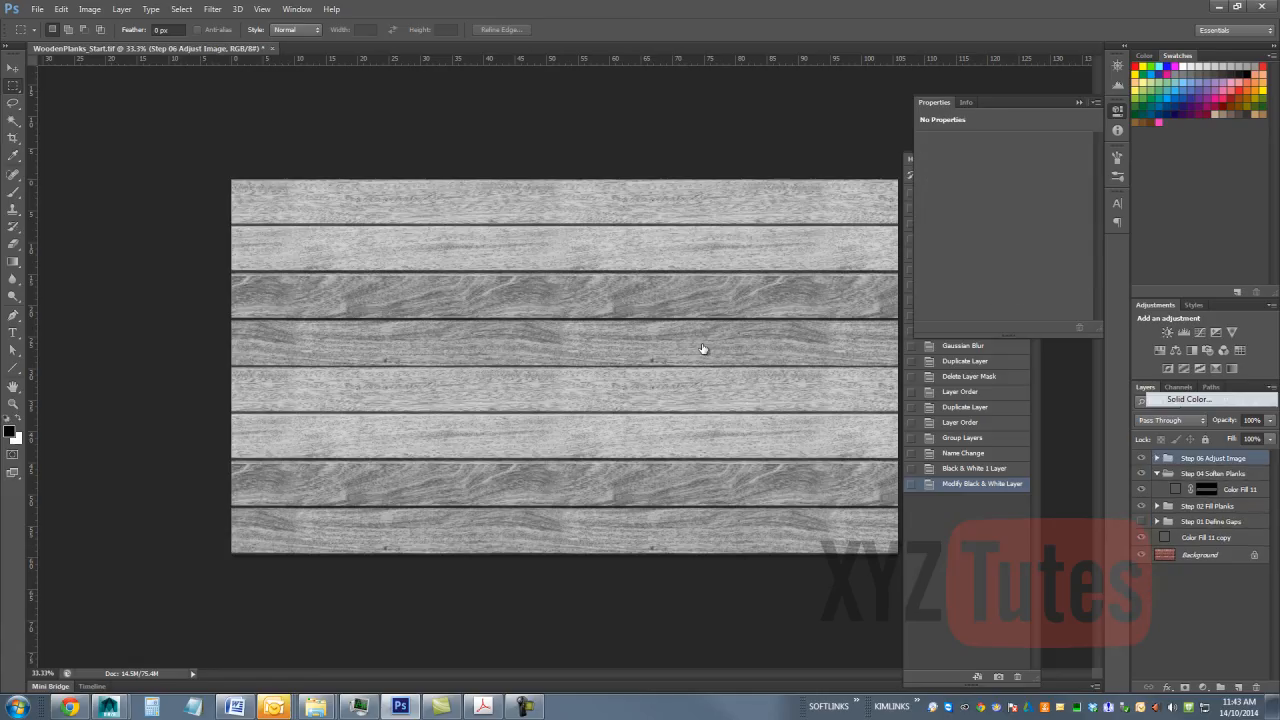
{"action": "left_click", "coordinate": [1157, 473]}
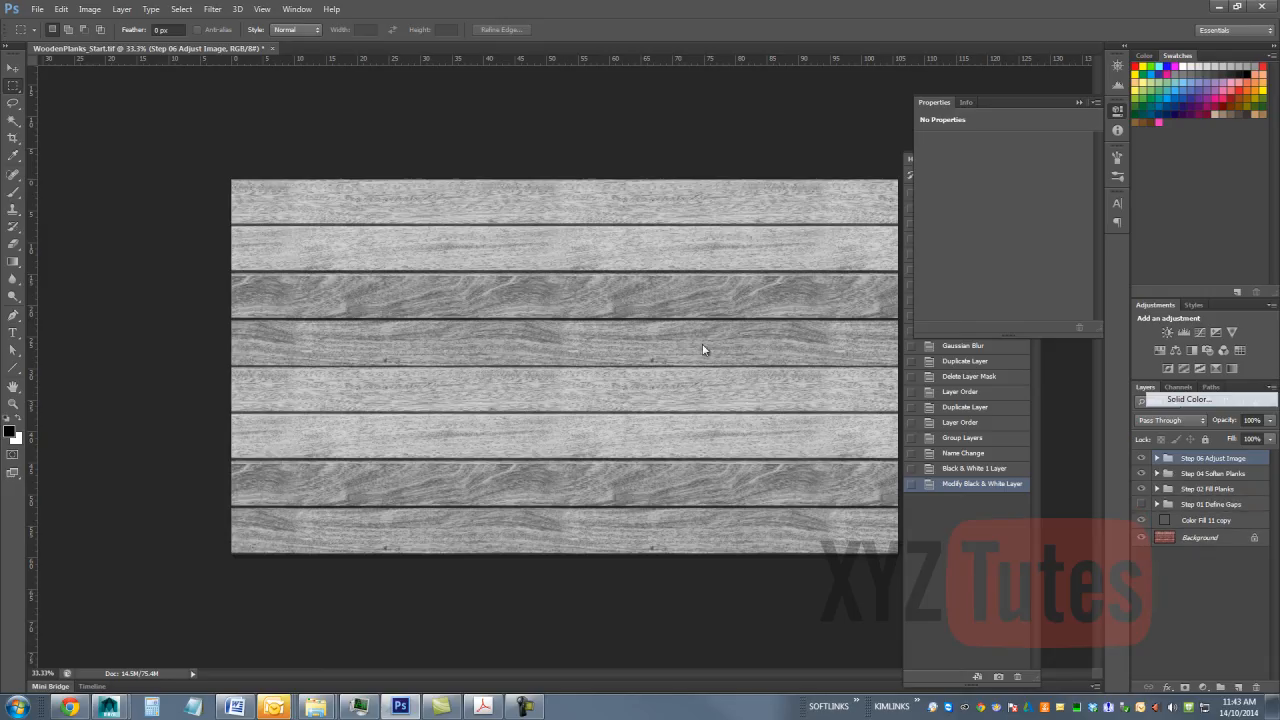
{"action": "left_click", "coordinate": [1170, 420]}
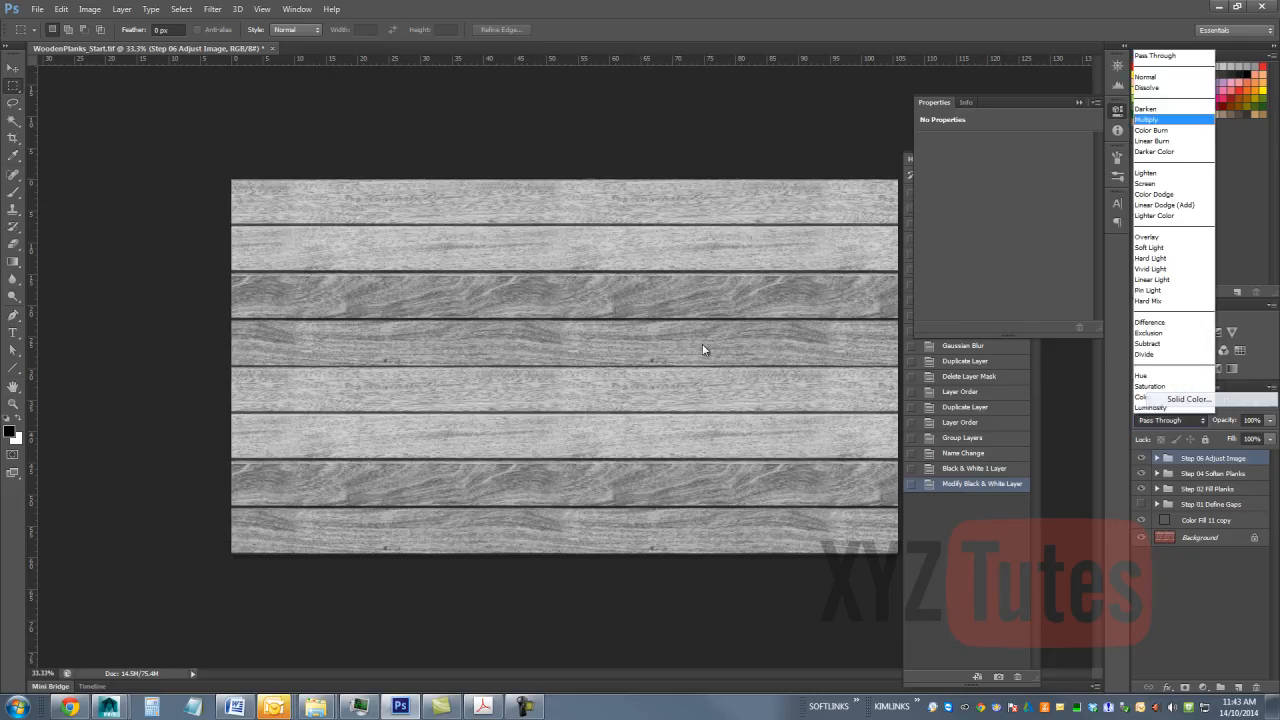
{"action": "key", "text": "Return"}
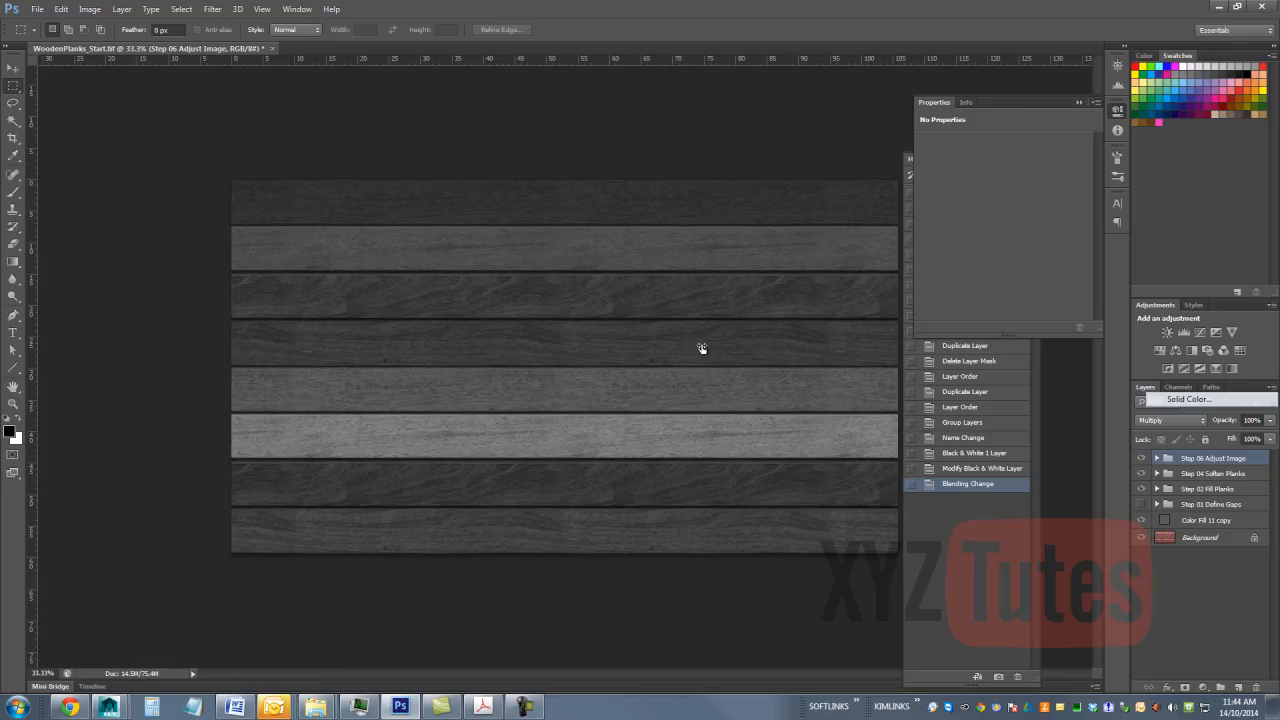
Step: Try to save the layered image as the TIFF file WoodenPlanks_Part001.tif with its layers kept
{"action": "key", "text": "alt+f"}
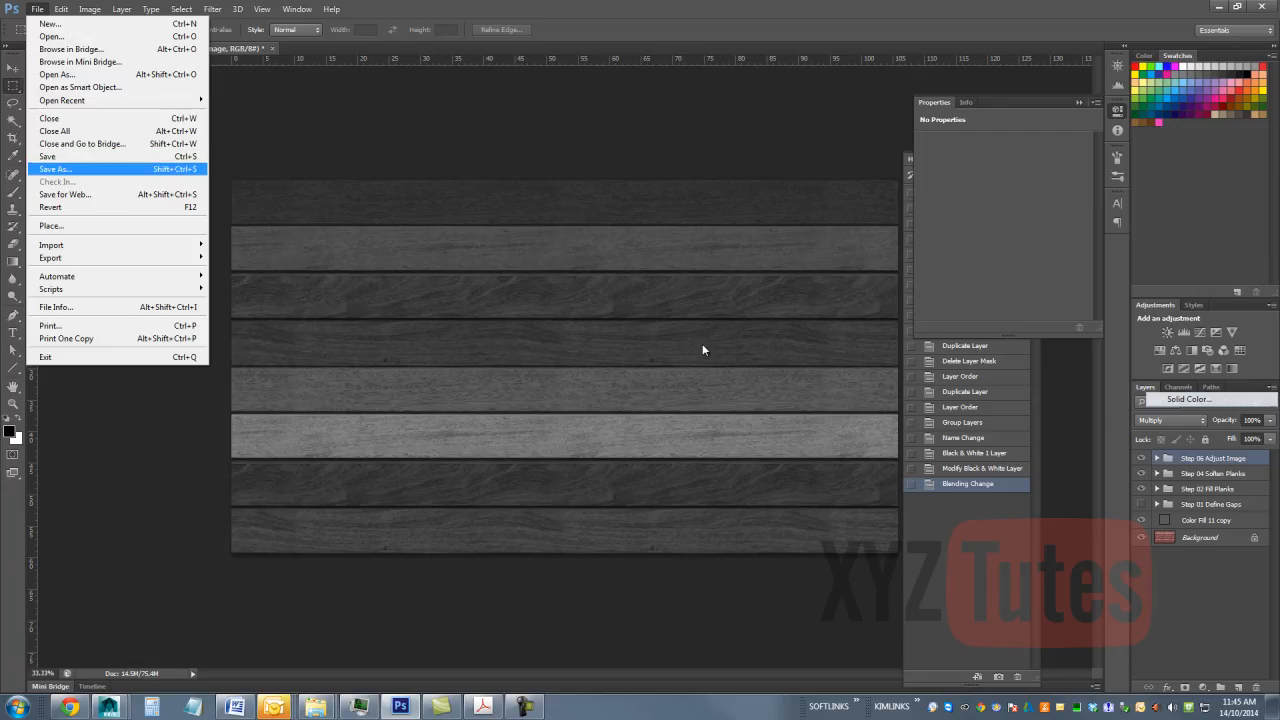
{"action": "key", "text": "Return"}
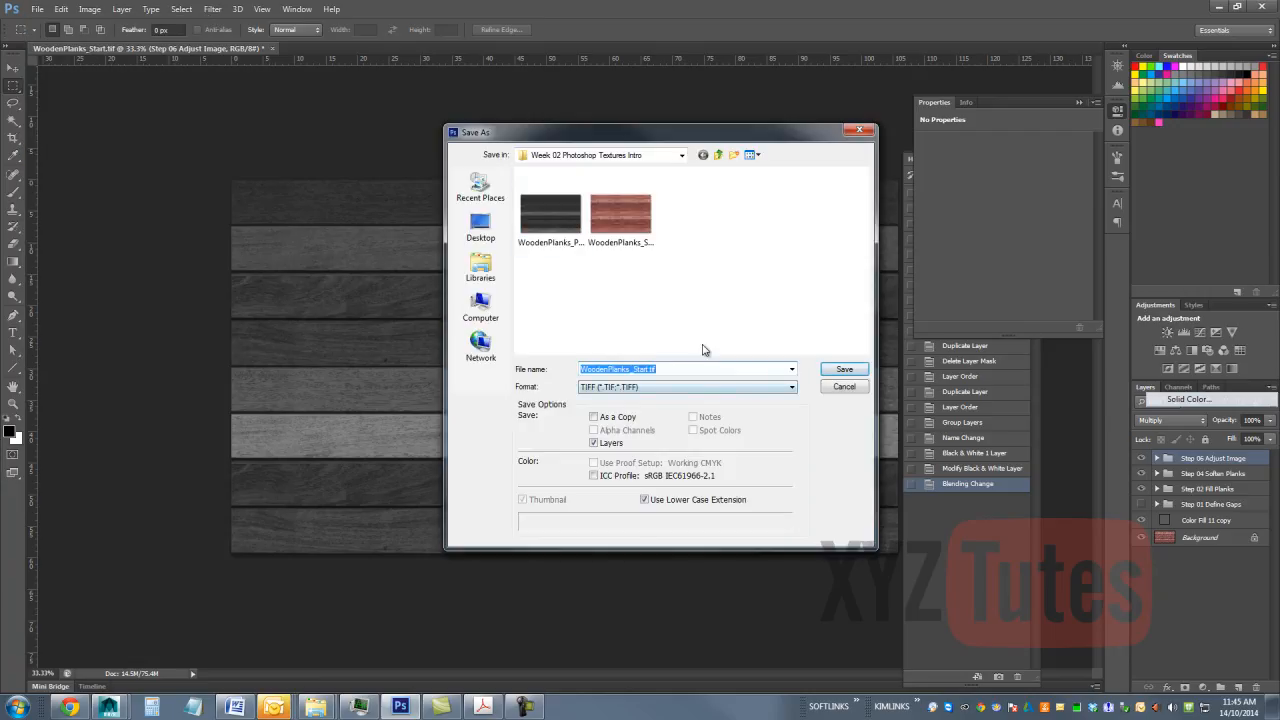
{"action": "left_click", "coordinate": [551, 214]}
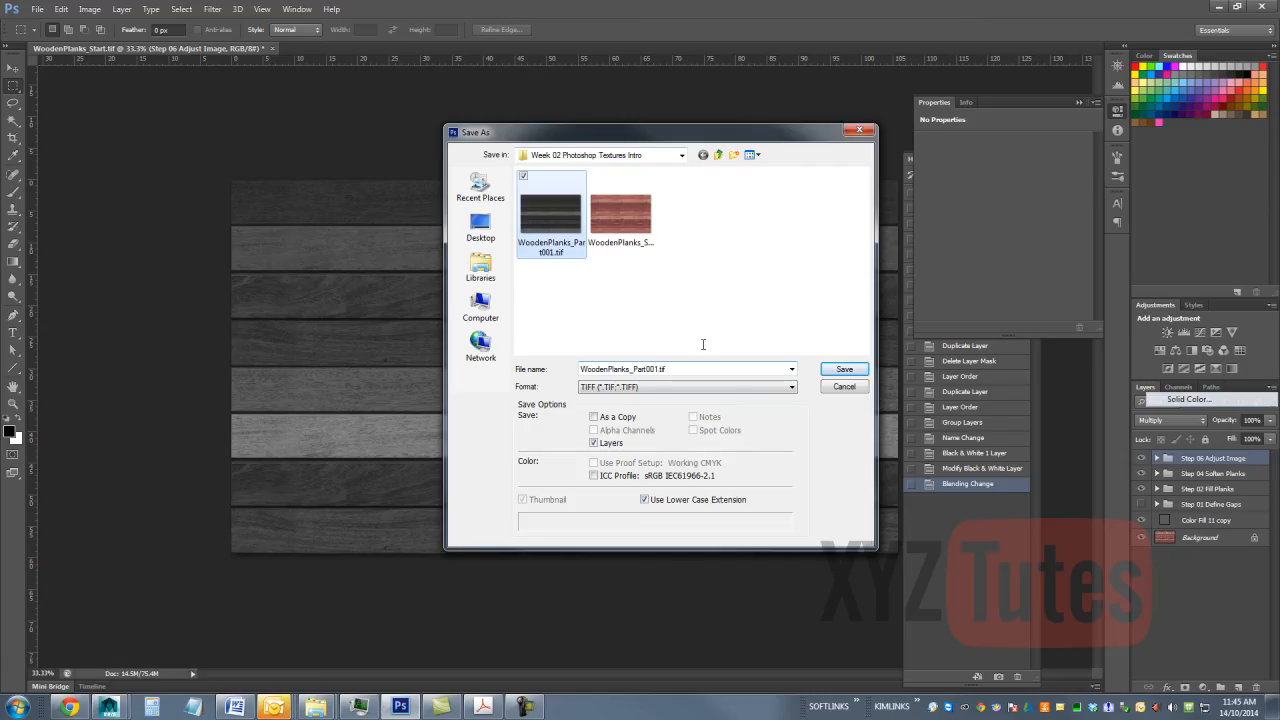
{"action": "key", "text": "Return"}
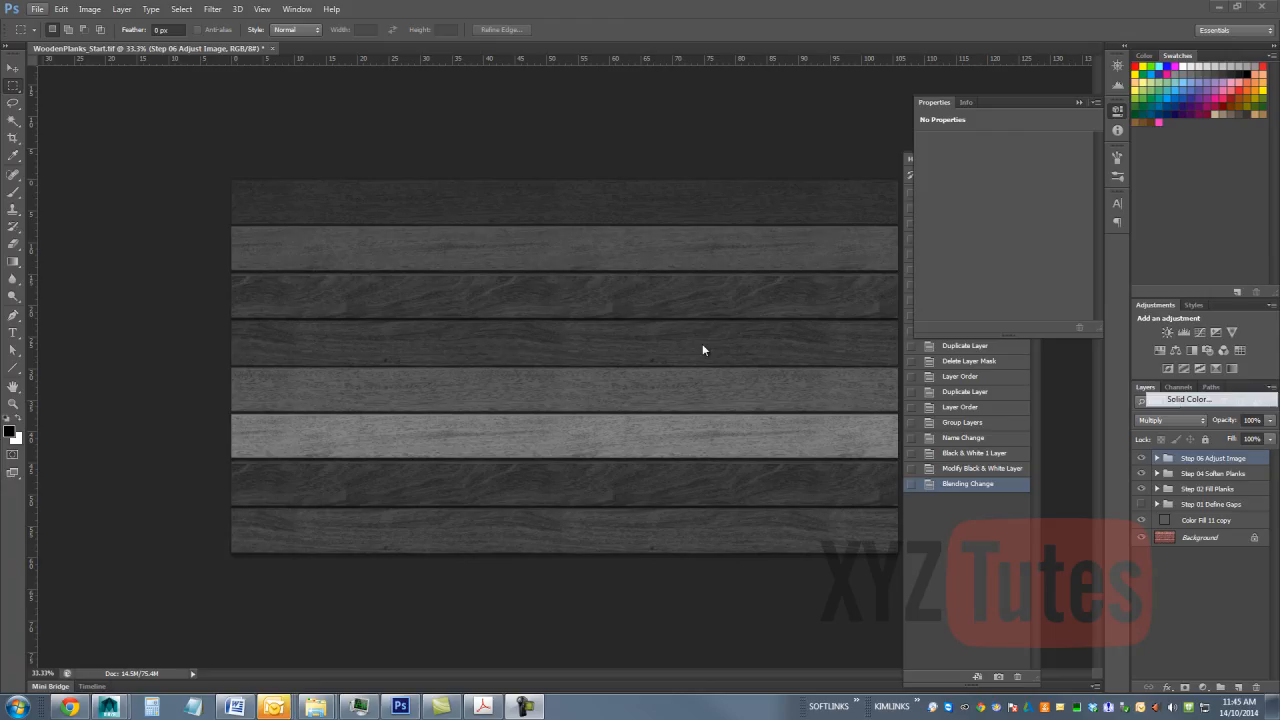
Step: Save a JPEG copy of the image as WoodenPlanks_Step07_Preview.jpg in the Week 02 Photoshop Textures Intro folder
{"action": "key", "text": "alt+f"}
{"action": "key", "text": "a"}
{"action": "key", "text": "a"}
{"action": "key", "text": "Return"}
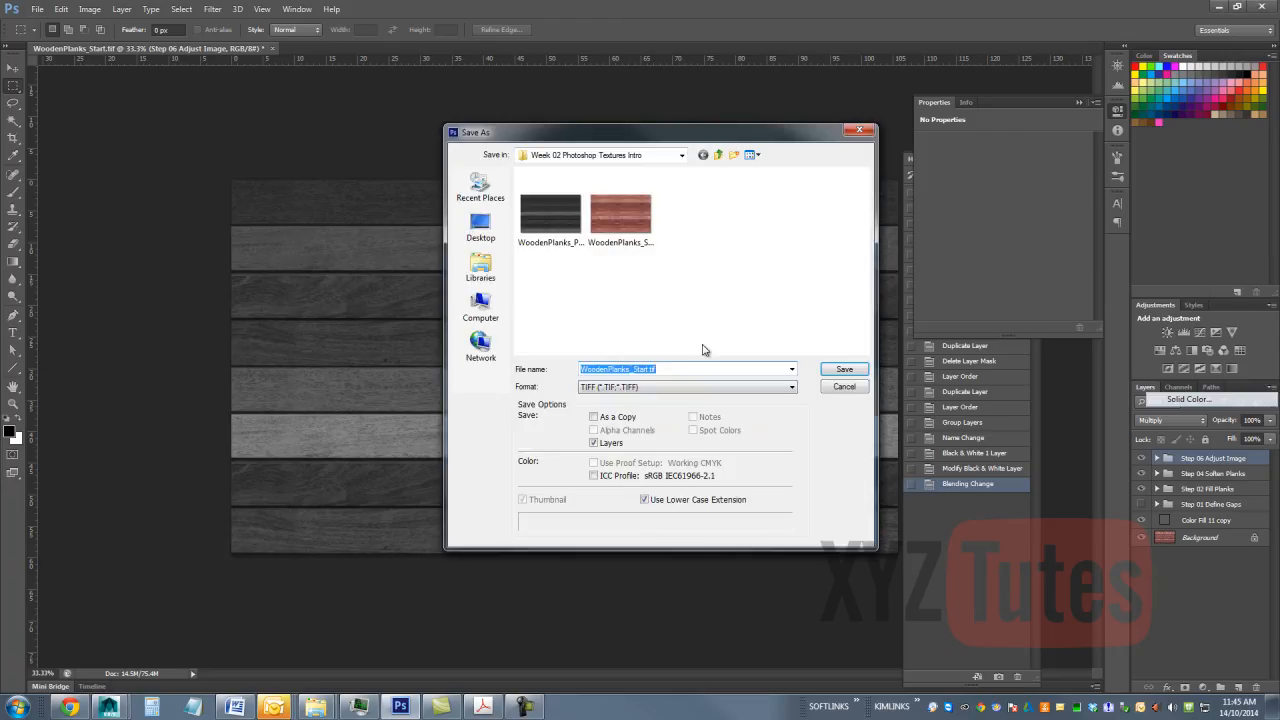
{"action": "key", "text": "Tab"}
{"action": "key", "text": "alt+Down"}
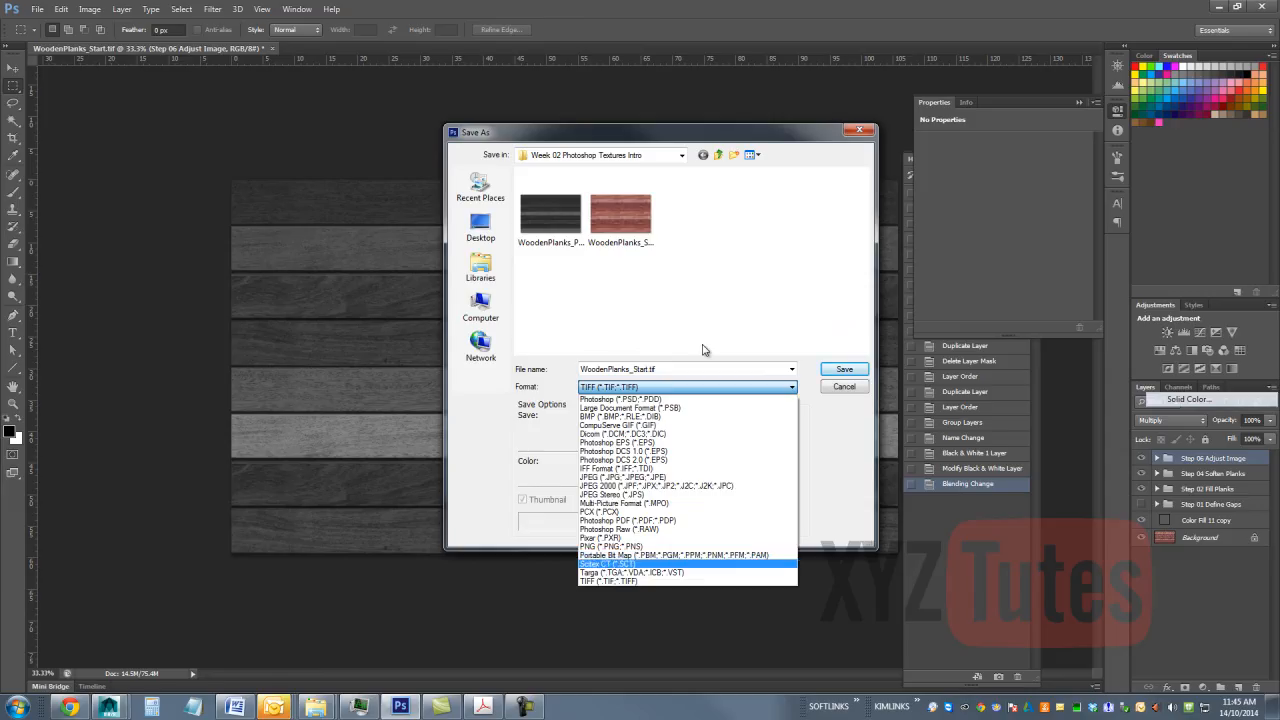
{"action": "key", "text": "Up"}
{"action": "key", "text": "Up"}
{"action": "key", "text": "Up"}
{"action": "key", "text": "Return"}
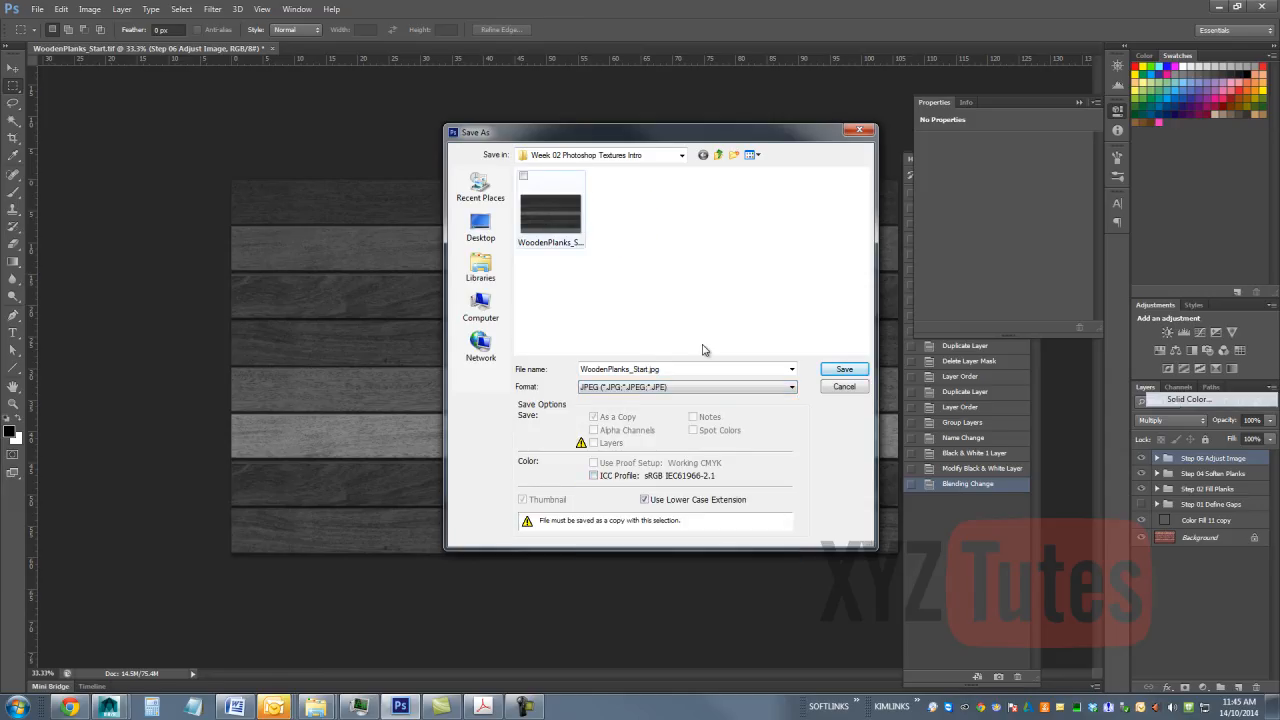
{"action": "left_click", "coordinate": [550, 213]}
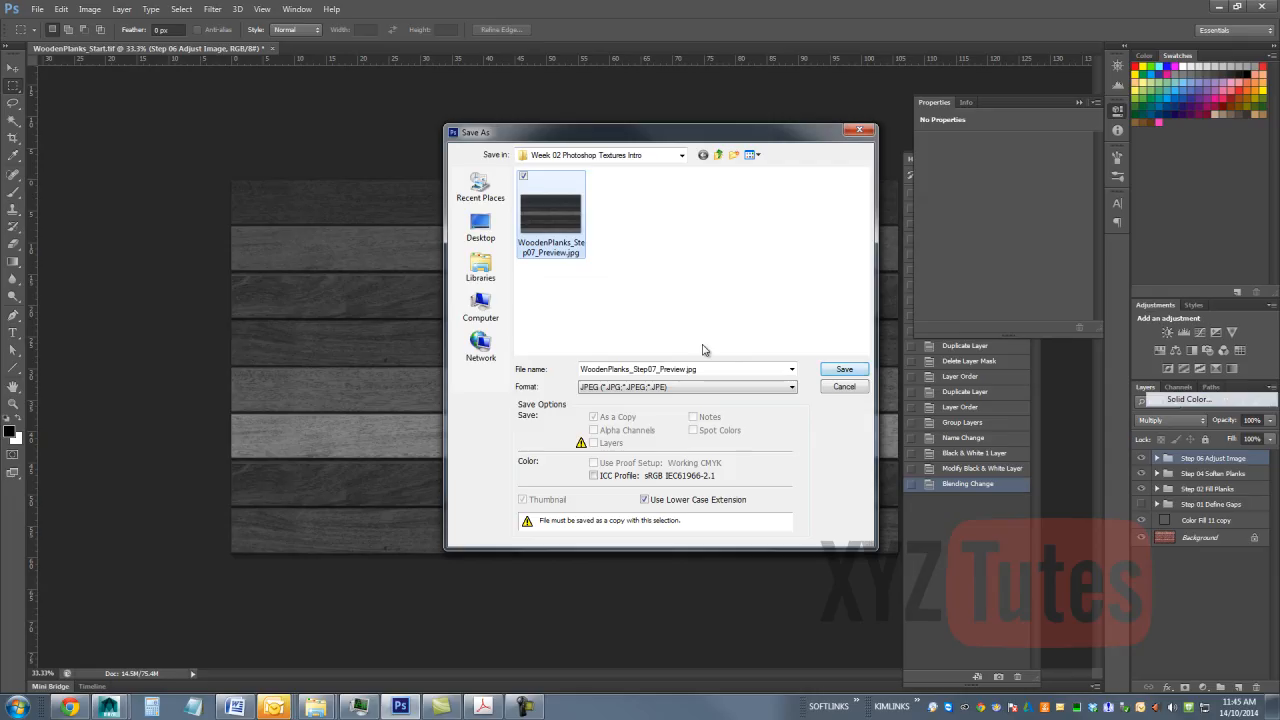
{"action": "key", "text": "Return"}
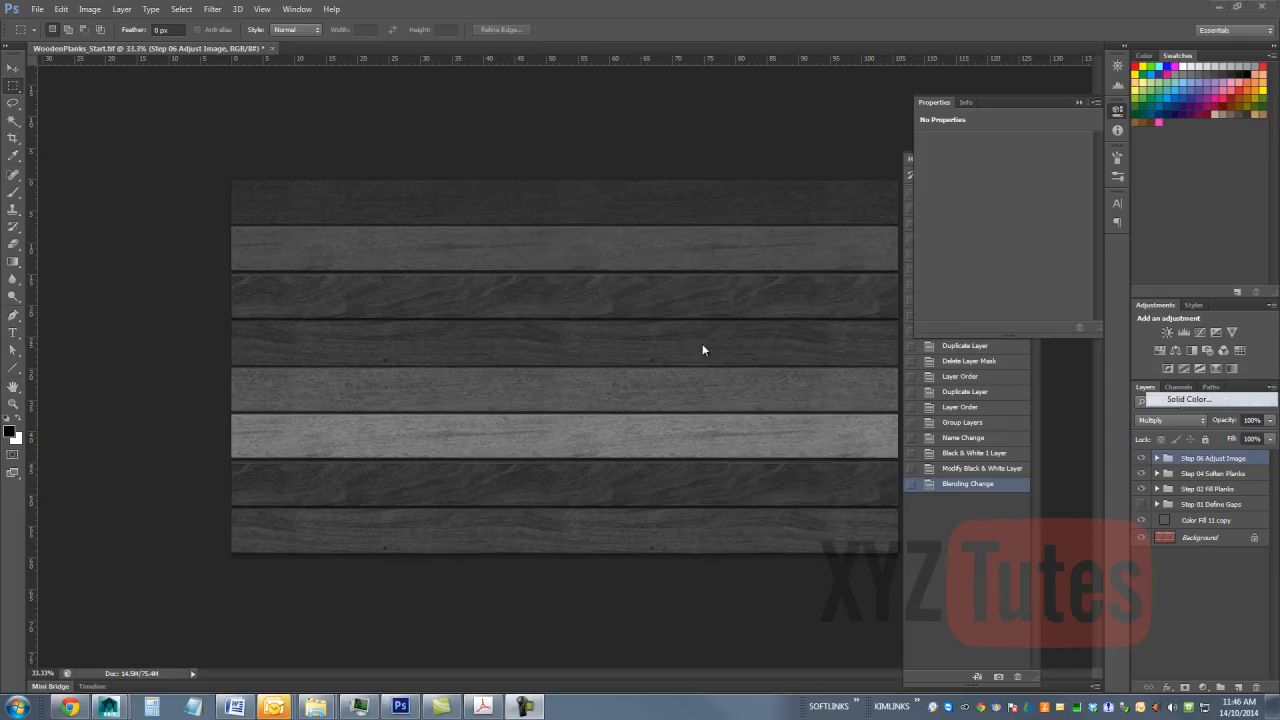
Step: Switch to Maya and create a polygon plane with a width of 30 and a height of 18.98
{"action": "key", "text": "super+2"}
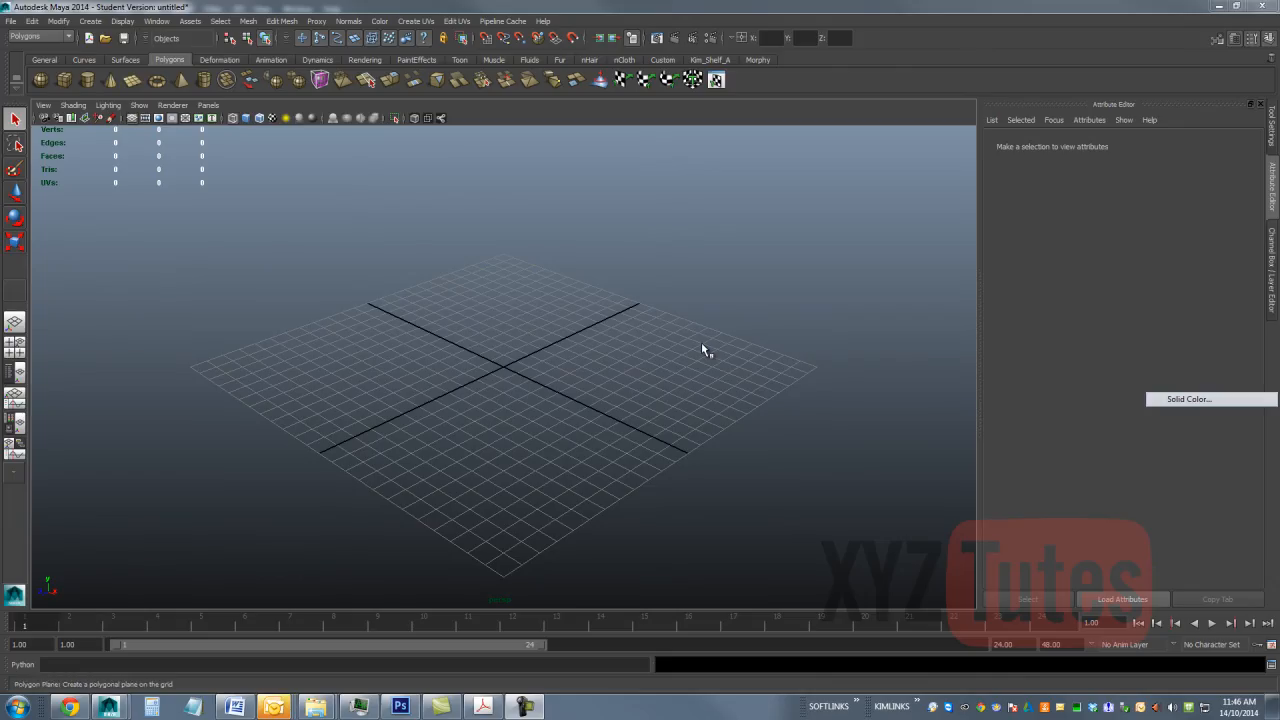
{"action": "left_click", "coordinate": [133, 80]}
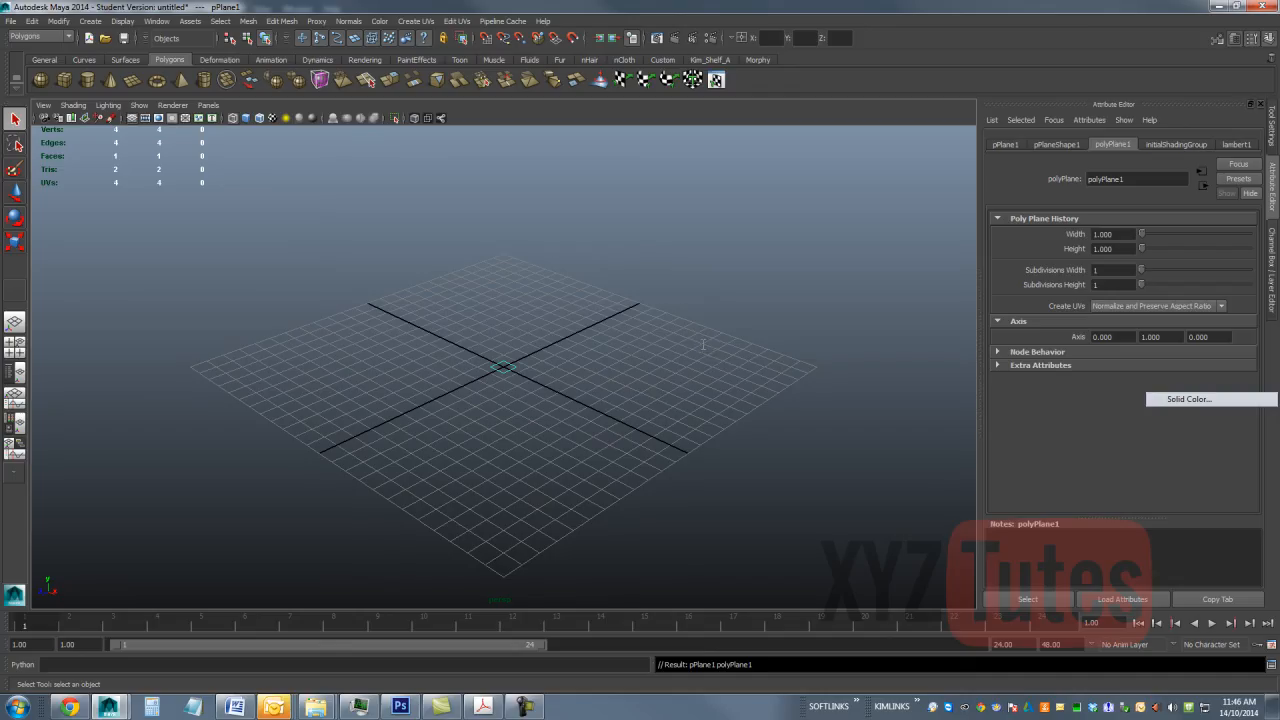
{"action": "left_click_drag", "start_coordinate": [1116, 234], "coordinate": [1084, 234]}
{"action": "type", "text": "30"}
{"action": "key", "text": "Tab"}
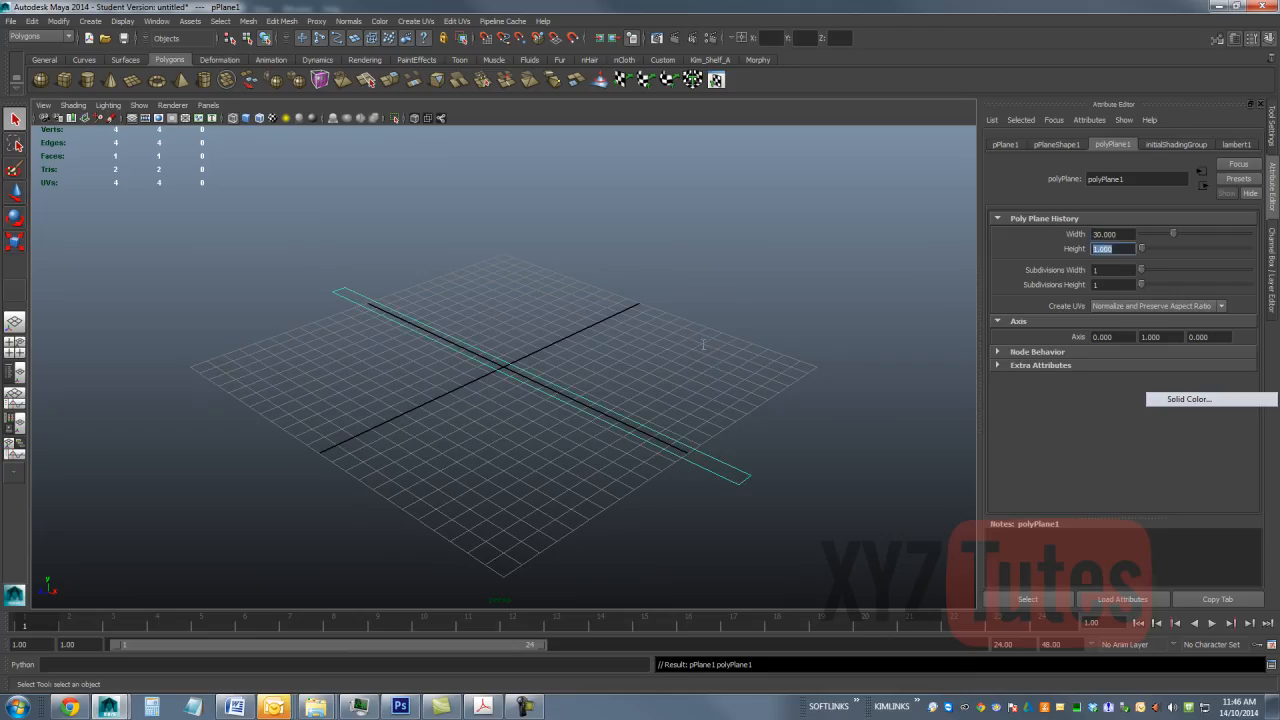
{"action": "type", "text": "18.98"}
{"action": "key", "text": "Return"}
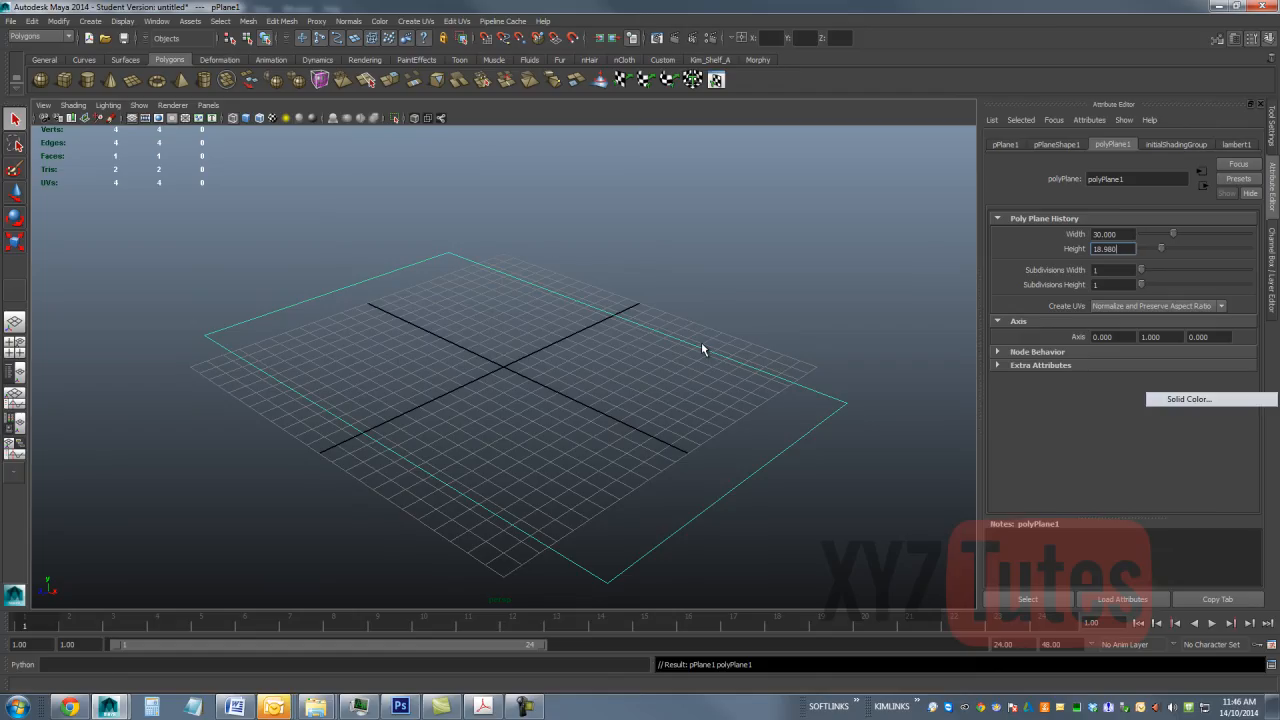
Step: Display the plane shaded with the High Quality viewport renderer and hide the grid
{"action": "key", "text": "6"}
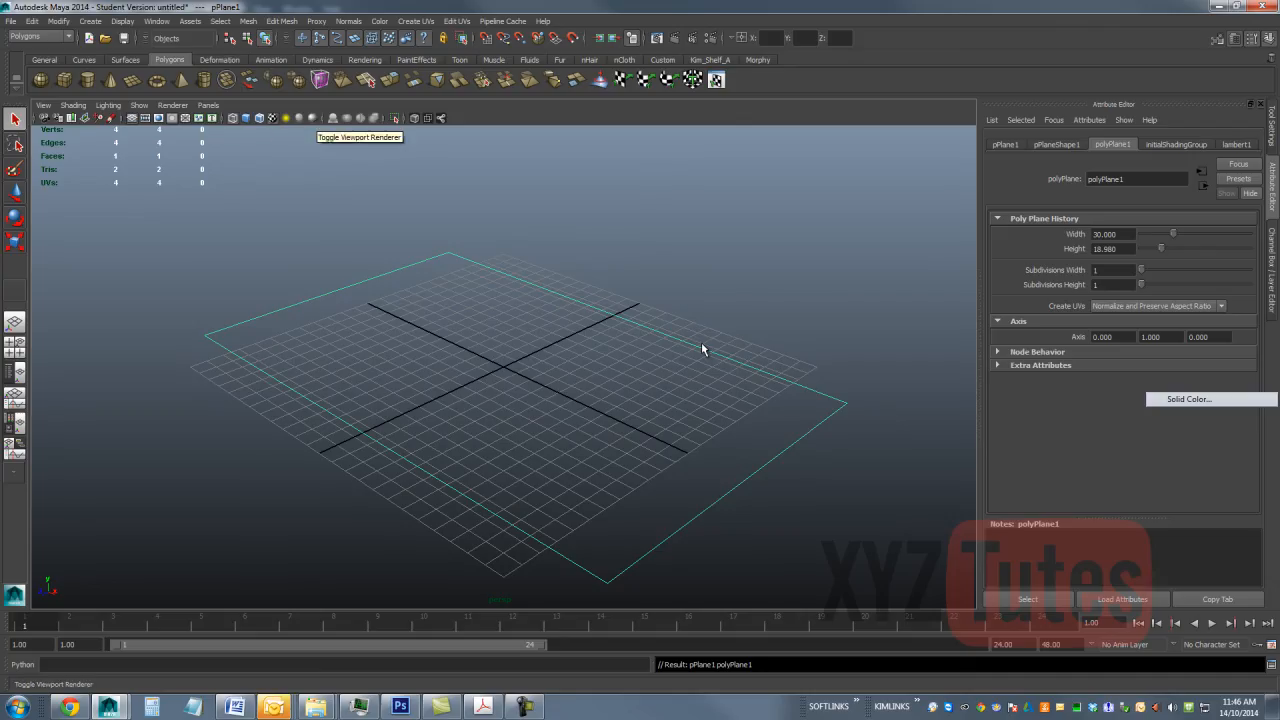
{"action": "key", "text": "5"}
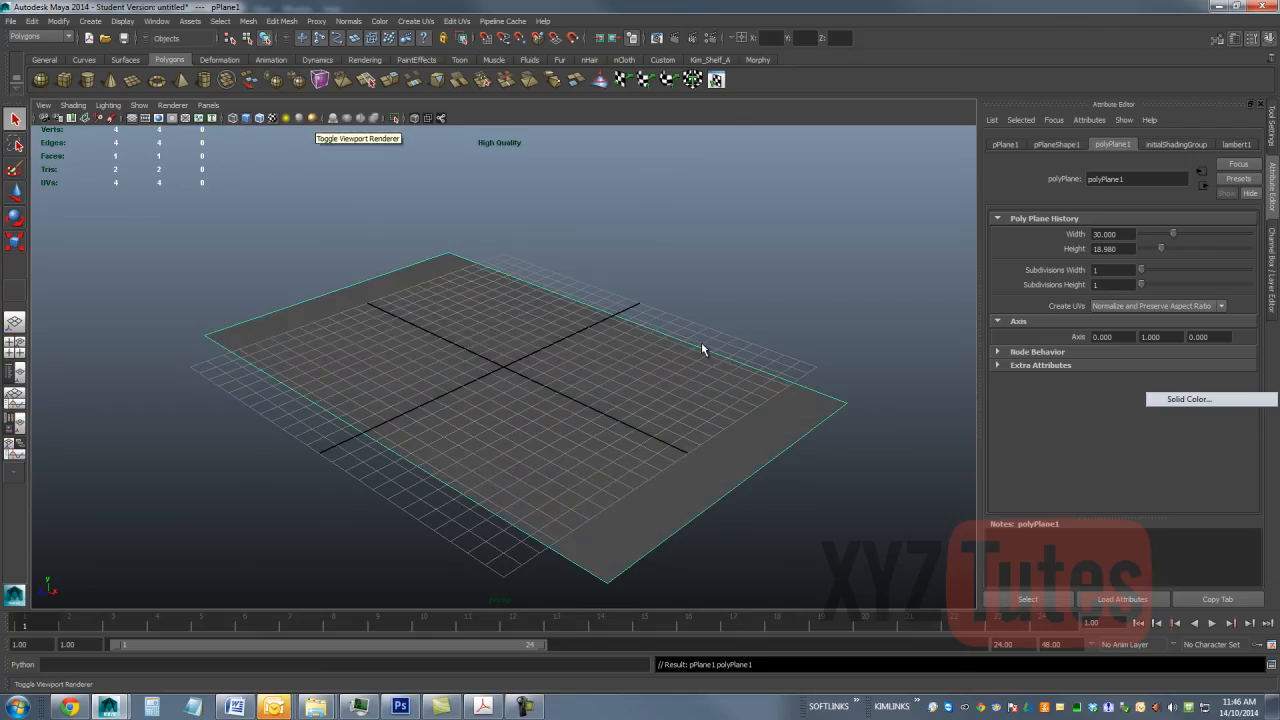
{"action": "left_click", "coordinate": [702, 345]}
{"action": "left_click", "coordinate": [702, 345]}
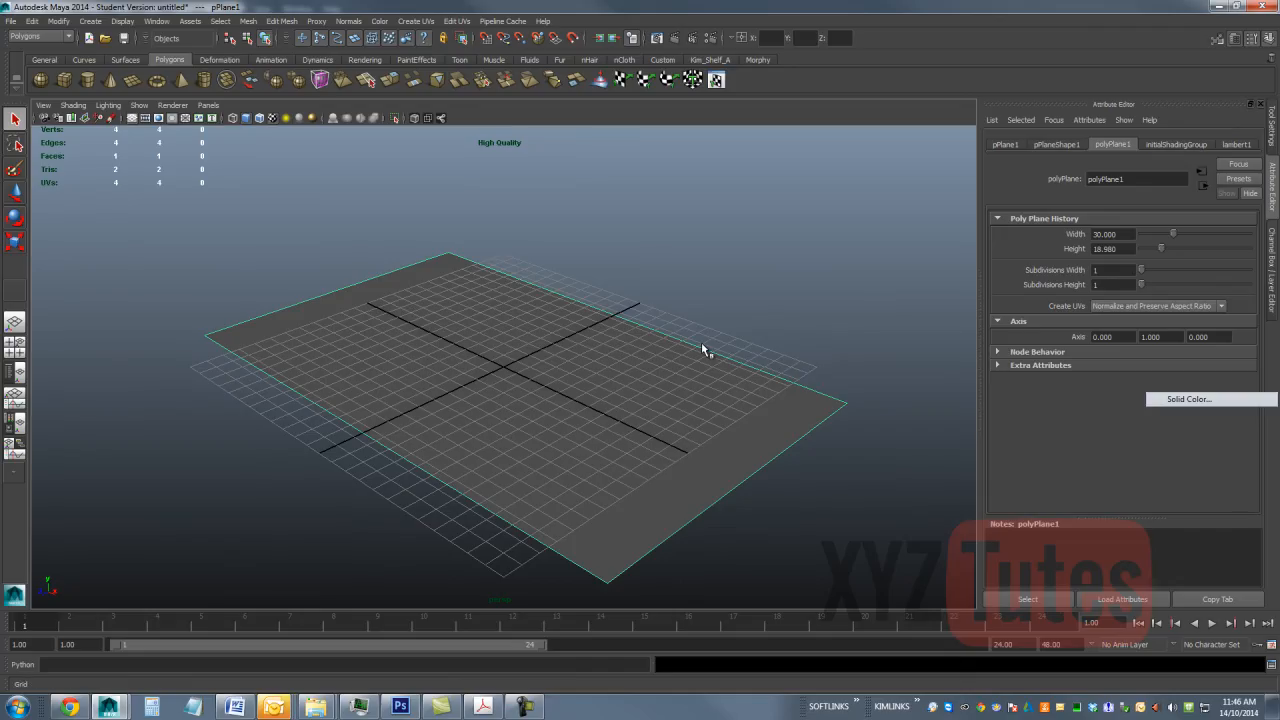
{"action": "left_click", "coordinate": [132, 118]}
Step: Assign a new Blinn material to the plane and connect a File texture to its bump mapping
{"action": "right_click", "coordinate": [488, 296]}
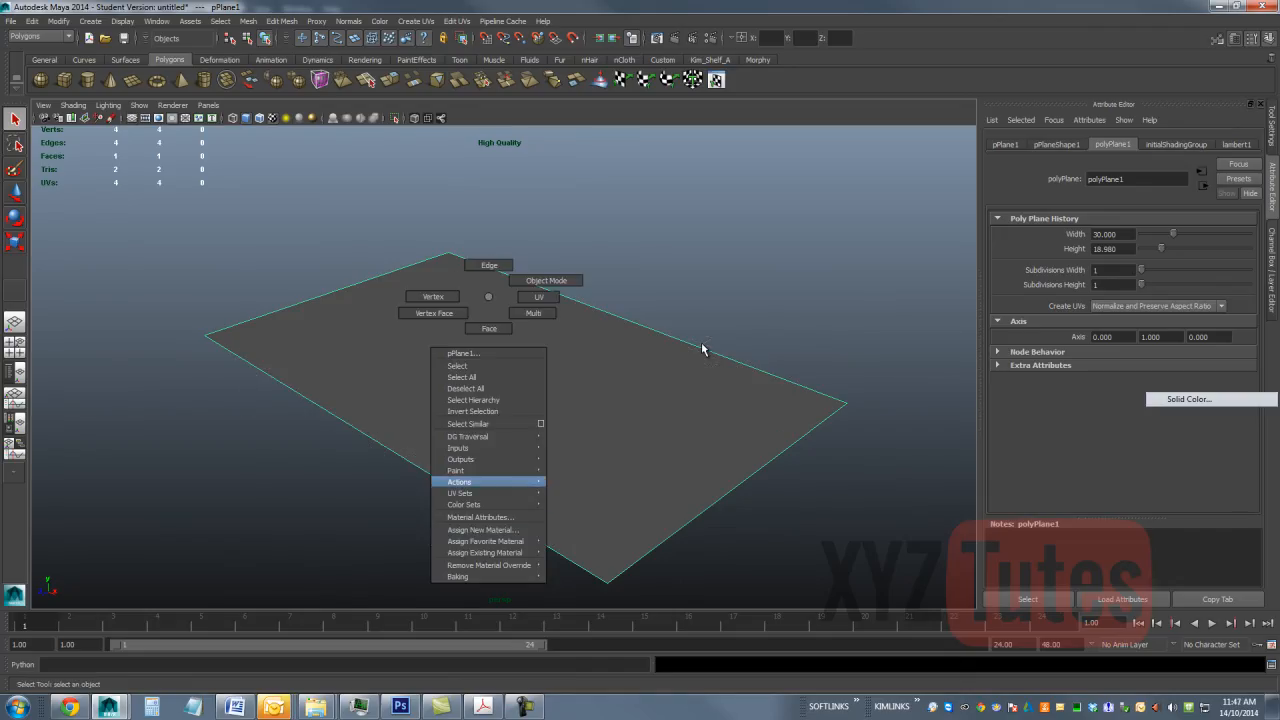
{"action": "left_click", "coordinate": [481, 529]}
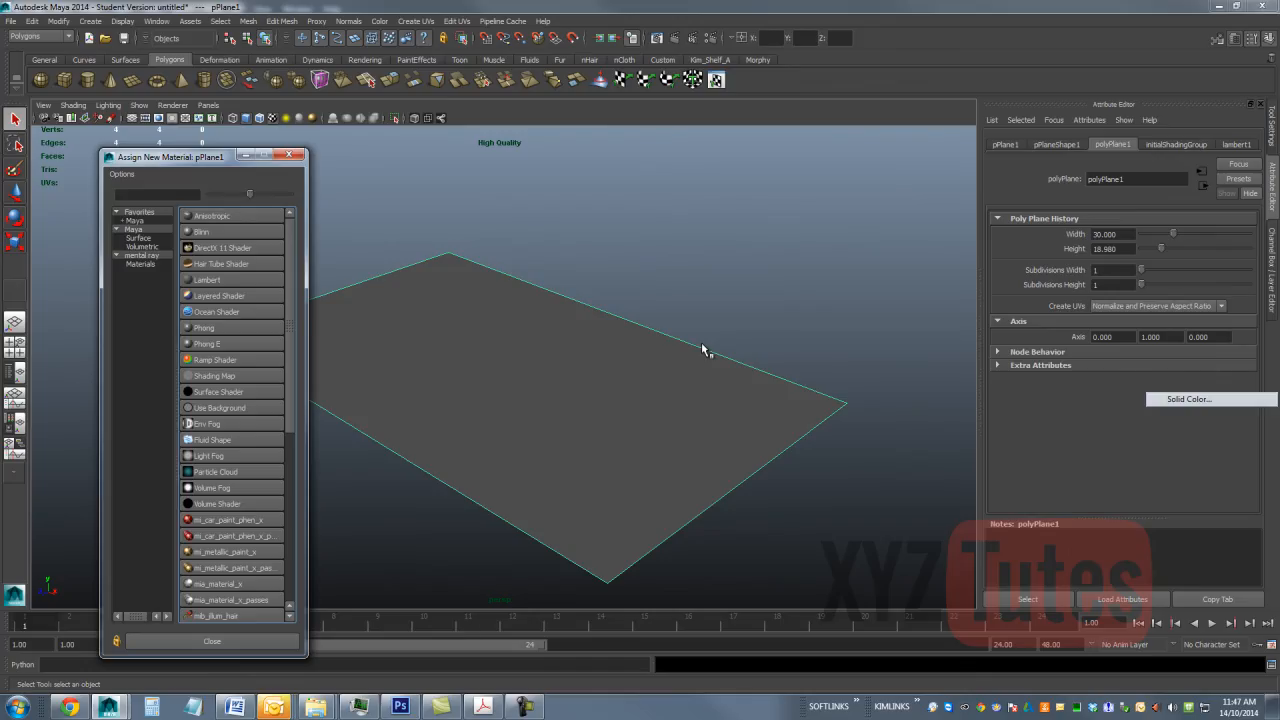
{"action": "left_click", "coordinate": [201, 231]}
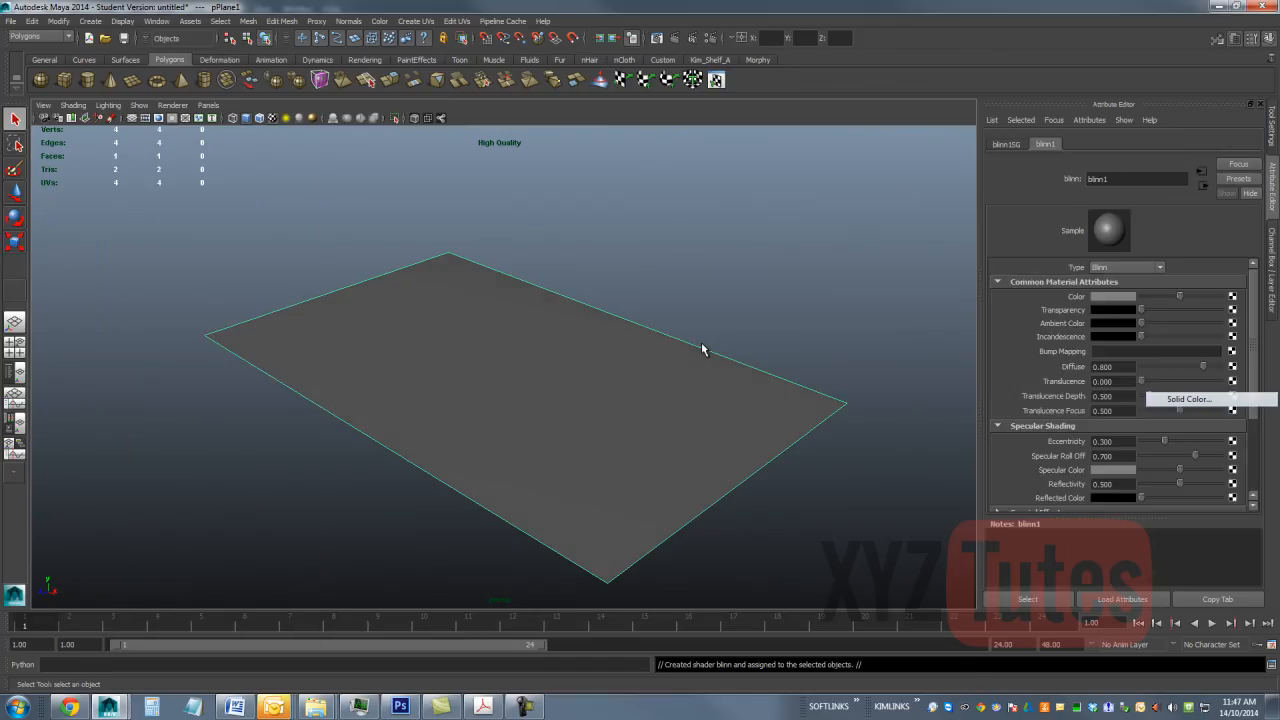
{"action": "left_click_drag", "start_coordinate": [702, 344], "coordinate": [703, 349]}
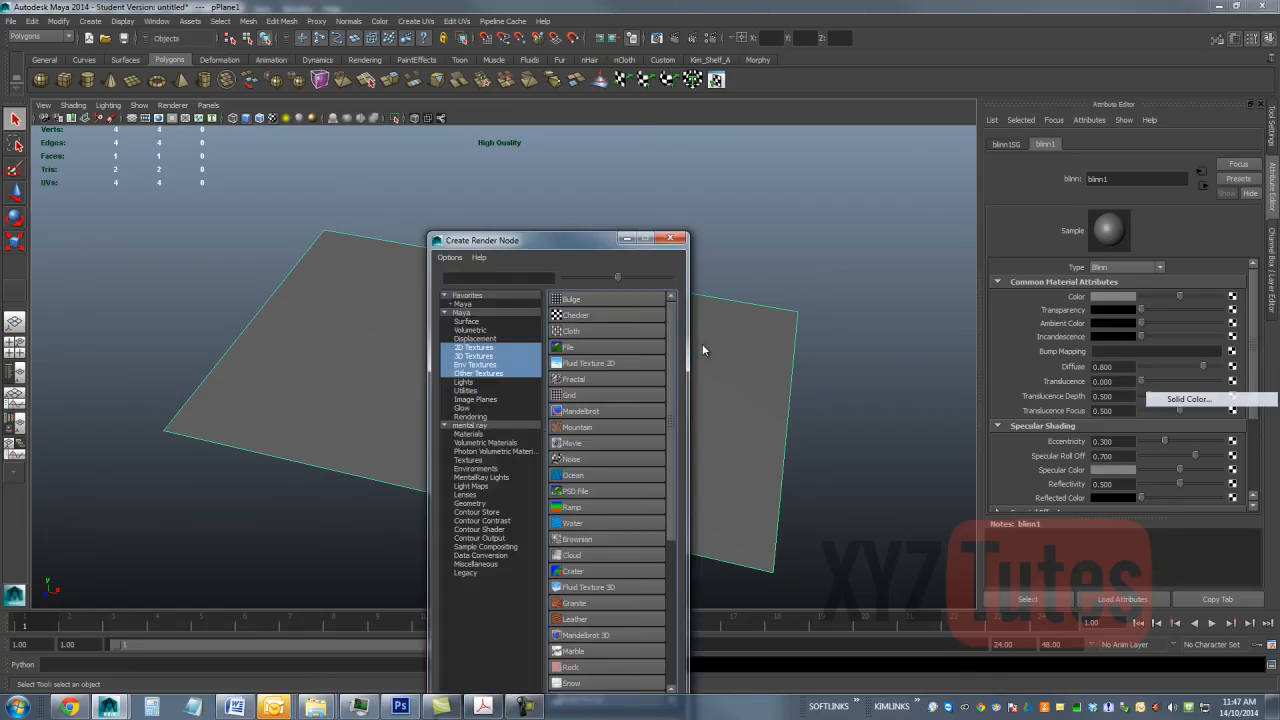
{"action": "left_click", "coordinate": [600, 347]}
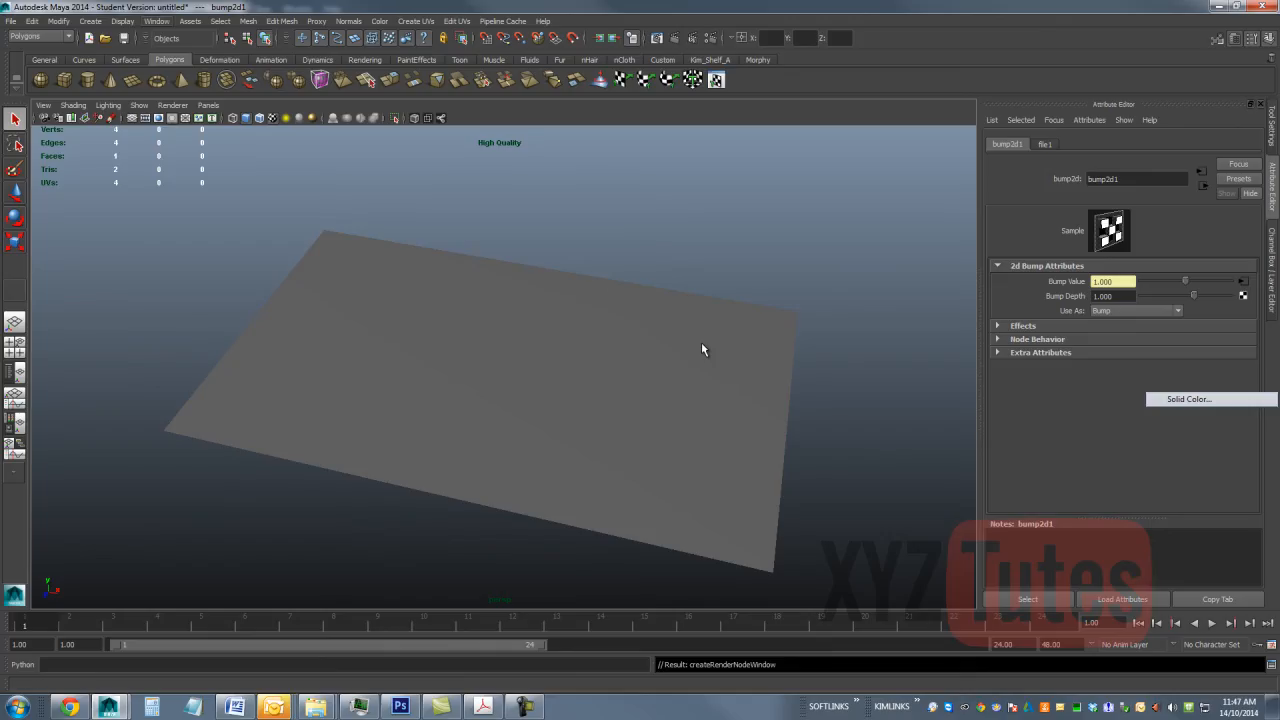
Step: Load WoodenPlanks_Step07_Preview.jpg into the bump's file node through Hypershade, and close Hypershade
{"action": "left_click", "coordinate": [157, 21]}
{"action": "mouse_move", "coordinate": [186, 53]}
{"action": "left_click", "coordinate": [322, 86]}
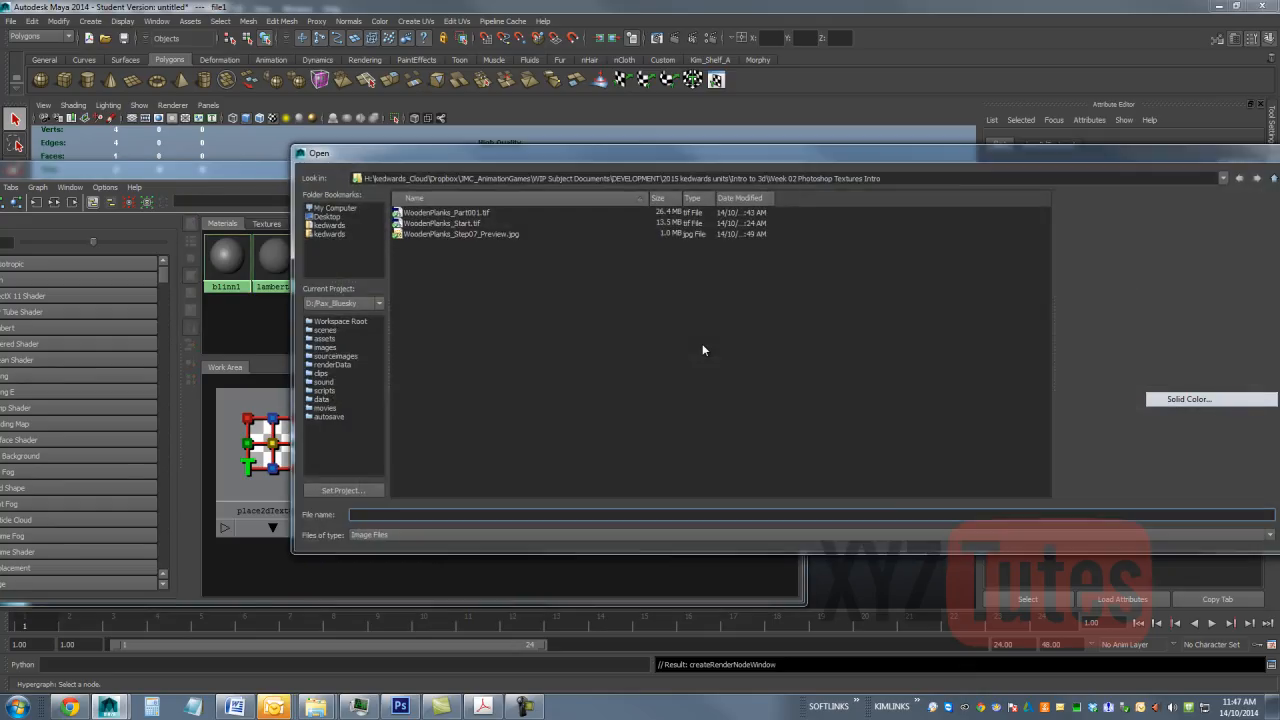
{"action": "left_click", "coordinate": [461, 234]}
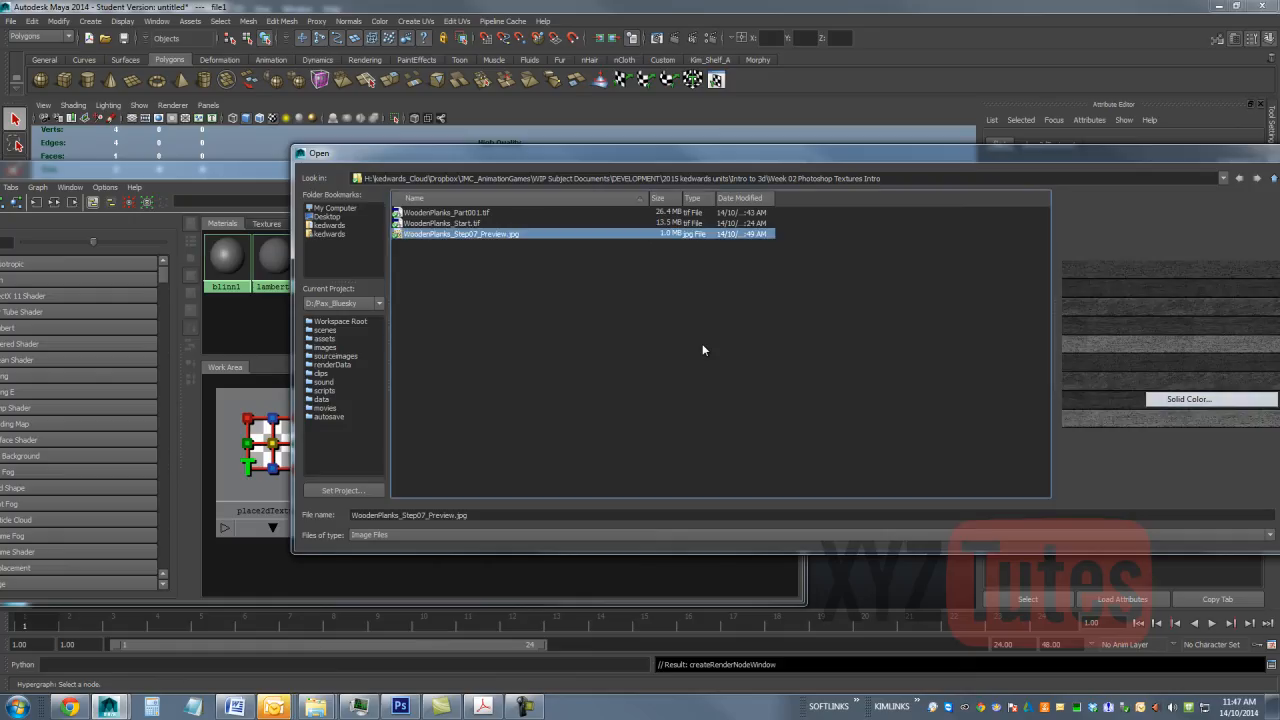
{"action": "key", "text": "Return"}
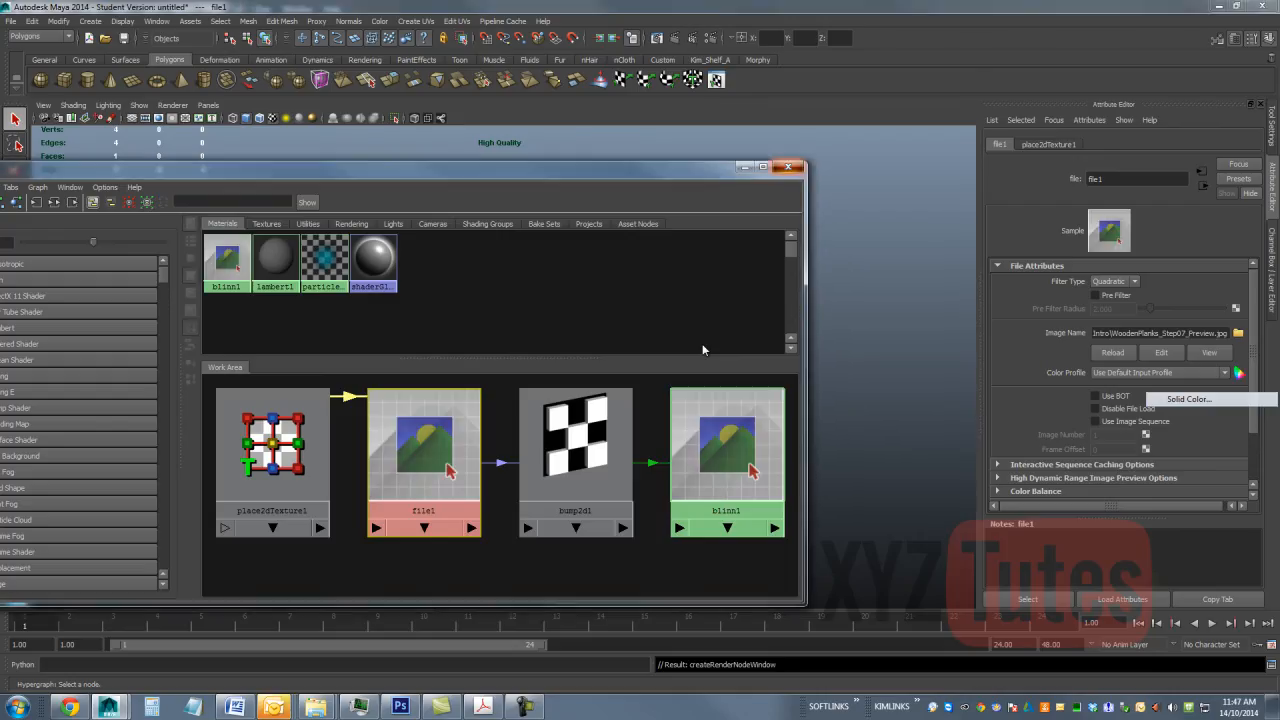
{"action": "key", "text": "alt+F4"}
Step: Try a negative Bump Depth of about -2.82 on the texture's bump node, and set it to 0.25
{"action": "left_click_drag", "start_coordinate": [702, 349], "coordinate": [705, 351]}
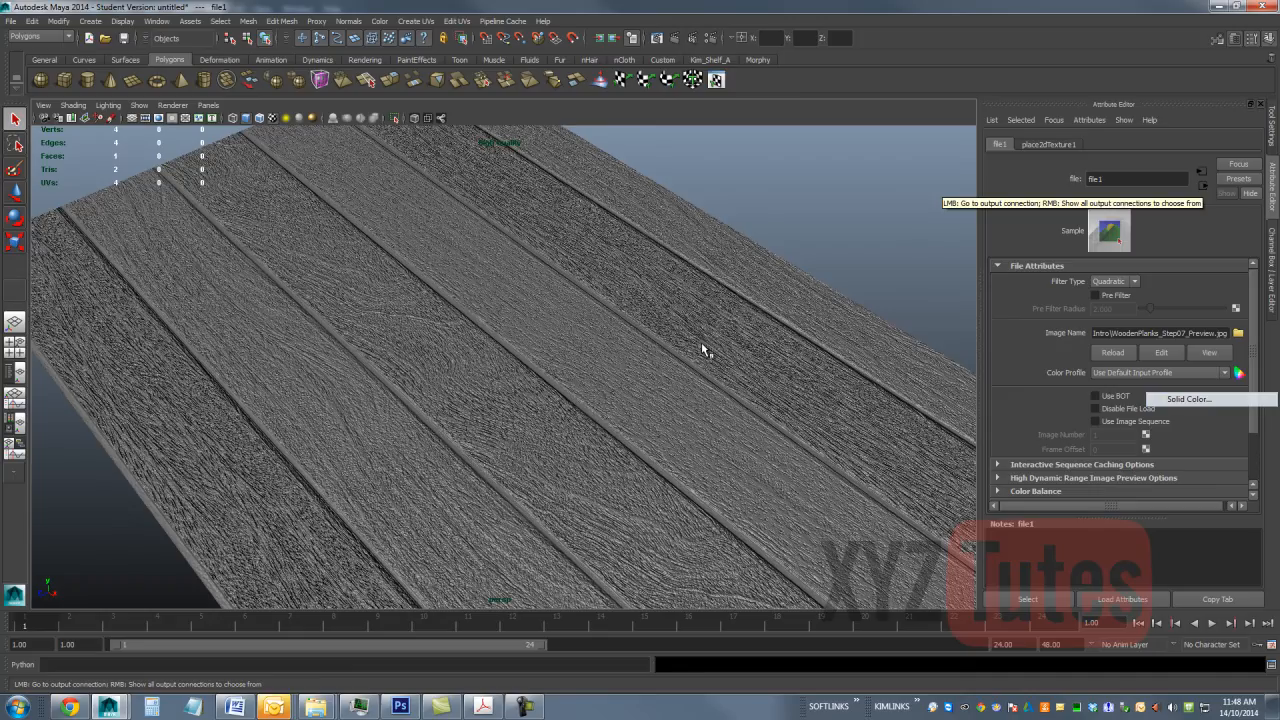
{"action": "left_click", "coordinate": [1202, 185]}
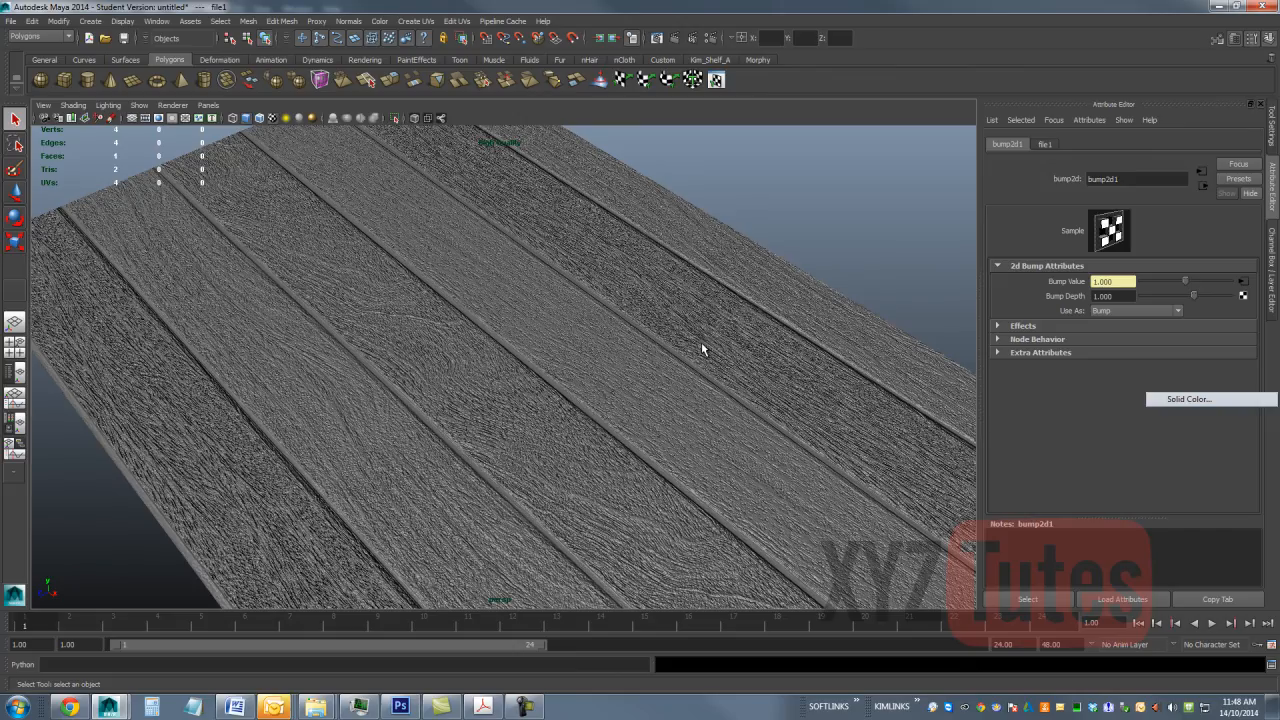
{"action": "double_click", "coordinate": [1104, 296]}
{"action": "type", "text": "1.316"}
{"action": "mouse_move", "coordinate": [1196, 296]}
{"action": "left_mouse_down"}
{"action": "mouse_move", "coordinate": [1225, 296]}
{"action": "mouse_move", "coordinate": [1160, 296]}
{"action": "left_mouse_up"}
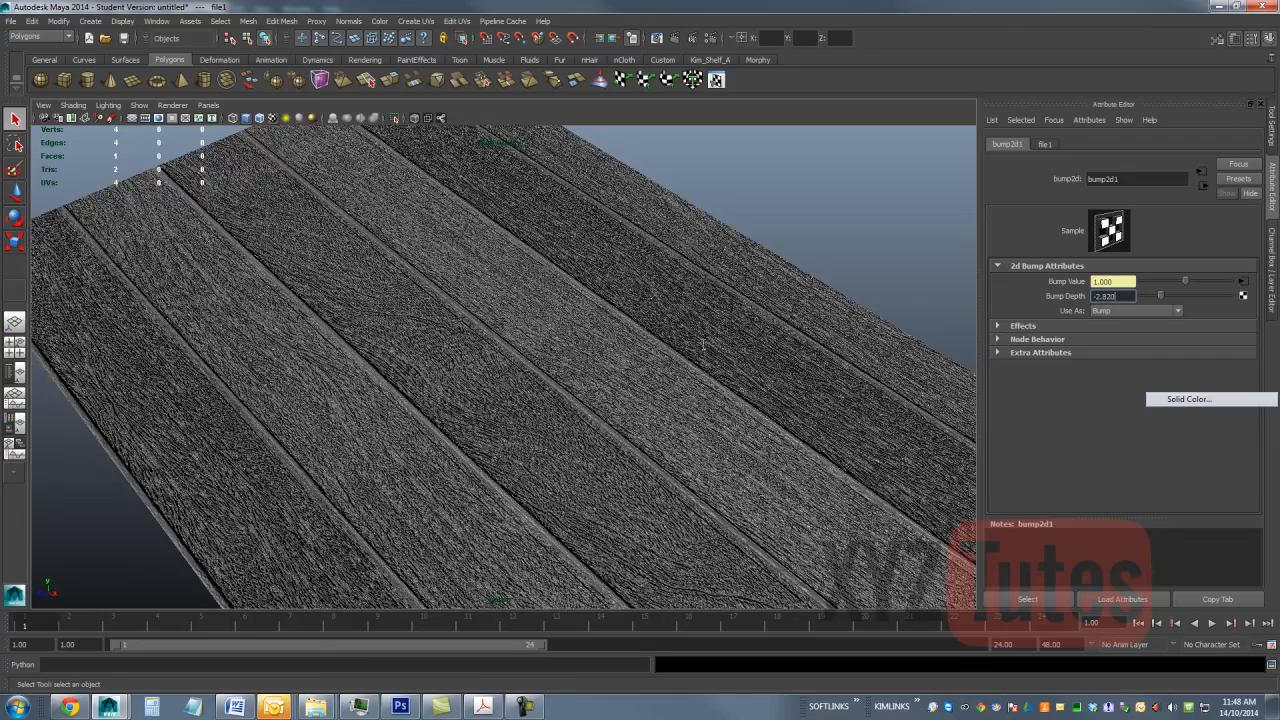
{"action": "left_click_drag", "start_coordinate": [1118, 296], "coordinate": [1088, 296]}
{"action": "key", "text": "BackSpace"}
{"action": "type", "text": ".25"}
{"action": "key", "text": "Return"}
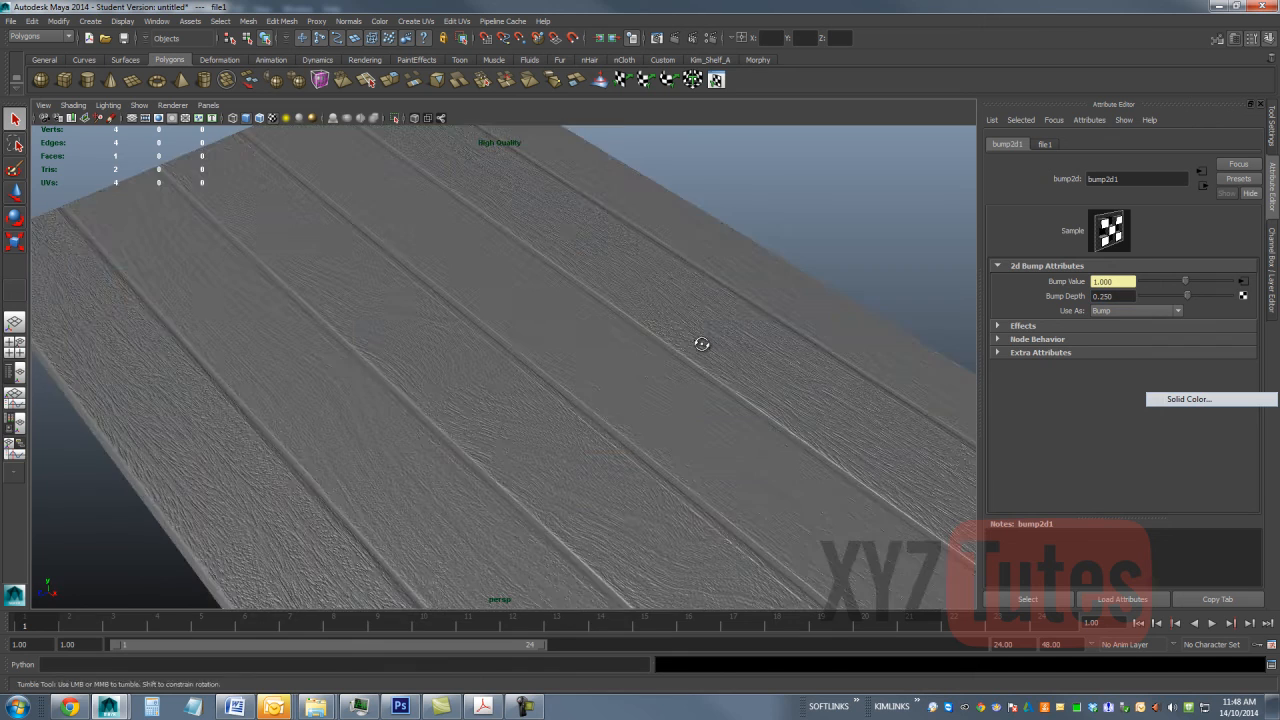
Step: Save the scene as WoodenPlanks_Step008_Preview.ma with the Maya ASCII file type
{"action": "left_click_drag", "start_coordinate": [697, 346], "coordinate": [705, 351]}
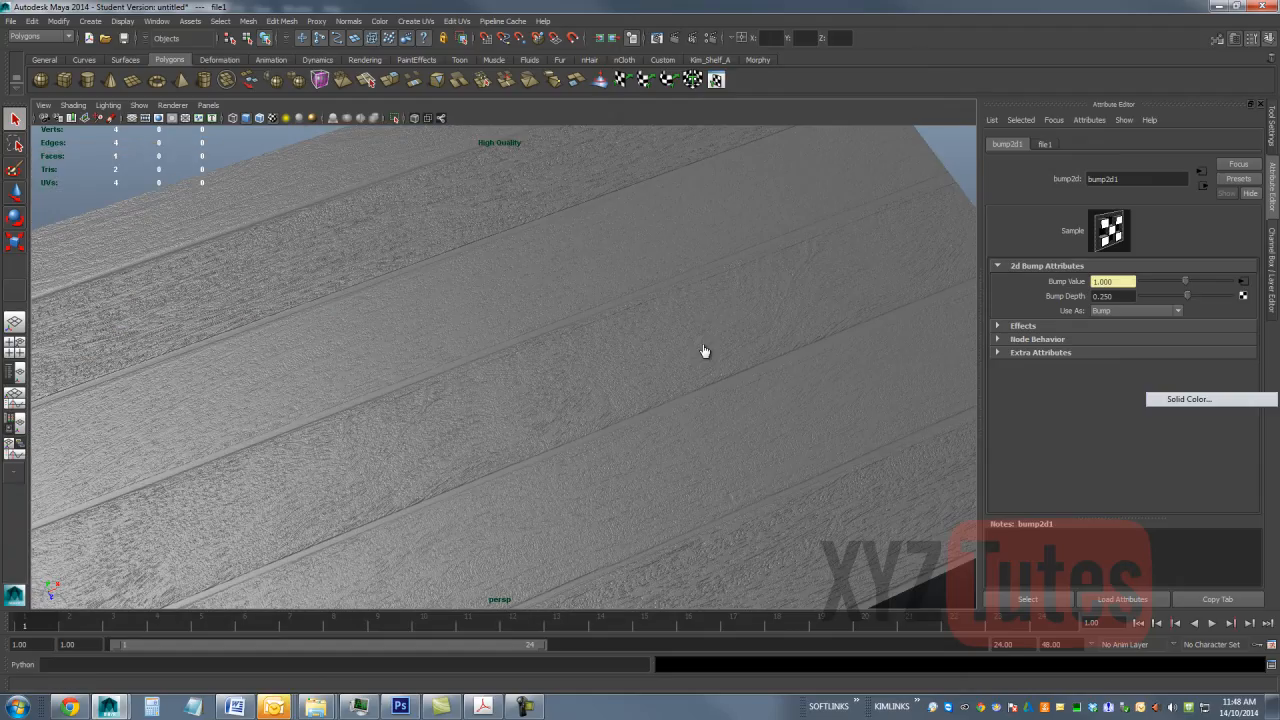
{"action": "left_click", "coordinate": [11, 21]}
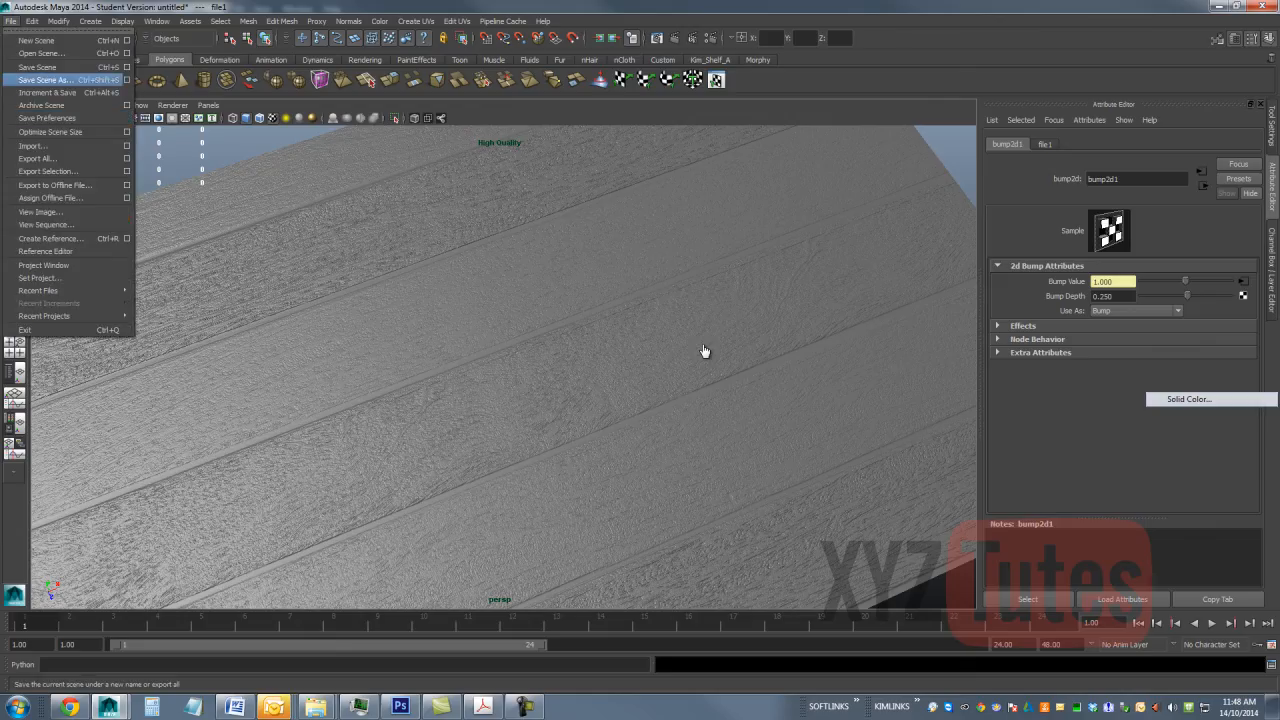
{"action": "left_click", "coordinate": [46, 80]}
{"action": "left_click", "coordinate": [700, 535]}
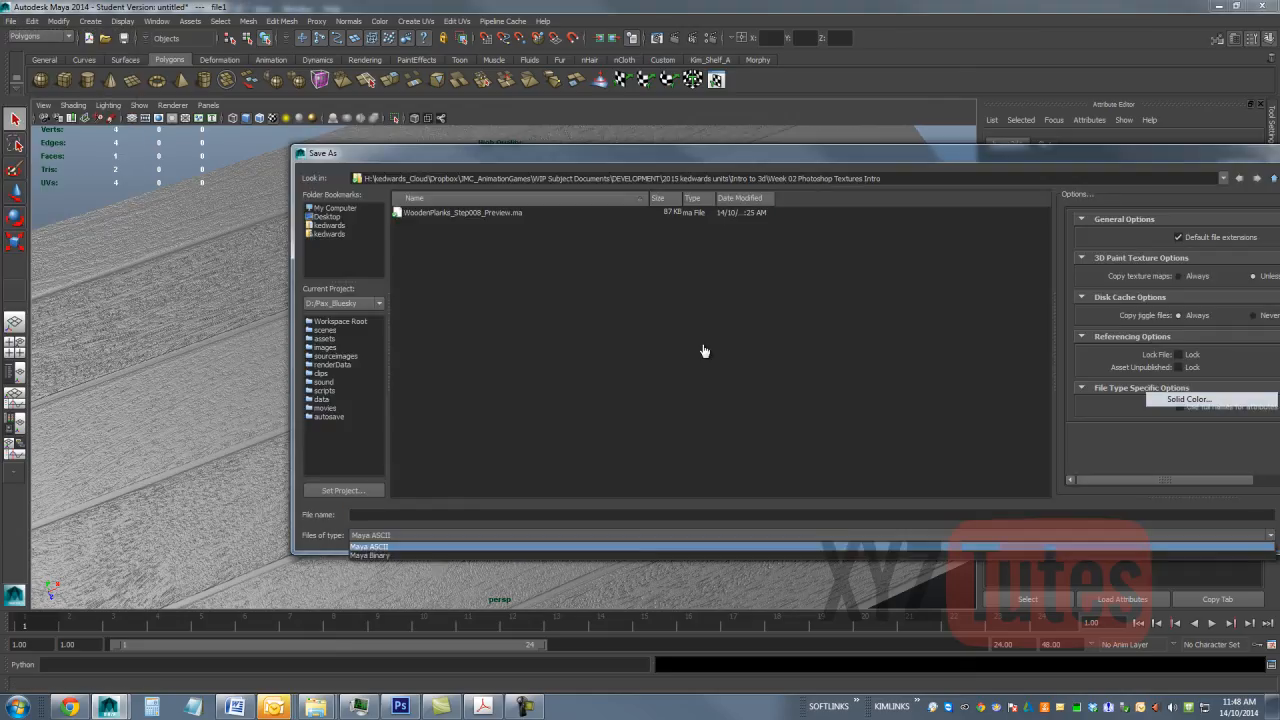
{"action": "left_click", "coordinate": [370, 555]}
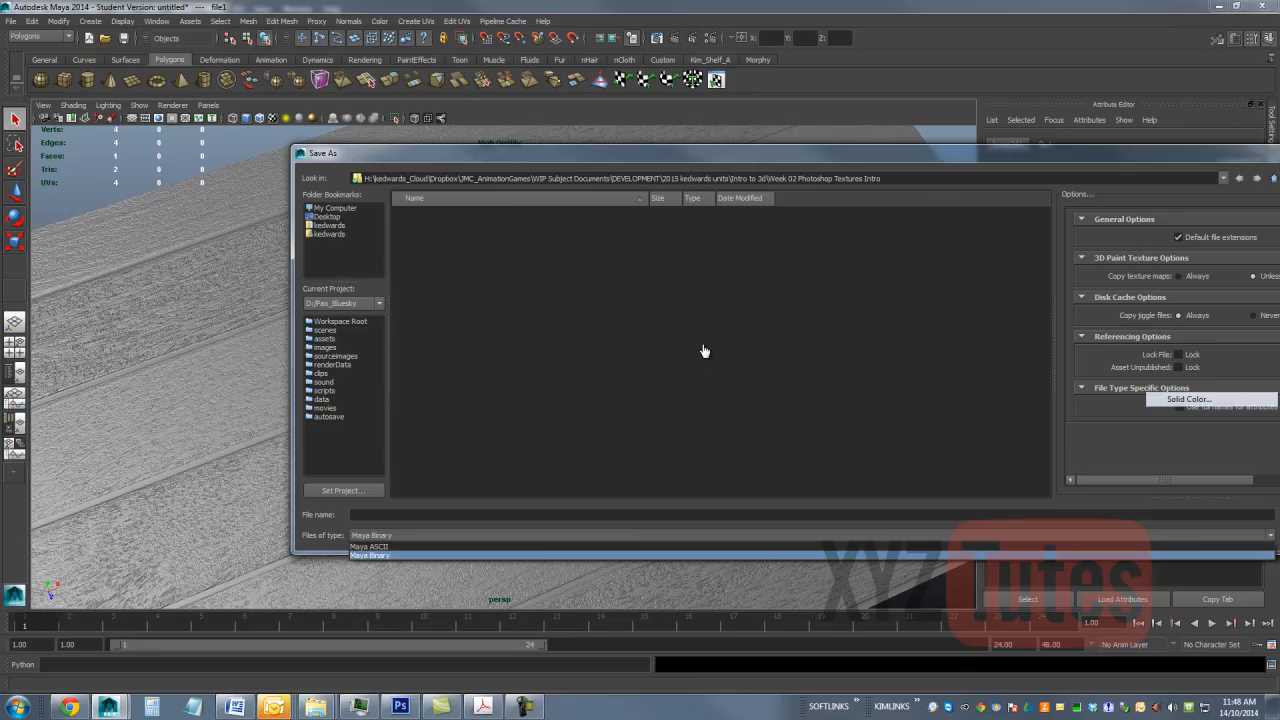
{"action": "left_click", "coordinate": [370, 546]}
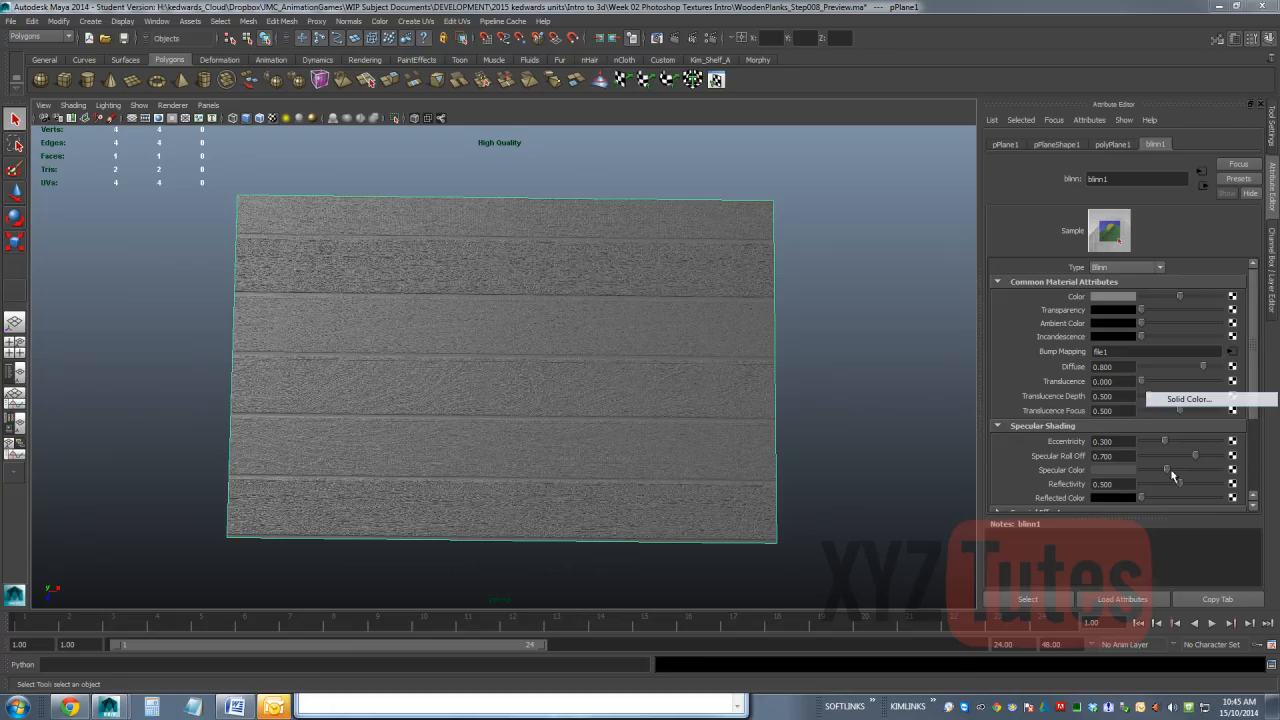
Step: Brighten the Blinn material's Specular Color to a mid grey and check the plane from a lower angle
{"action": "mouse_move", "coordinate": [1167, 470]}
{"action": "left_mouse_down"}
{"action": "mouse_move", "coordinate": [1219, 472]}
{"action": "mouse_move", "coordinate": [1171, 470]}
{"action": "mouse_move", "coordinate": [1199, 467]}
{"action": "mouse_move", "coordinate": [1181, 467]}
{"action": "left_mouse_up"}
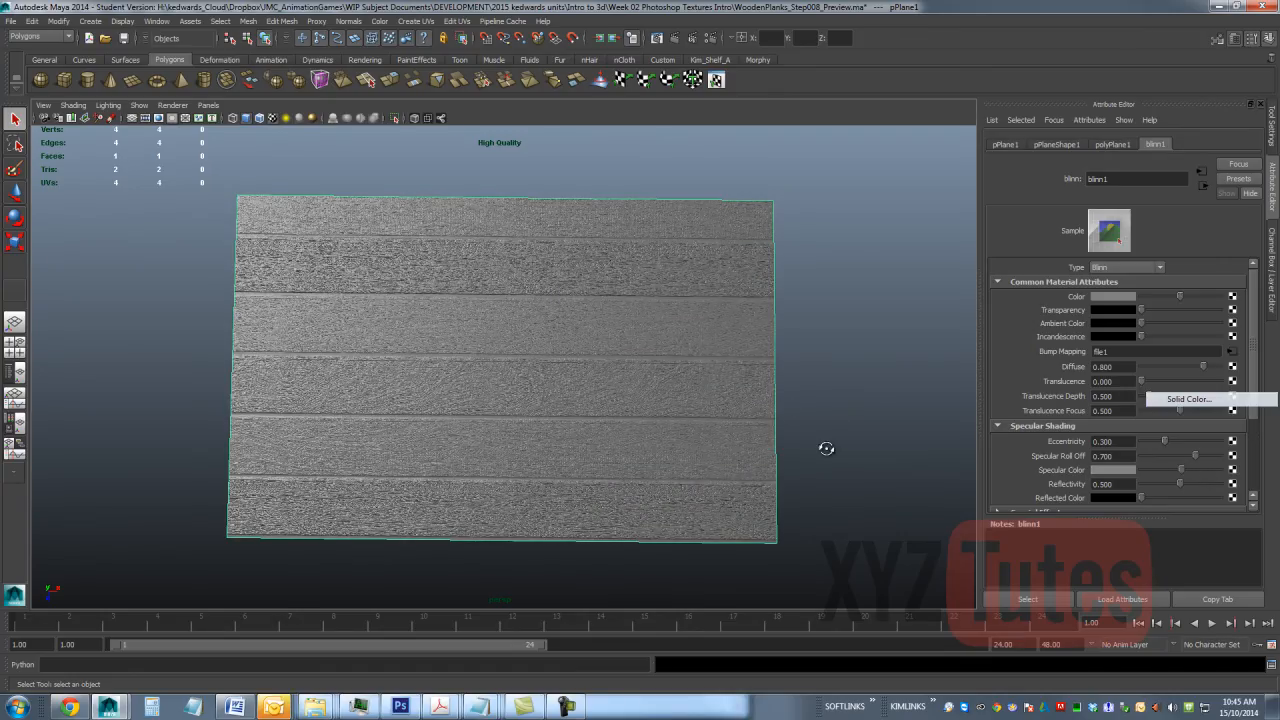
{"action": "left_click_drag", "start_coordinate": [826, 448], "coordinate": [809, 409]}
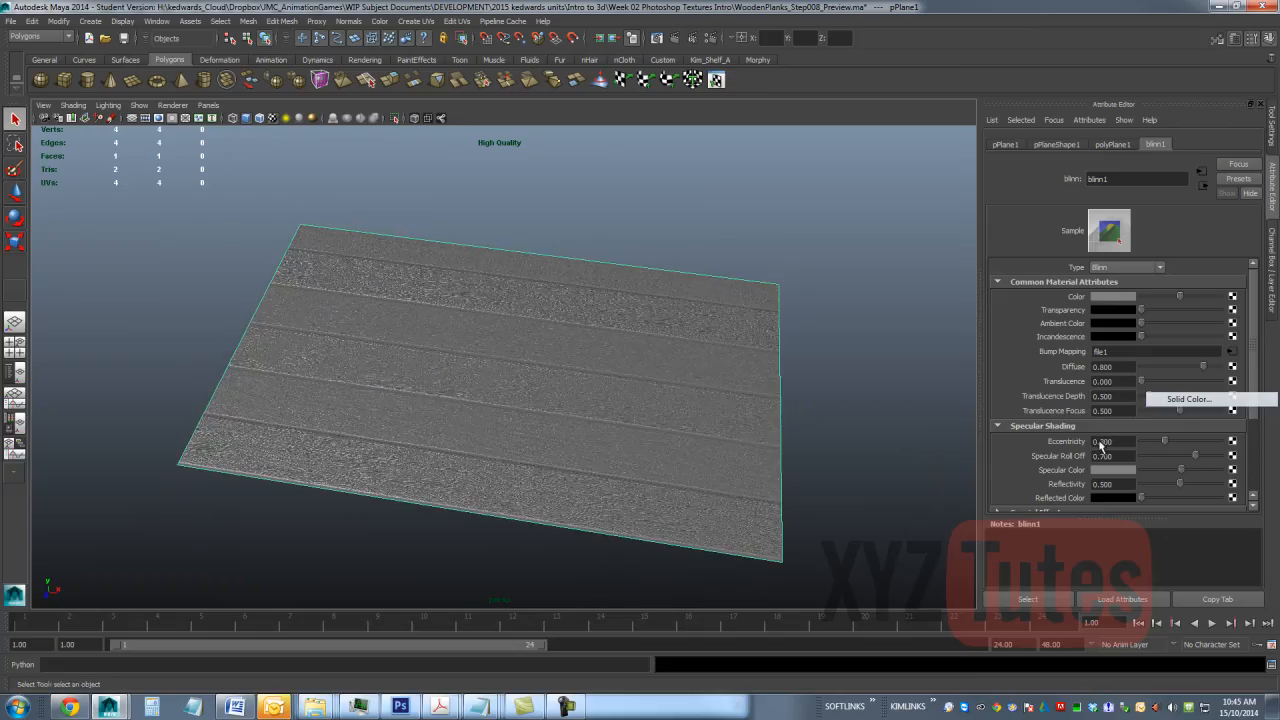
Step: Darken the Blinn material's Specular Color slightly and check the plank bump up close from several angles
{"action": "mouse_move", "coordinate": [1181, 469]}
{"action": "left_mouse_down"}
{"action": "mouse_move", "coordinate": [1210, 470]}
{"action": "mouse_move", "coordinate": [1170, 467]}
{"action": "left_mouse_up"}
{"action": "left_click_drag", "start_coordinate": [924, 420], "coordinate": [588, 374]}
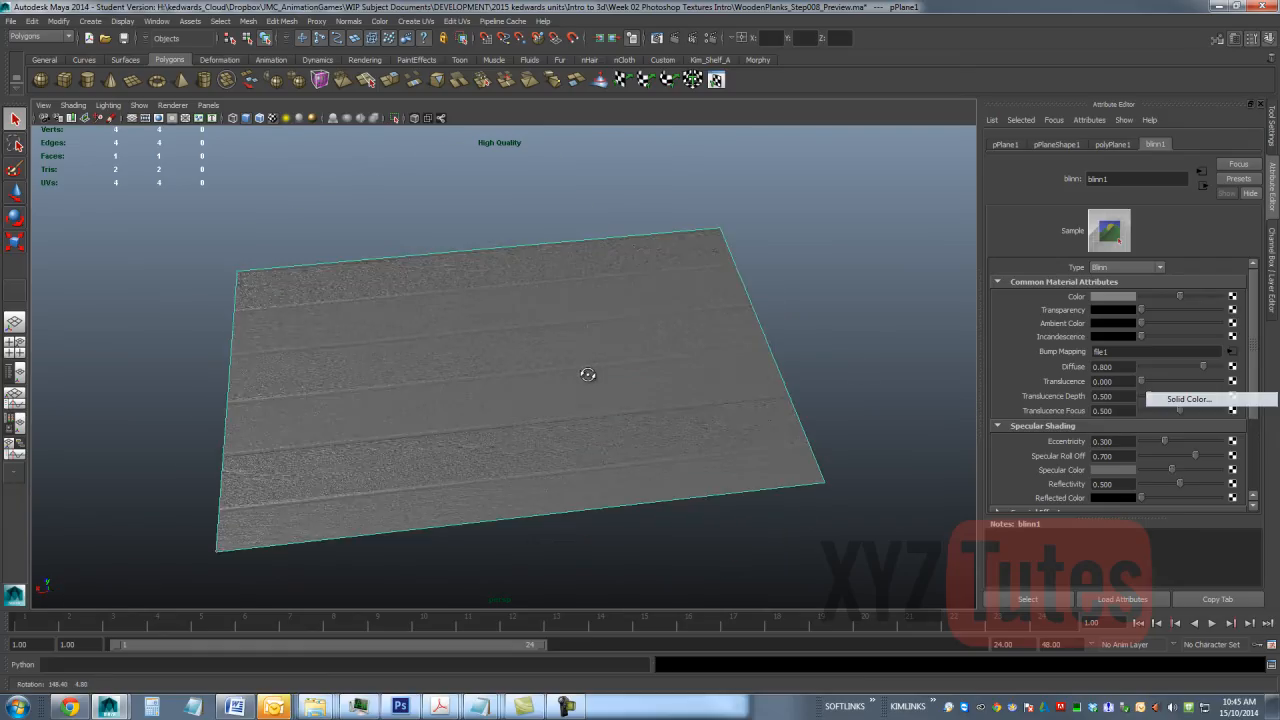
{"action": "scroll", "coordinate": [588, 374], "scroll_direction": "up", "scroll_amount": 2}
{"action": "scroll", "coordinate": [451, 334], "scroll_direction": "up", "scroll_amount": 3}
{"action": "left_click_drag", "start_coordinate": [451, 334], "coordinate": [597, 334]}
{"action": "left_click_drag", "start_coordinate": [664, 302], "coordinate": [932, 397]}
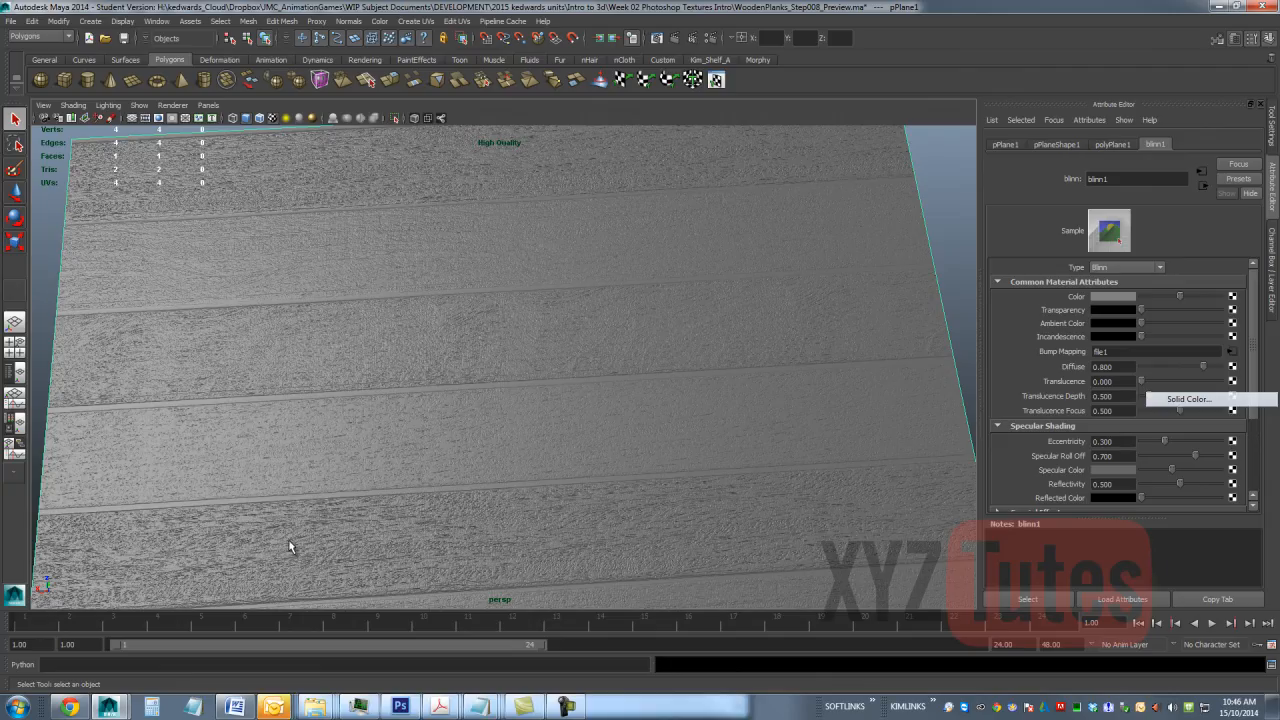
{"action": "mouse_move", "coordinate": [324, 522]}
{"action": "left_mouse_down", "text": "alt"}
{"action": "mouse_move", "coordinate": [306, 514]}
{"action": "mouse_move", "coordinate": [298, 533]}
{"action": "mouse_move", "coordinate": [335, 515]}
{"action": "left_mouse_up", "text": "alt"}
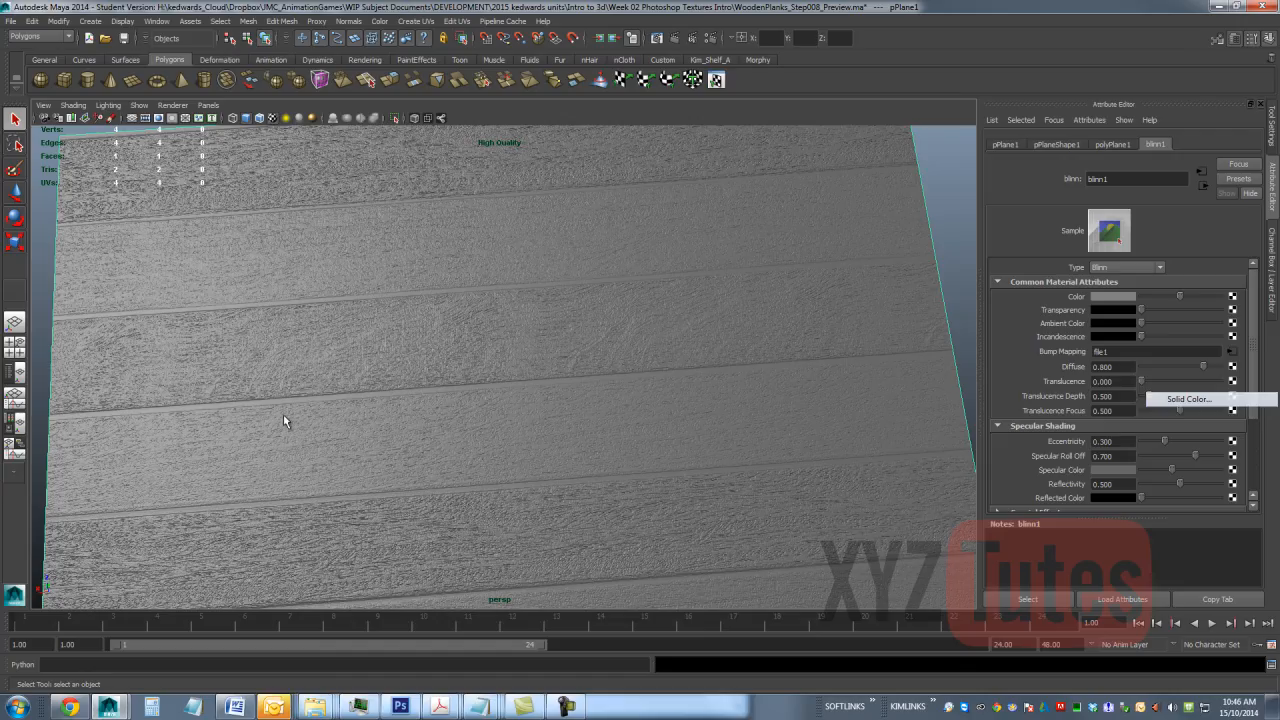
{"action": "left_click_drag", "start_coordinate": [271, 371], "coordinate": [310, 392], "text": "alt"}
{"action": "left_click_drag", "start_coordinate": [415, 328], "coordinate": [503, 394], "text": "alt"}
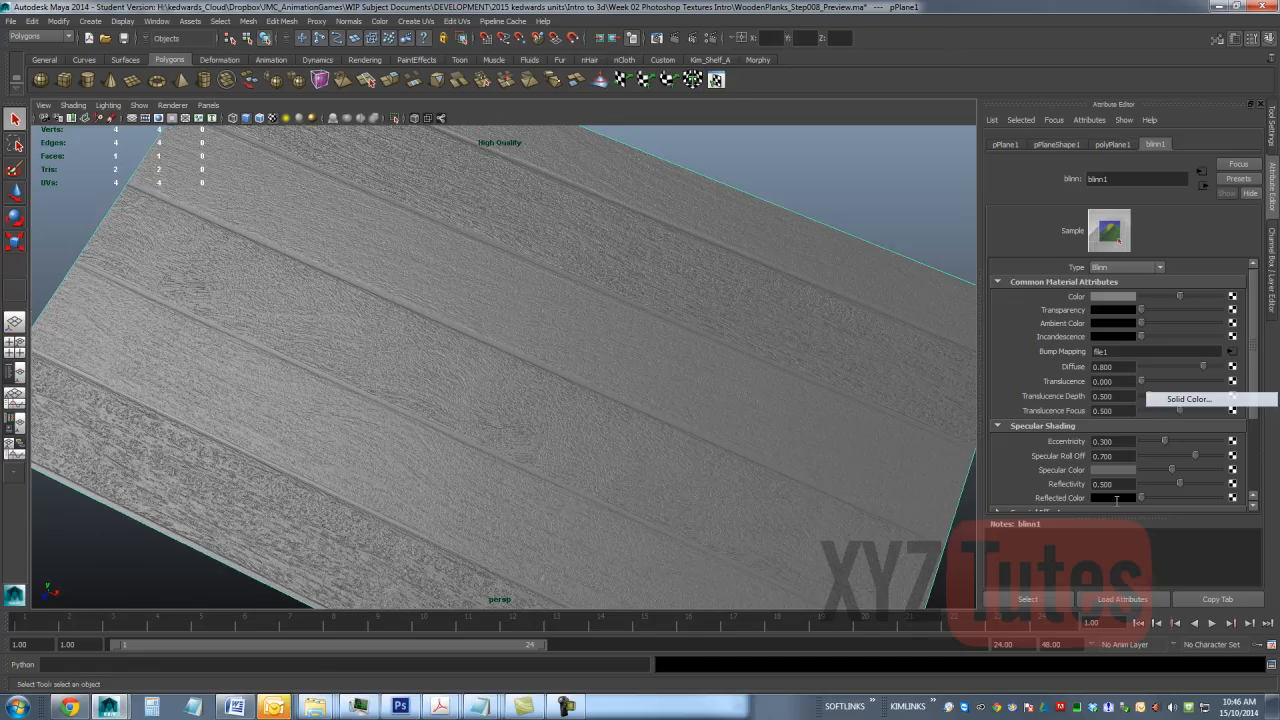
Step: Set the Blinn's Eccentricity to 0.385, then try a much lower Specular Roll Off before setting it to 0.65
{"action": "left_click", "coordinate": [1125, 443]}
{"action": "type", "text": "0.385"}
{"action": "key", "text": "Return"}
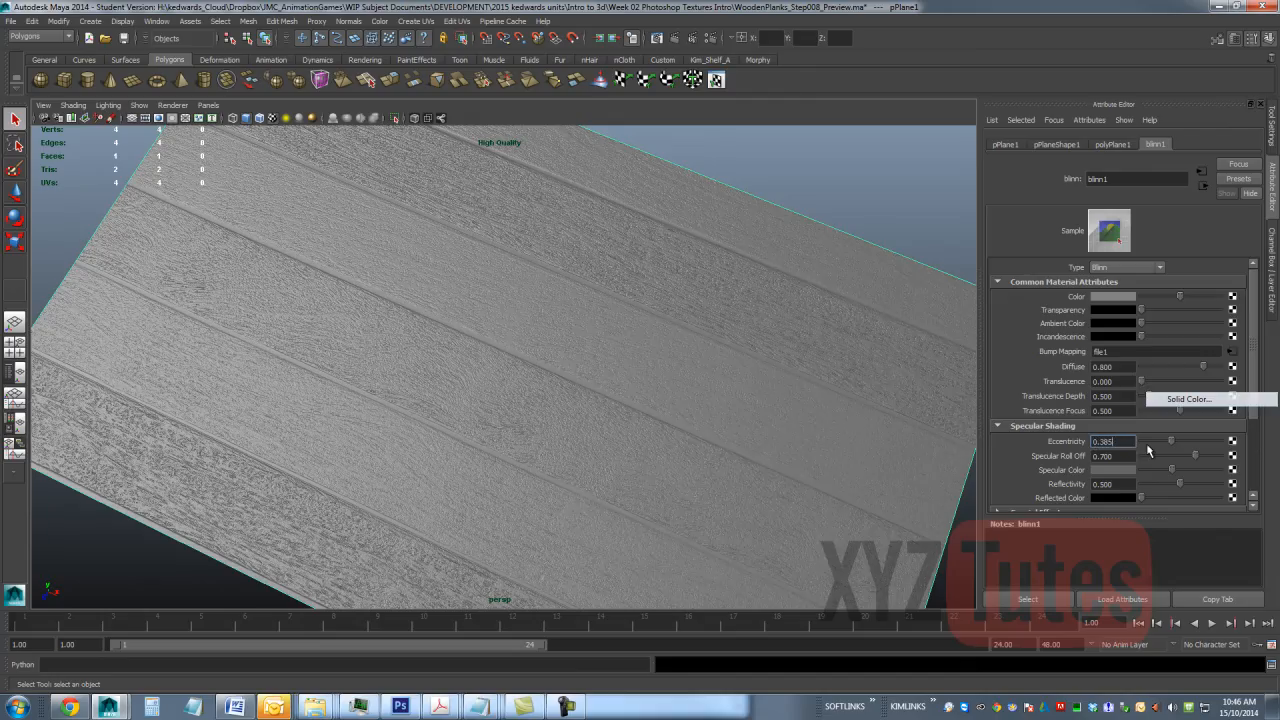
{"action": "mouse_move", "coordinate": [1171, 443]}
{"action": "left_mouse_down"}
{"action": "mouse_move", "coordinate": [1200, 443]}
{"action": "mouse_move", "coordinate": [1184, 453]}
{"action": "mouse_move", "coordinate": [1193, 461]}
{"action": "left_mouse_up"}
{"action": "key", "text": "ctrl+z"}
{"action": "mouse_move", "coordinate": [1184, 460]}
{"action": "left_mouse_down"}
{"action": "mouse_move", "coordinate": [1135, 478]}
{"action": "mouse_move", "coordinate": [1183, 472]}
{"action": "mouse_move", "coordinate": [993, 472]}
{"action": "left_mouse_up"}
{"action": "type", "text": "0.65"}
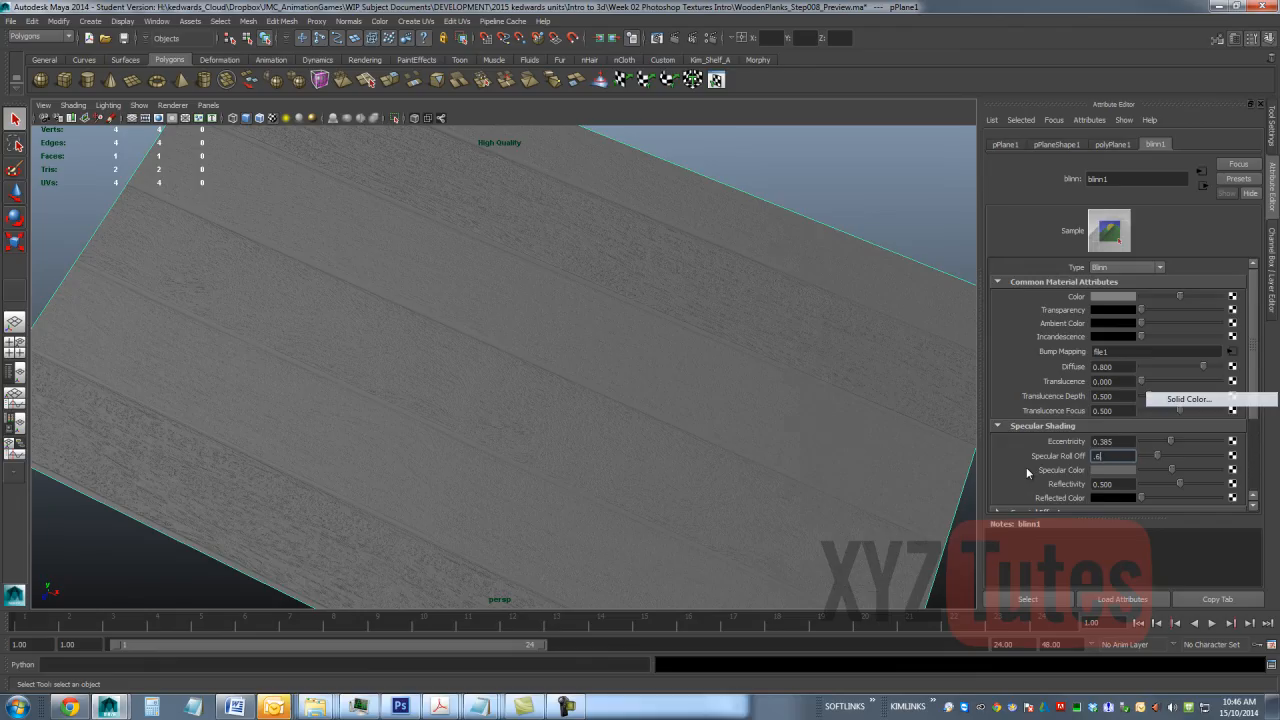
{"action": "key", "text": "Return"}
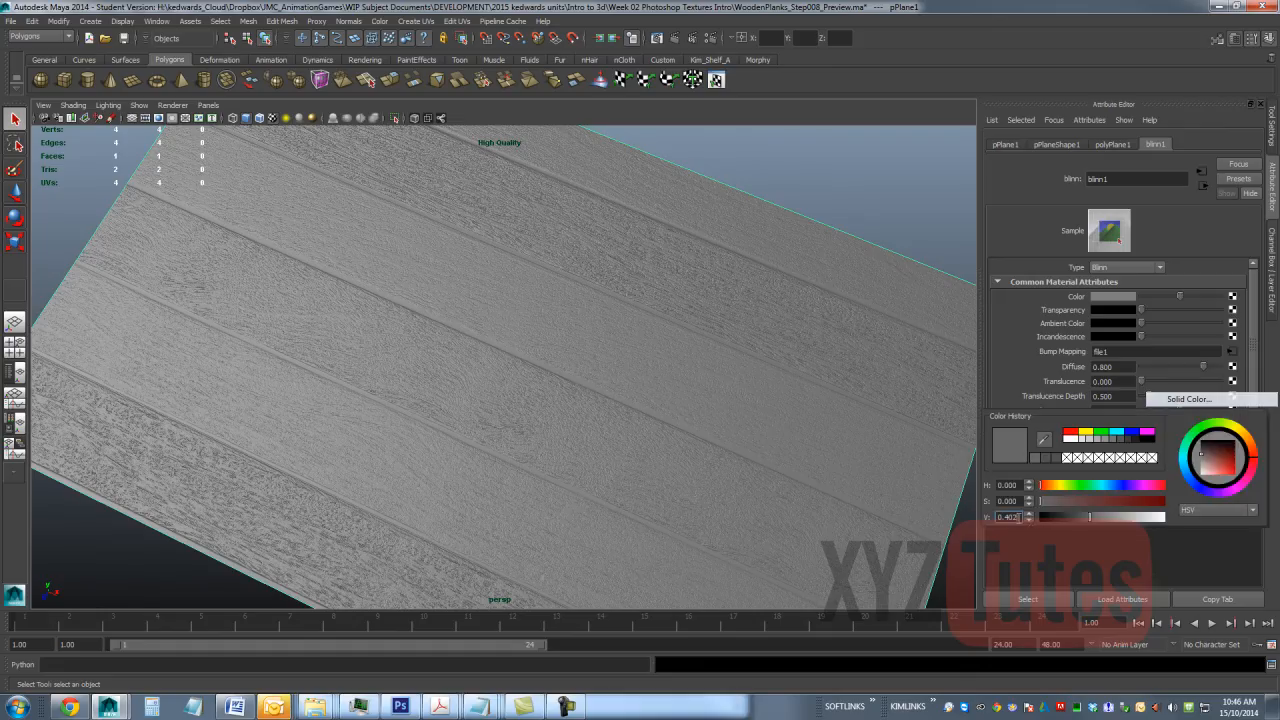
Step: Try a pure white Specular Color with a value of 1.000 and check the planks from another angle
{"action": "left_click_drag", "start_coordinate": [1020, 518], "coordinate": [926, 540]}
{"action": "left_click", "coordinate": [1116, 470]}
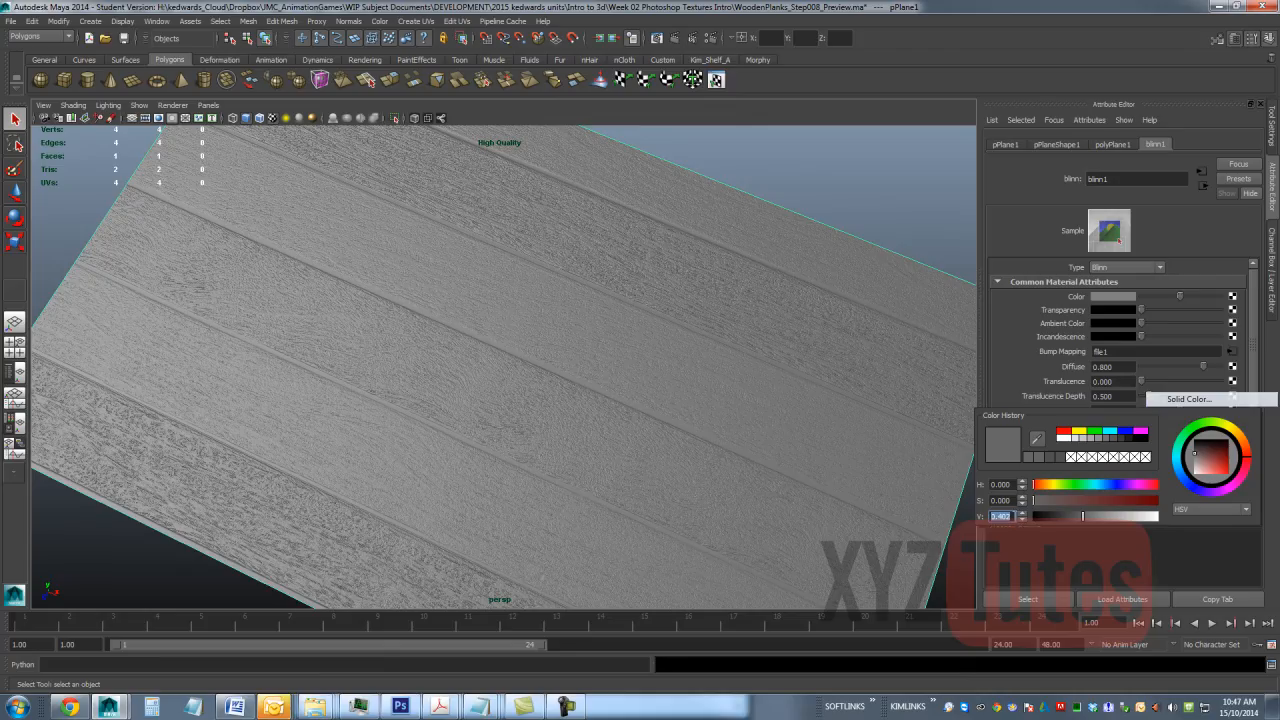
{"action": "left_click_drag", "start_coordinate": [1087, 516], "coordinate": [1160, 516]}
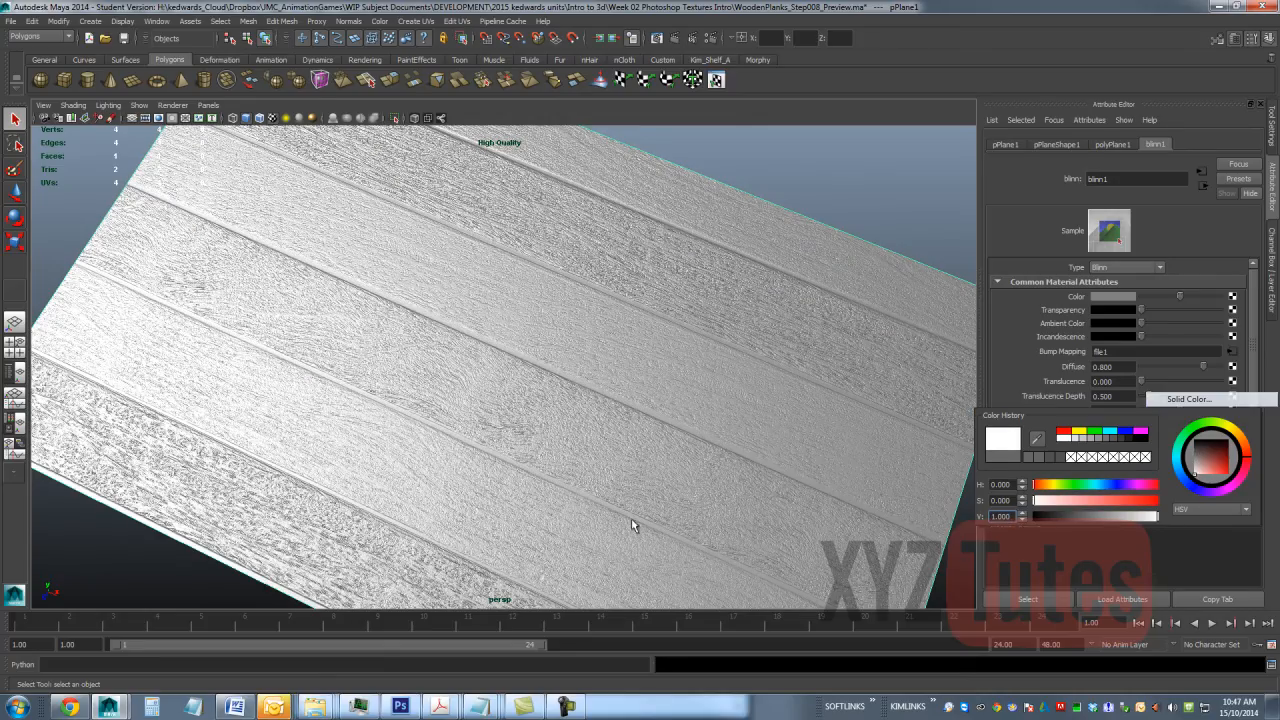
{"action": "left_click_drag", "start_coordinate": [538, 521], "coordinate": [488, 480], "text": "alt"}
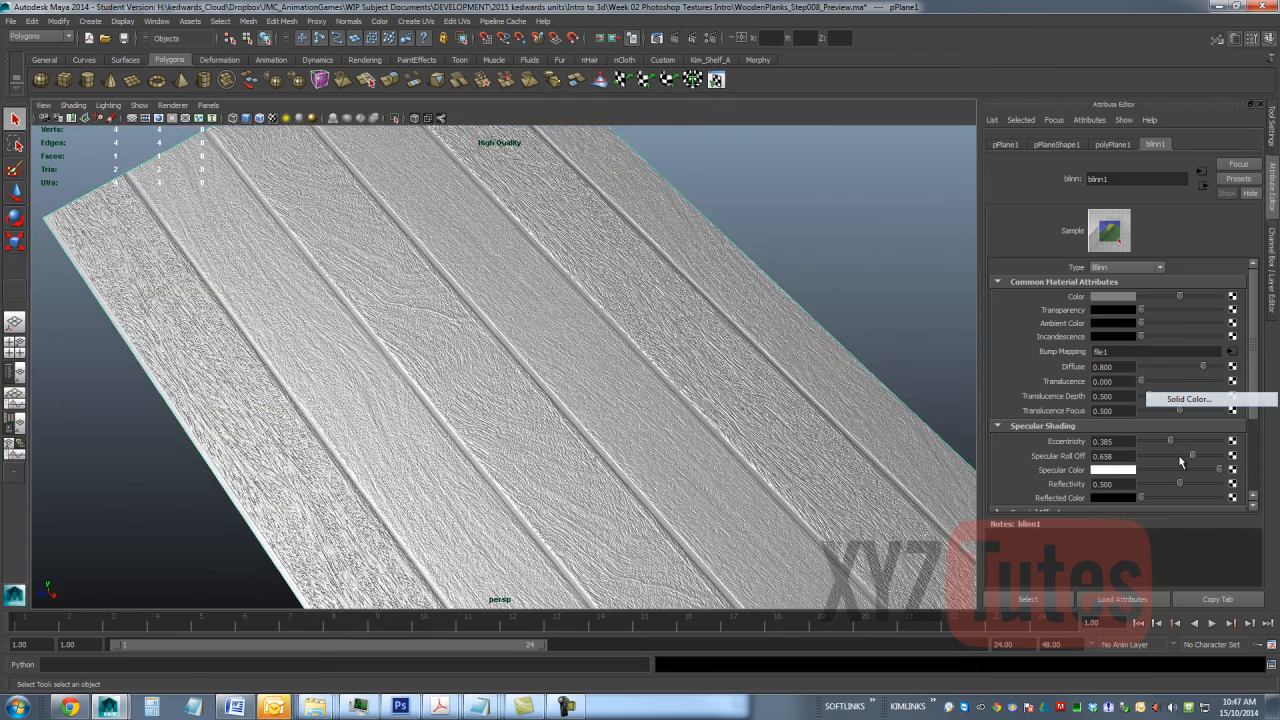
Step: Set the Blinn's Eccentricity to 0.350 and its Specular Roll Off to 0.65
{"action": "mouse_move", "coordinate": [1188, 458]}
{"action": "left_mouse_down"}
{"action": "mouse_move", "coordinate": [1145, 469]}
{"action": "mouse_move", "coordinate": [1190, 458]}
{"action": "mouse_move", "coordinate": [1150, 445]}
{"action": "mouse_move", "coordinate": [1168, 449]}
{"action": "left_mouse_up"}
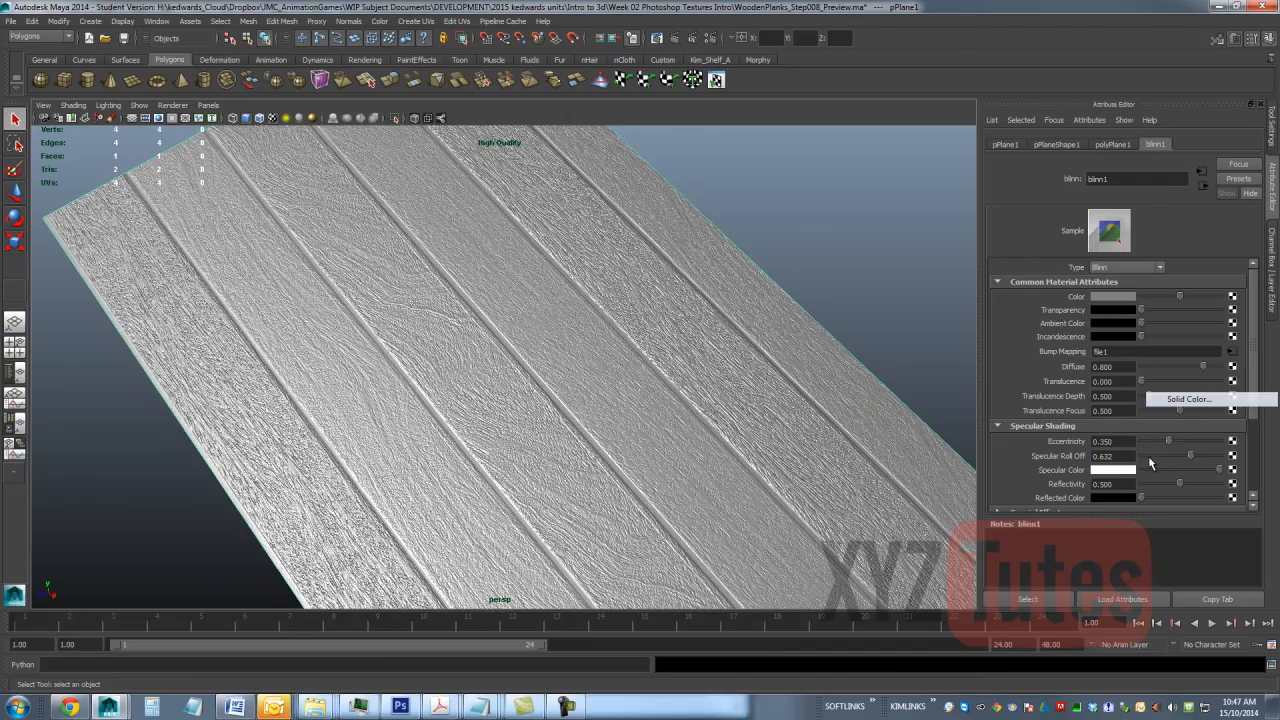
{"action": "double_click", "coordinate": [1102, 457]}
{"action": "type", "text": "0.65"}
{"action": "key", "text": "Return"}
Step: Set the Specular Color's HSV value to 0.4 and check the plane from a different angle
{"action": "left_click", "coordinate": [1107, 474]}
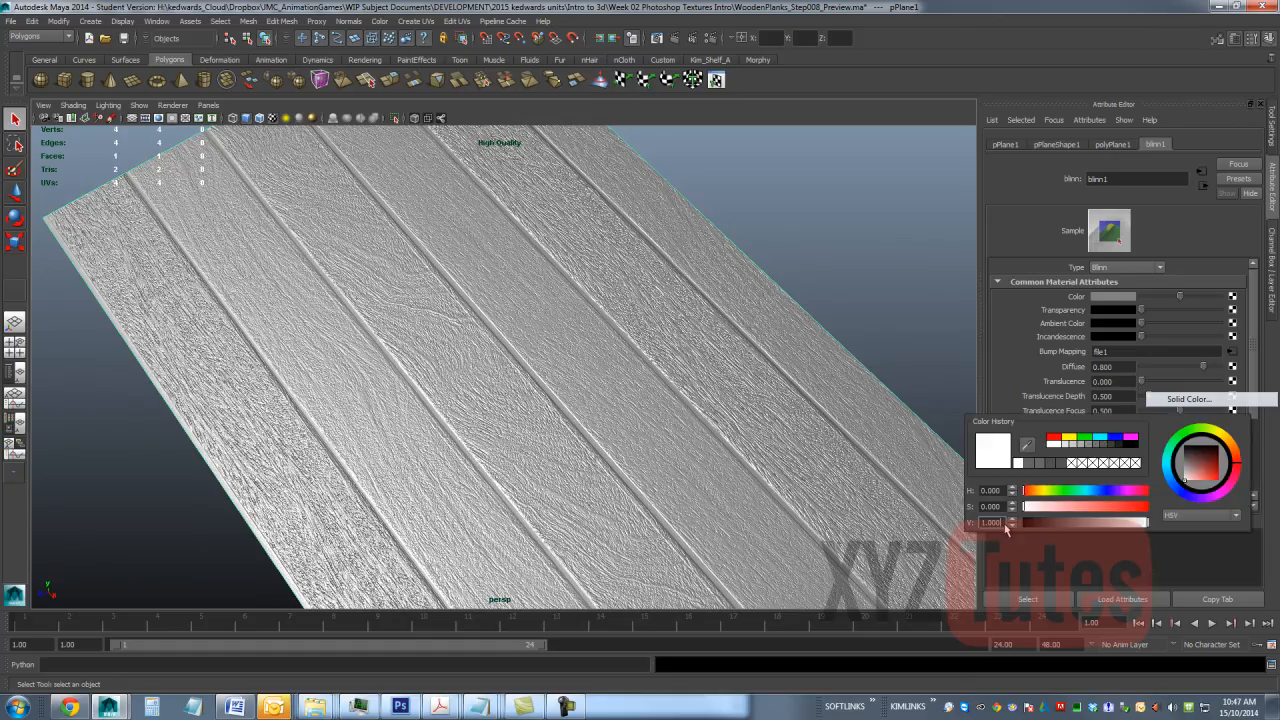
{"action": "left_click", "coordinate": [996, 523]}
{"action": "type", "text": "0.4"}
{"action": "key", "text": "Return"}
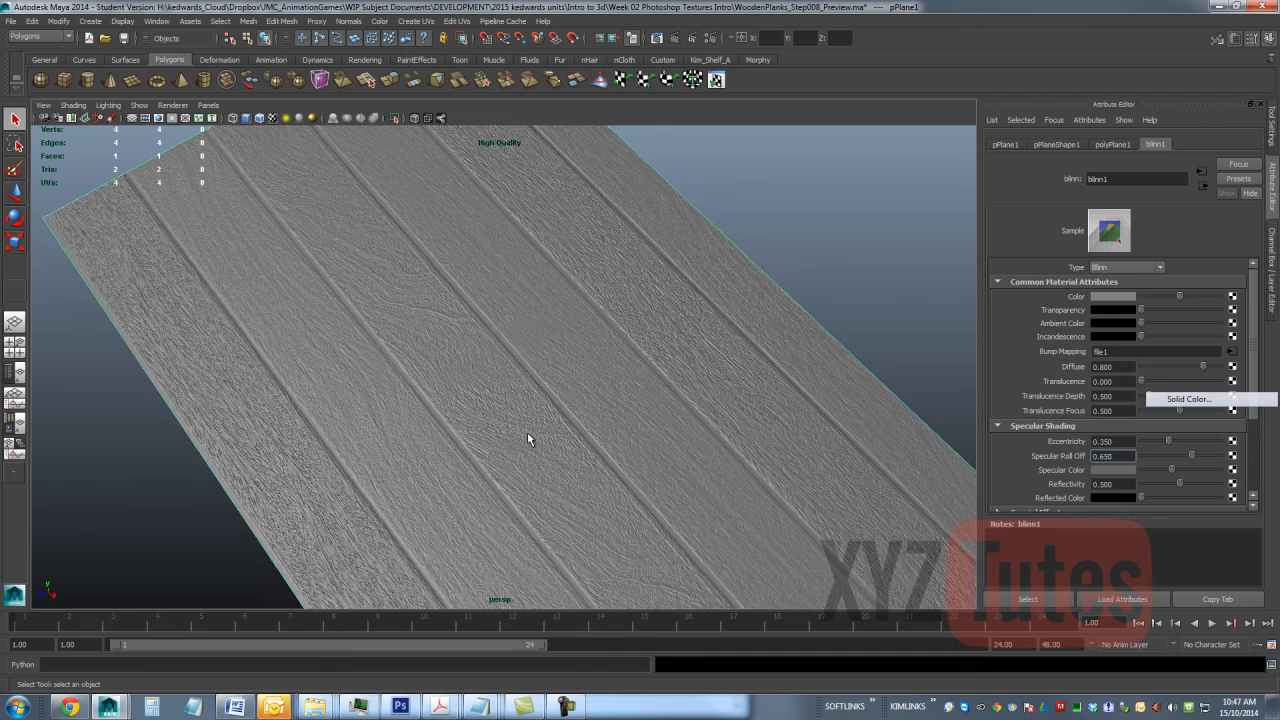
{"action": "left_click_drag", "start_coordinate": [528, 435], "coordinate": [415, 470]}
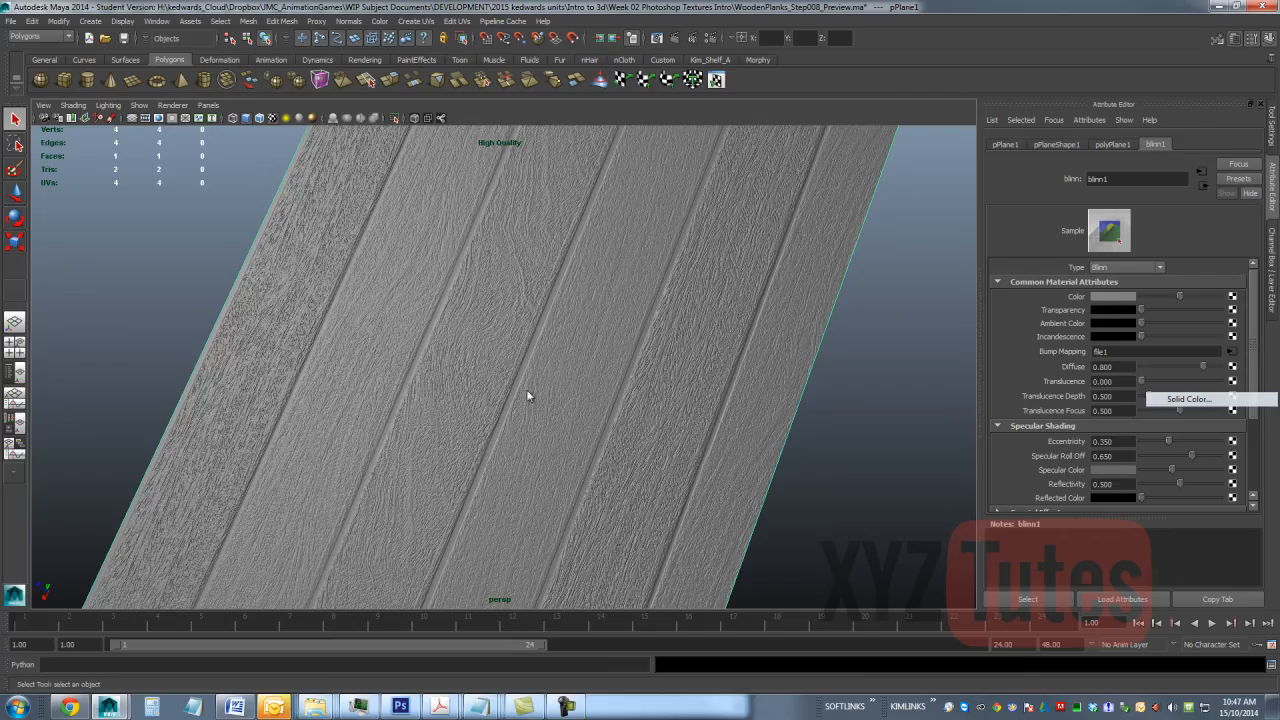
Step: Switch to Photoshop, group the layers from Step 6 Adjust Image down to Step5_BackGround as Bump, and check the group's visibility
{"action": "left_click", "coordinate": [396, 710]}
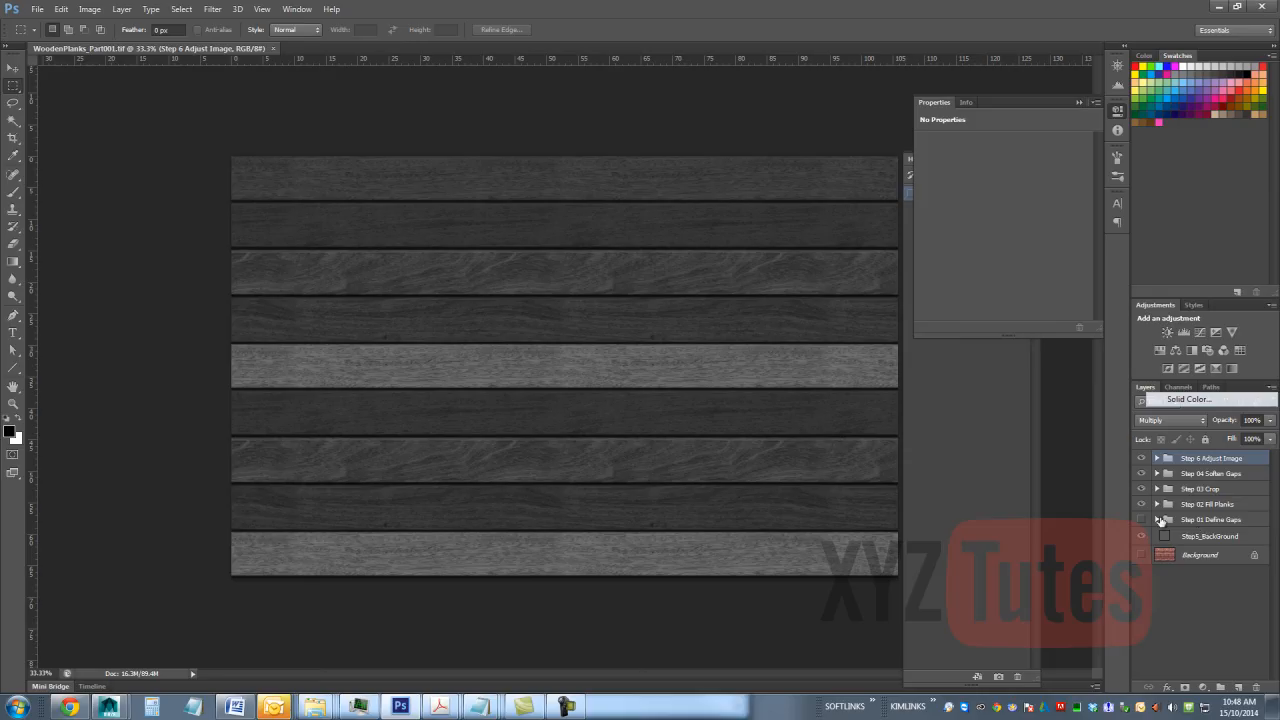
{"action": "left_click", "coordinate": [1195, 538], "text": "shift"}
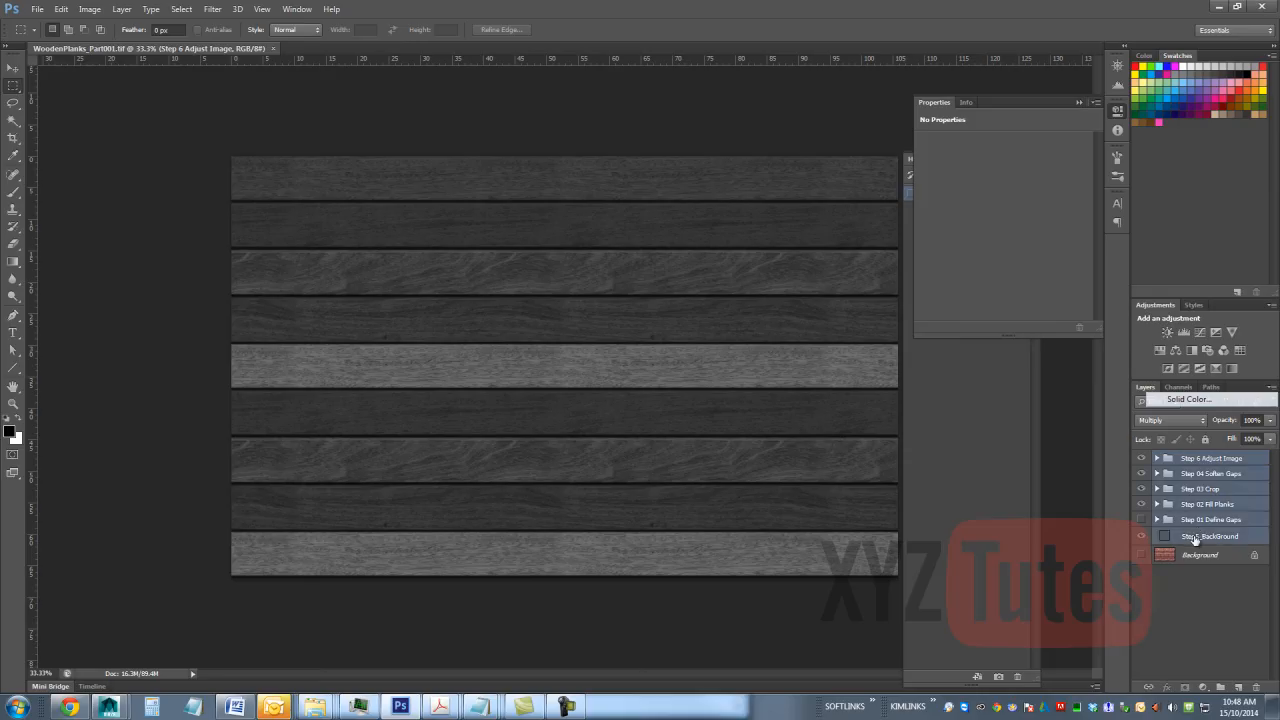
{"action": "key", "text": "ctrl+g"}
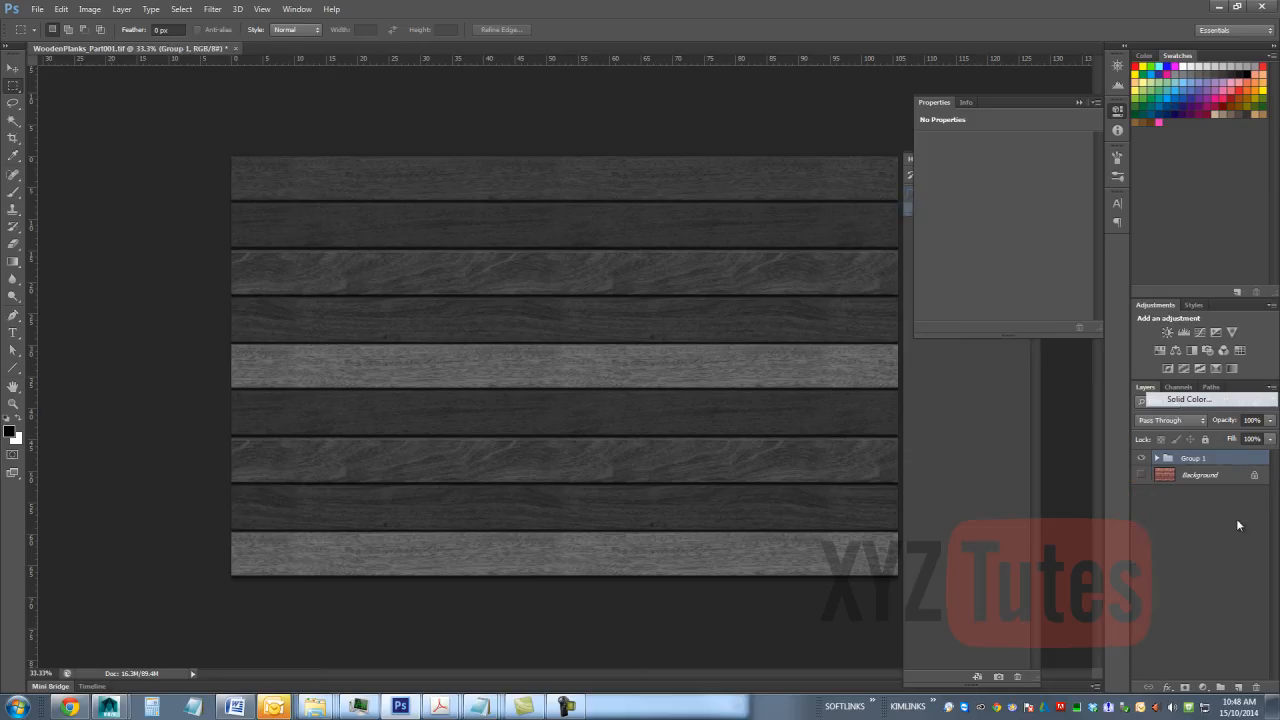
{"action": "double_click", "coordinate": [1193, 458]}
{"action": "type", "text": "Bump"}
{"action": "key", "text": "Return"}
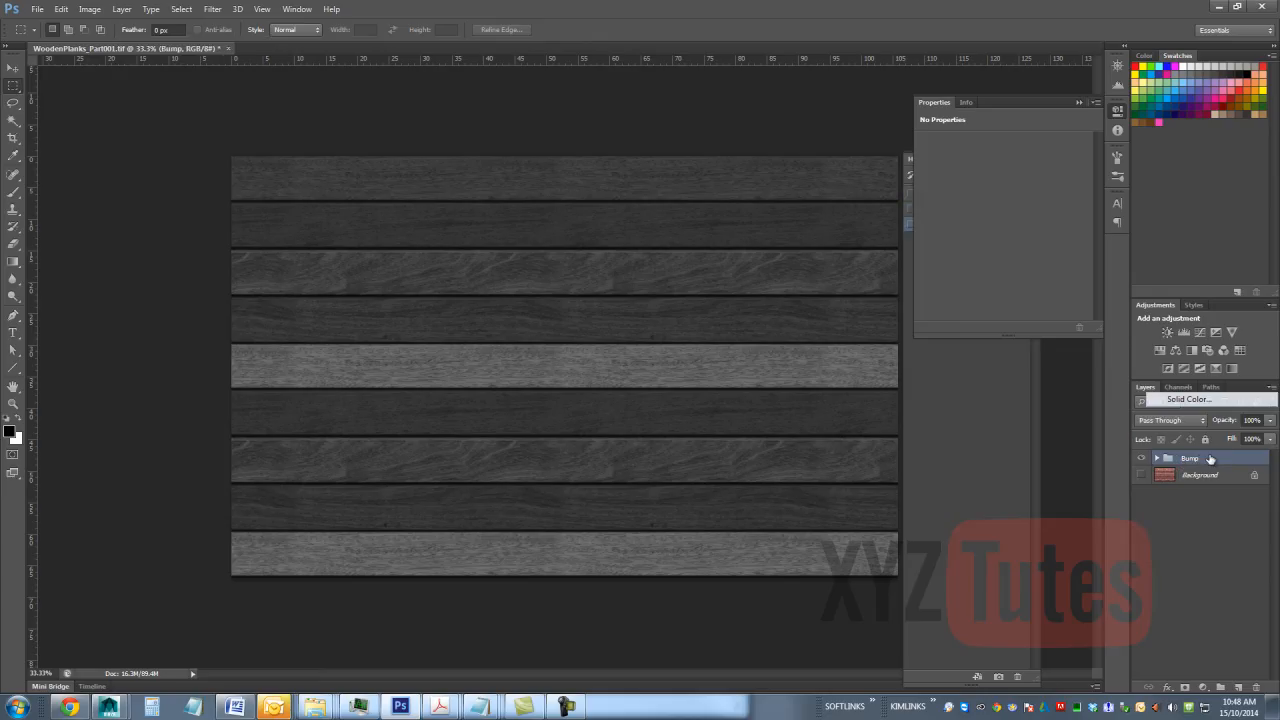
{"action": "left_click", "coordinate": [1142, 458]}
{"action": "left_click", "coordinate": [1142, 458]}
Step: Add a Solid Color fill layer above the Bump group with a grey of 40% brightness
{"action": "left_click", "coordinate": [1238, 593]}
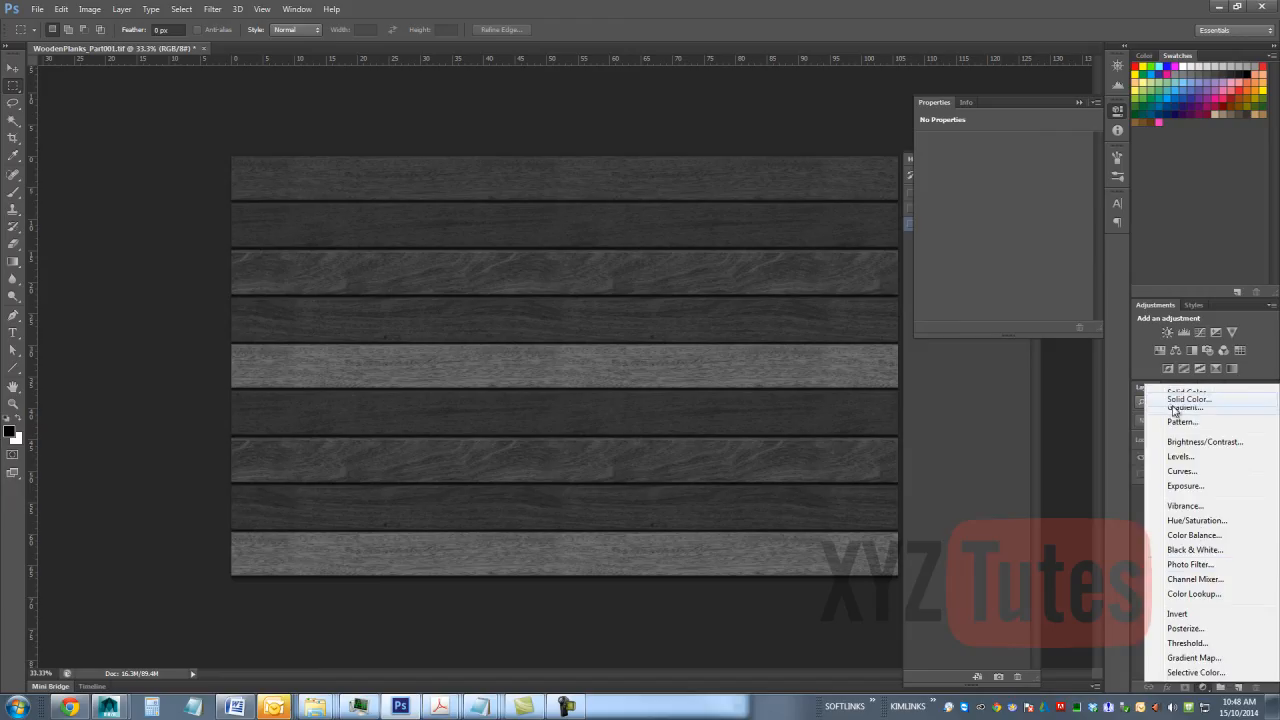
{"action": "left_click", "coordinate": [1205, 397]}
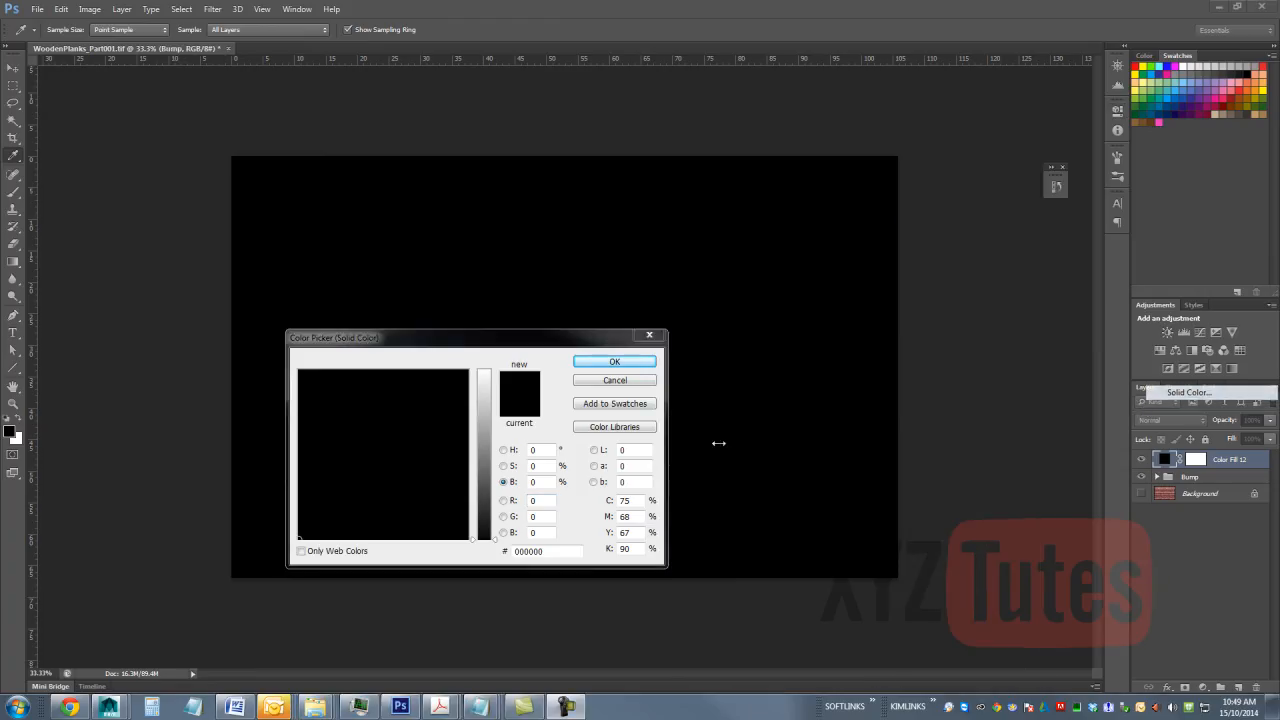
{"action": "left_click", "coordinate": [547, 483]}
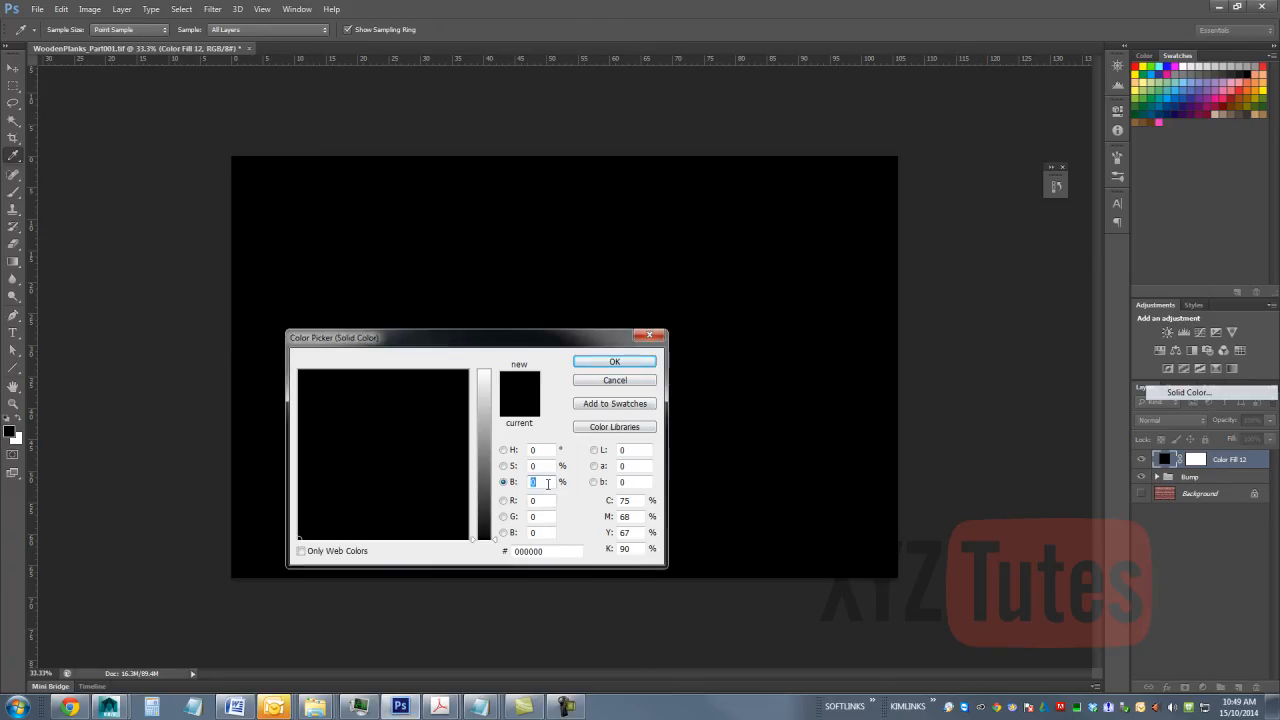
{"action": "type", "text": "40"}
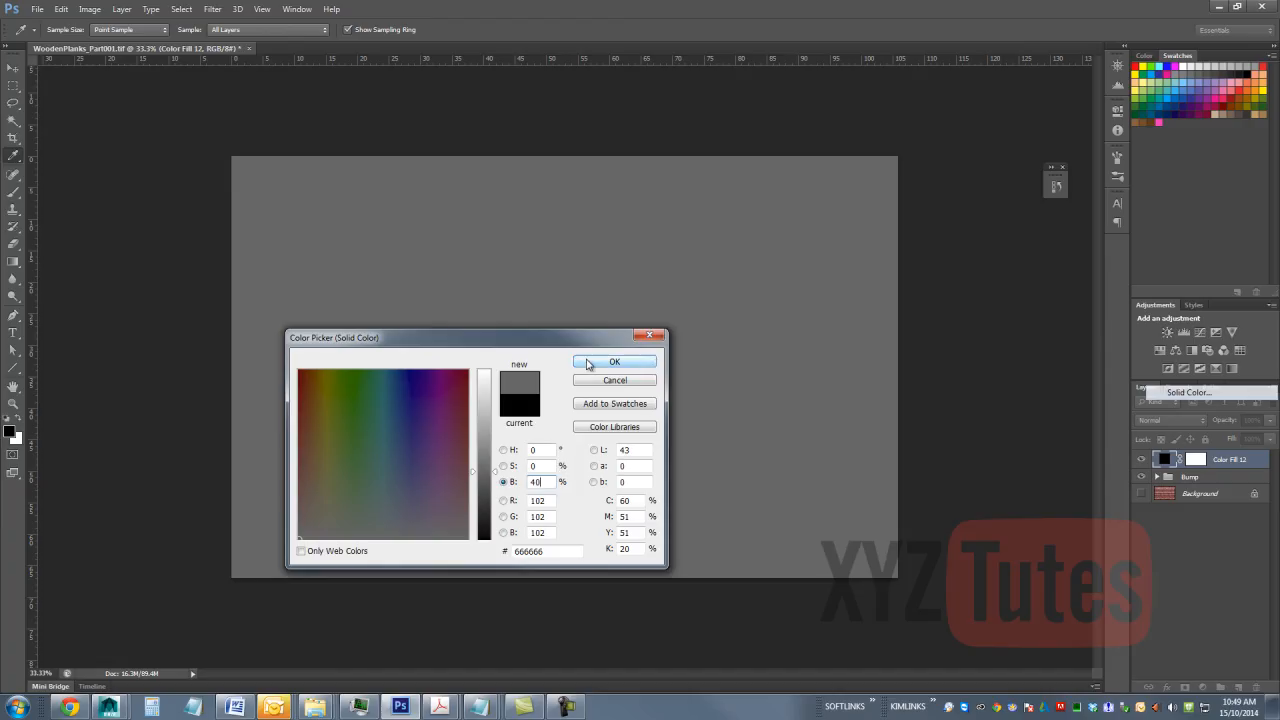
{"action": "left_click", "coordinate": [611, 363]}
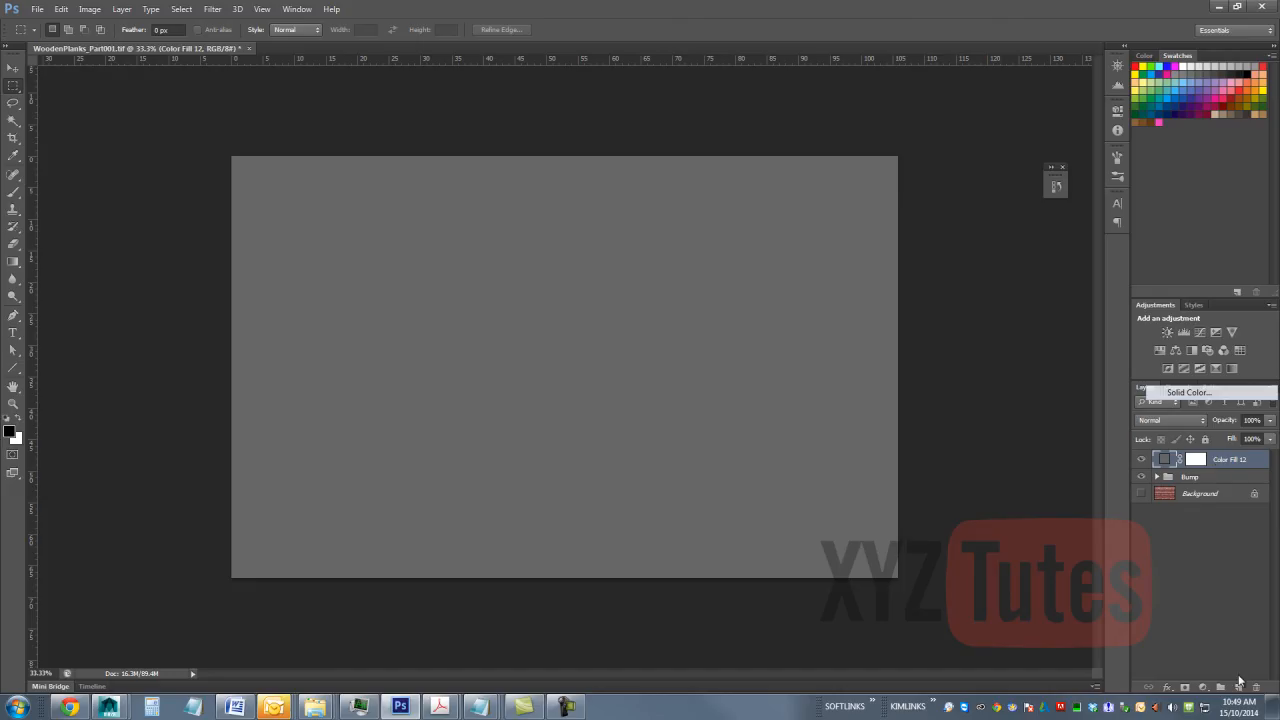
Step: Add a black Solid Color fill layer and place it beneath the grey fill layer
{"action": "left_click", "coordinate": [1203, 688]}
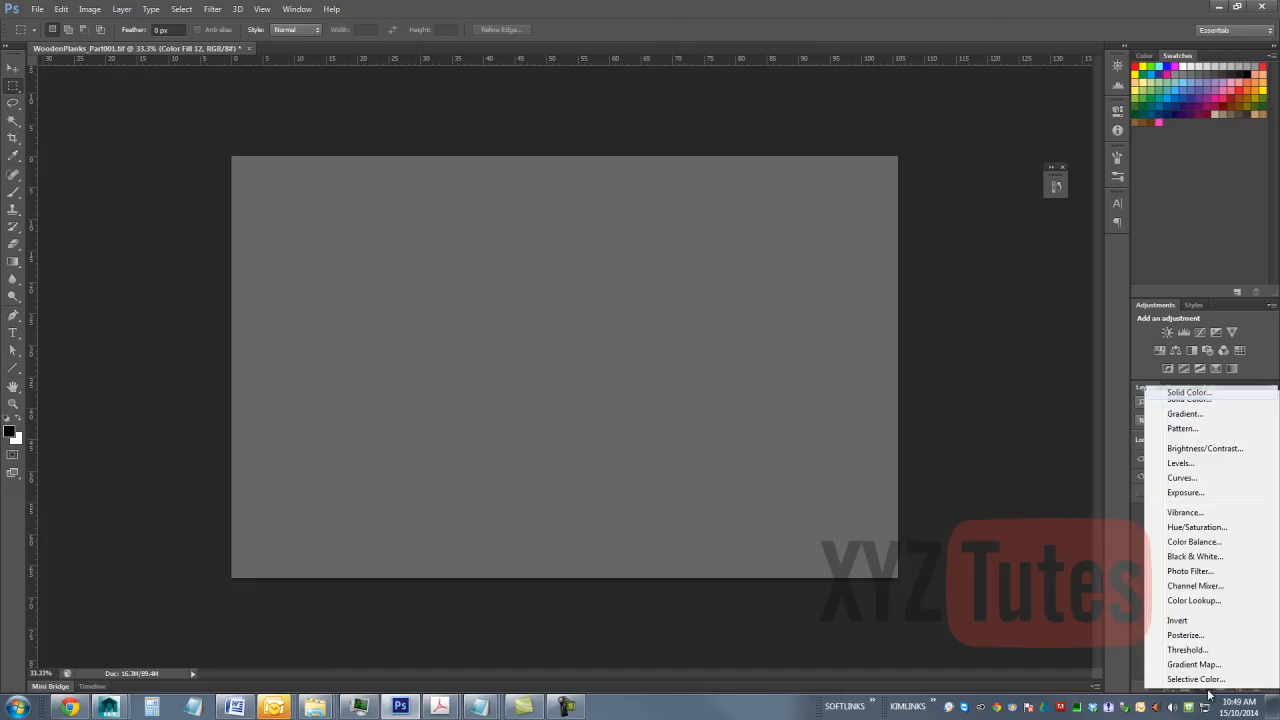
{"action": "left_click", "coordinate": [1190, 396]}
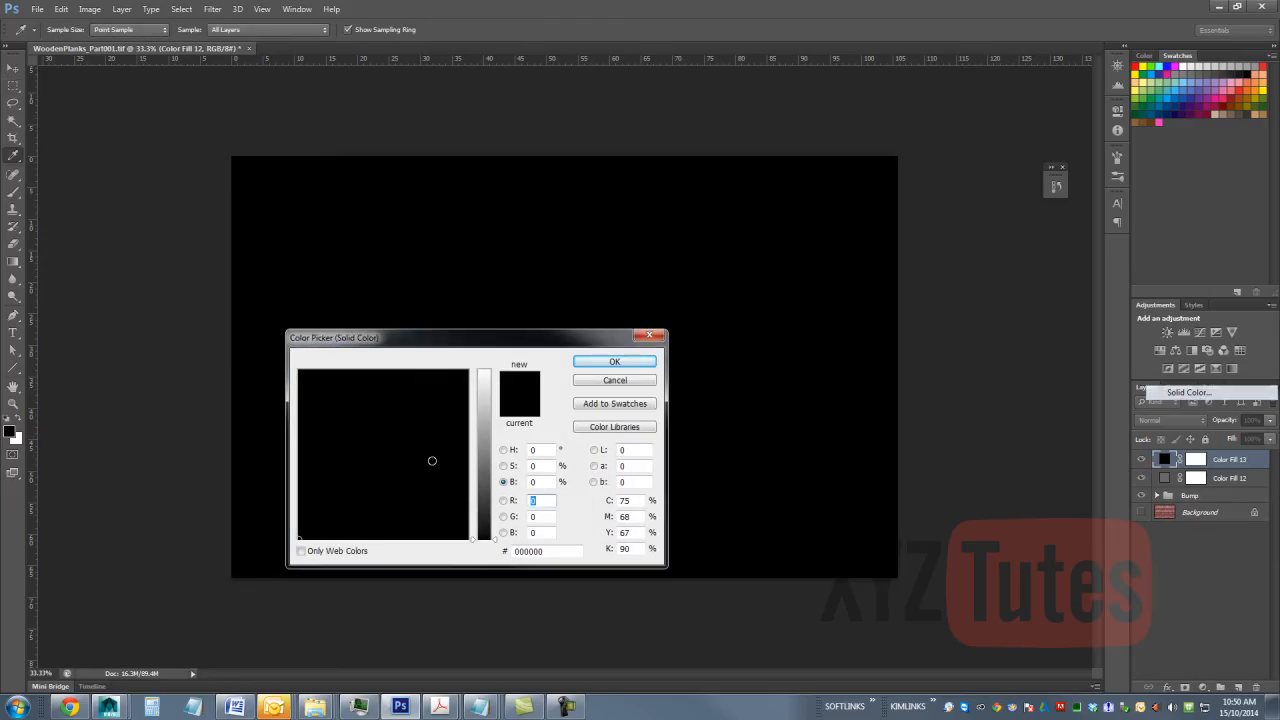
{"action": "left_click", "coordinate": [630, 362]}
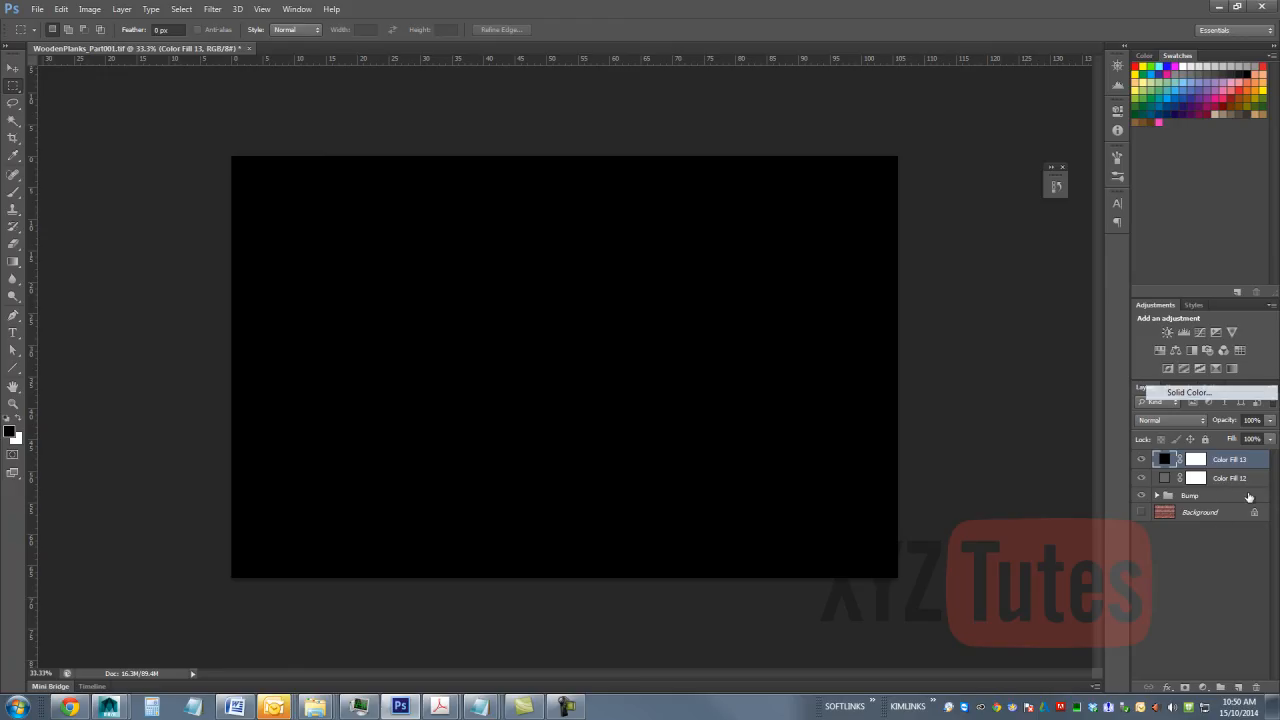
{"action": "left_click_drag", "start_coordinate": [1176, 461], "coordinate": [1162, 484]}
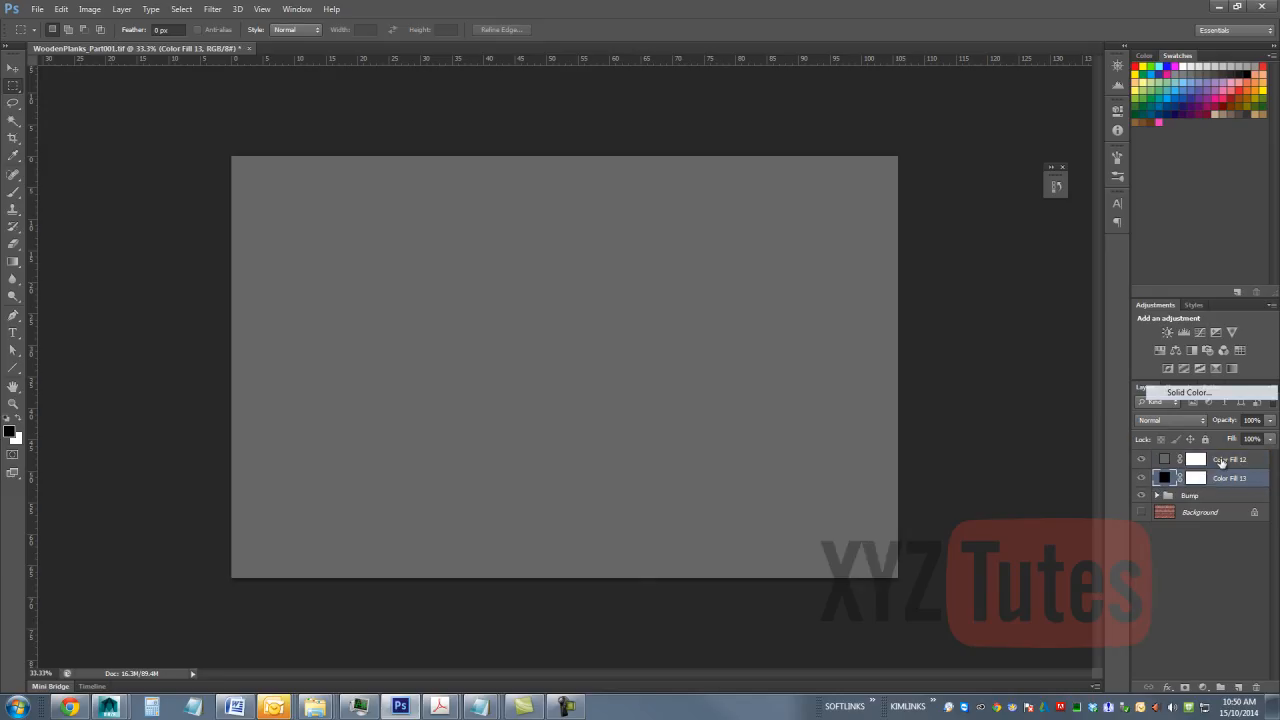
Step: Rename the grey fill layer bright and the black fill layer black
{"action": "double_click", "coordinate": [1221, 460]}
{"action": "type", "text": "bright"}
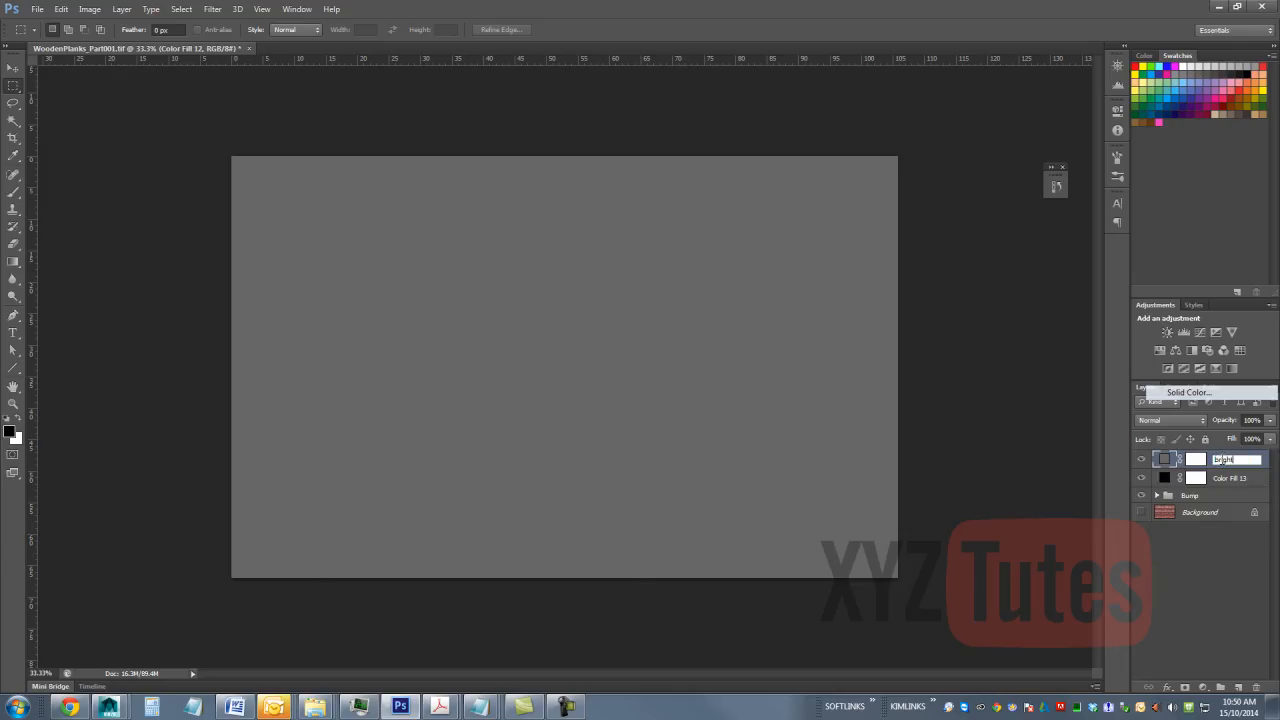
{"action": "key", "text": "Return"}
{"action": "double_click", "coordinate": [1231, 480]}
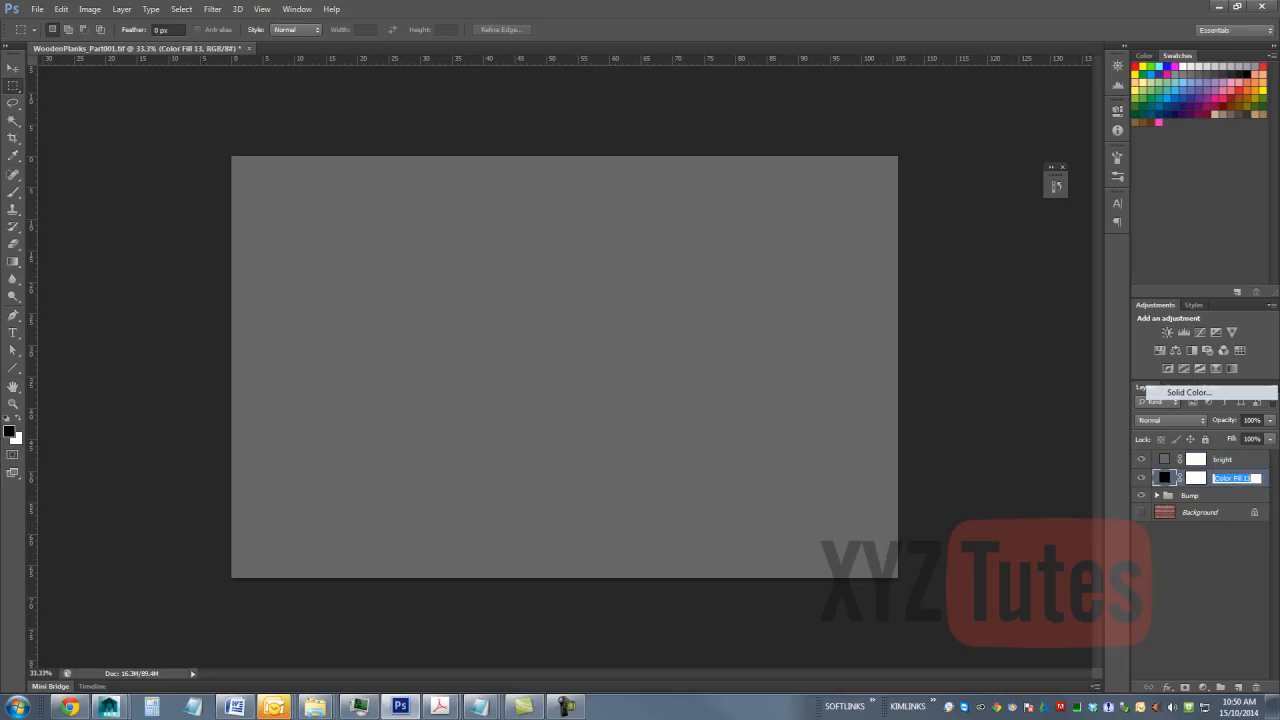
{"action": "type", "text": "black"}
{"action": "key", "text": "Return"}
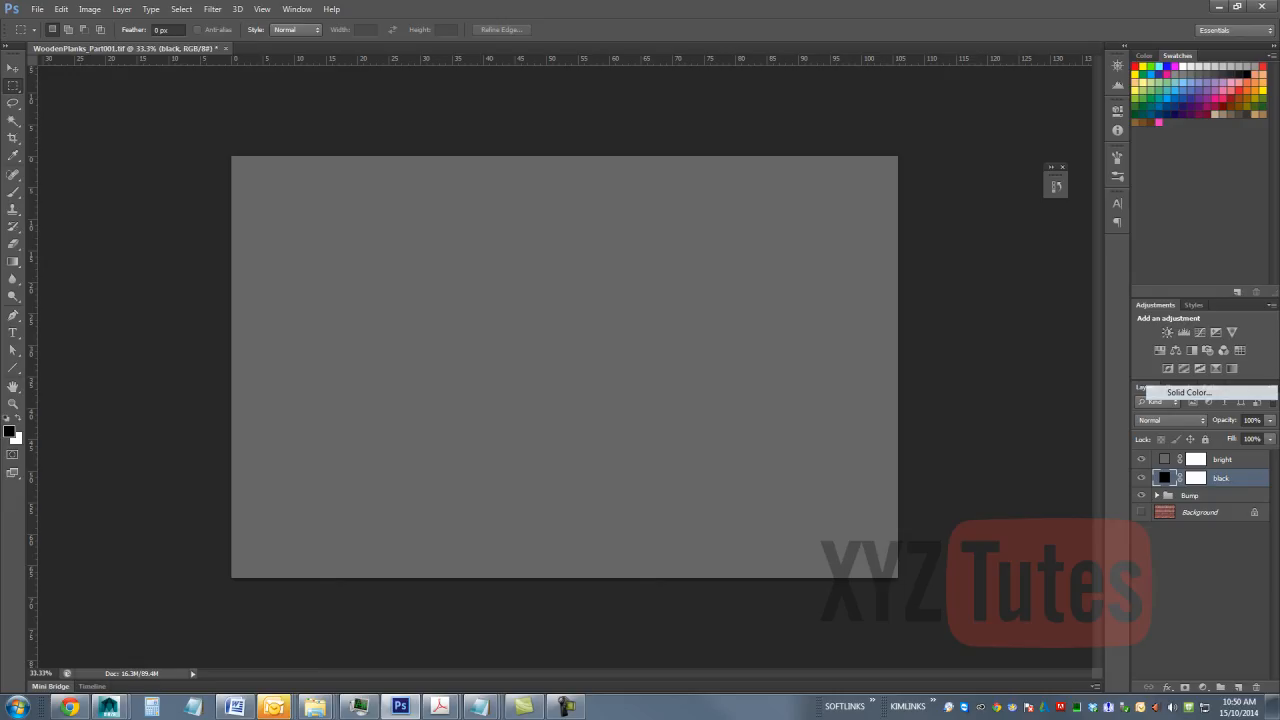
Step: Duplicate the Background planks layer, show the copy at the top of the layer stack, and place it in a new group
{"action": "left_click", "coordinate": [1172, 514]}
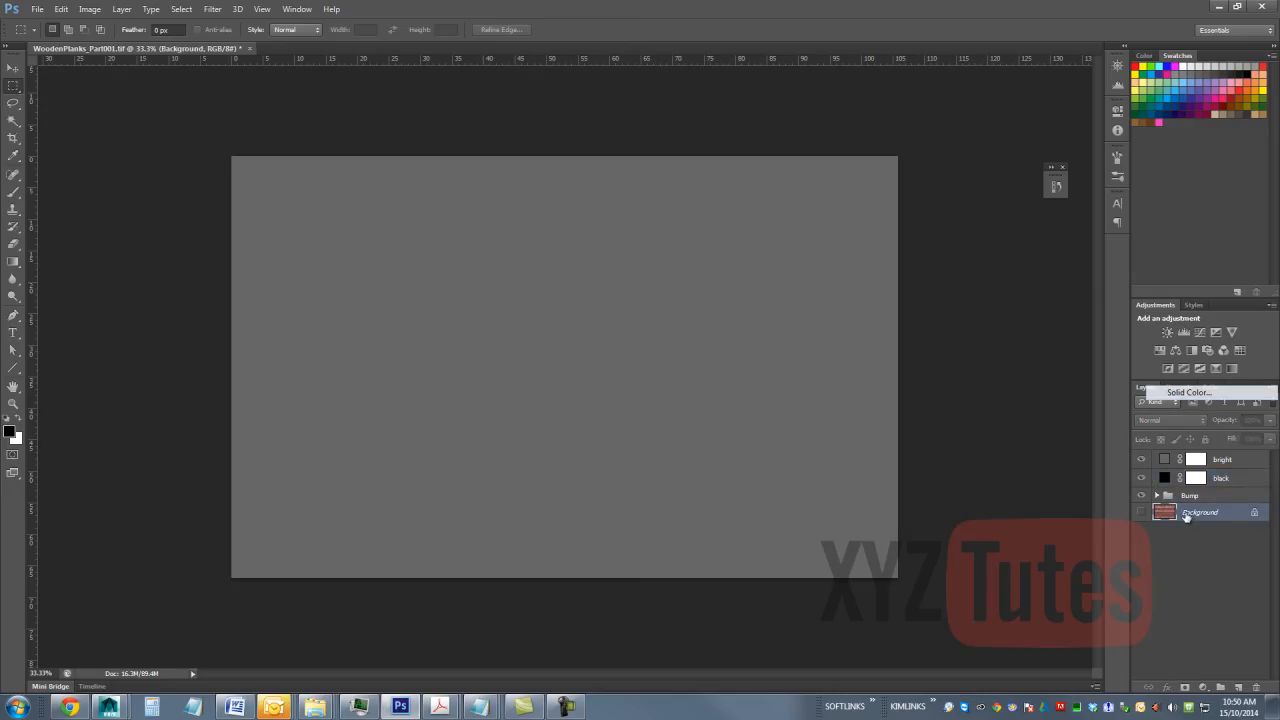
{"action": "left_click_drag", "start_coordinate": [1193, 515], "coordinate": [1236, 686]}
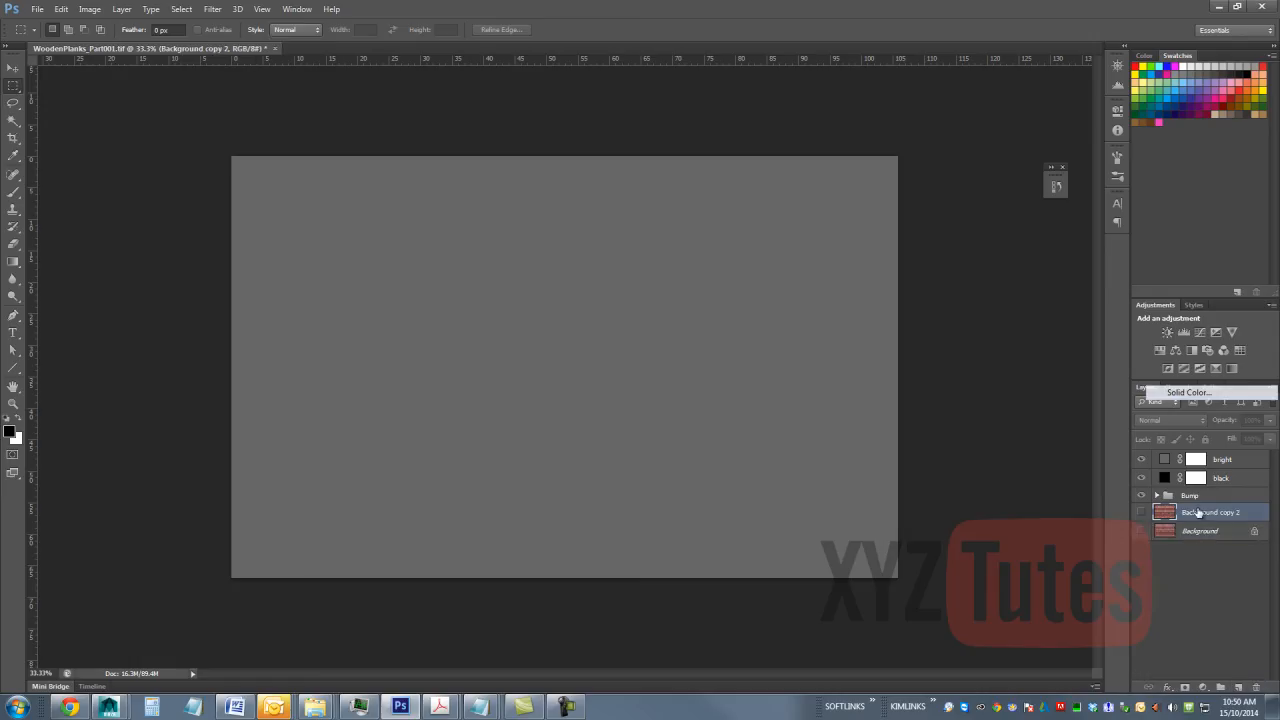
{"action": "left_click_drag", "start_coordinate": [1199, 512], "coordinate": [1215, 456]}
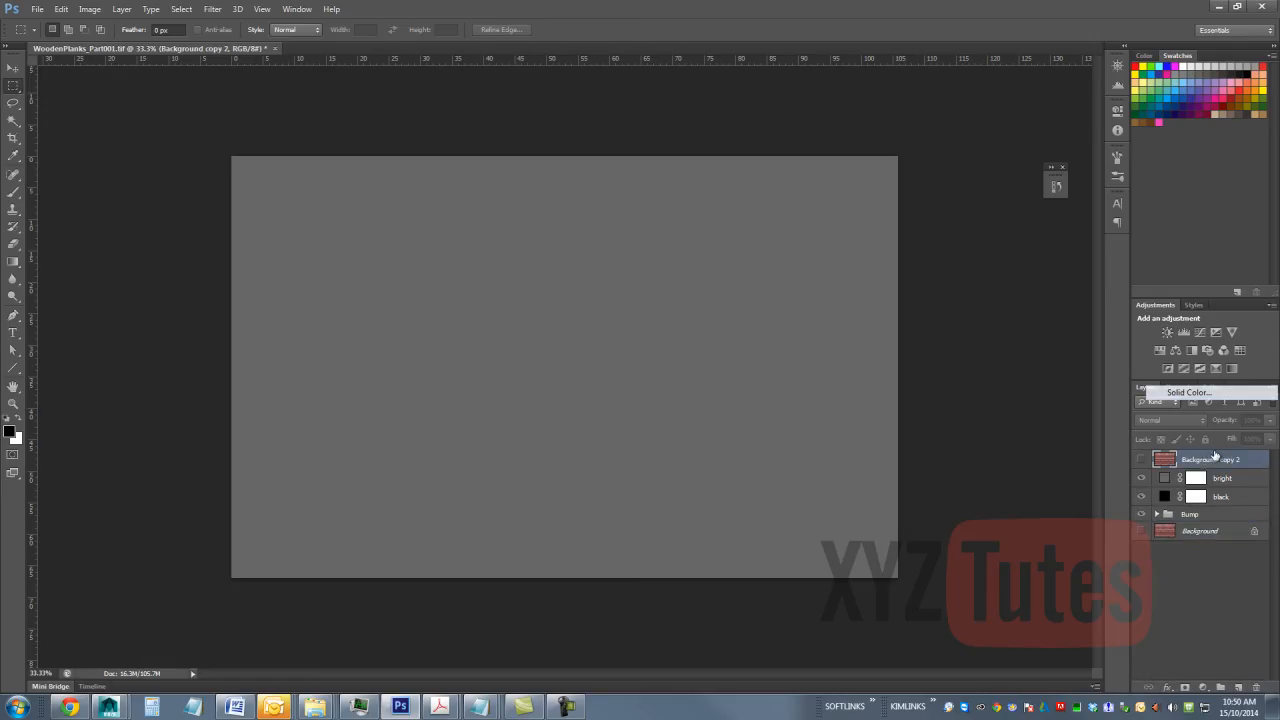
{"action": "left_click", "coordinate": [1141, 459]}
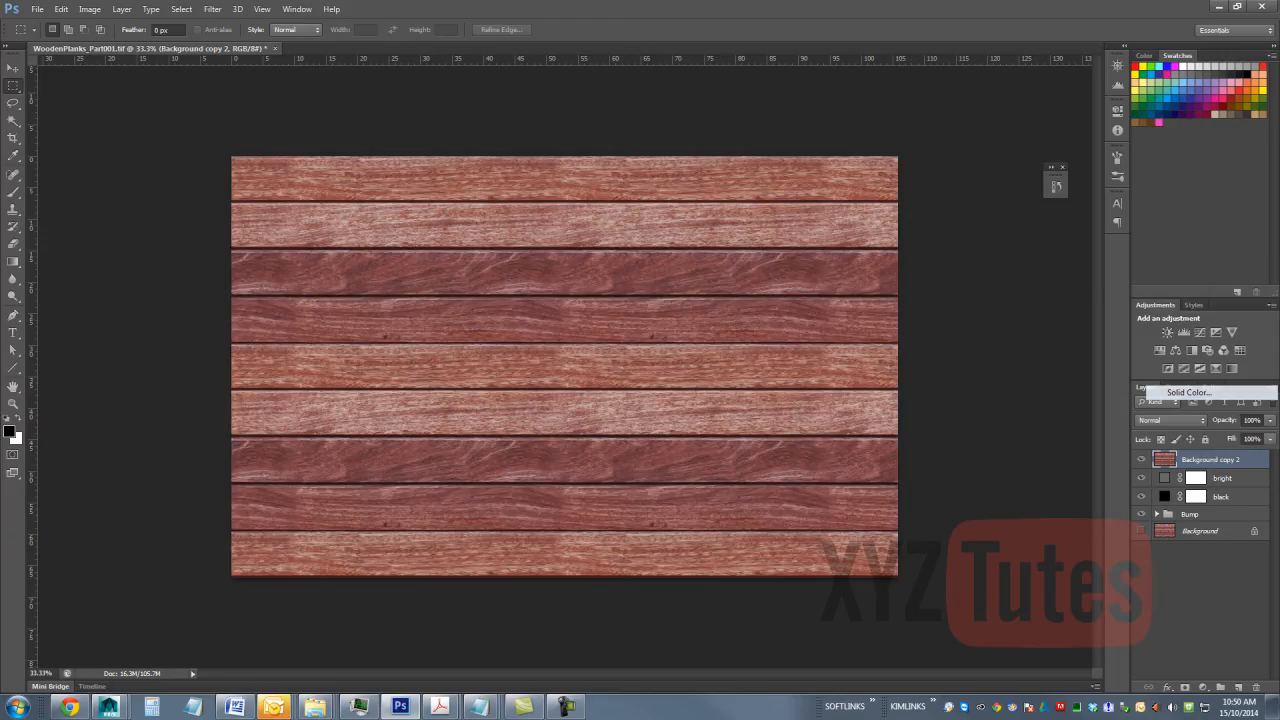
{"action": "key", "text": "ctrl+g"}
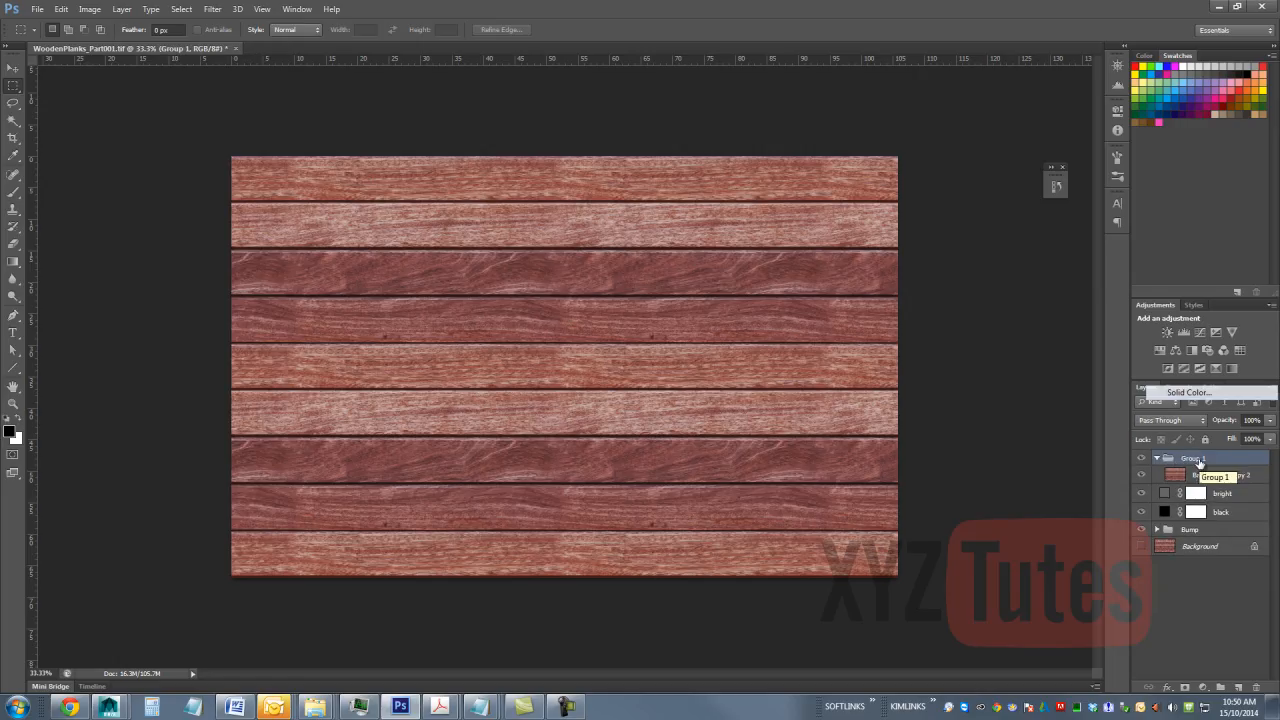
Step: Add a Black & White adjustment above the planks copy in the new group, setting Reds to -31 and Yellows to 168
{"action": "left_click", "coordinate": [1203, 478]}
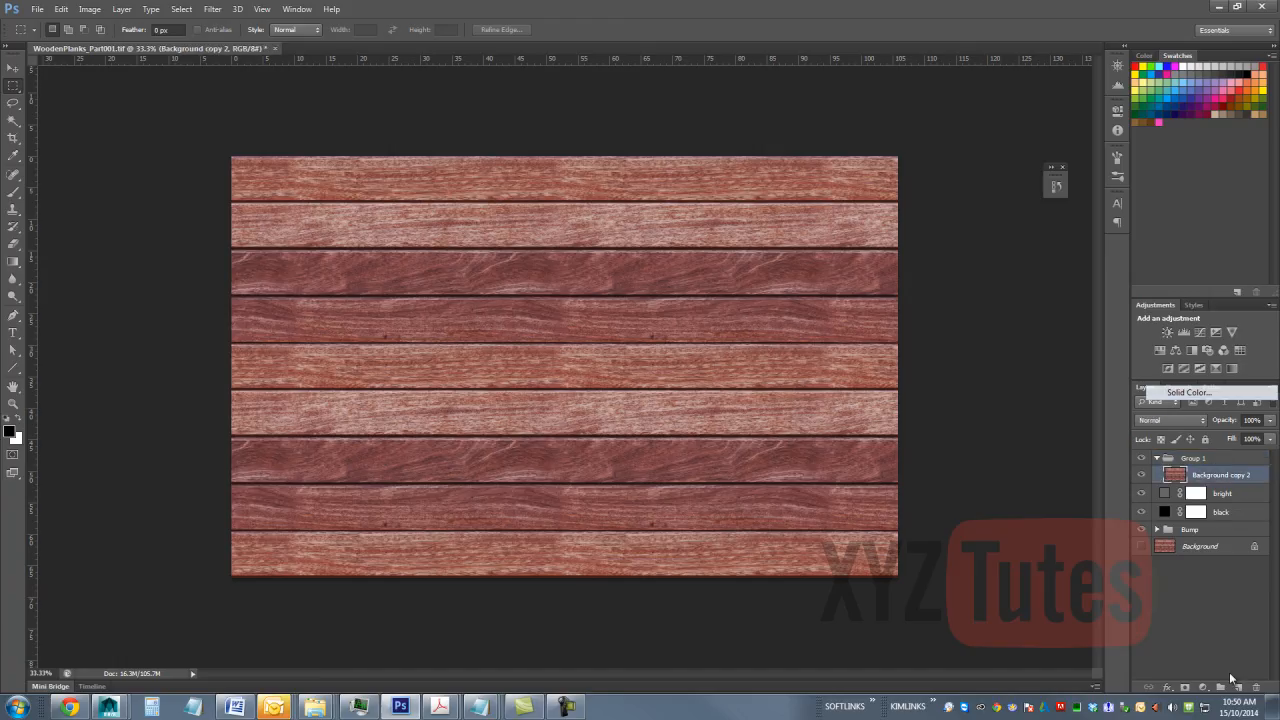
{"action": "left_click", "coordinate": [1203, 687]}
{"action": "left_click", "coordinate": [1180, 560]}
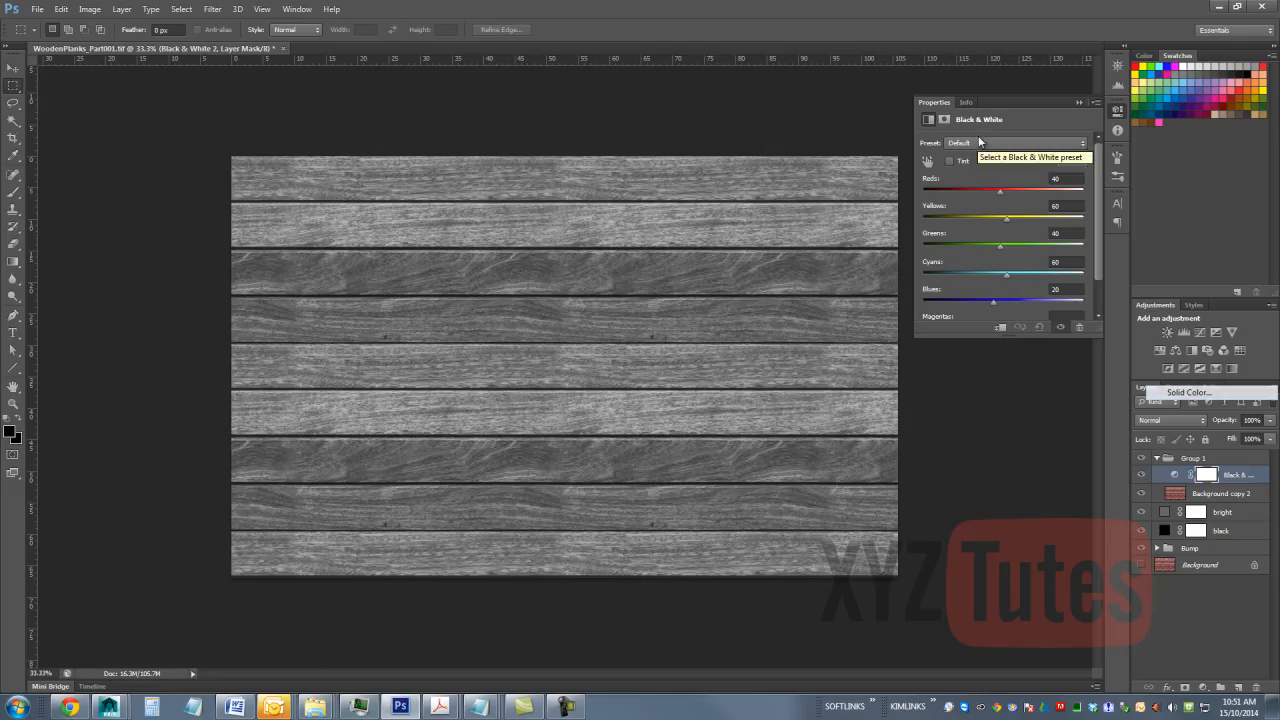
{"action": "left_click", "coordinate": [1002, 187]}
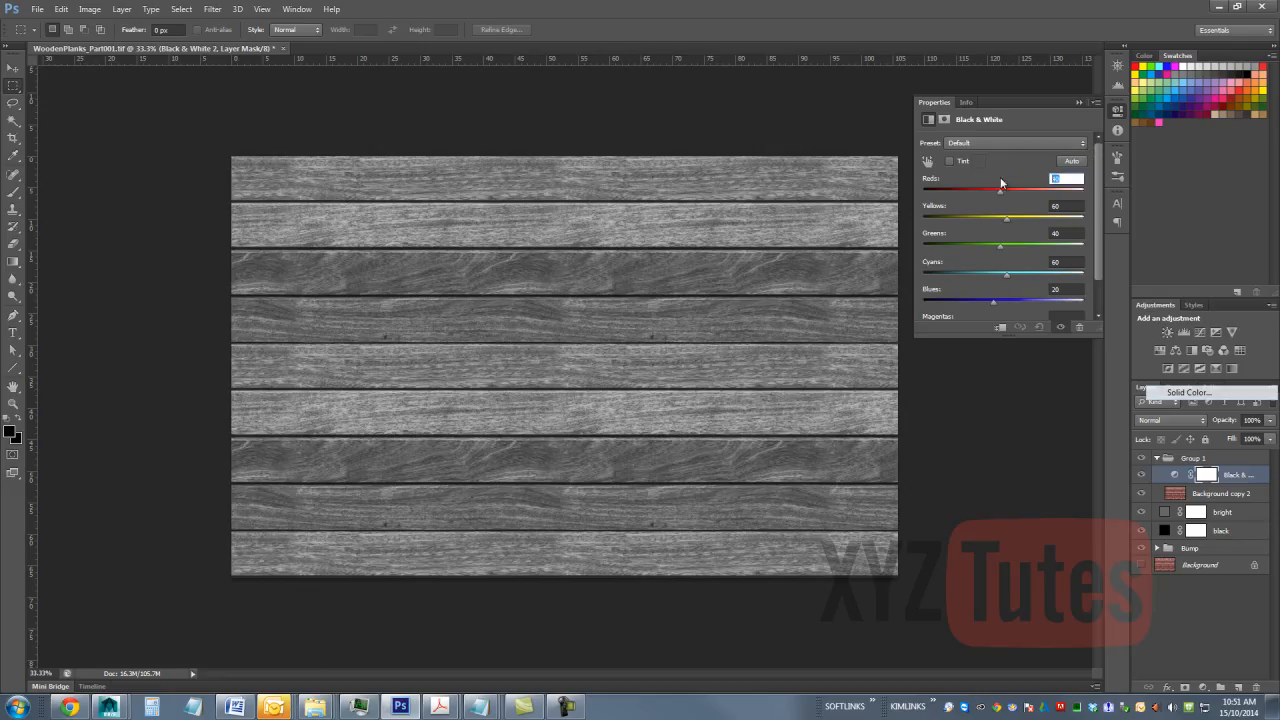
{"action": "type", "text": "-30"}
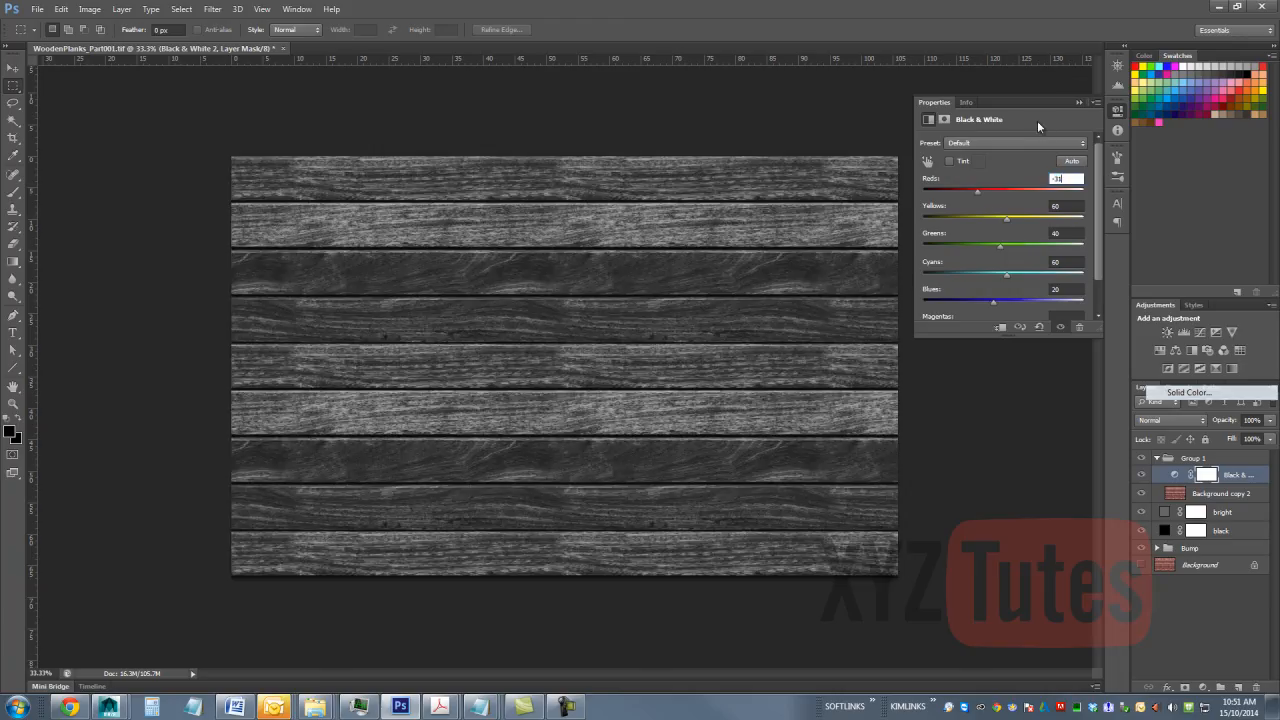
{"action": "left_click", "coordinate": [1068, 205]}
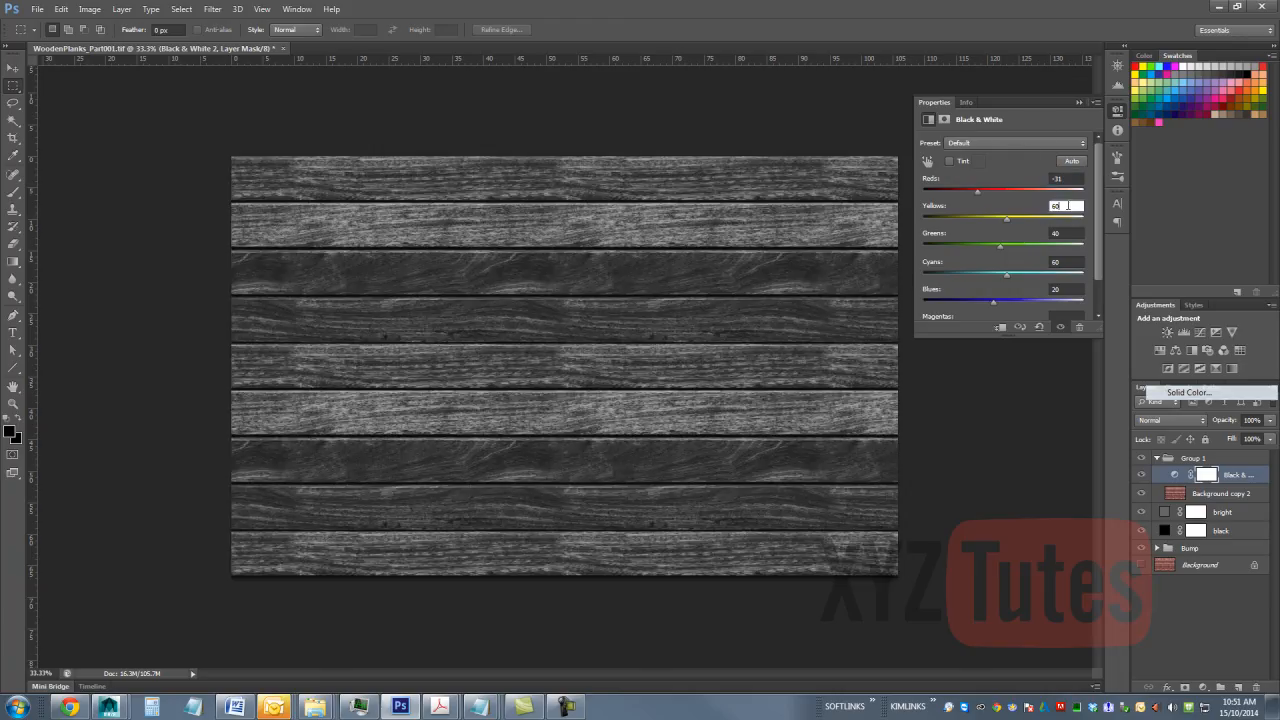
{"action": "type", "text": "160"}
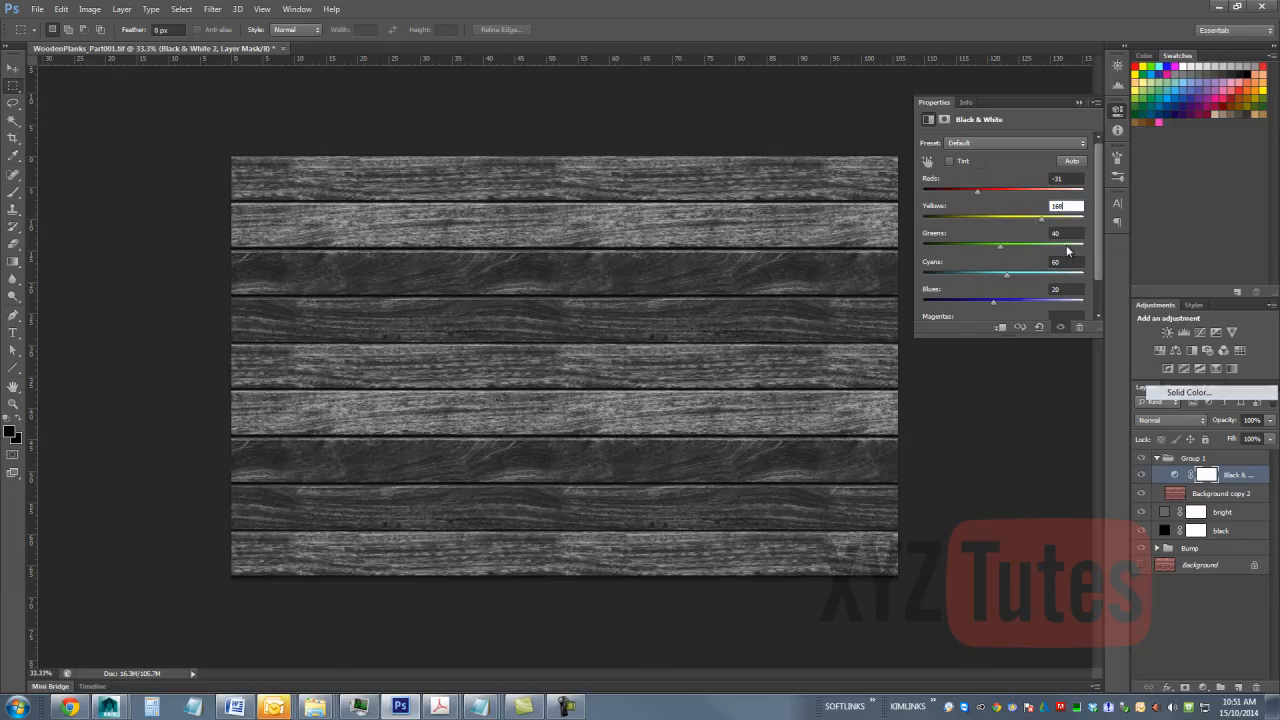
Step: Set the Black & White adjustment's Greens to -200, Cyans to -159 and Blues to -200
{"action": "left_click", "coordinate": [1072, 234]}
{"action": "type", "text": "-200"}
{"action": "key", "text": "Tab"}
{"action": "type", "text": "-159"}
{"action": "left_click", "coordinate": [1063, 290]}
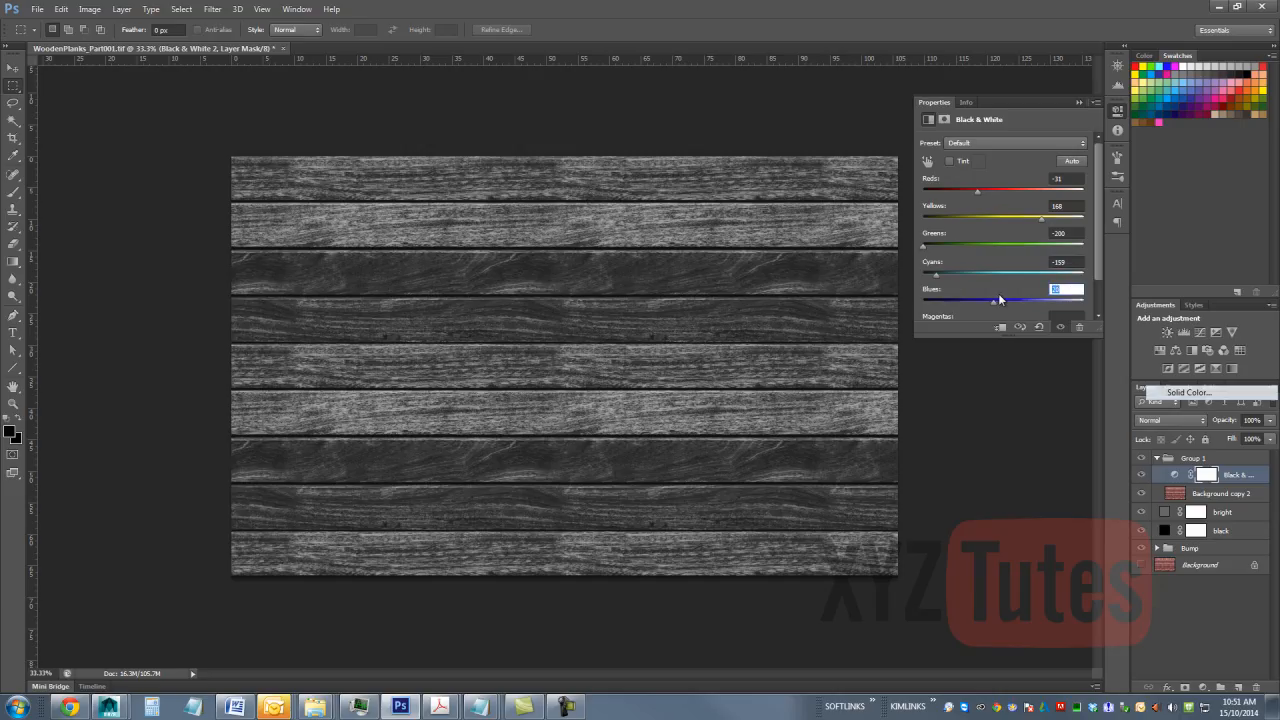
{"action": "type", "text": "-200"}
{"action": "left_click_drag", "start_coordinate": [1099, 260], "coordinate": [1097, 307]}
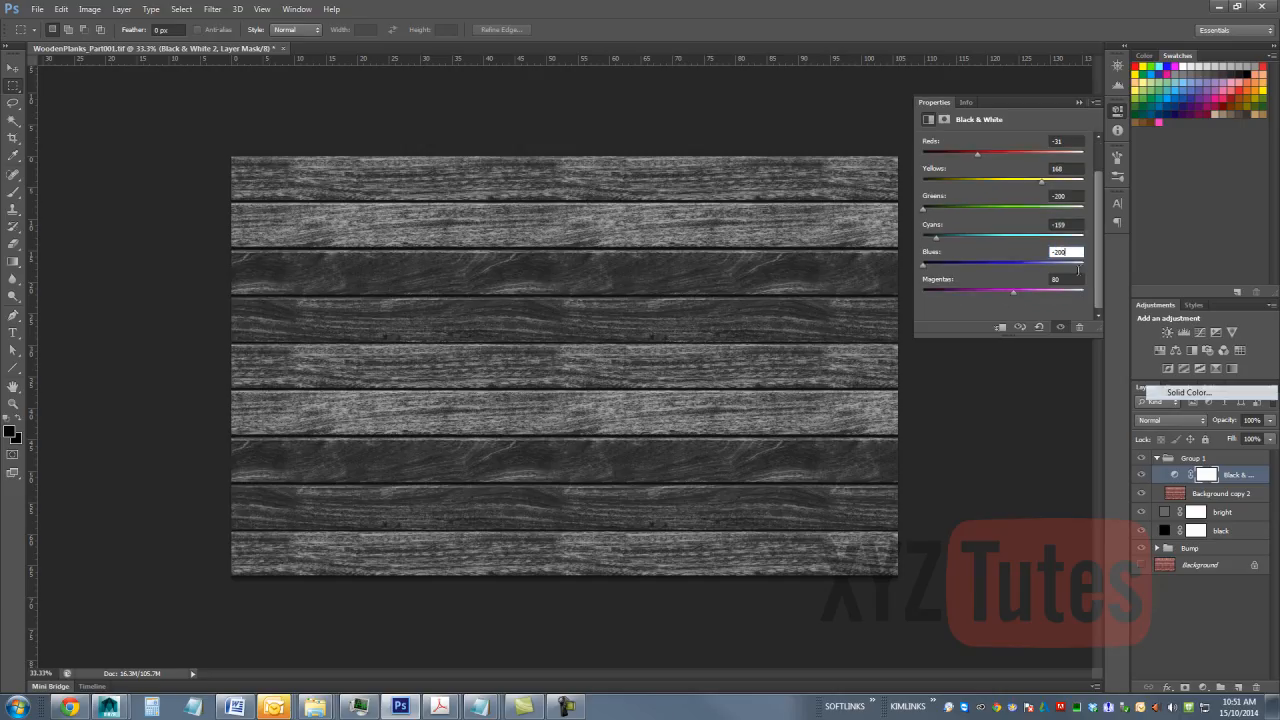
{"action": "left_click", "coordinate": [1074, 280]}
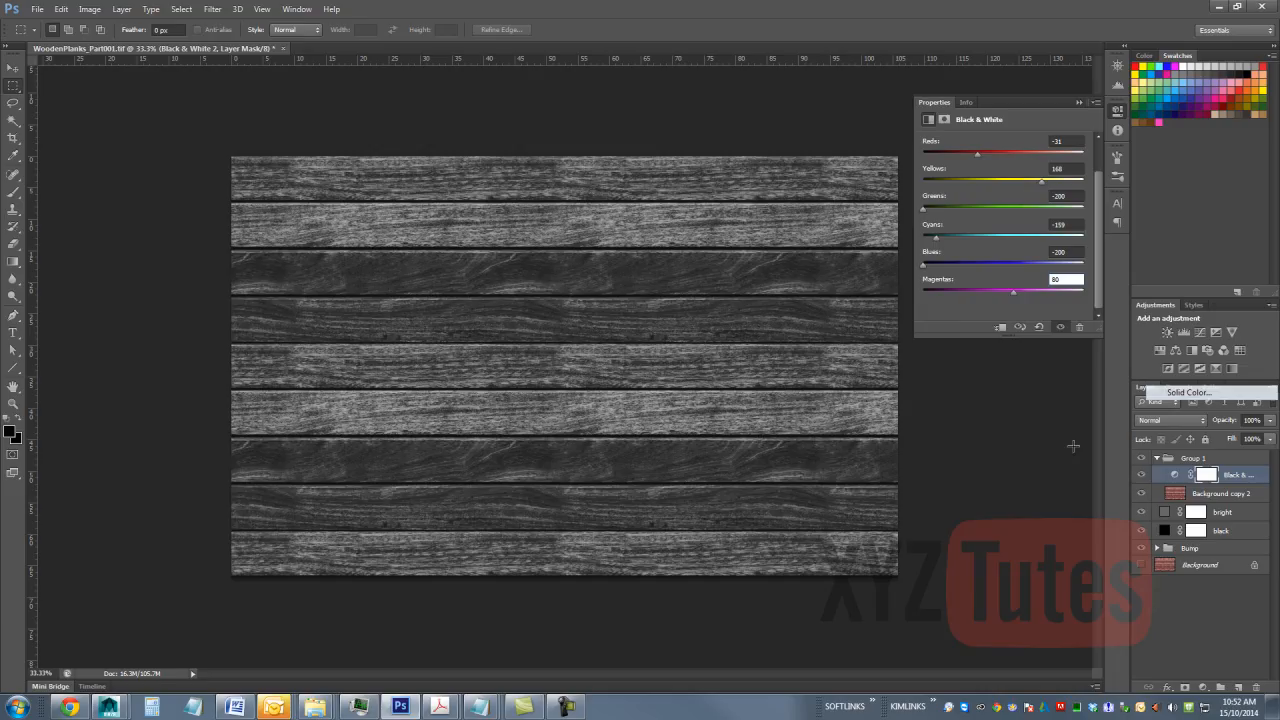
Step: Load the planks copy's outline as a selection and make a merged copy of the visible black-and-white planks
{"action": "left_click", "coordinate": [1168, 455]}
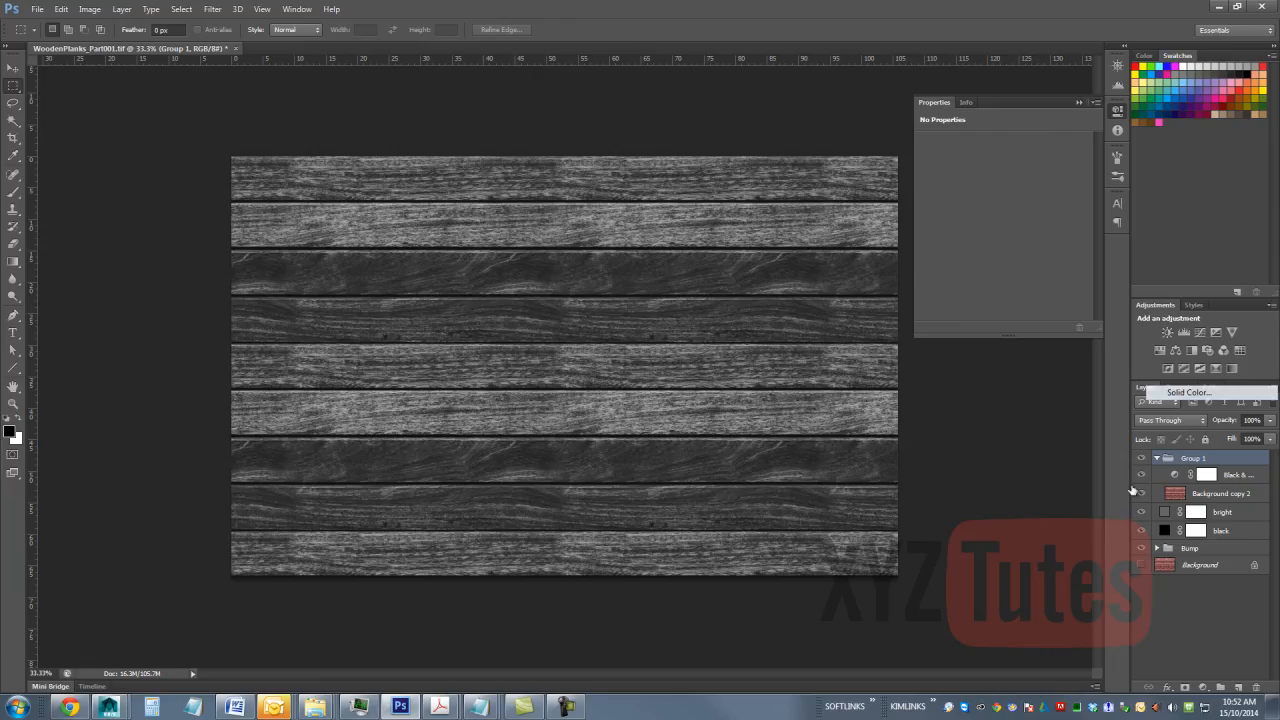
{"action": "left_click", "coordinate": [1175, 493], "text": "ctrl"}
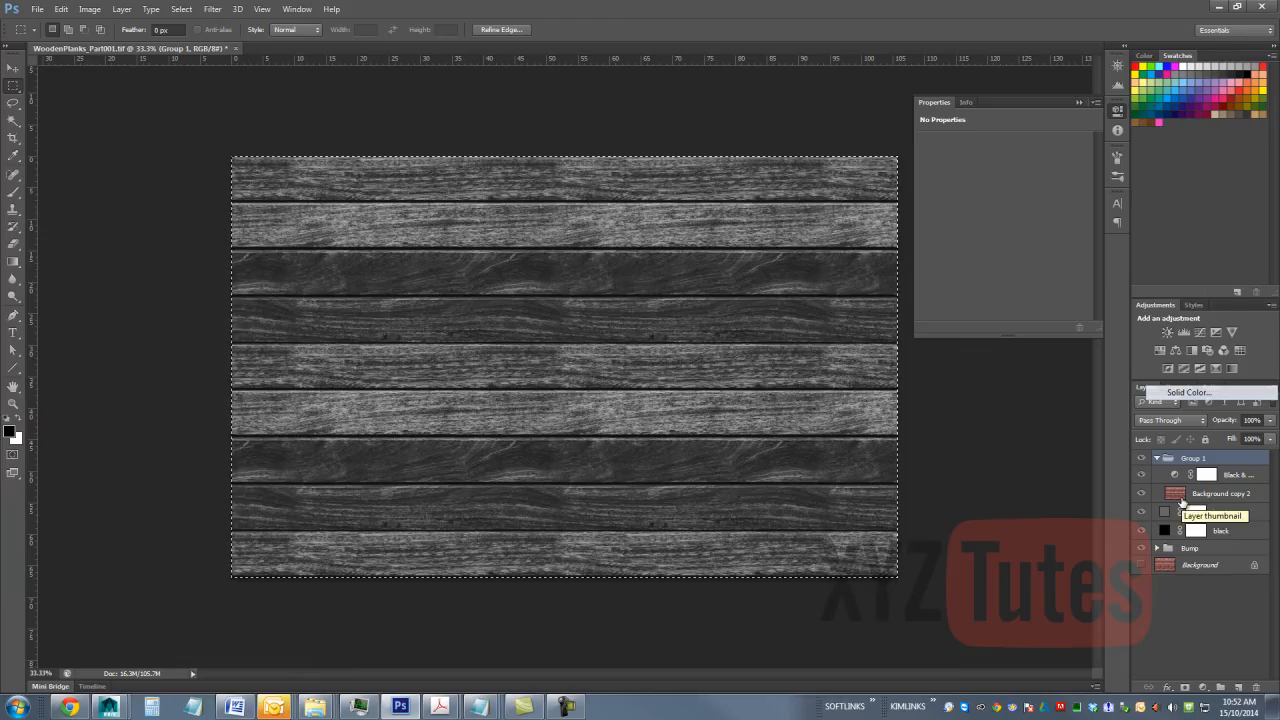
{"action": "left_click", "coordinate": [61, 9]}
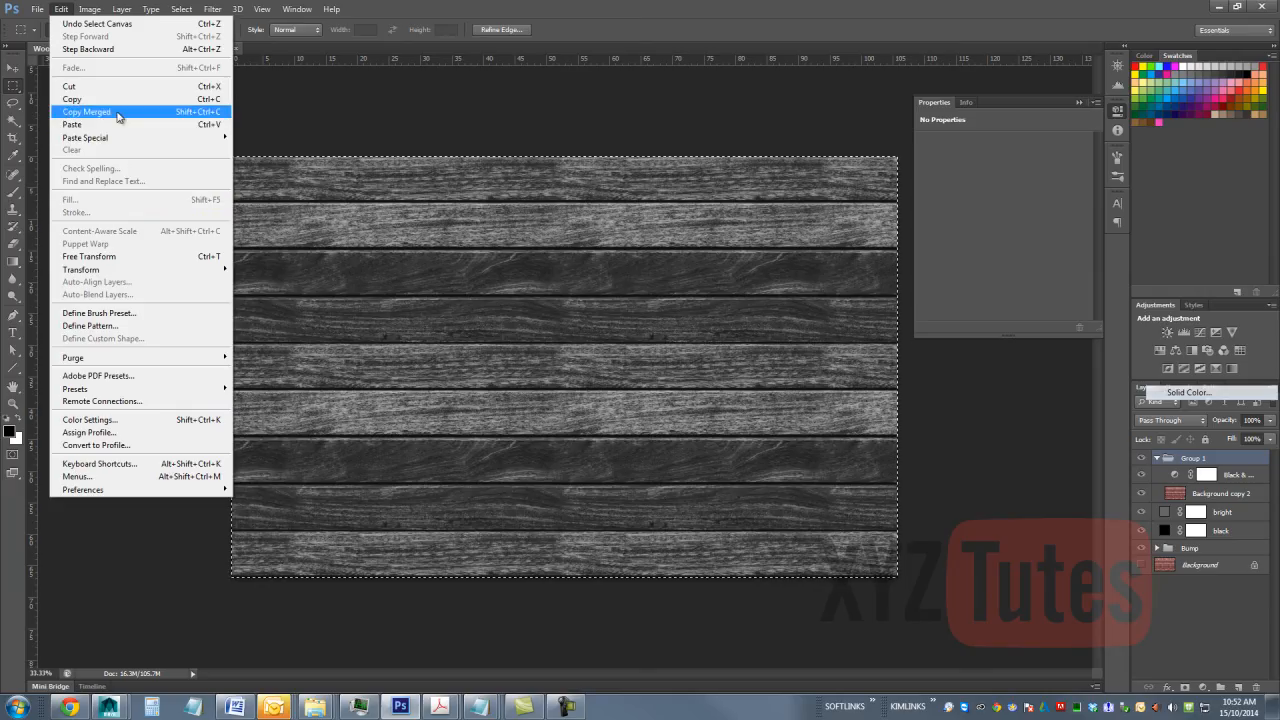
{"action": "left_click", "coordinate": [118, 113]}
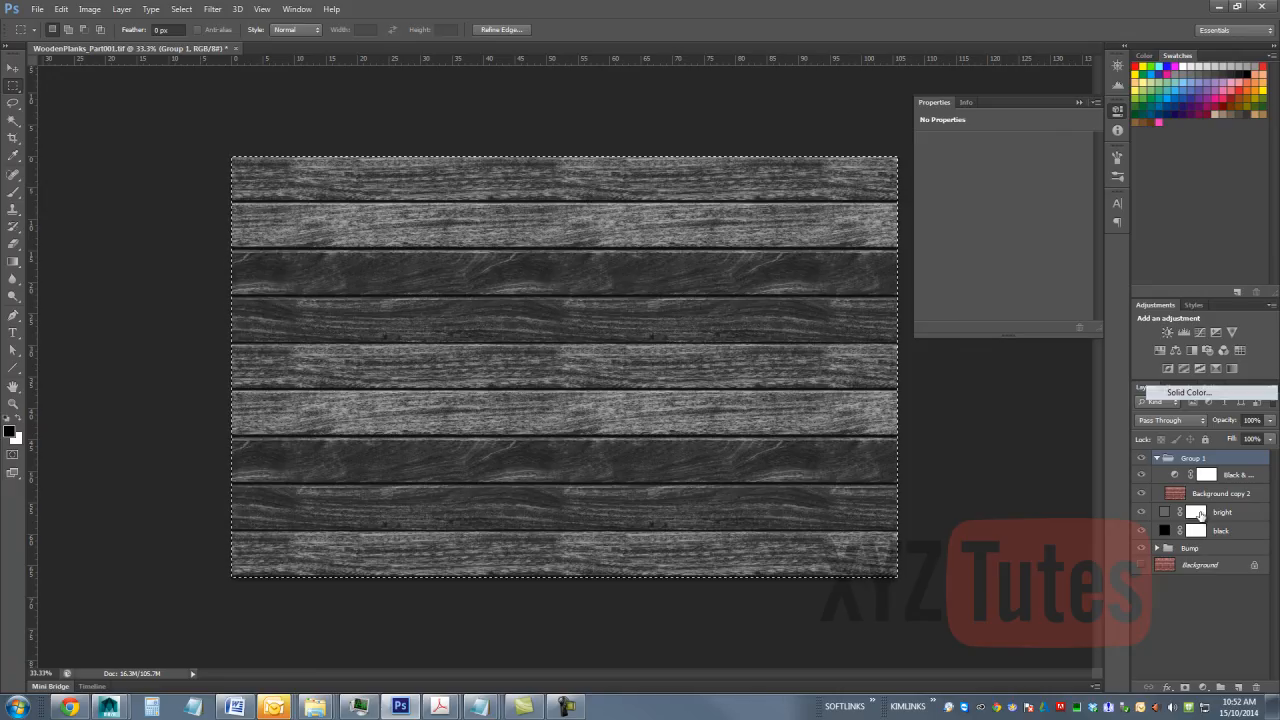
Step: Collapse the group holding the black-and-white planks, rename it 001 and hide it
{"action": "left_click", "coordinate": [1158, 458]}
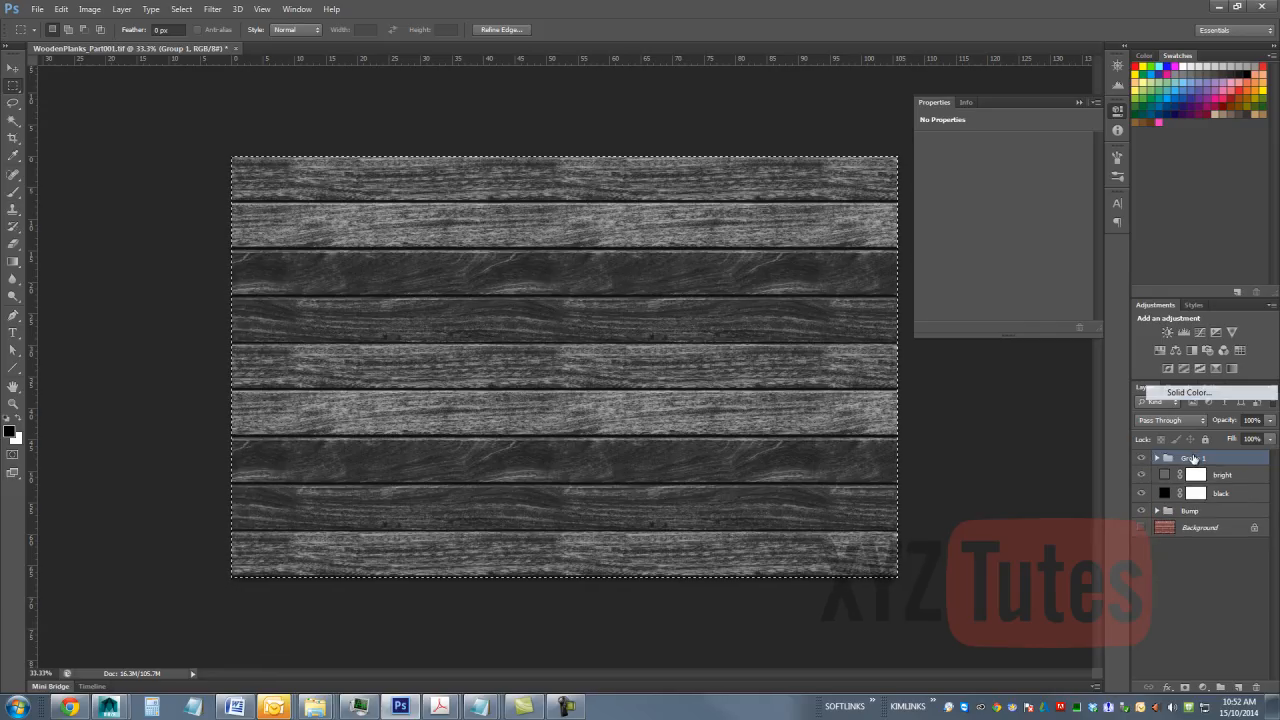
{"action": "double_click", "coordinate": [1214, 458]}
{"action": "type", "text": "001"}
{"action": "key", "text": "Return"}
{"action": "left_click", "coordinate": [1190, 477]}
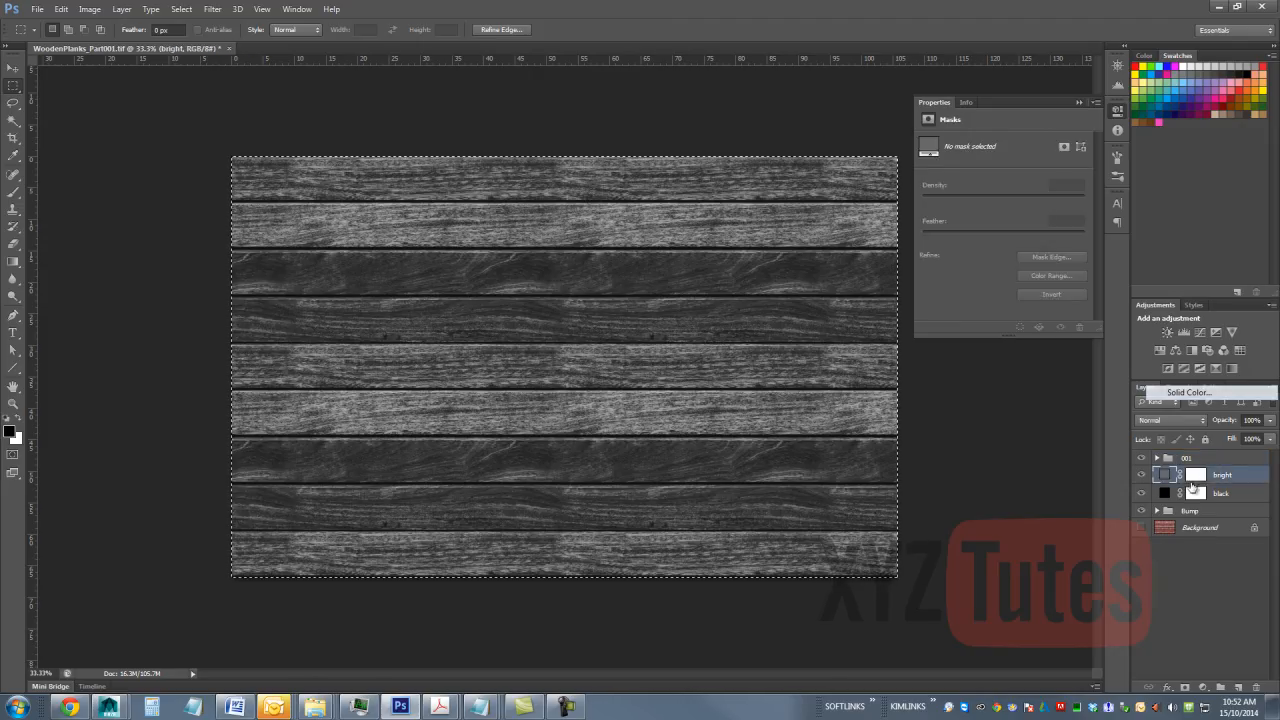
{"action": "left_click", "coordinate": [1141, 458]}
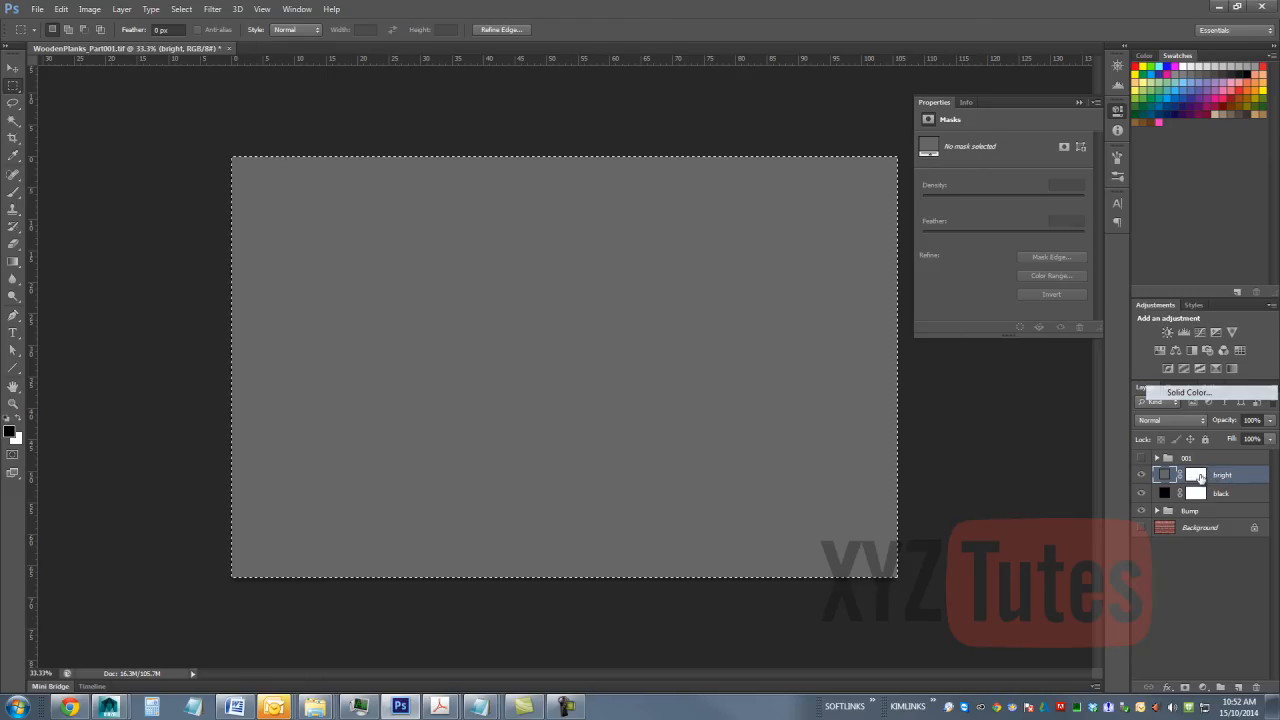
Step: Paste the merged planks image into the bright layer's mask, return to the normal layer view and deselect
{"action": "left_click", "coordinate": [1197, 478]}
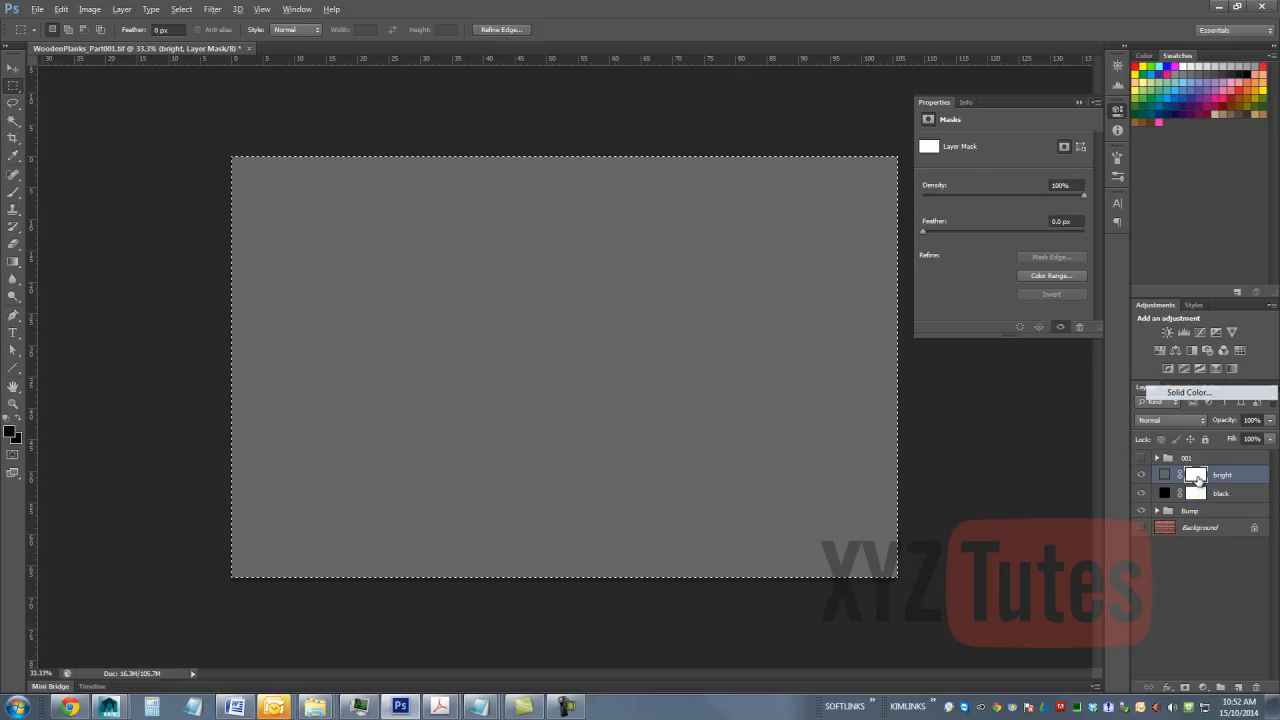
{"action": "left_click", "coordinate": [1197, 478], "text": "alt"}
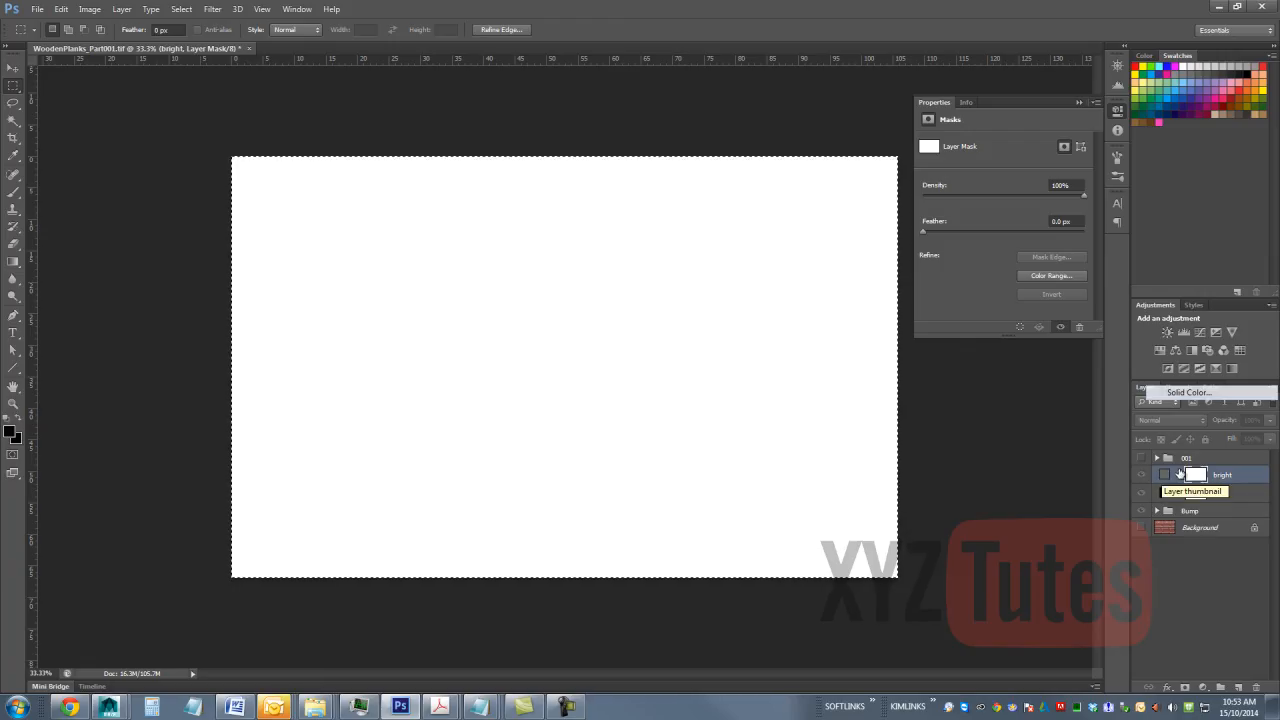
{"action": "left_click", "coordinate": [1193, 479], "text": "alt"}
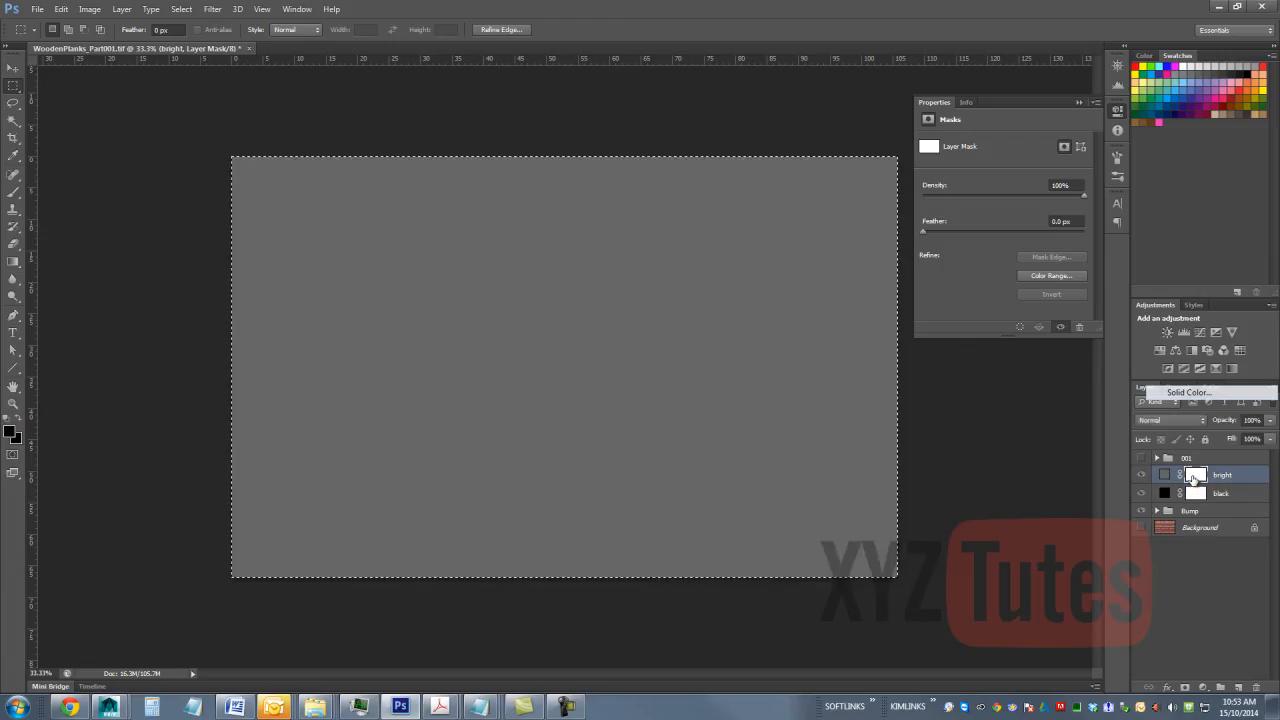
{"action": "left_click", "coordinate": [1193, 479], "text": "alt"}
{"action": "left_click", "coordinate": [1193, 479], "text": "alt"}
{"action": "left_click", "coordinate": [1193, 479], "text": "alt"}
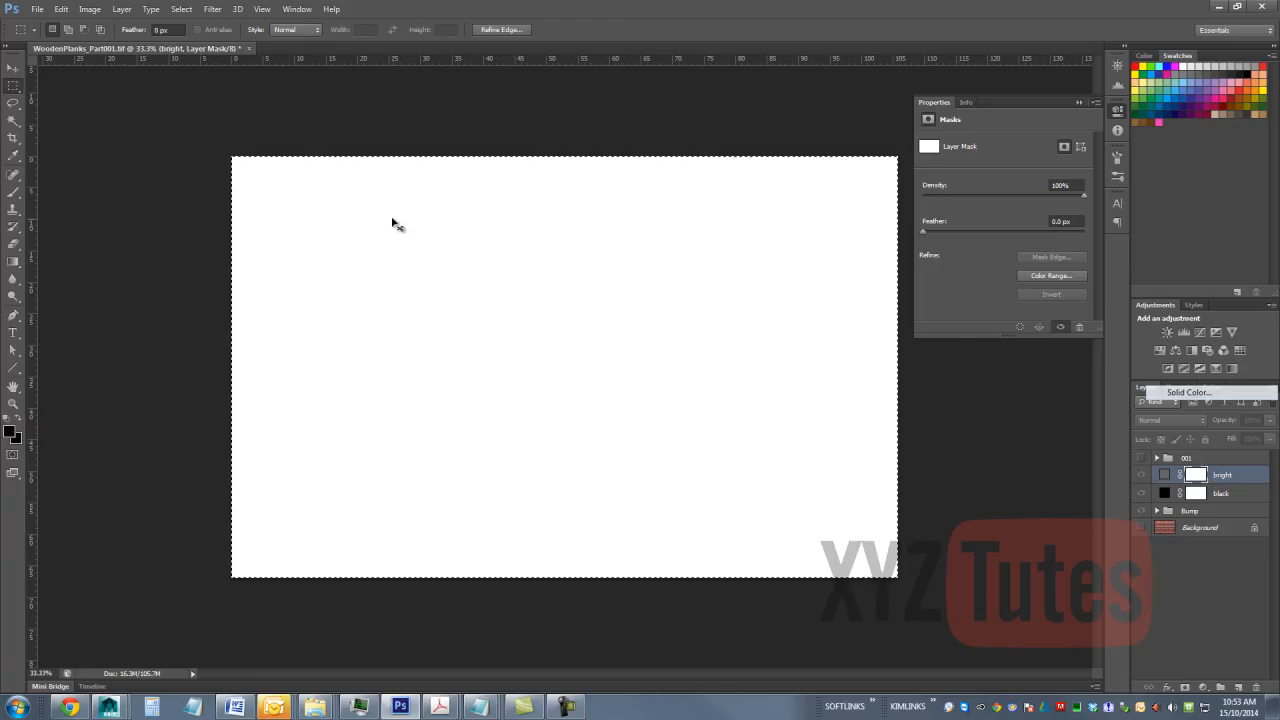
{"action": "key", "text": "ctrl+v"}
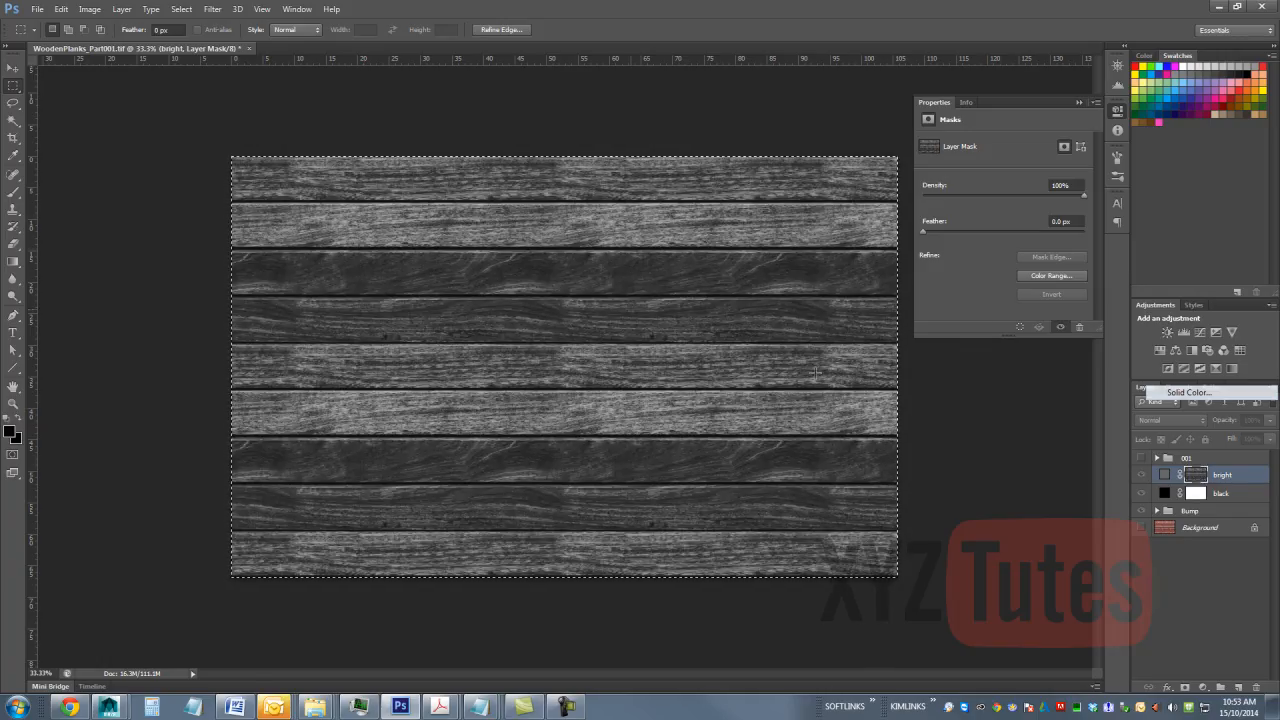
{"action": "left_click", "coordinate": [1165, 476]}
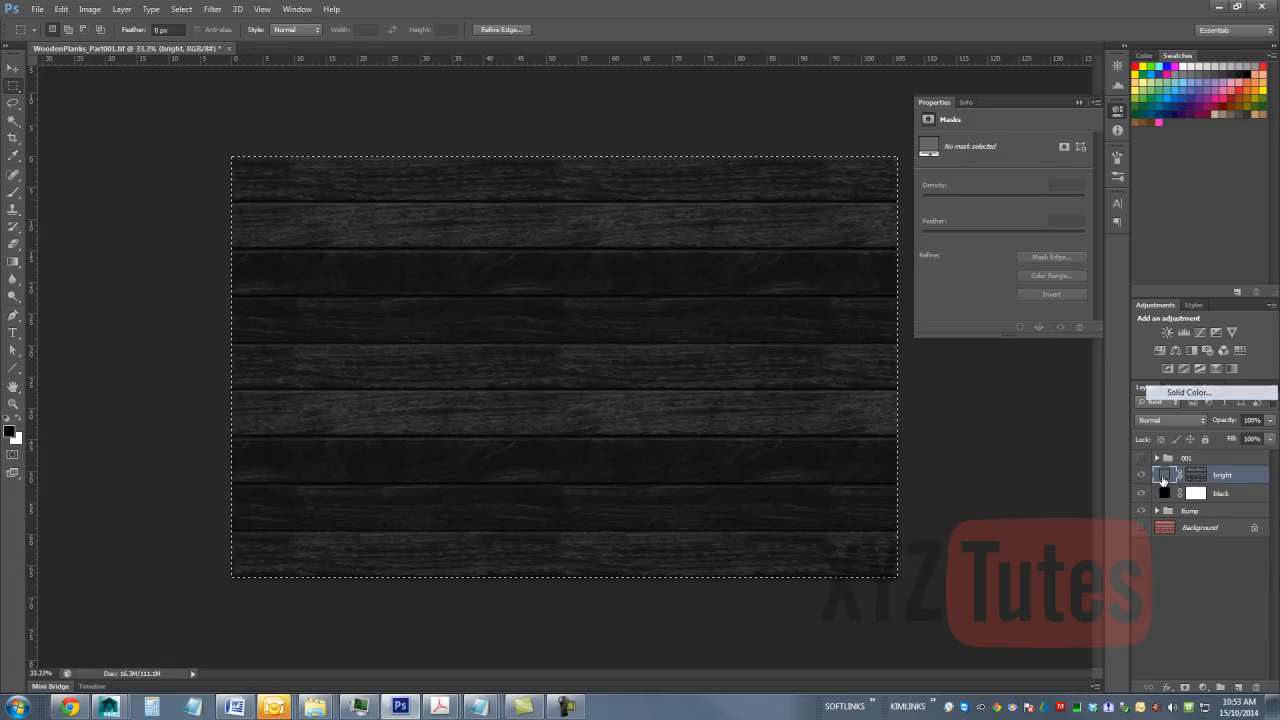
{"action": "left_click", "coordinate": [1188, 478]}
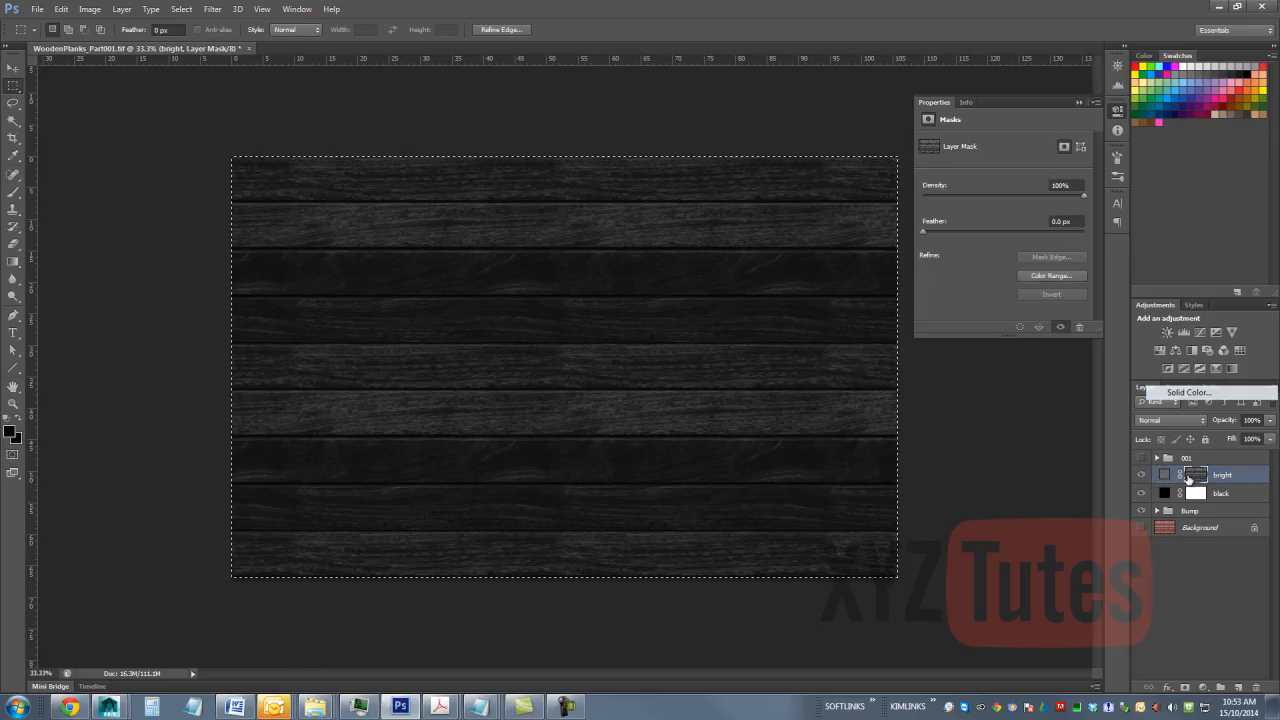
{"action": "left_click", "coordinate": [1167, 481]}
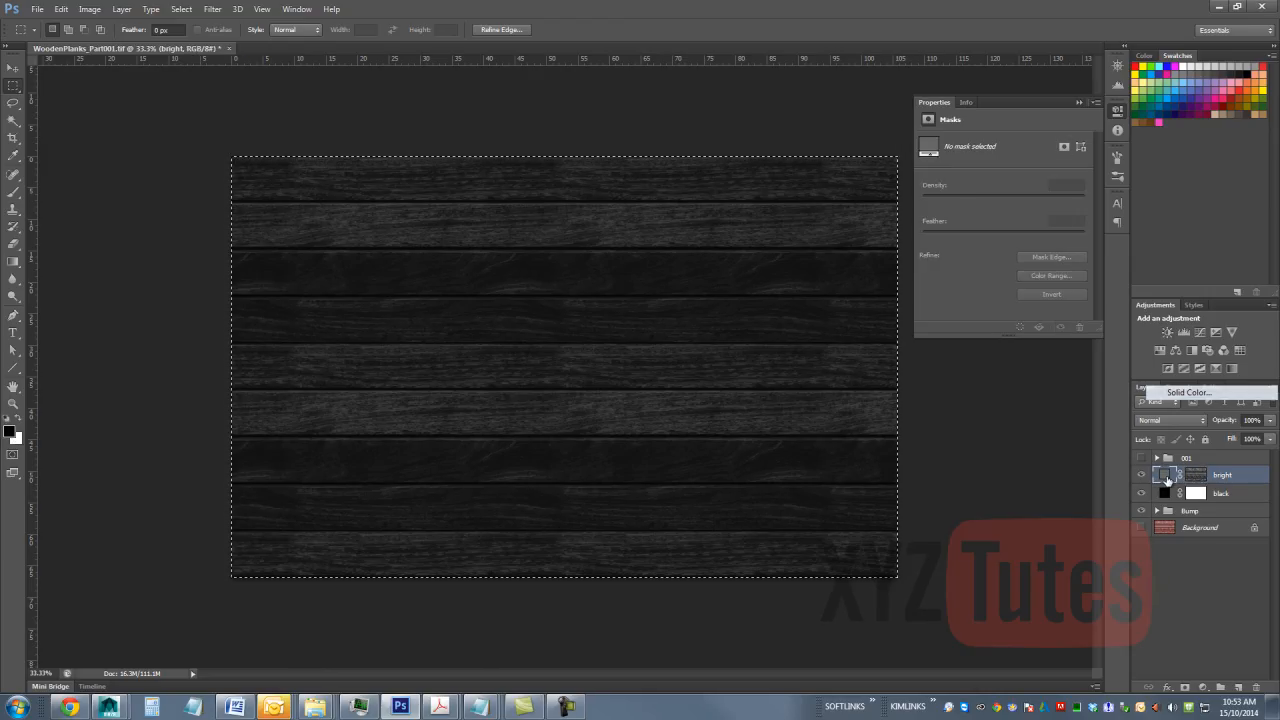
{"action": "left_click", "coordinate": [776, 259]}
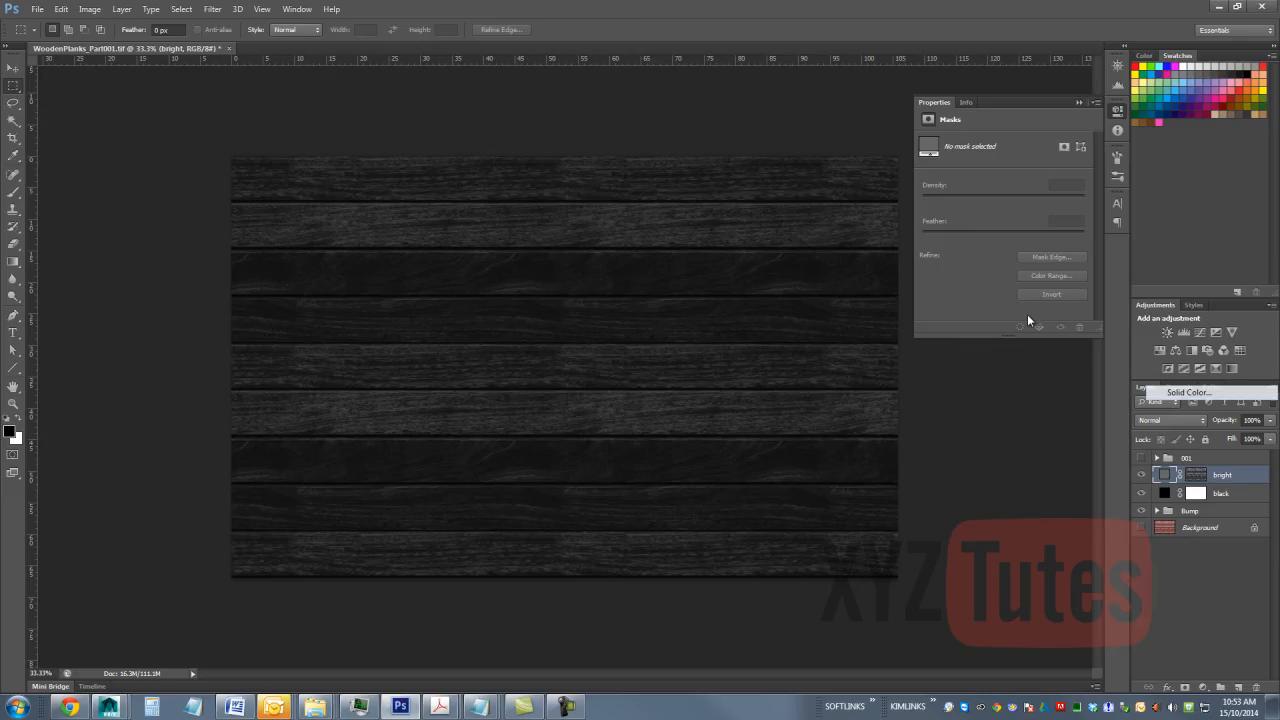
Step: Group the bright and black fill layers as 002 and place that group above group 001
{"action": "left_click", "coordinate": [1219, 491], "text": "shift"}
{"action": "key", "text": "ctrl+g"}
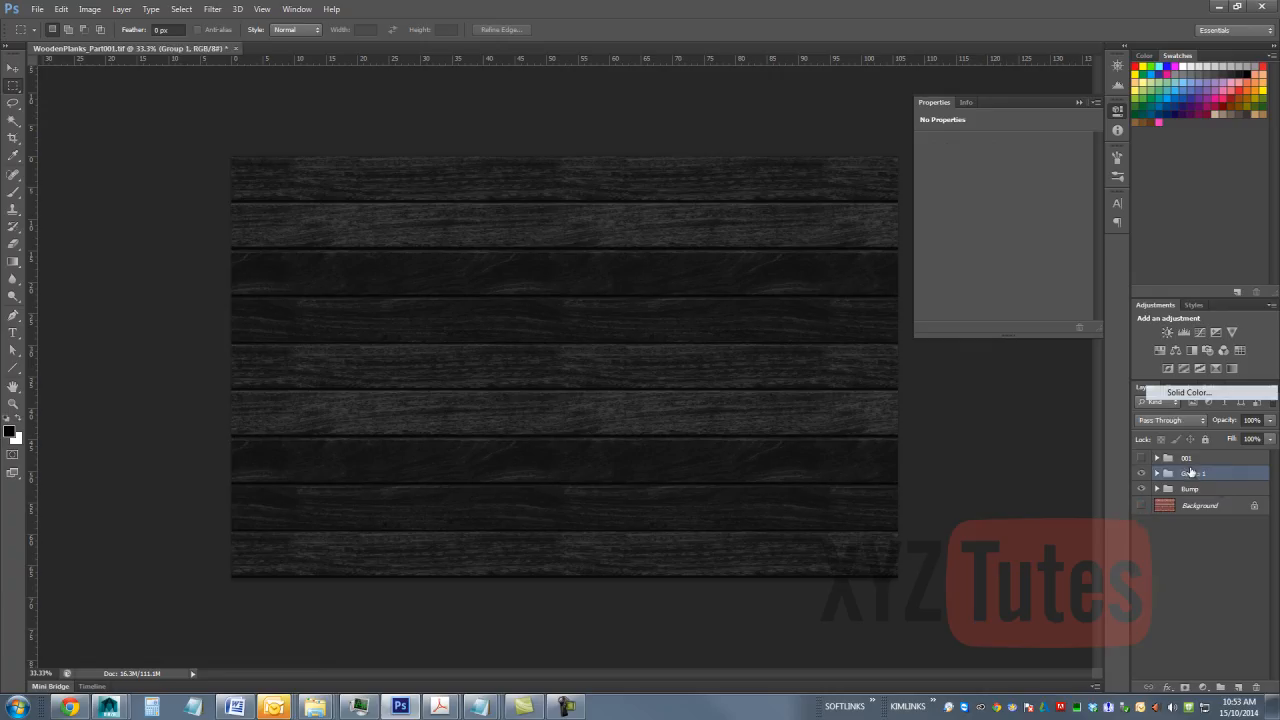
{"action": "double_click", "coordinate": [1193, 473]}
{"action": "type", "text": "002"}
{"action": "key", "text": "Return"}
{"action": "left_click", "coordinate": [1220, 458], "text": "shift"}
{"action": "left_click_drag", "start_coordinate": [1221, 456], "coordinate": [1224, 457]}
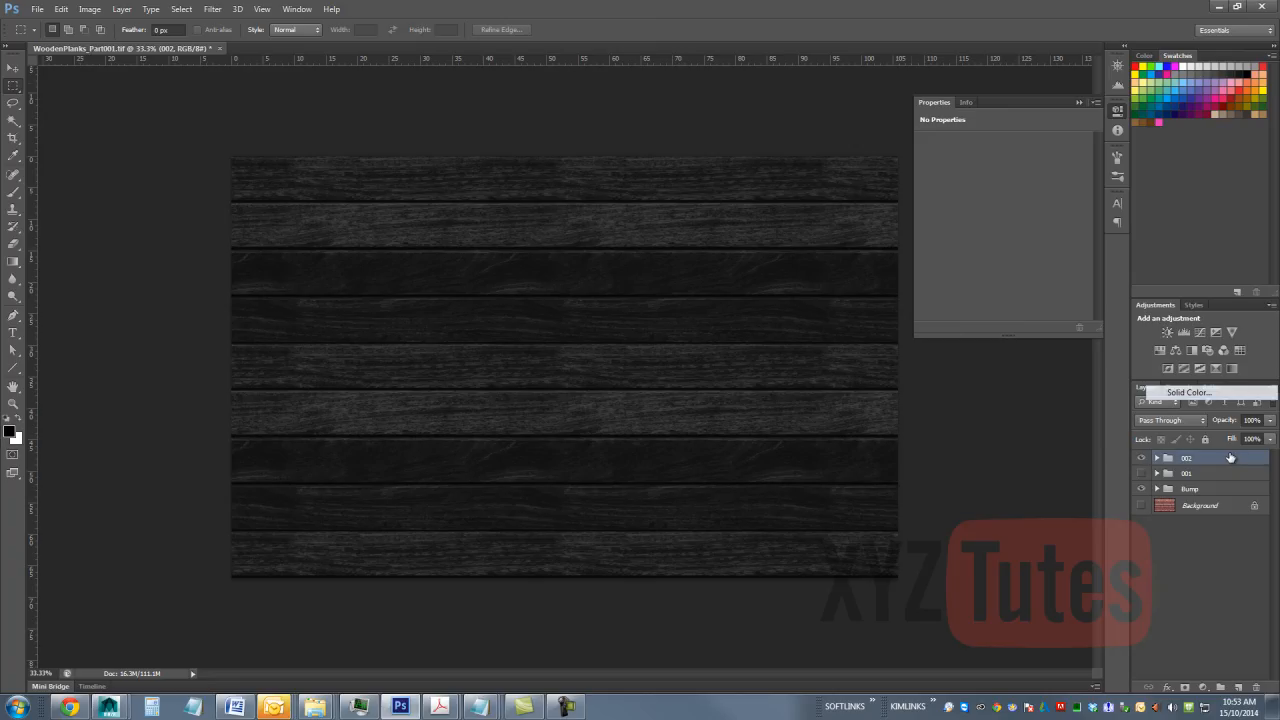
Step: Save the layered document as WoodenPlanks_Part002.tif, replacing the existing file and using no image compression and ZIP layer compression
{"action": "left_click", "coordinate": [37, 9]}
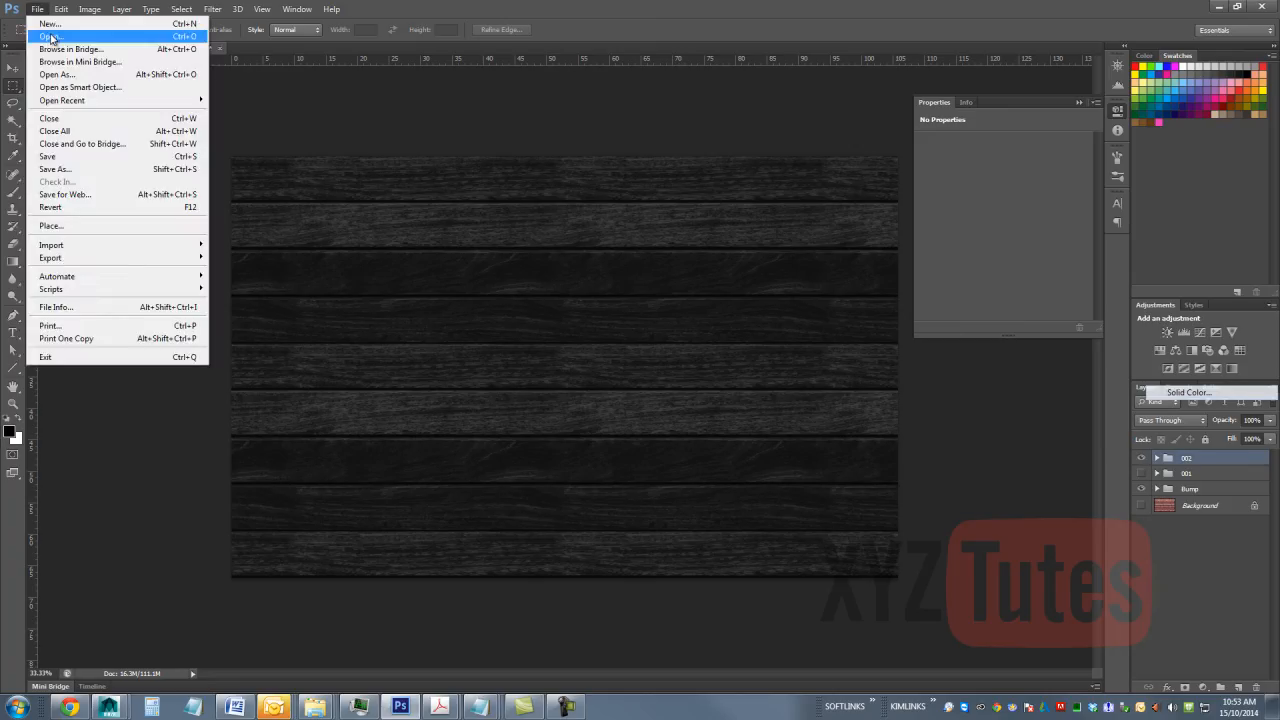
{"action": "left_click", "coordinate": [94, 168]}
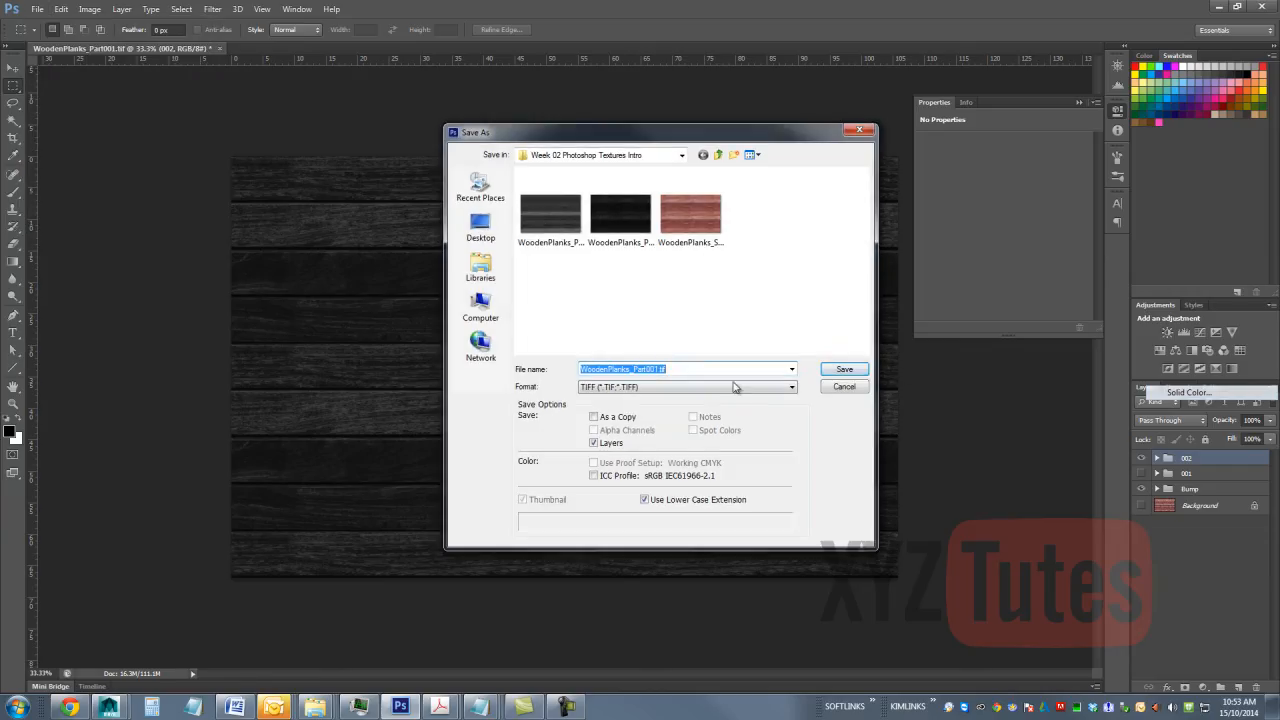
{"action": "left_click", "coordinate": [756, 156]}
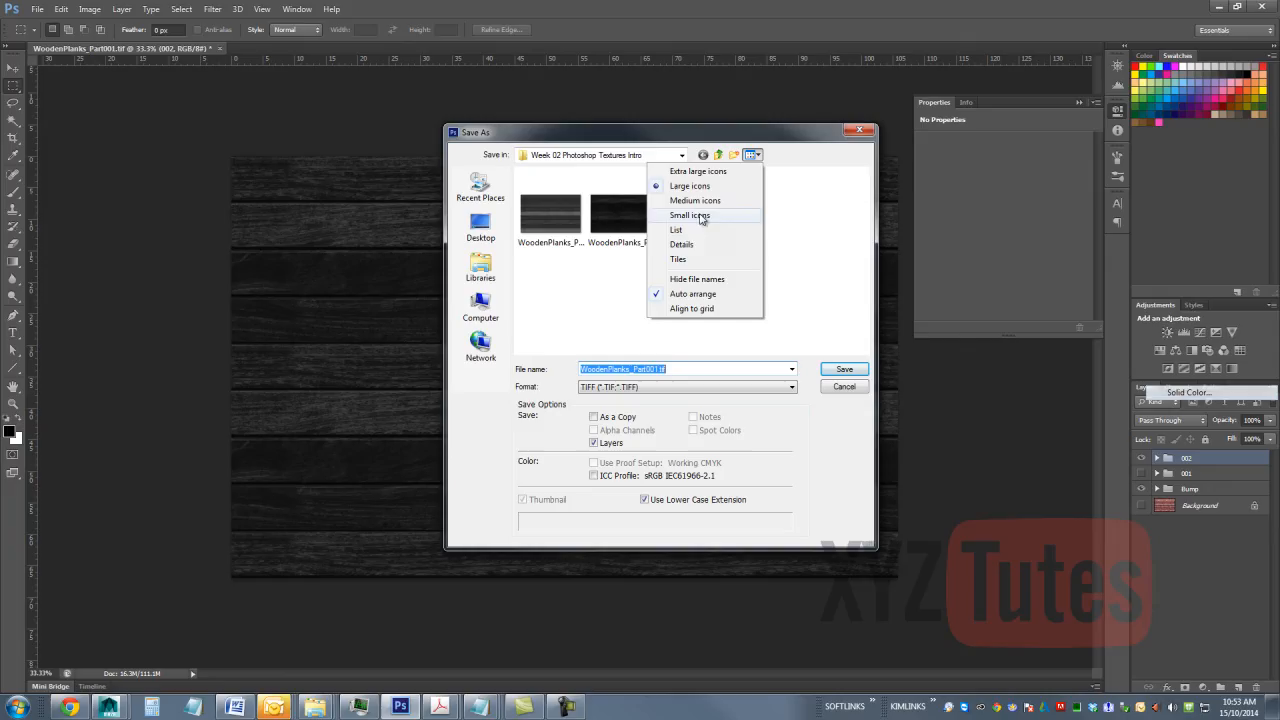
{"action": "left_click", "coordinate": [680, 244]}
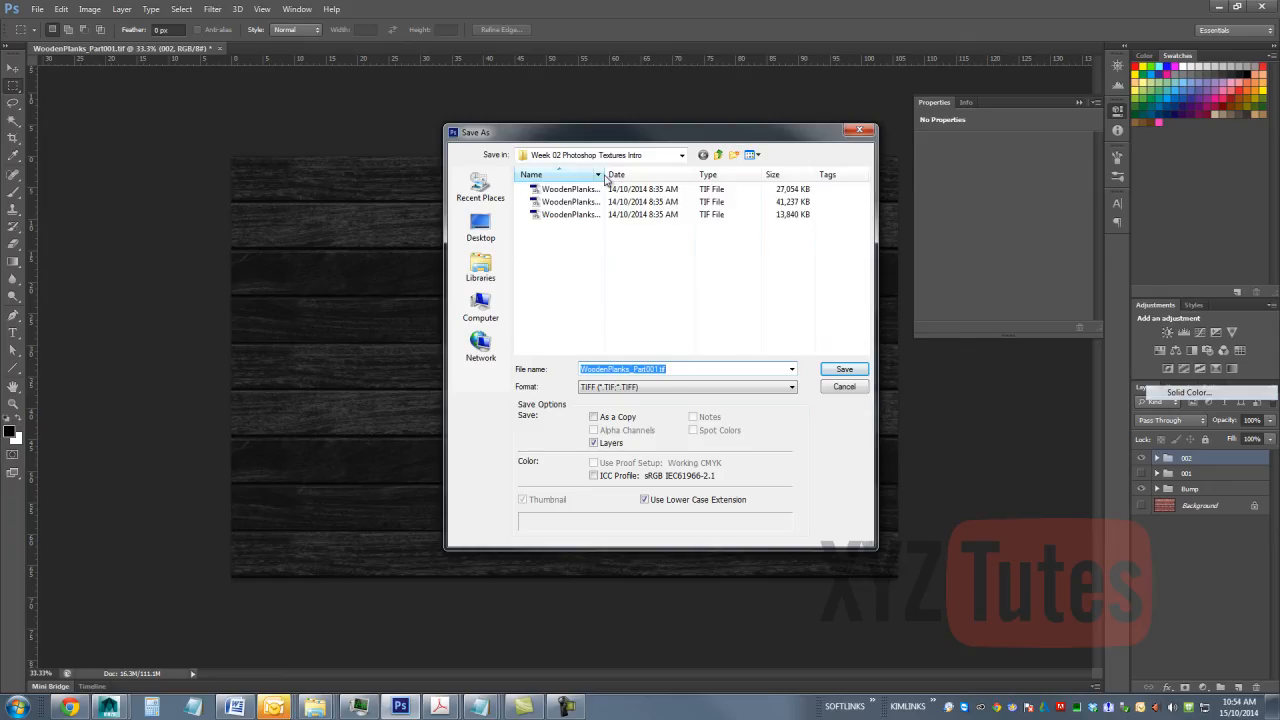
{"action": "left_click_drag", "start_coordinate": [603, 175], "coordinate": [701, 175]}
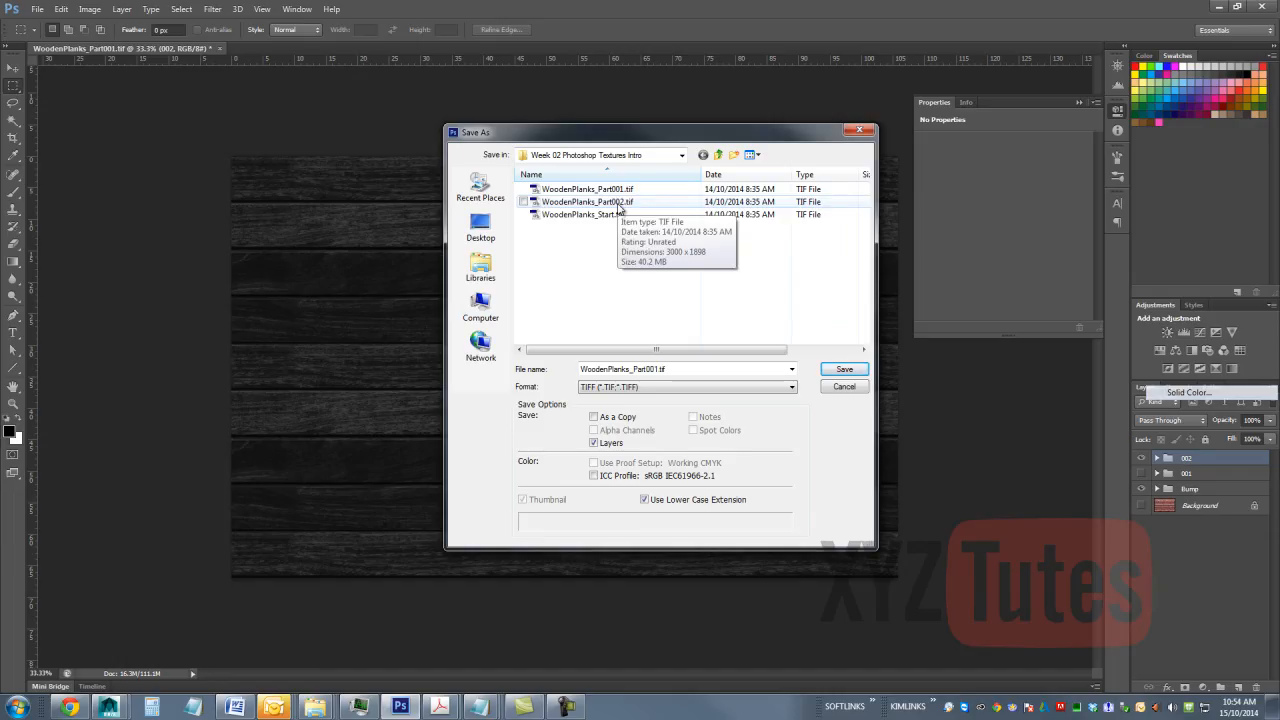
{"action": "left_click", "coordinate": [618, 203]}
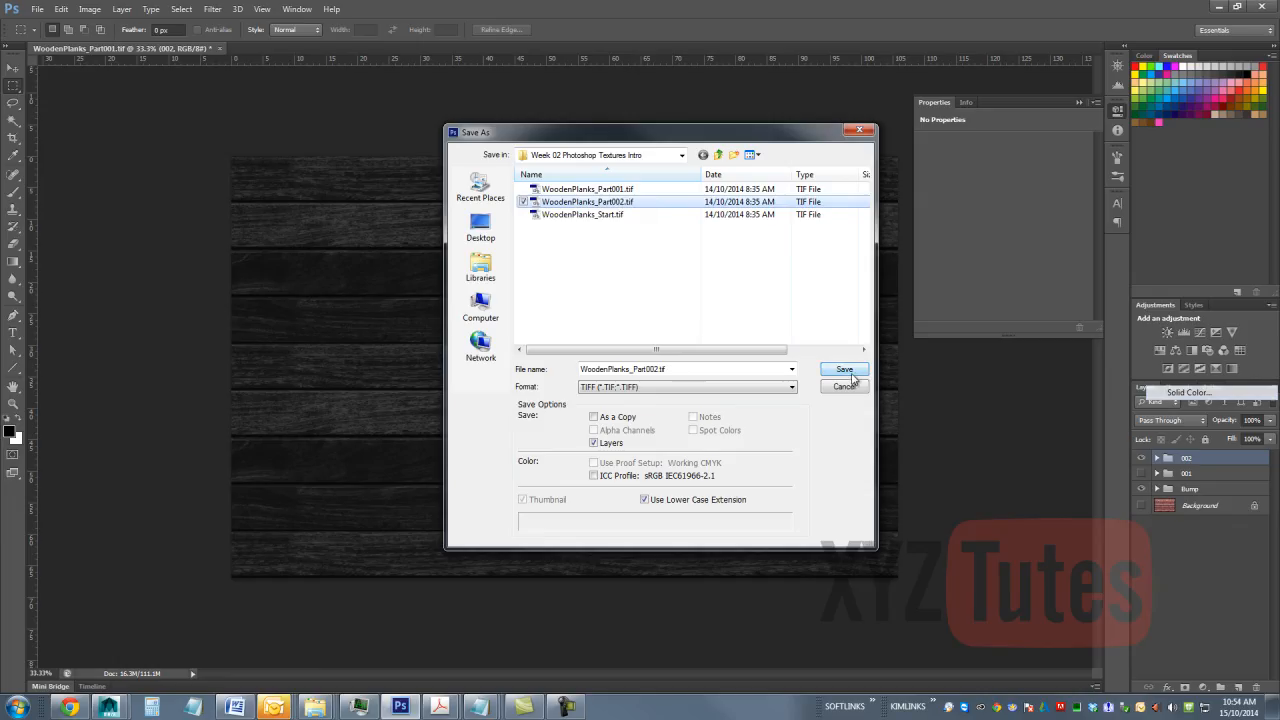
{"action": "left_click", "coordinate": [851, 377]}
{"action": "left_click", "coordinate": [612, 266]}
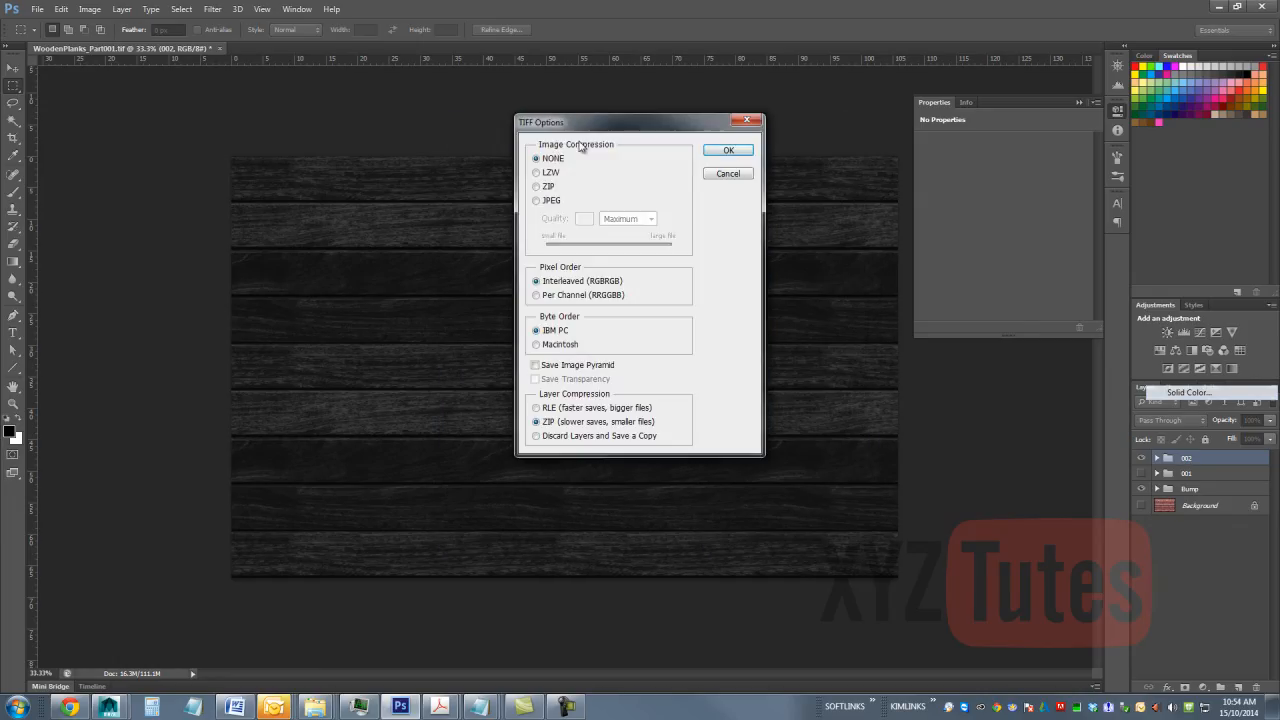
{"action": "left_click", "coordinate": [713, 151]}
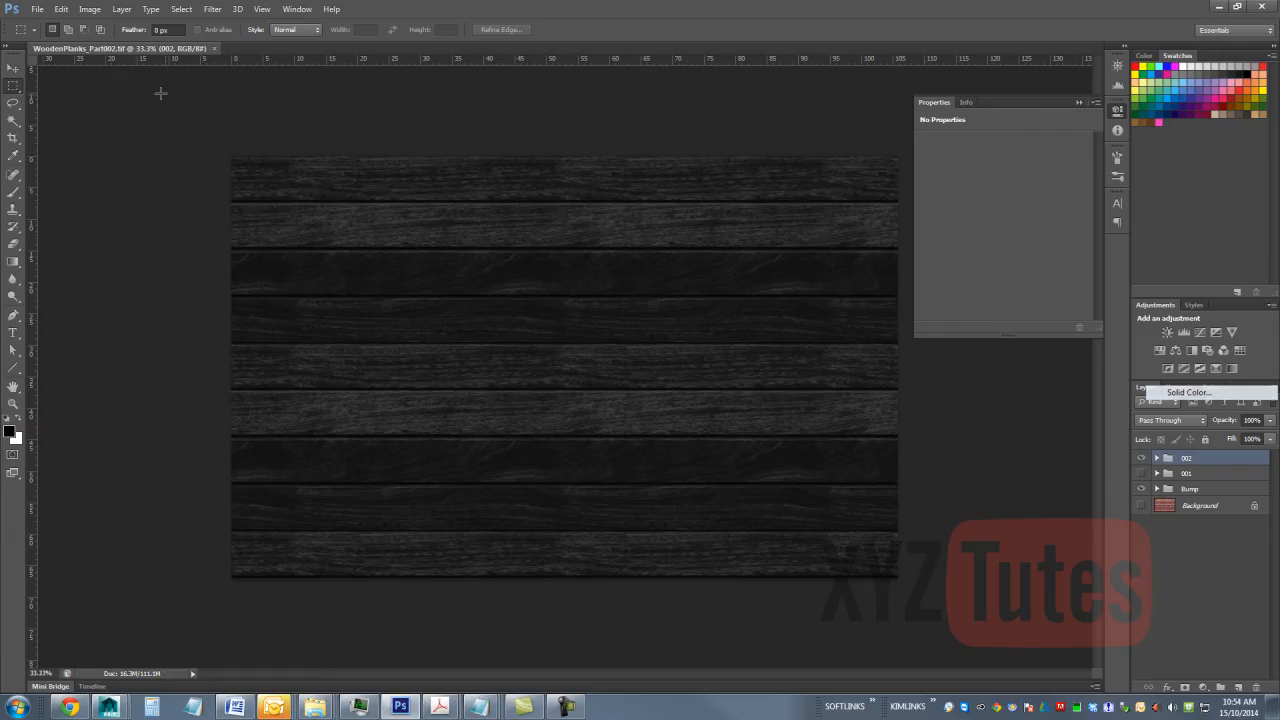
Step: Try to save a JPEG copy of the specular texture over the existing WoodenPlanks_Spec_Preview.jpg
{"action": "left_click", "coordinate": [38, 9]}
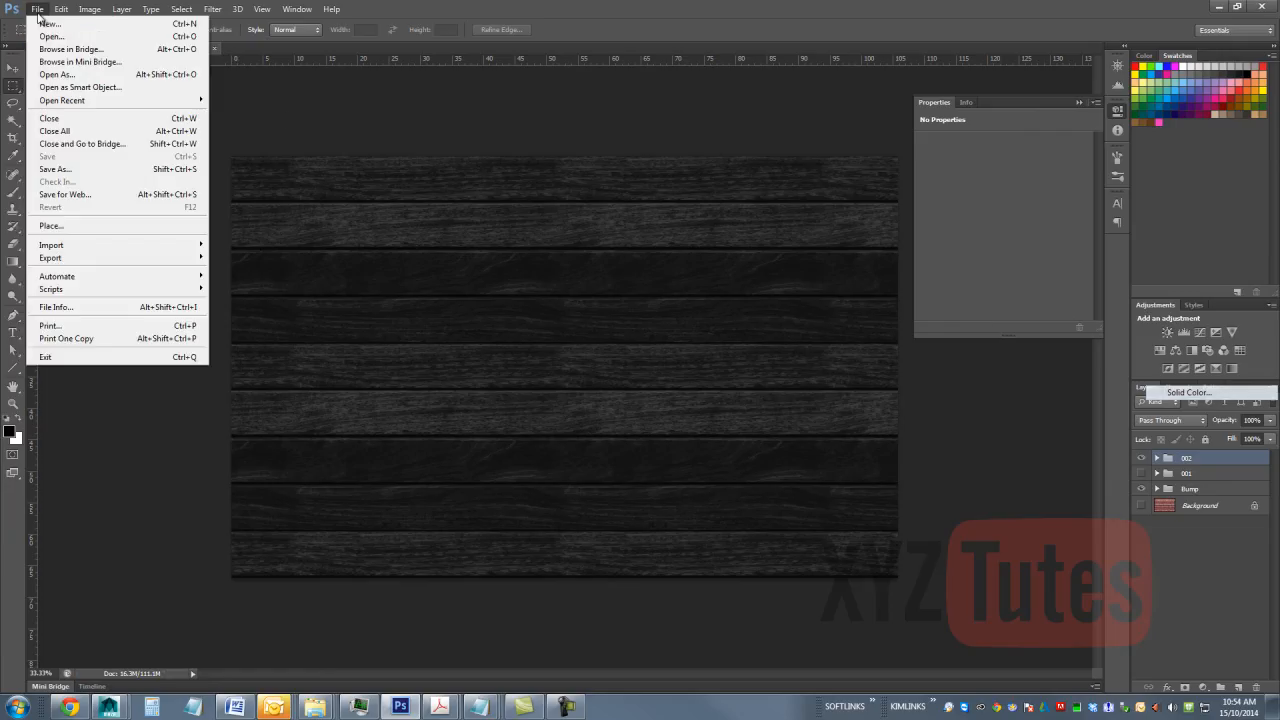
{"action": "left_click", "coordinate": [55, 170]}
{"action": "left_click", "coordinate": [632, 387]}
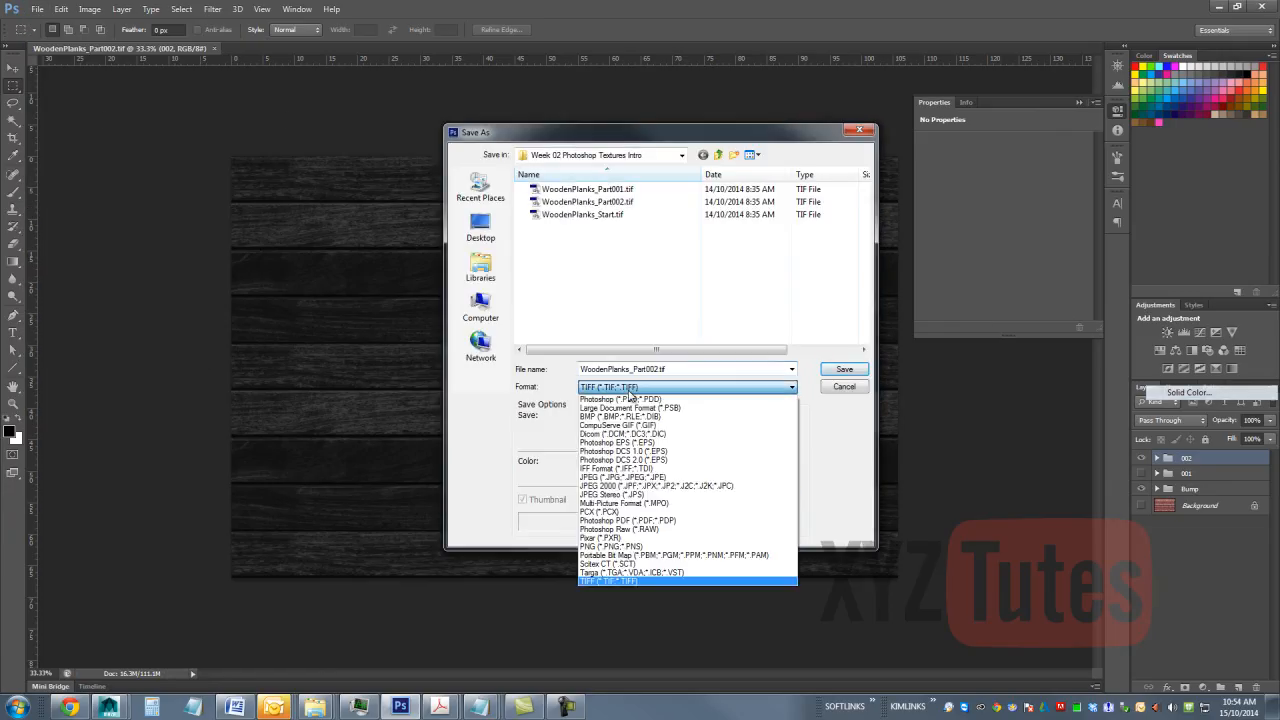
{"action": "left_click", "coordinate": [625, 477]}
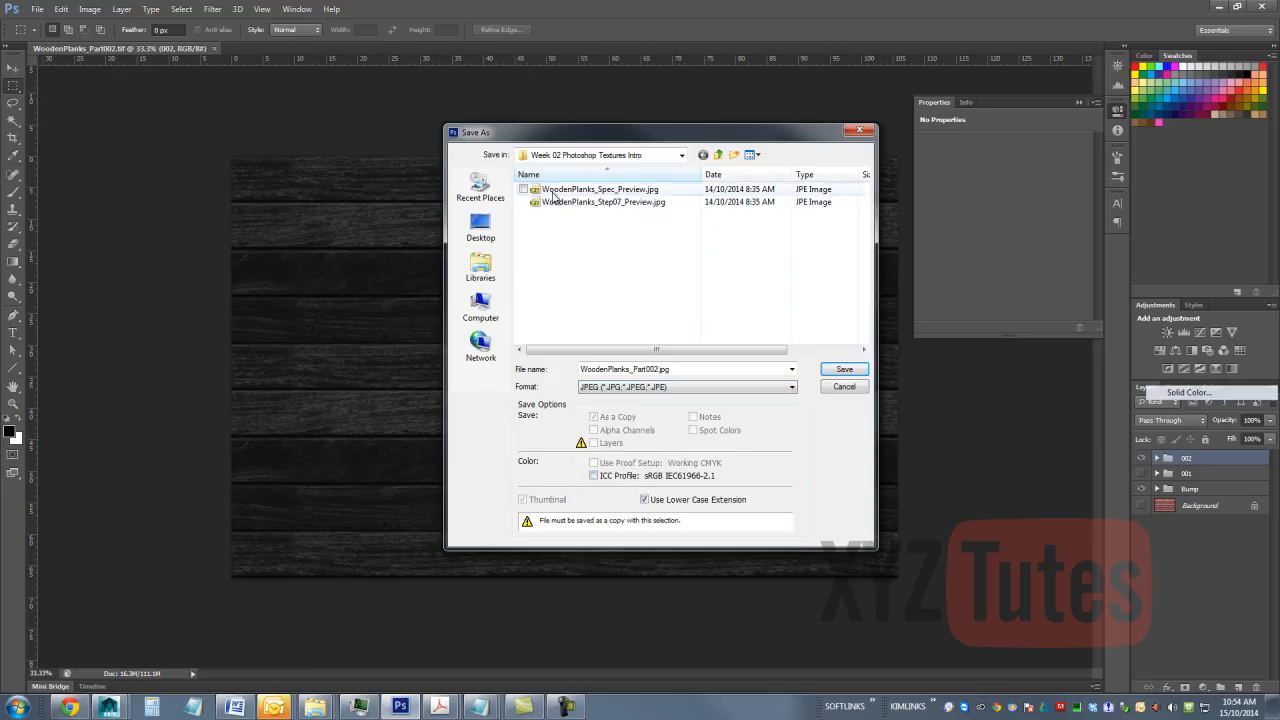
{"action": "left_click", "coordinate": [596, 192]}
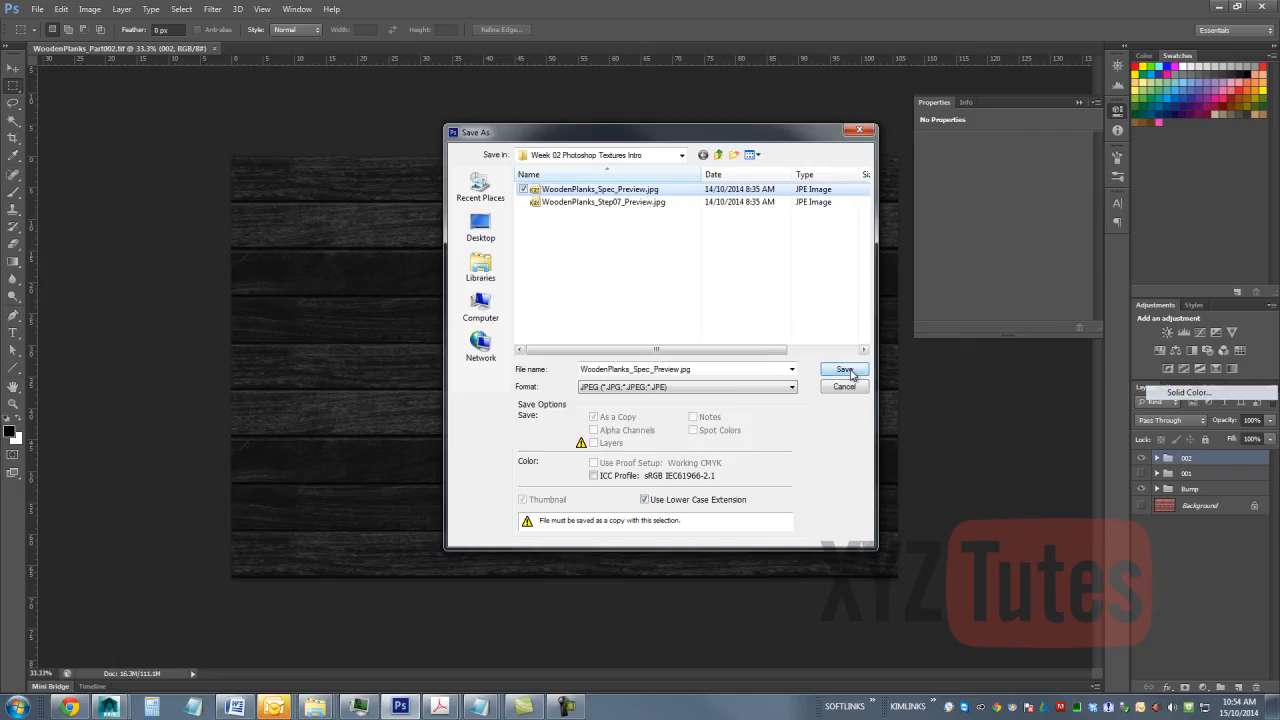
{"action": "left_click", "coordinate": [845, 370]}
{"action": "left_click", "coordinate": [622, 265]}
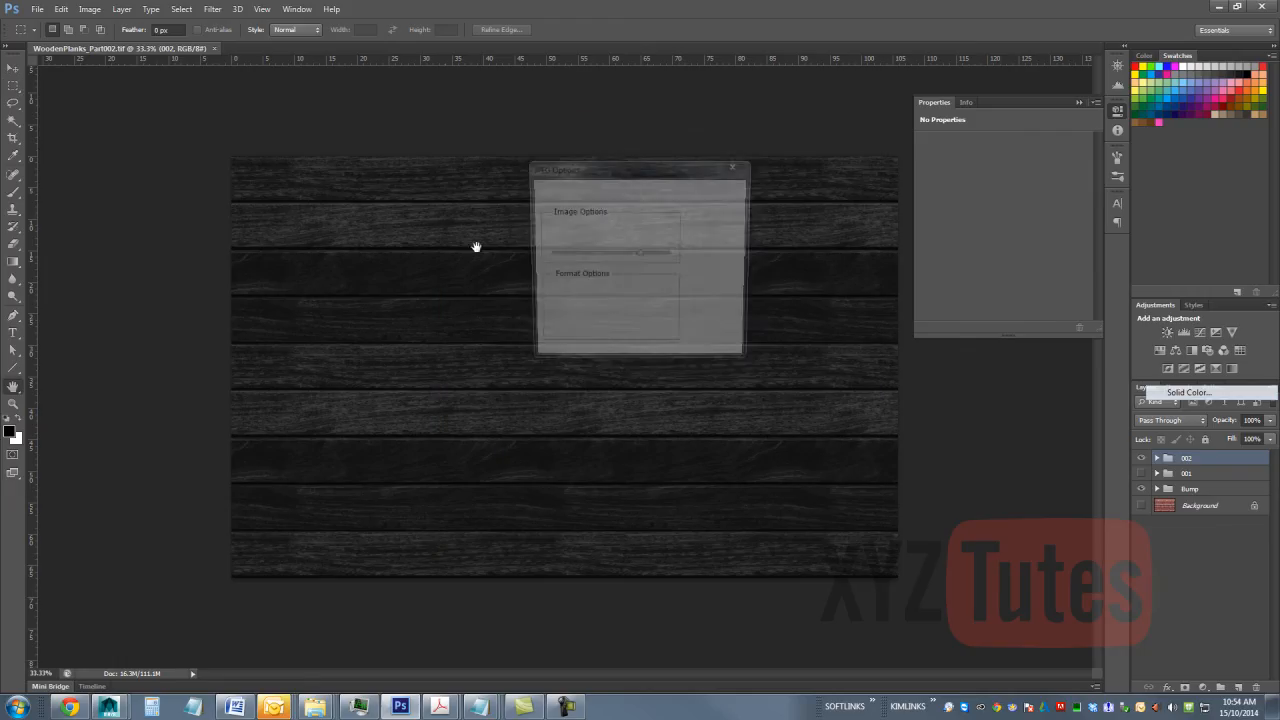
{"action": "left_click", "coordinate": [717, 192]}
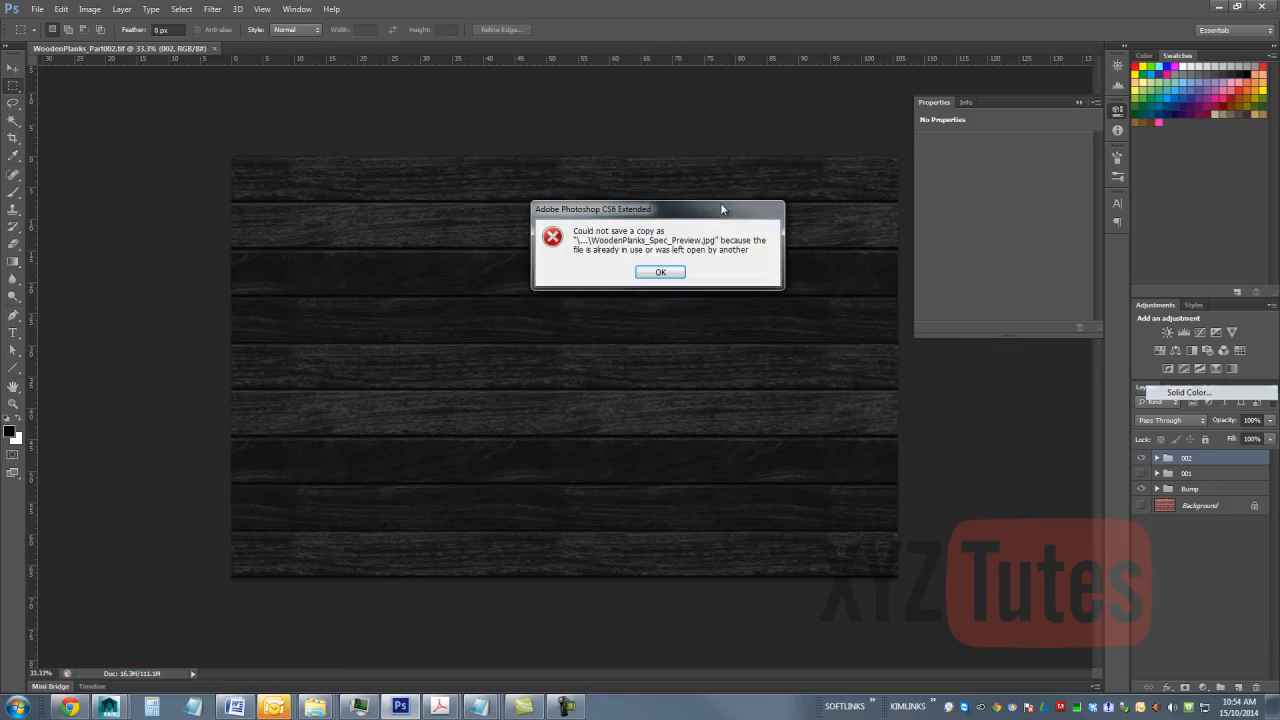
{"action": "left_click", "coordinate": [660, 272]}
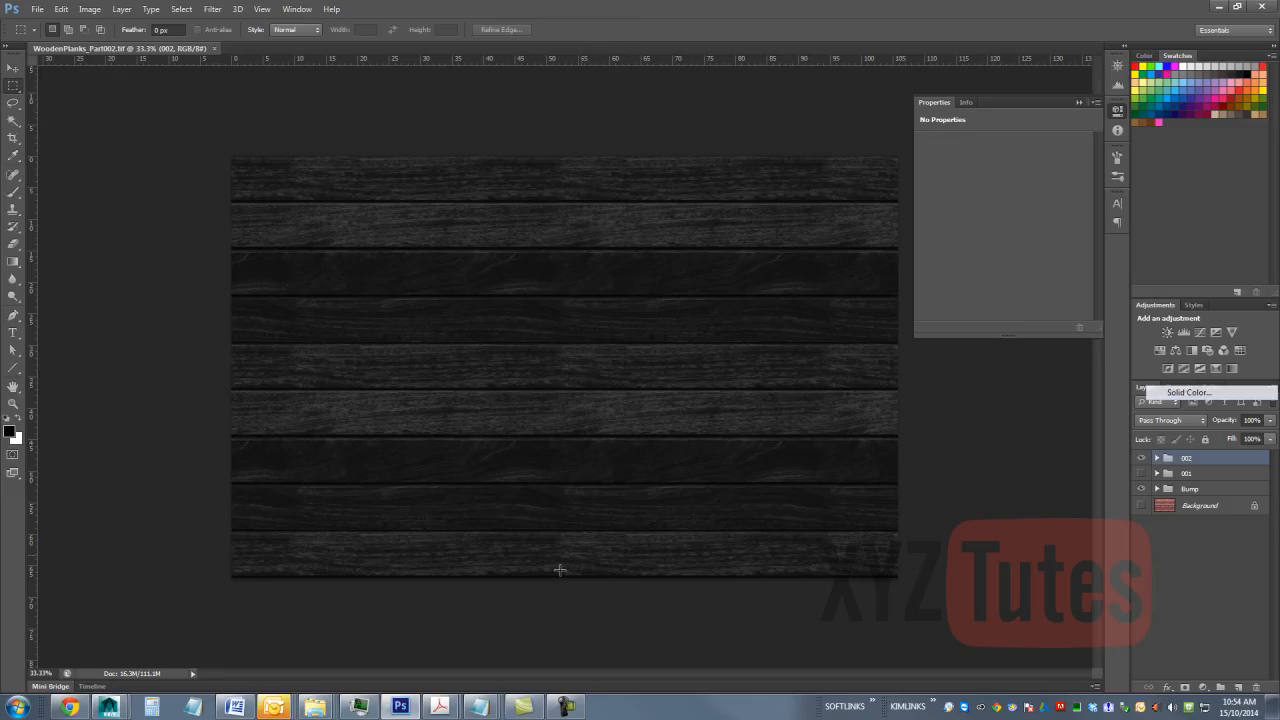
Step: Switch to Maya and connect a new File texture to the specular colour of the plane's Blinn material
{"action": "mouse_move", "coordinate": [110, 707]}
{"action": "left_click", "coordinate": [210, 625]}
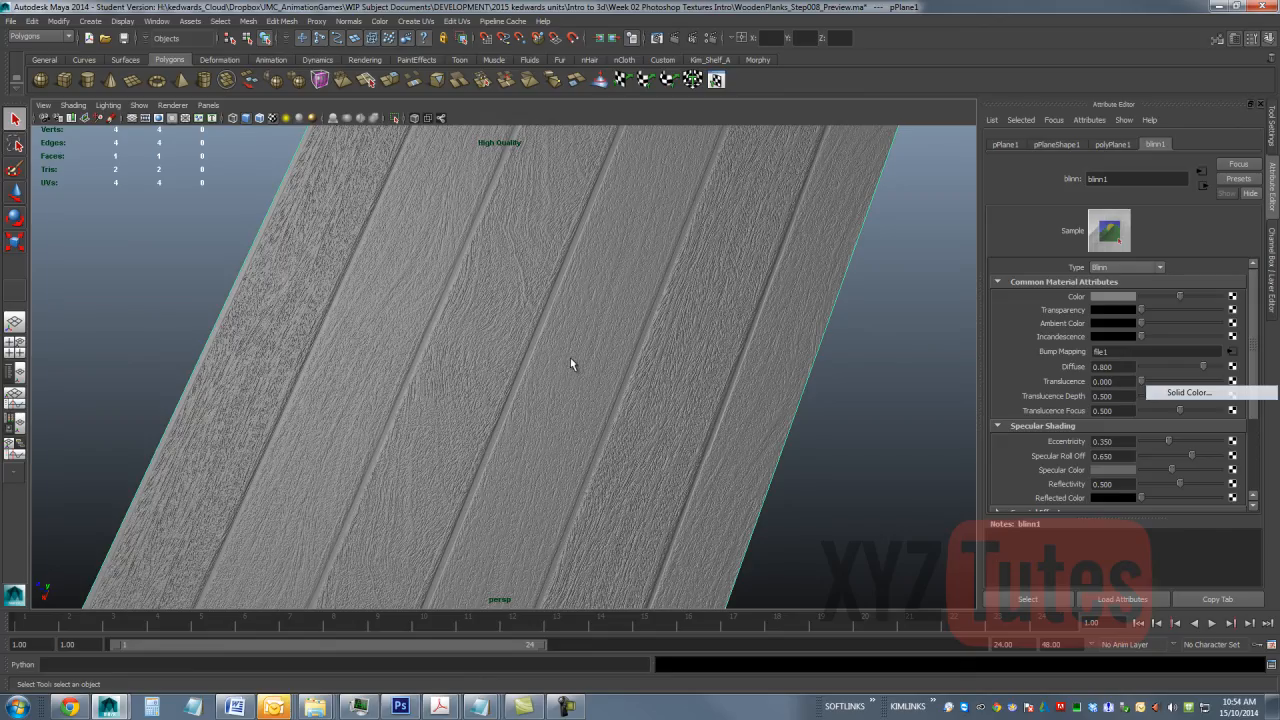
{"action": "left_click", "coordinate": [848, 422]}
{"action": "left_click", "coordinate": [639, 258]}
{"action": "left_click", "coordinate": [1233, 470]}
{"action": "left_click", "coordinate": [576, 343]}
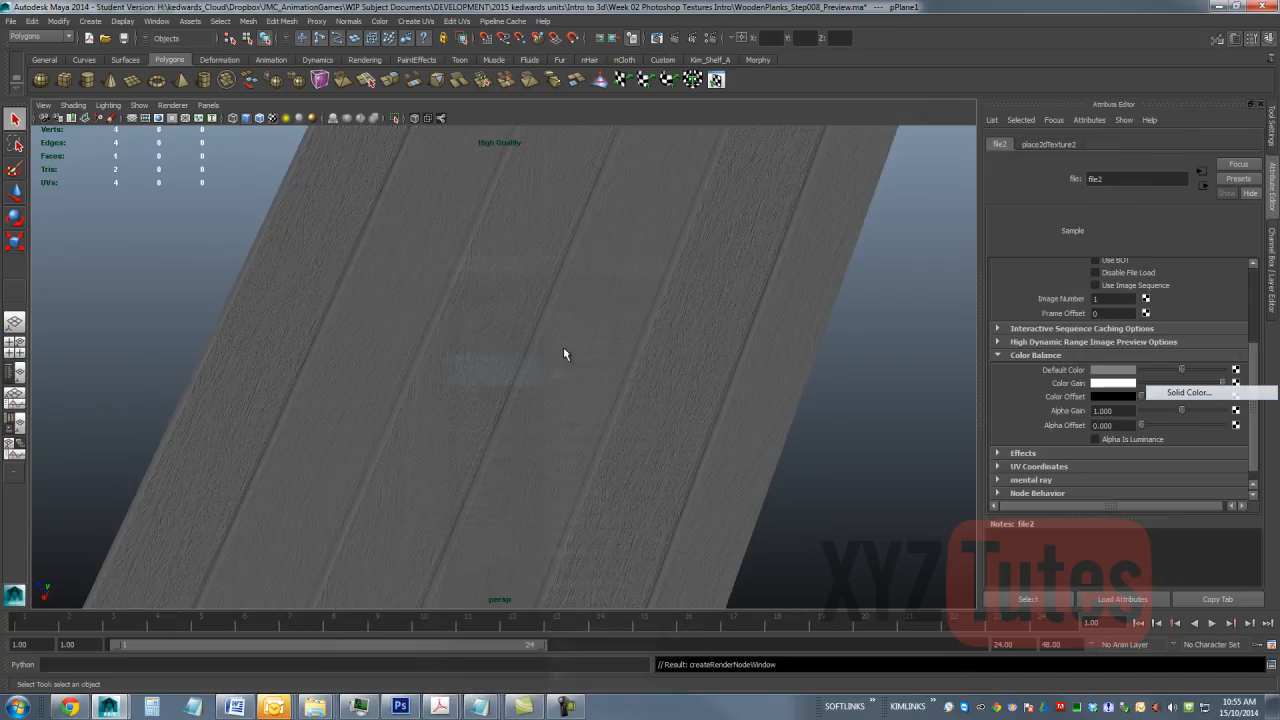
Step: Load WoodenPlanks_Spec_Preview.jpg as the image of the file texture driving the specular colour
{"action": "scroll", "coordinate": [1255, 372], "scroll_direction": "up", "scroll_amount": 5}
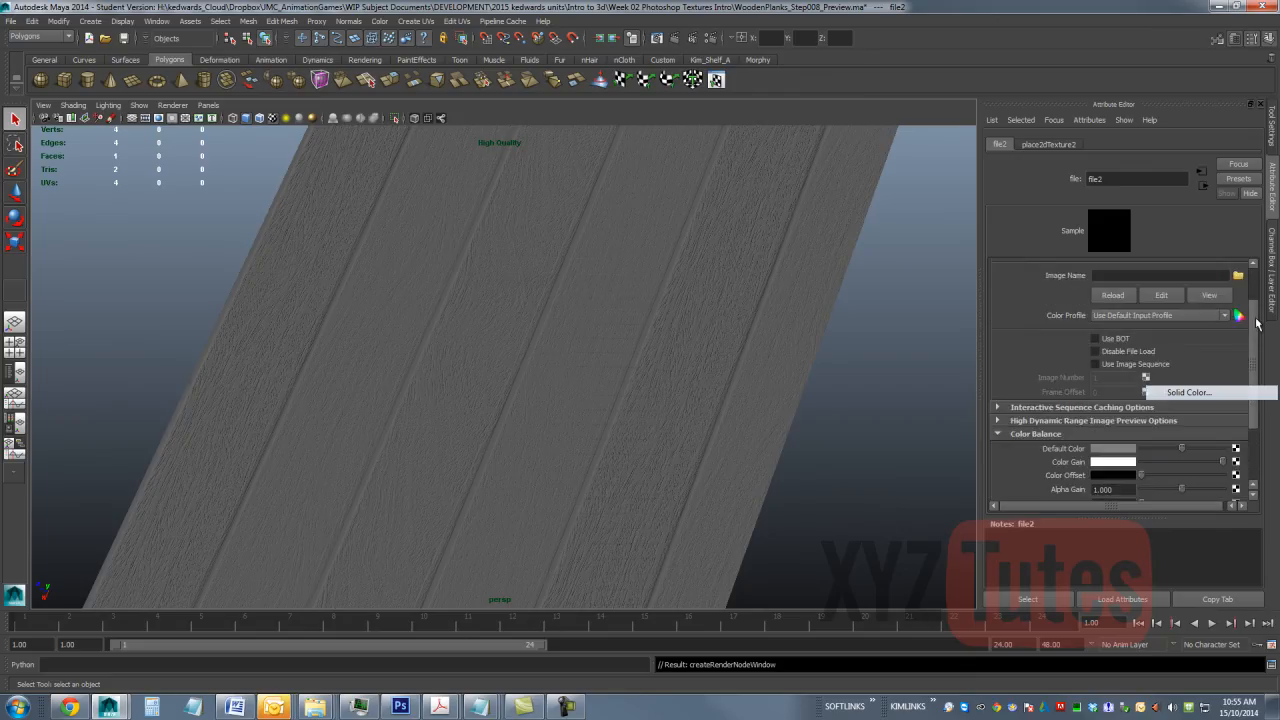
{"action": "left_click", "coordinate": [1238, 333]}
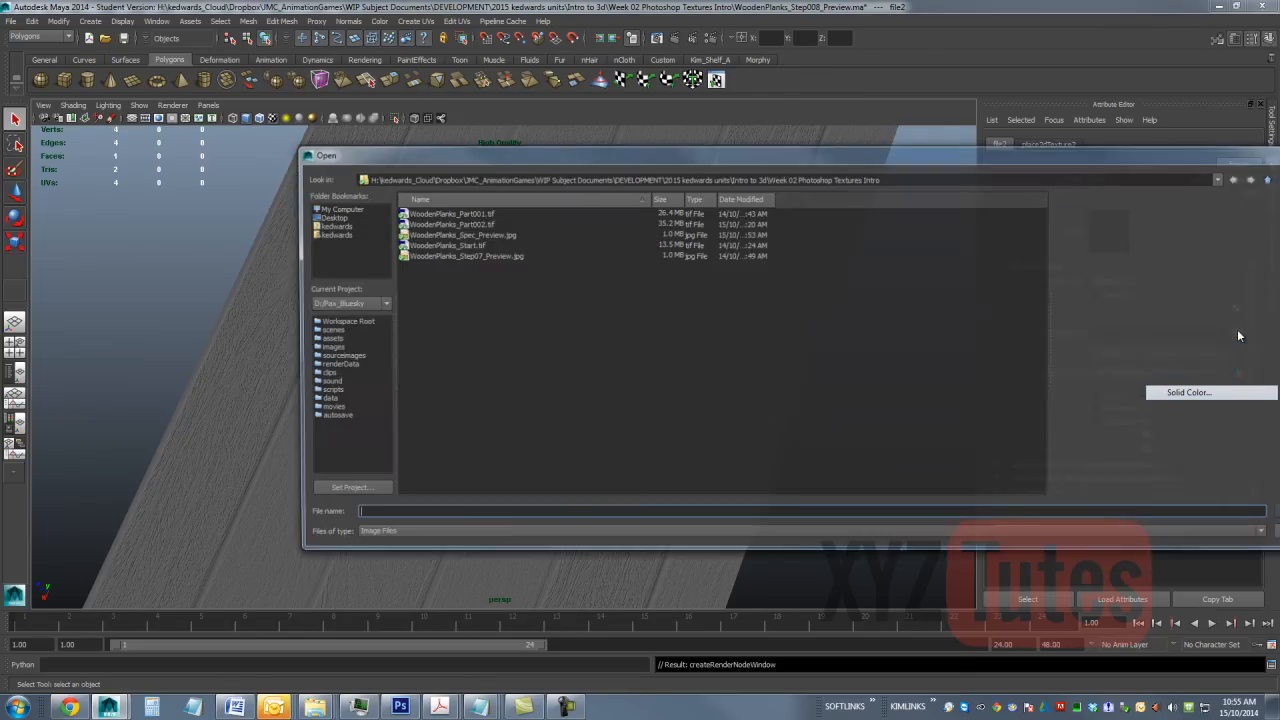
{"action": "left_click", "coordinate": [448, 233]}
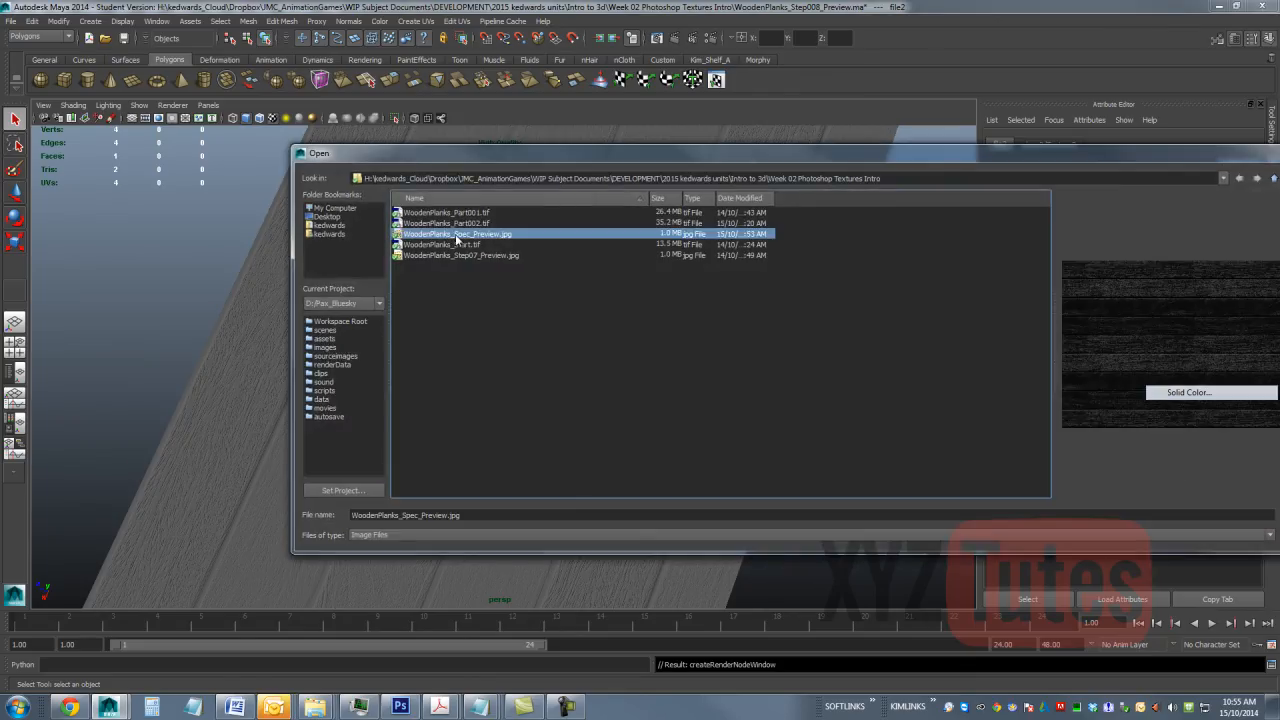
{"action": "key", "text": "Return"}
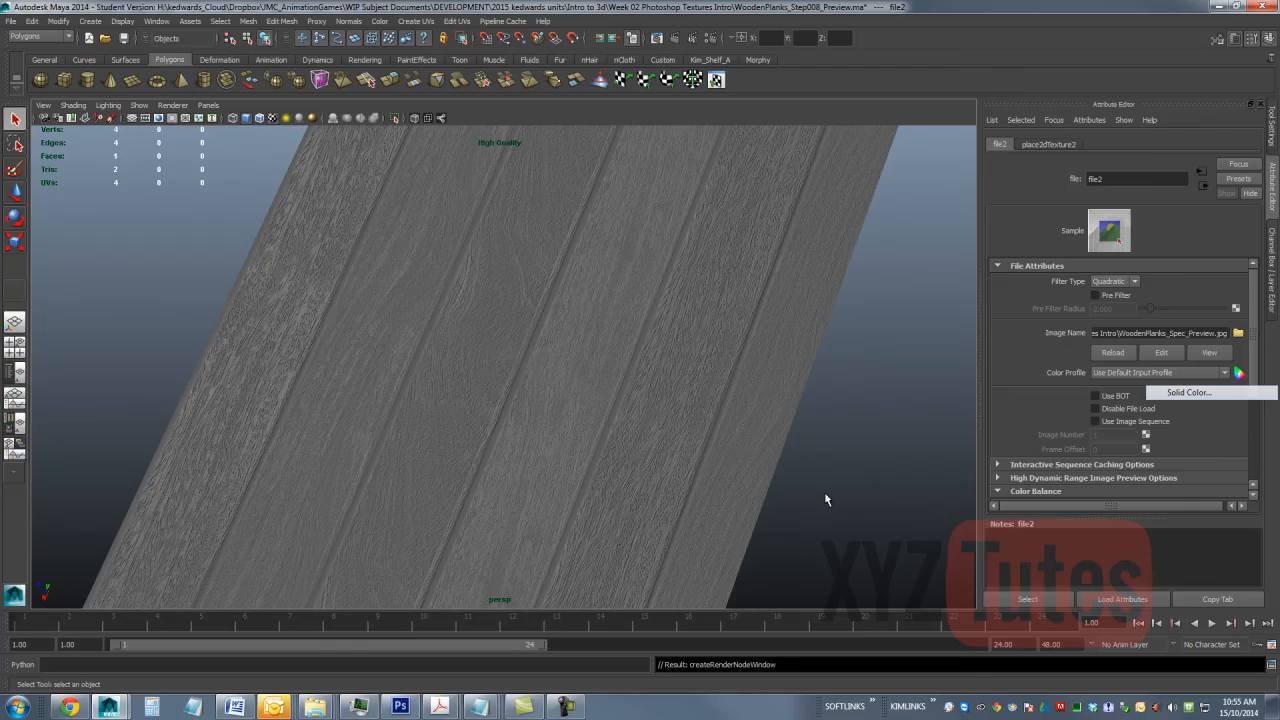
{"action": "left_click_drag", "start_coordinate": [828, 498], "coordinate": [566, 466]}
{"action": "mouse_move", "coordinate": [477, 466]}
{"action": "left_mouse_down"}
{"action": "mouse_move", "coordinate": [473, 506]}
{"action": "mouse_move", "coordinate": [468, 482]}
{"action": "mouse_move", "coordinate": [463, 510]}
{"action": "mouse_move", "coordinate": [469, 469]}
{"action": "mouse_move", "coordinate": [454, 503]}
{"action": "left_mouse_up"}
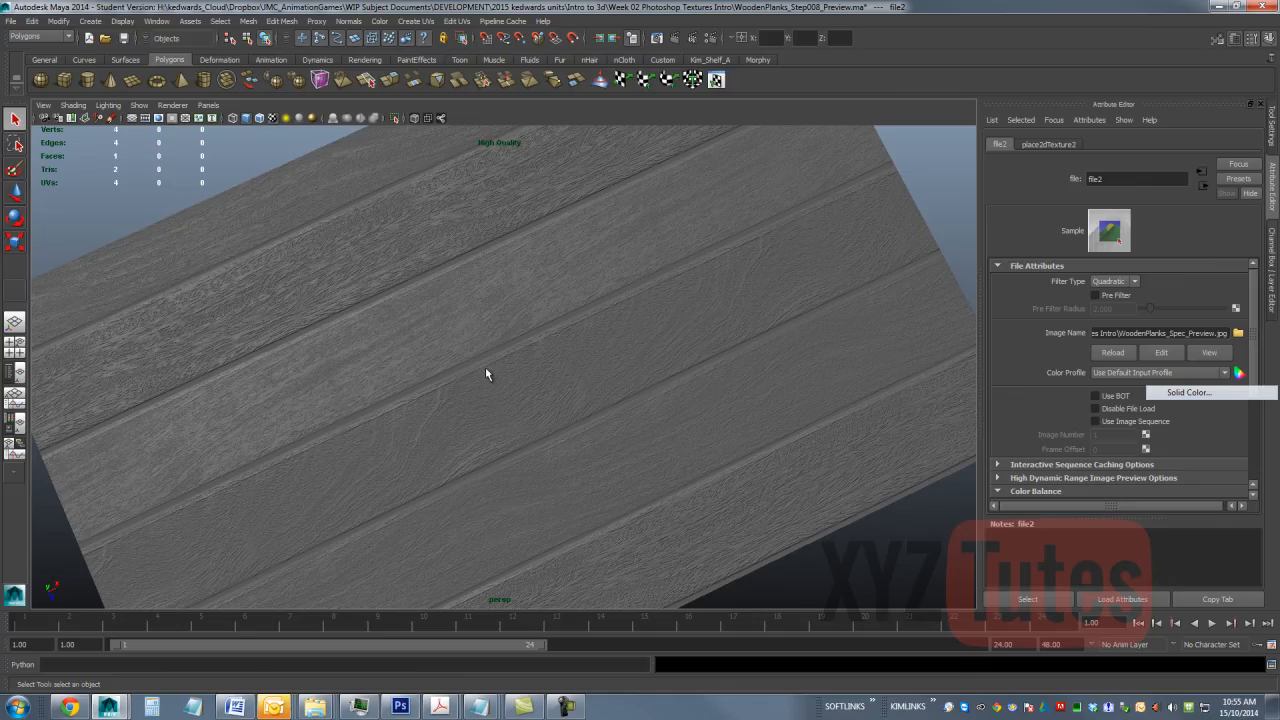
{"action": "mouse_move", "coordinate": [523, 400]}
{"action": "left_mouse_down"}
{"action": "mouse_move", "coordinate": [513, 422]}
{"action": "mouse_move", "coordinate": [463, 392]}
{"action": "mouse_move", "coordinate": [437, 422]}
{"action": "mouse_move", "coordinate": [428, 403]}
{"action": "left_mouse_up"}
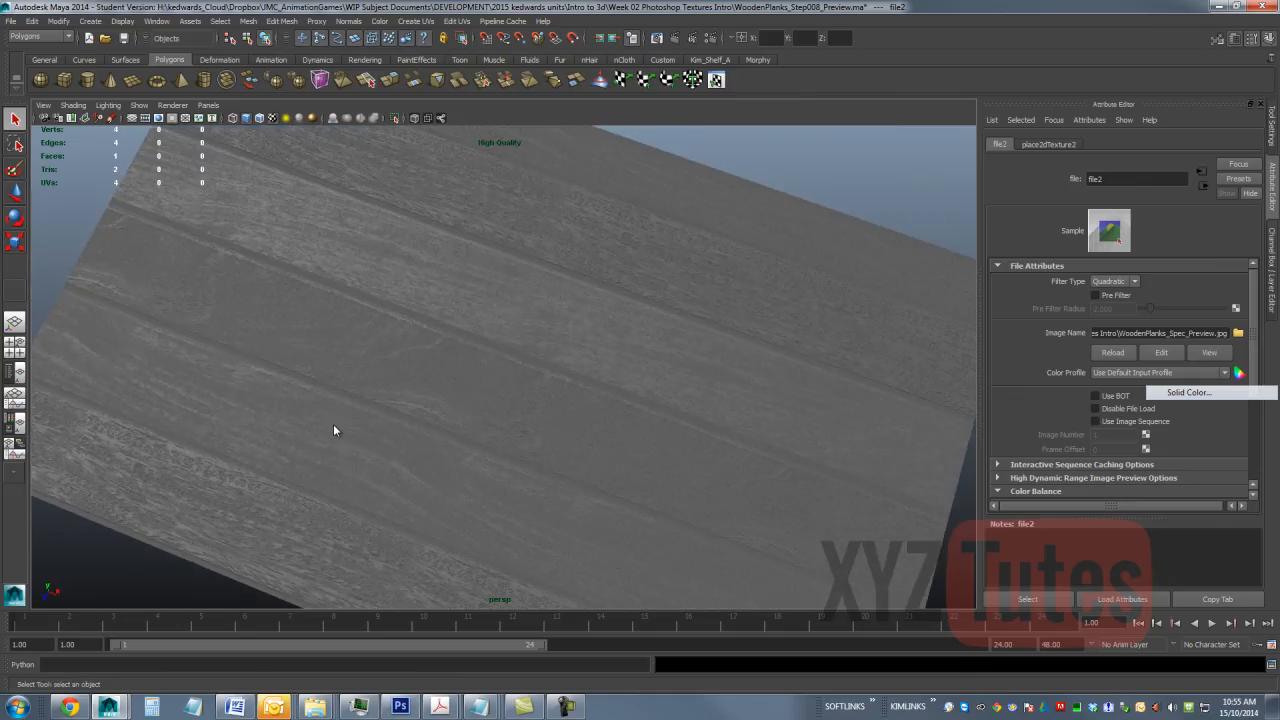
{"action": "left_click_drag", "start_coordinate": [333, 286], "coordinate": [358, 300]}
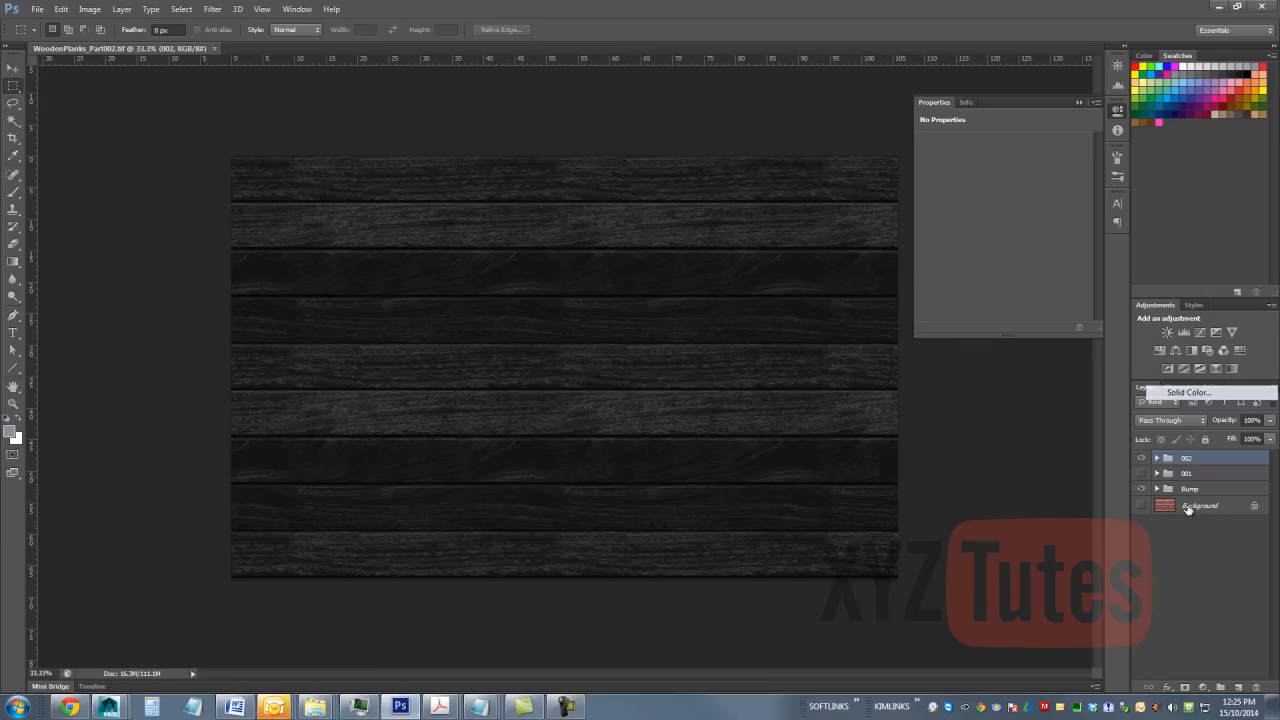
Step: Duplicate the Background layer, place the copy above group 002 and make it visible
{"action": "left_click_drag", "start_coordinate": [1202, 505], "coordinate": [1238, 684]}
{"action": "left_click_drag", "start_coordinate": [1197, 510], "coordinate": [1205, 457]}
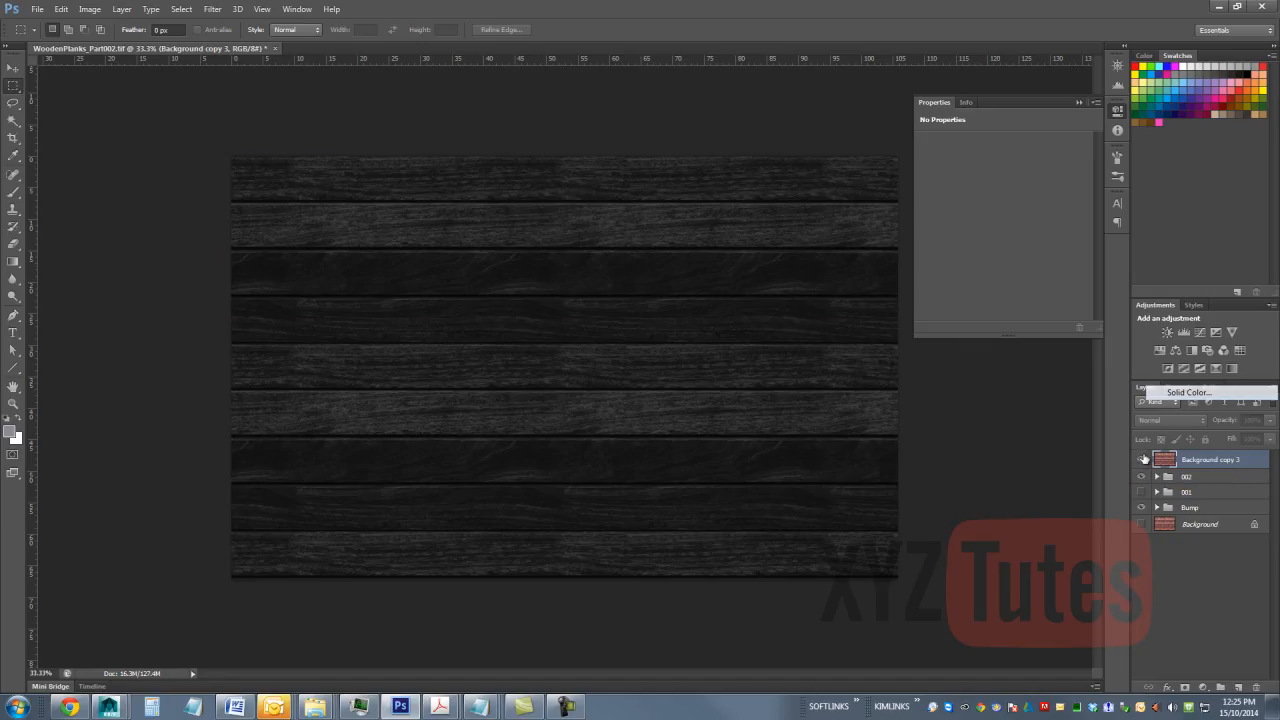
{"action": "left_click", "coordinate": [1142, 460]}
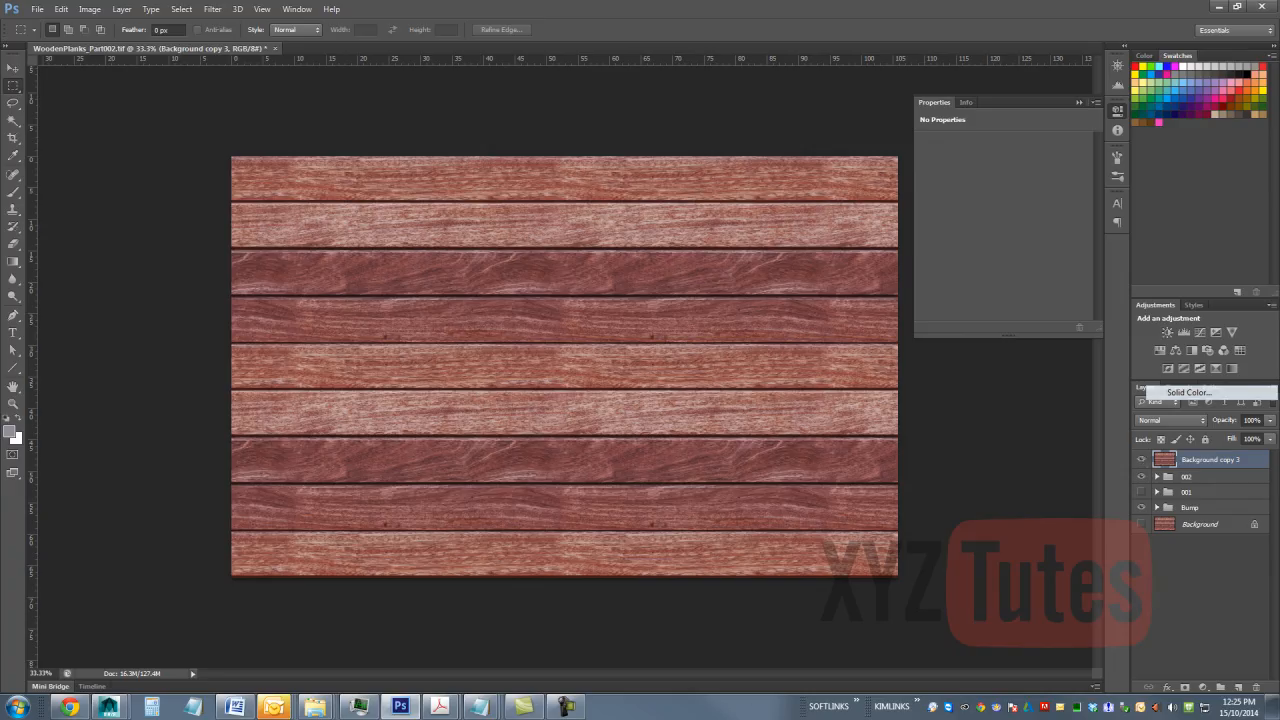
Step: Open the image Colour_Reference.jpg from the Week 02 Photoshop Textures Intro folder
{"action": "left_click", "coordinate": [40, 11]}
{"action": "left_click", "coordinate": [50, 41]}
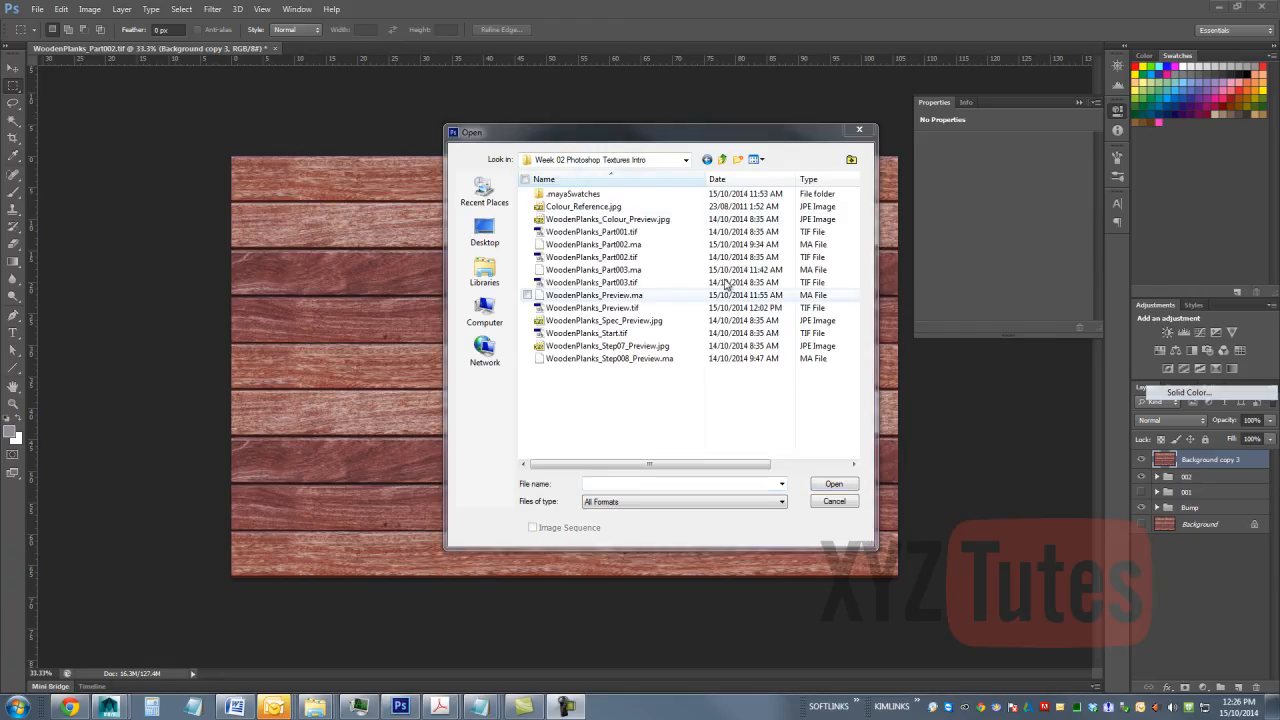
{"action": "left_click", "coordinate": [613, 207]}
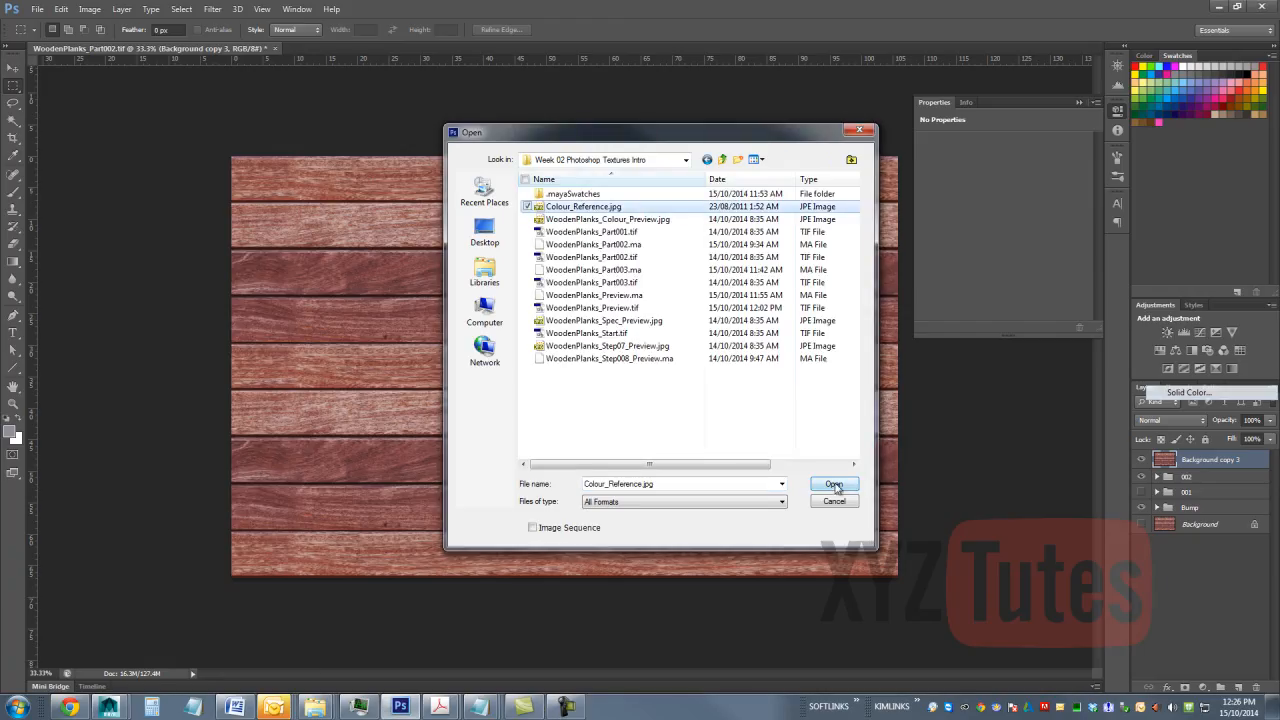
{"action": "left_click", "coordinate": [834, 484]}
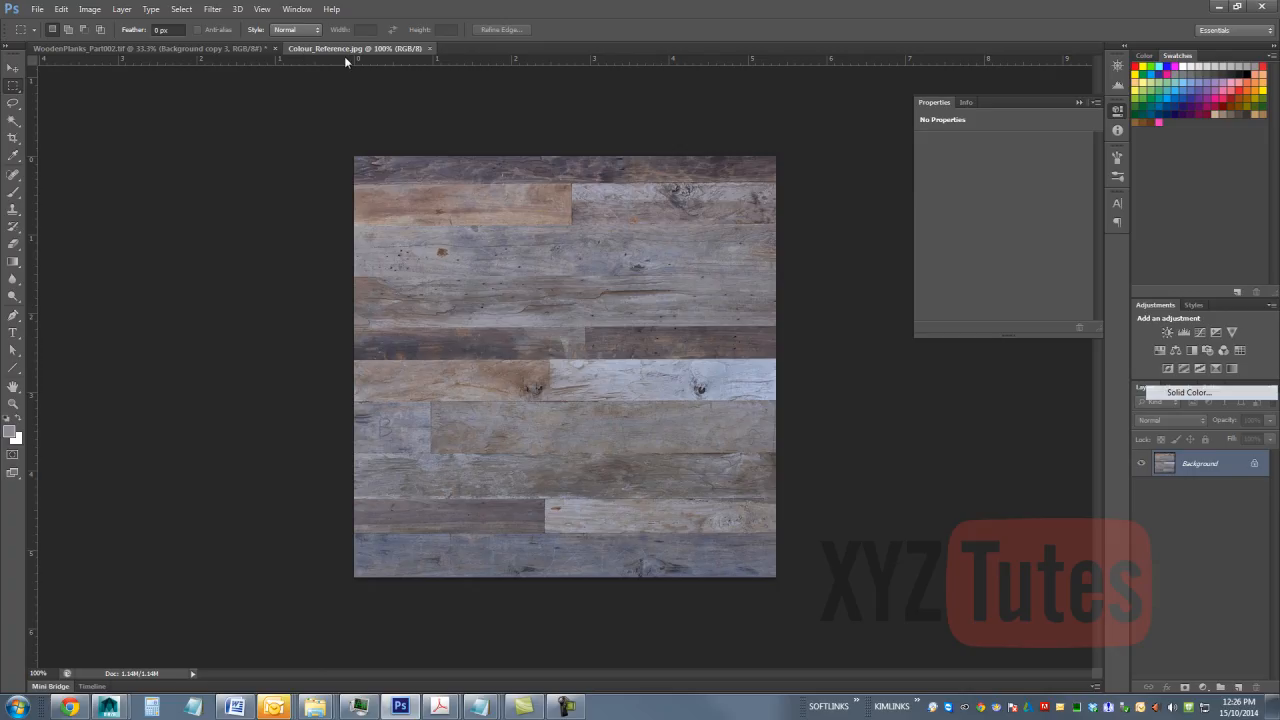
Step: Apply Match Color to the Background copy in WoodenPlanks_Part002.tif with Colour_Reference.jpg as the source, and close the reference image
{"action": "left_click", "coordinate": [232, 47]}
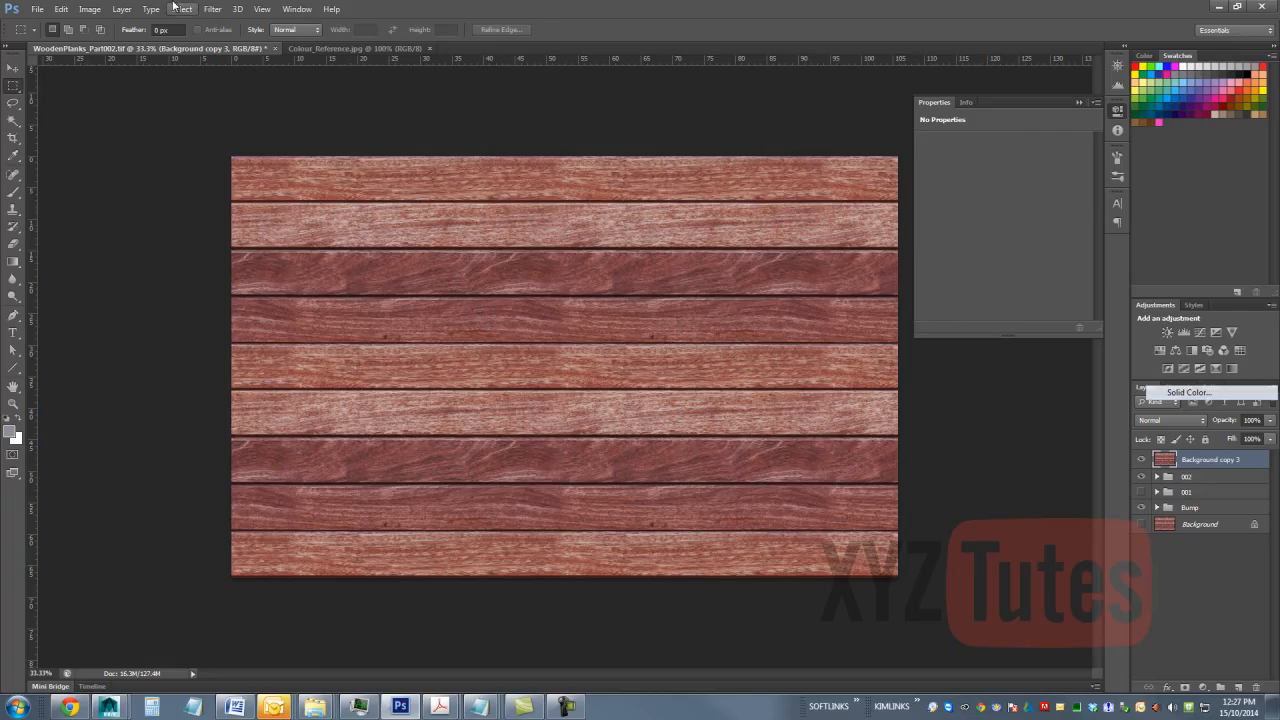
{"action": "left_click", "coordinate": [90, 9]}
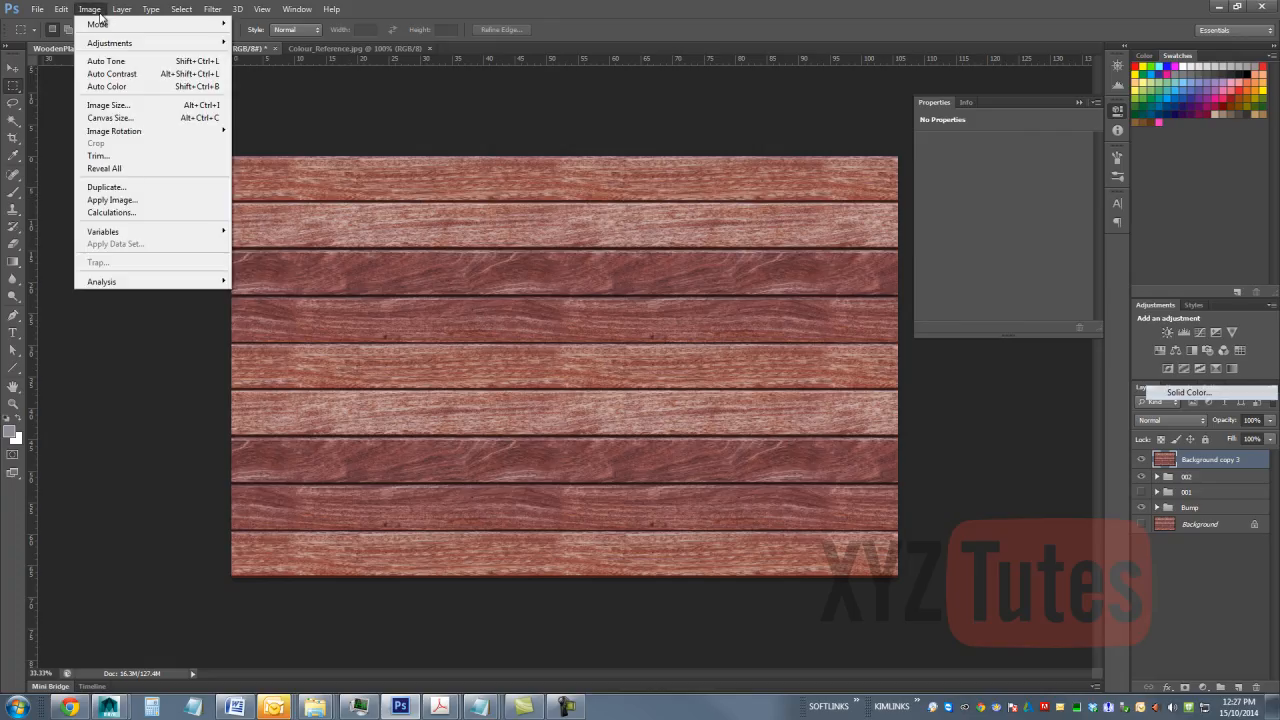
{"action": "mouse_move", "coordinate": [122, 9]}
{"action": "mouse_move", "coordinate": [150, 43]}
{"action": "left_click", "coordinate": [262, 319]}
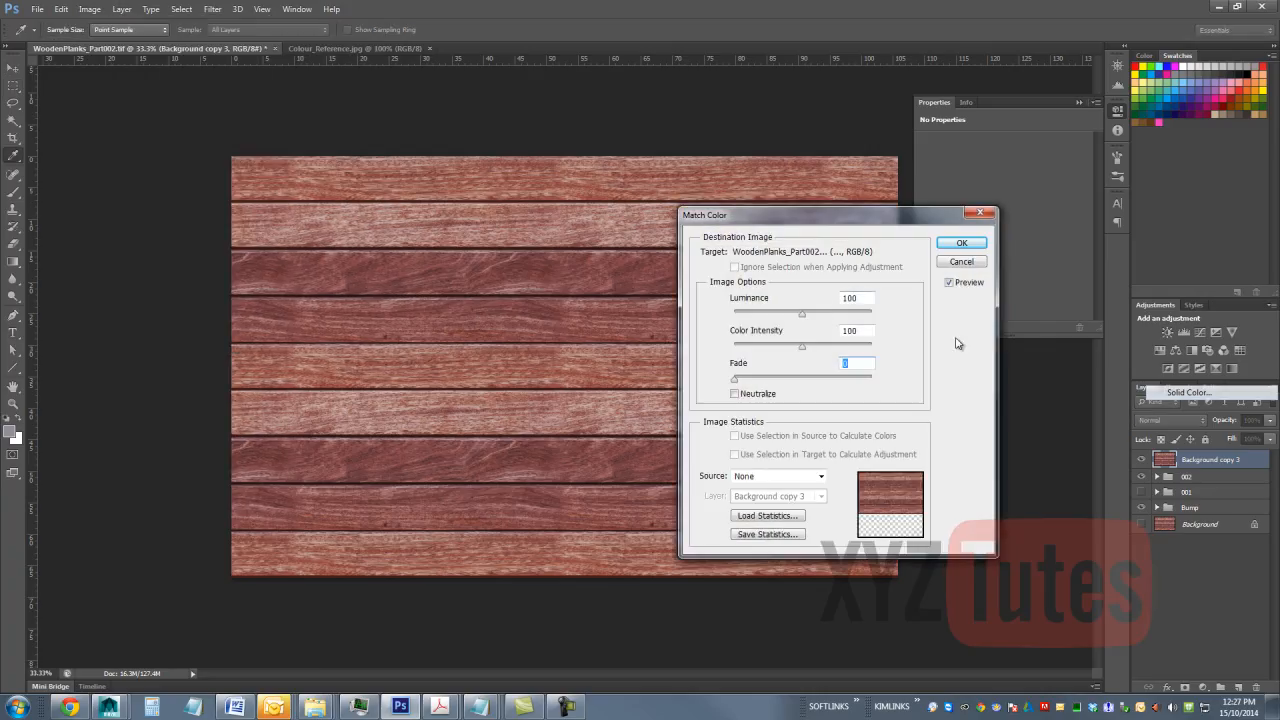
{"action": "left_click", "coordinate": [754, 481]}
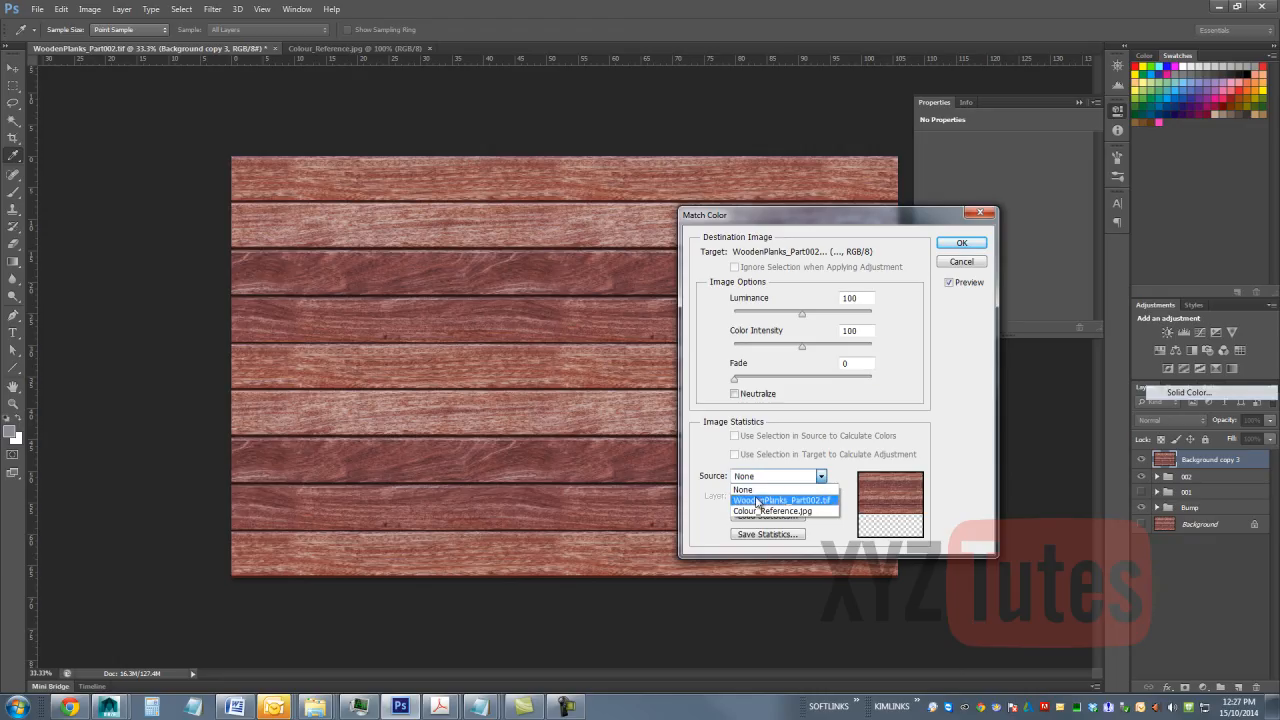
{"action": "left_click", "coordinate": [741, 517]}
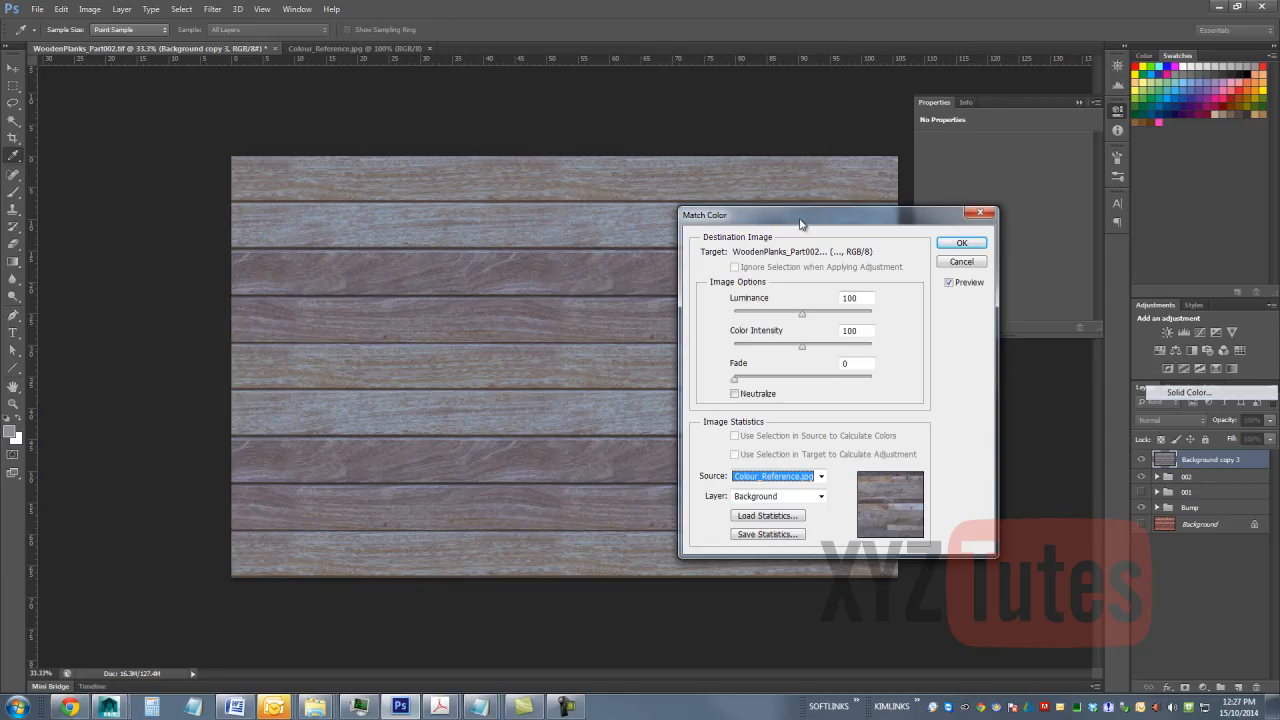
{"action": "left_click", "coordinate": [963, 244]}
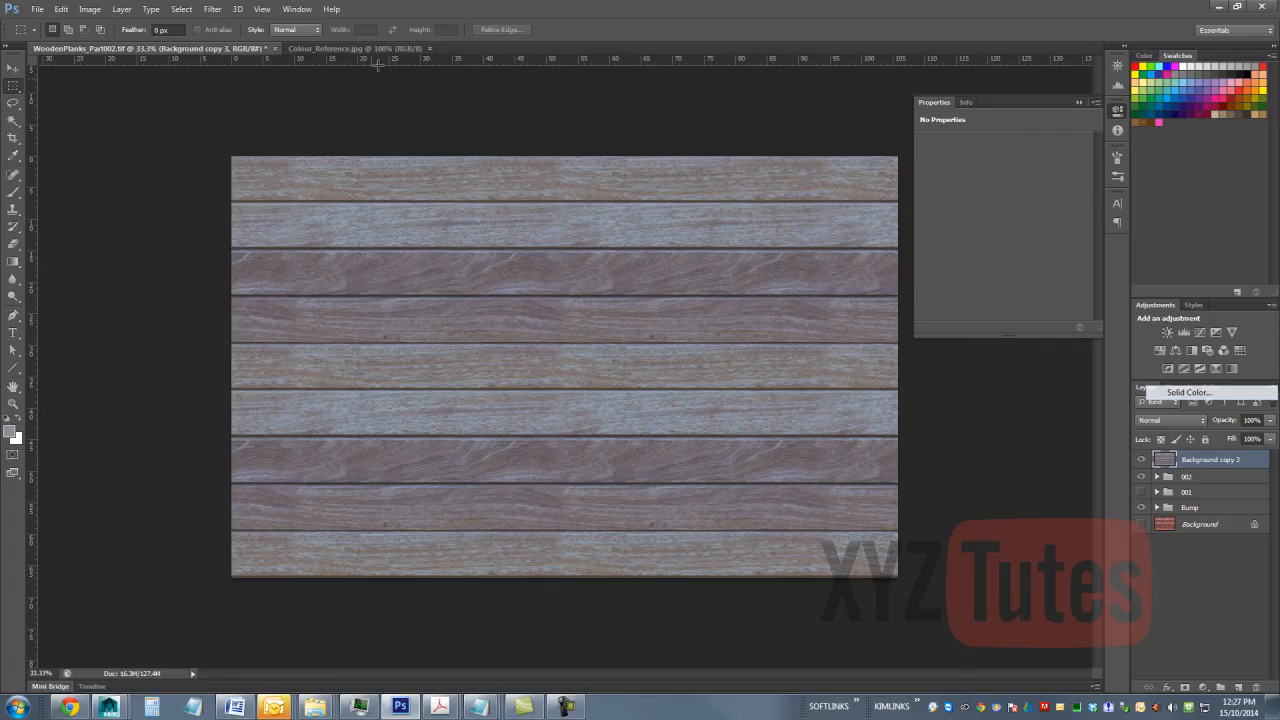
{"action": "left_click", "coordinate": [424, 49]}
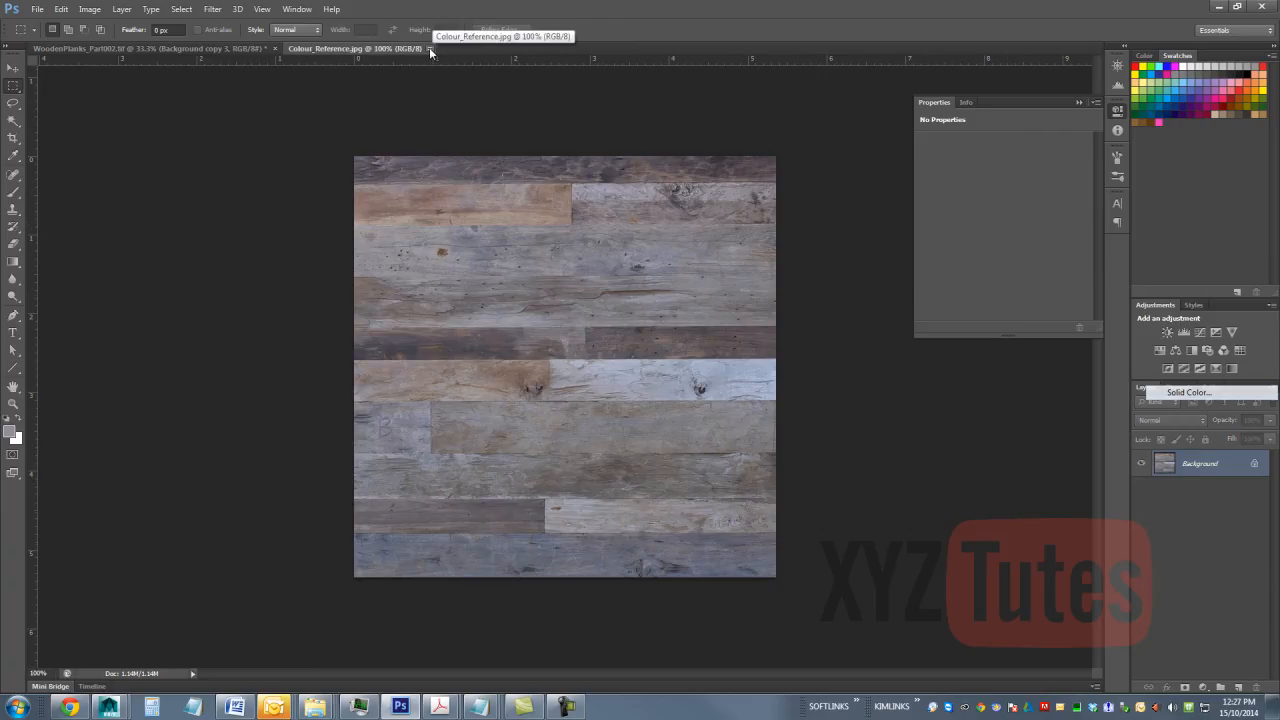
{"action": "left_click", "coordinate": [430, 48]}
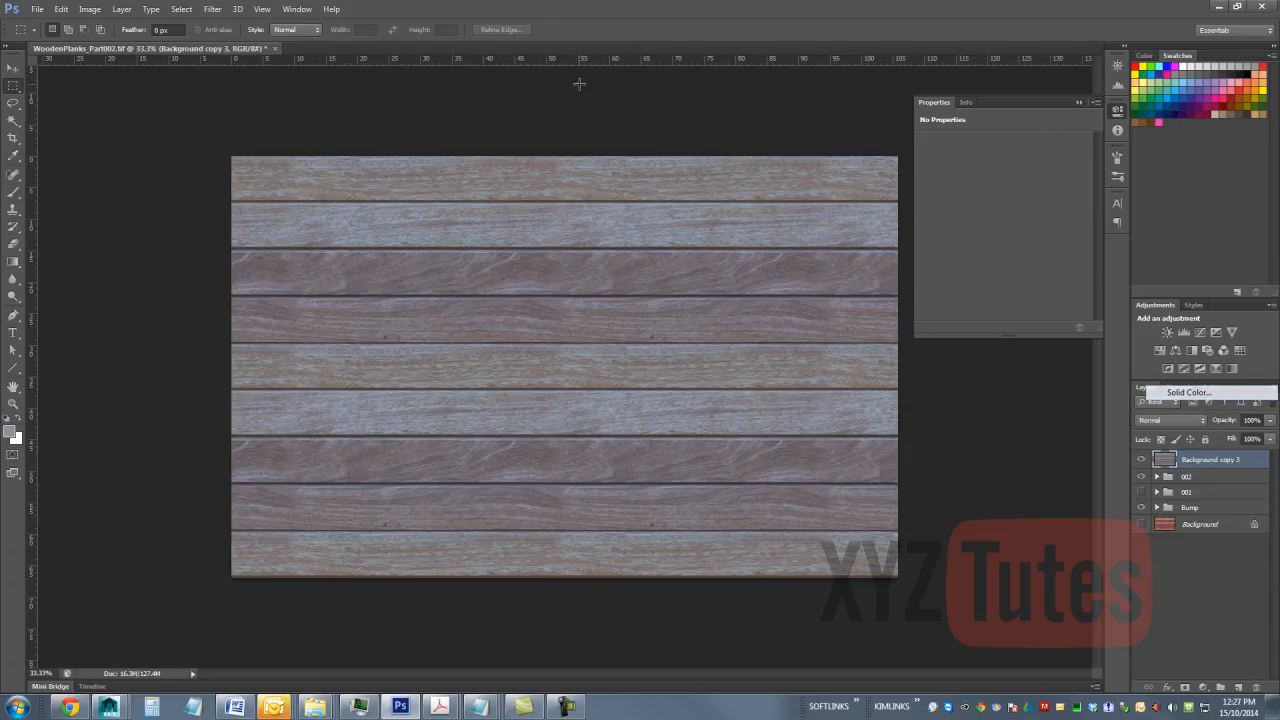
Step: Add a Levels adjustment layer above the colour-matched planks and check the blue channel on its own before restoring the RGB view
{"action": "left_click", "coordinate": [1204, 688]}
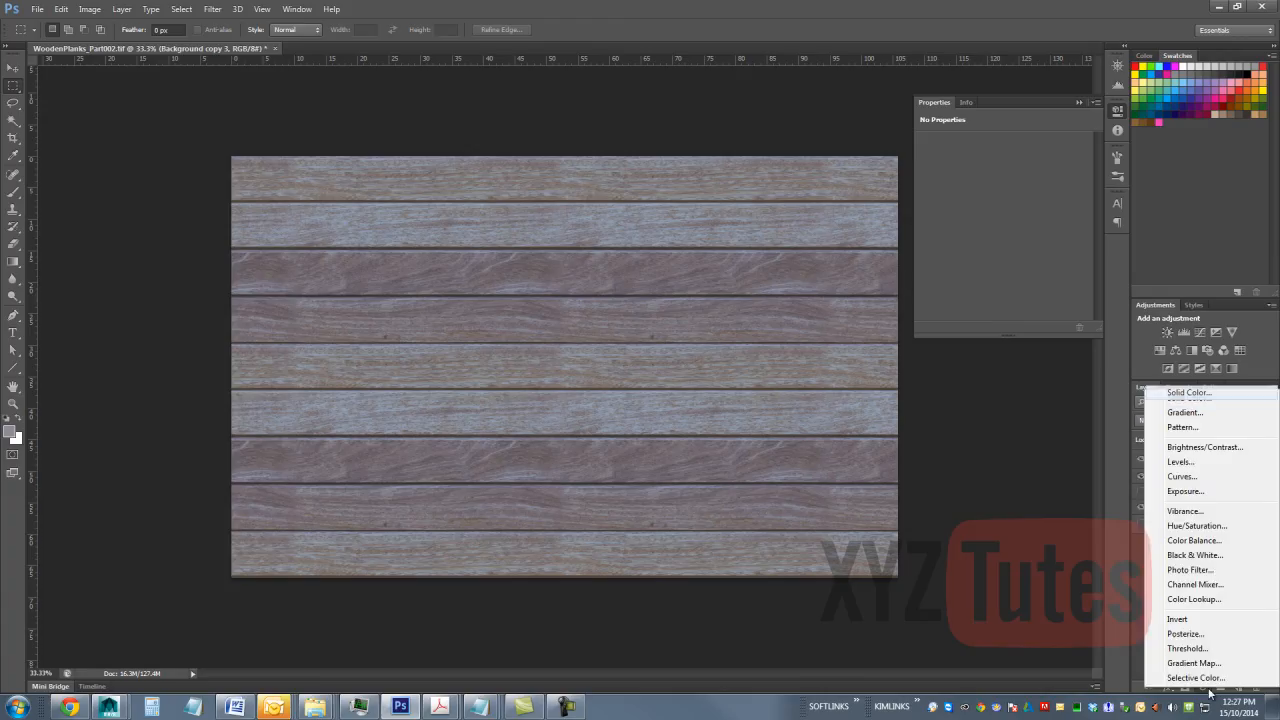
{"action": "left_click", "coordinate": [1207, 474]}
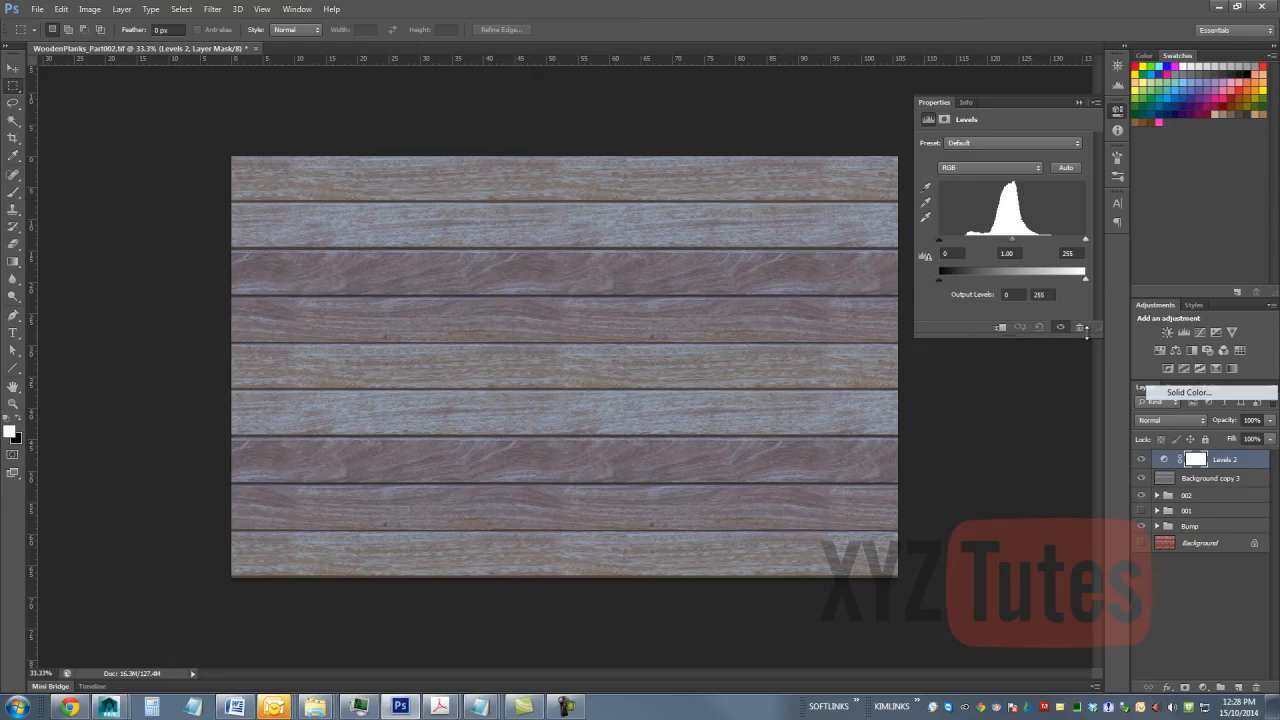
{"action": "left_click", "coordinate": [1176, 392]}
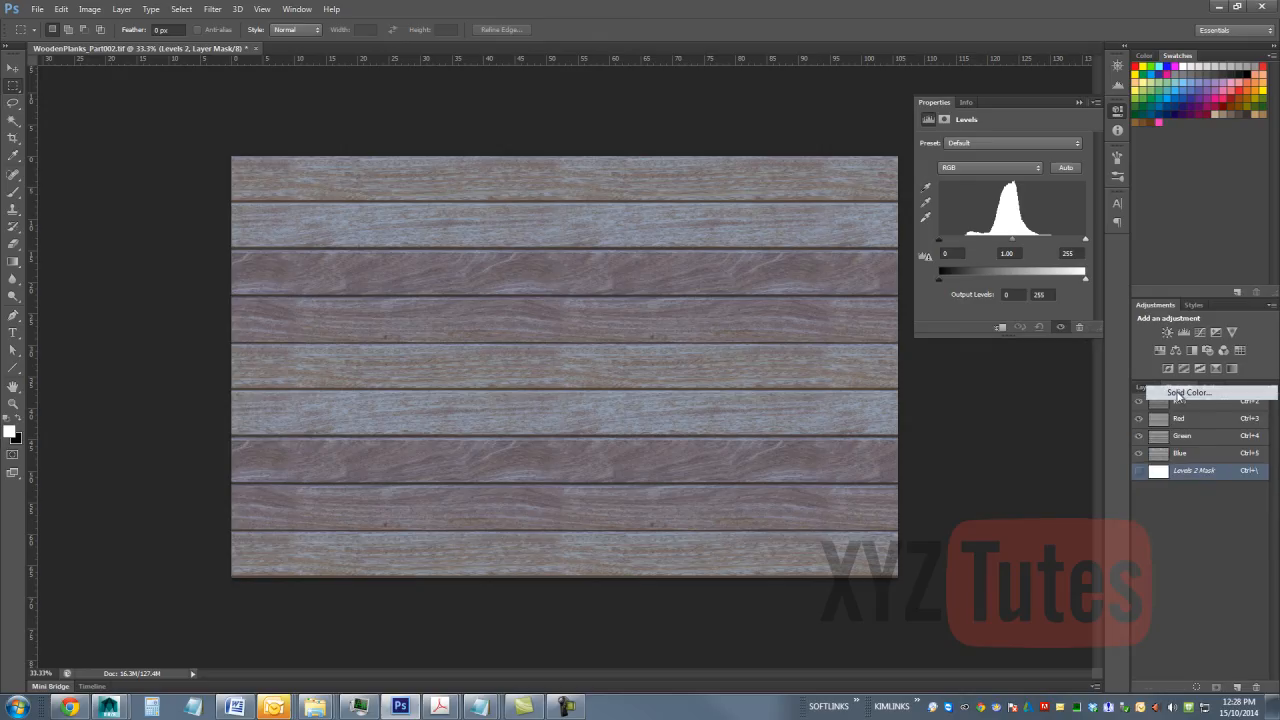
{"action": "left_click", "coordinate": [1182, 454]}
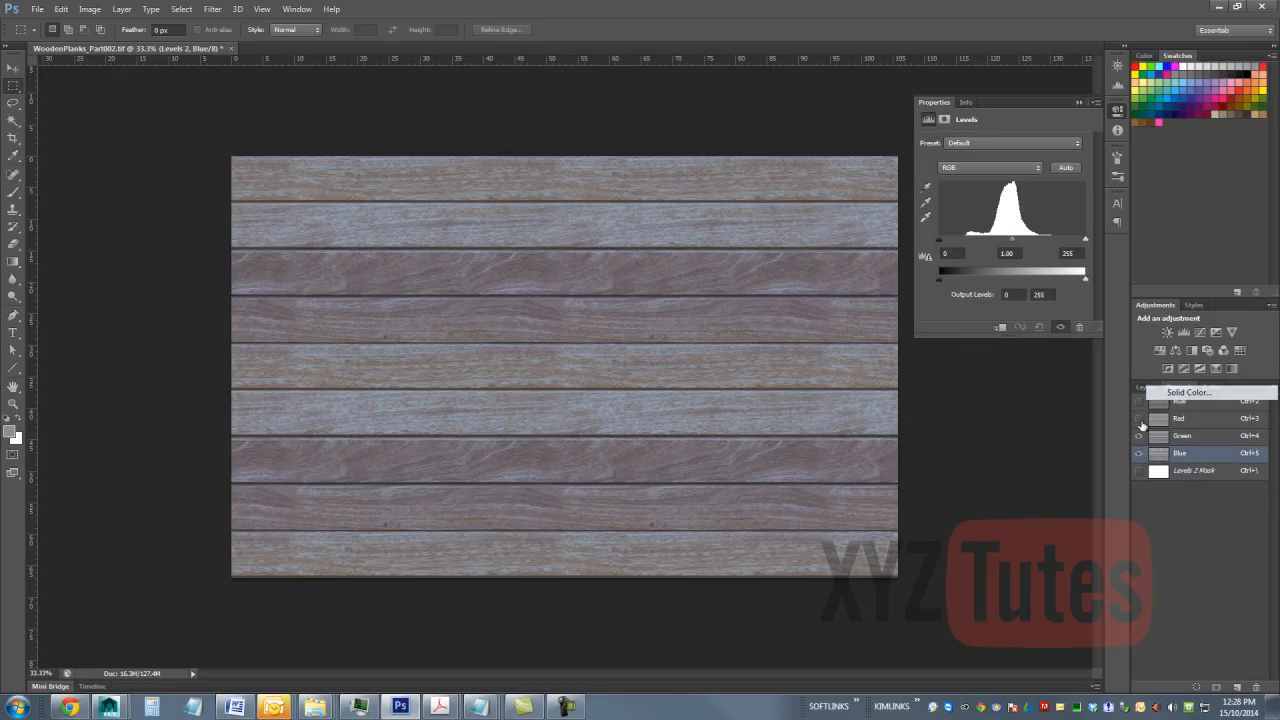
{"action": "left_click", "coordinate": [1139, 419]}
{"action": "left_click", "coordinate": [1139, 437]}
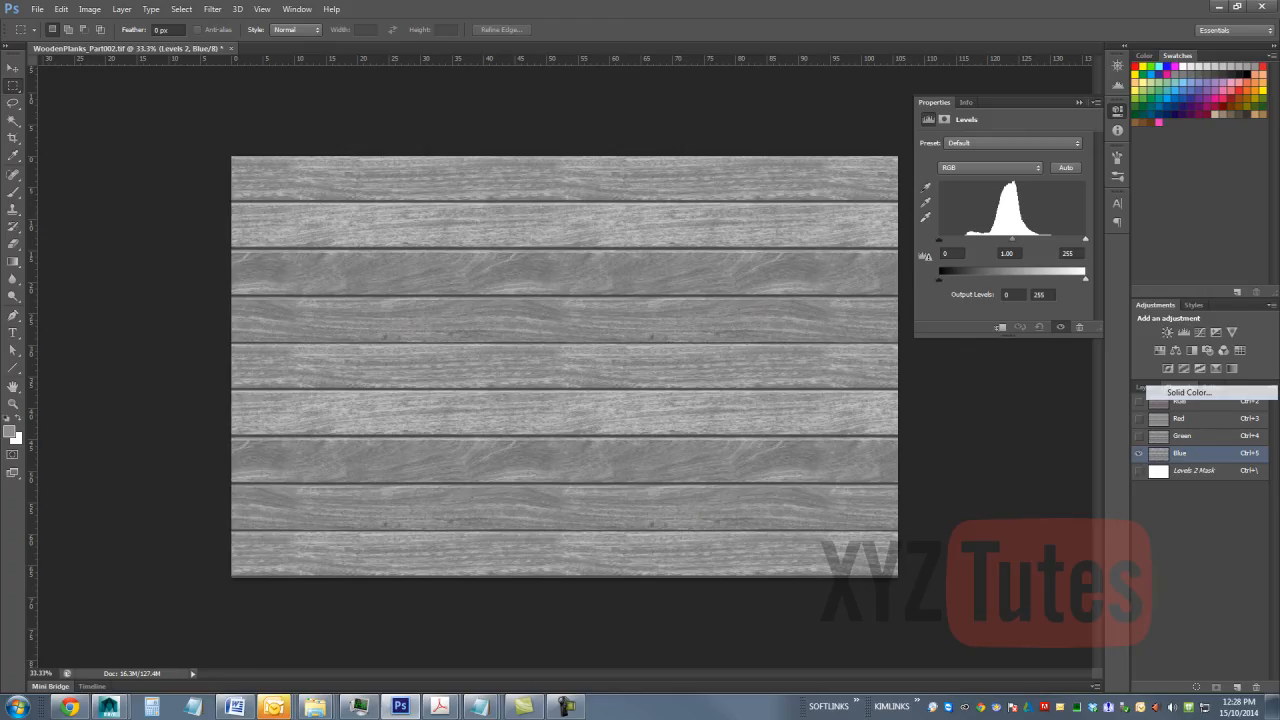
{"action": "left_click", "coordinate": [1146, 402]}
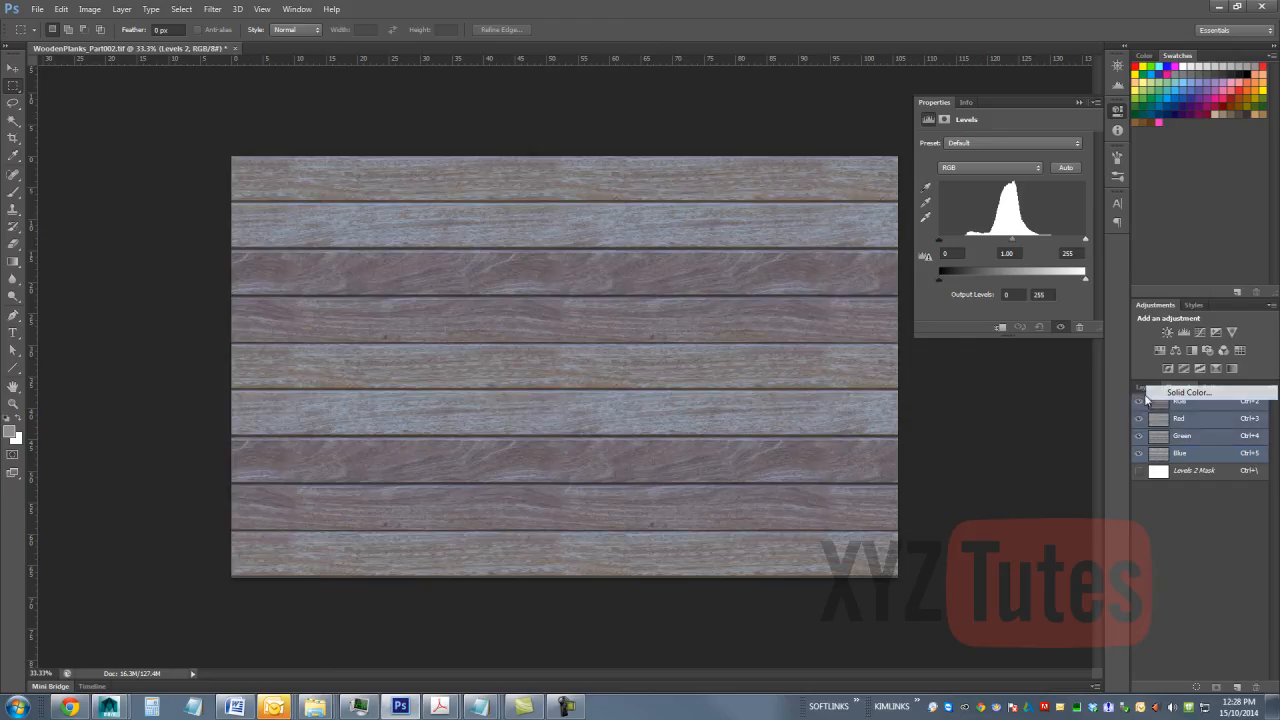
Step: Set the Levels layer's RGB input levels to 51 for shadows, 0.86 for midtones and 196 for highlights
{"action": "left_click", "coordinate": [1142, 387]}
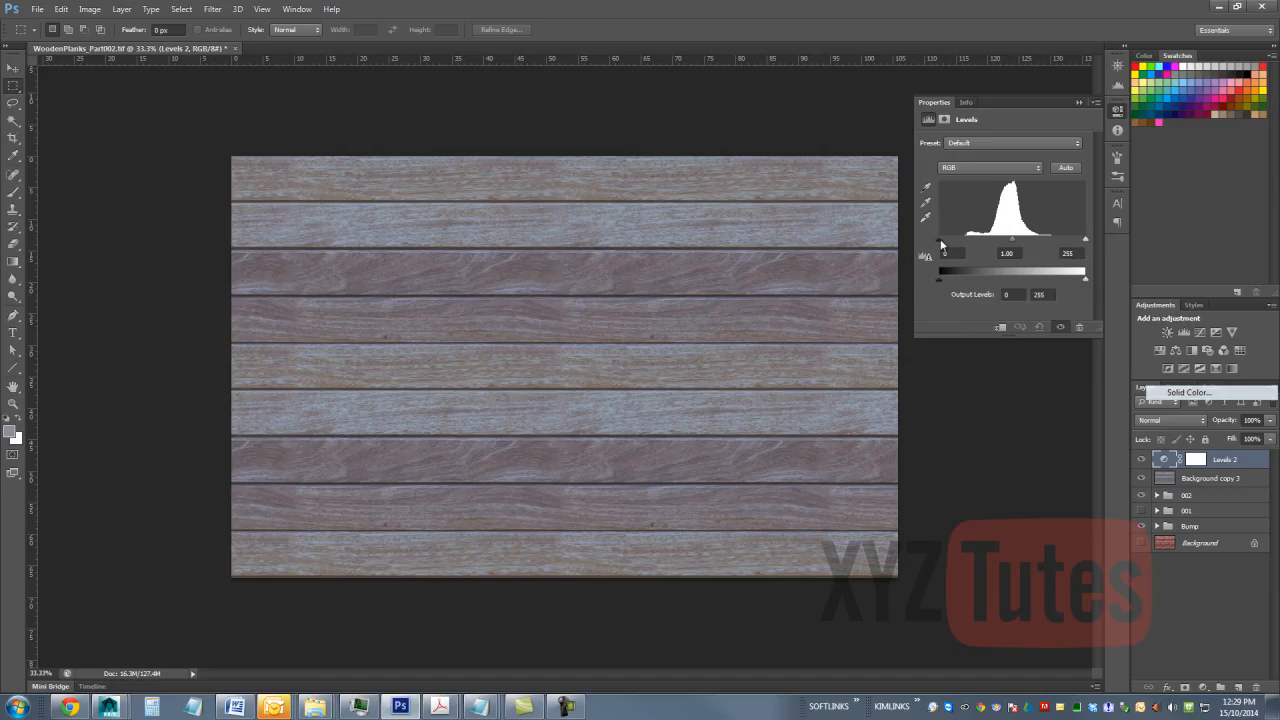
{"action": "left_click_drag", "start_coordinate": [941, 244], "coordinate": [967, 242]}
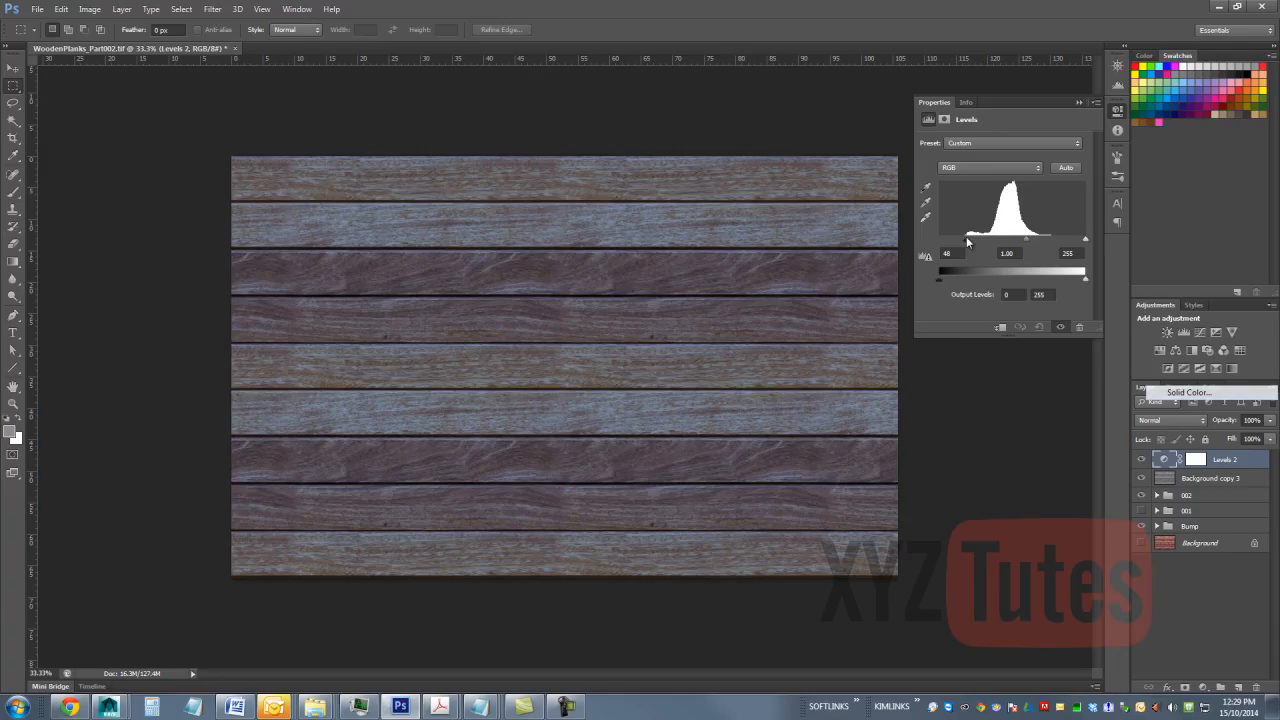
{"action": "left_click_drag", "start_coordinate": [967, 241], "coordinate": [961, 243]}
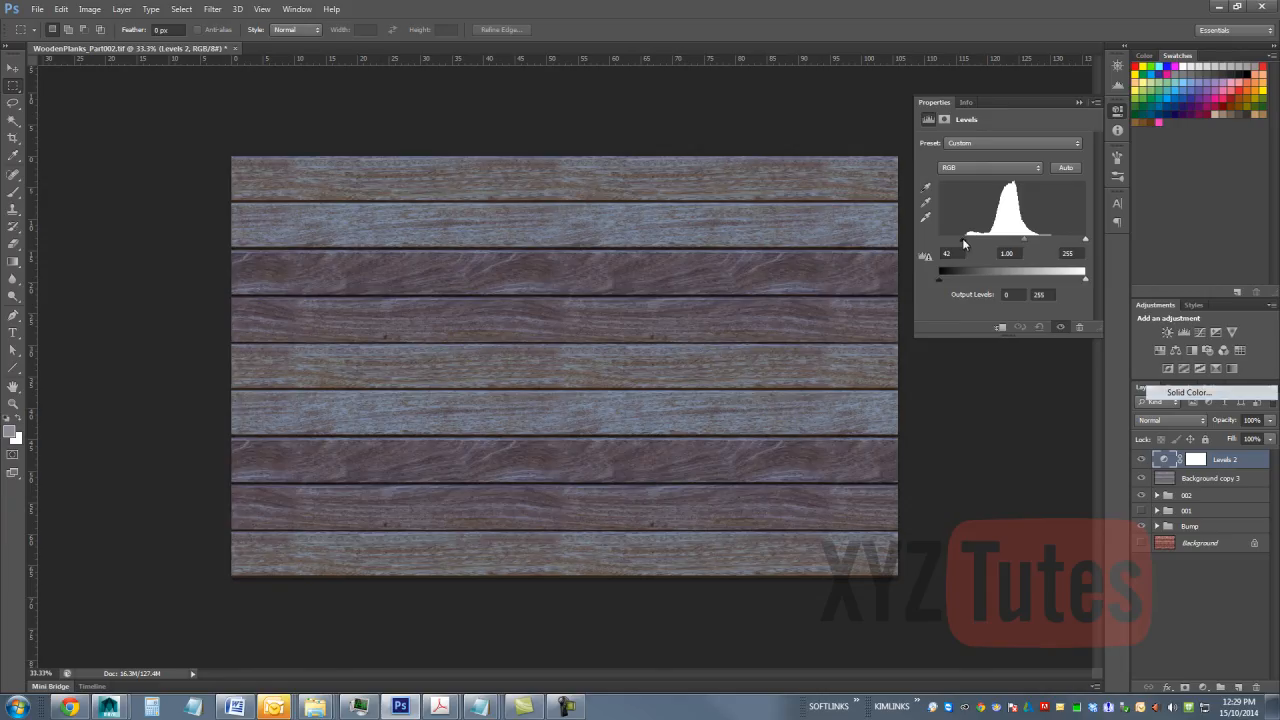
{"action": "left_click_drag", "start_coordinate": [963, 241], "coordinate": [970, 243]}
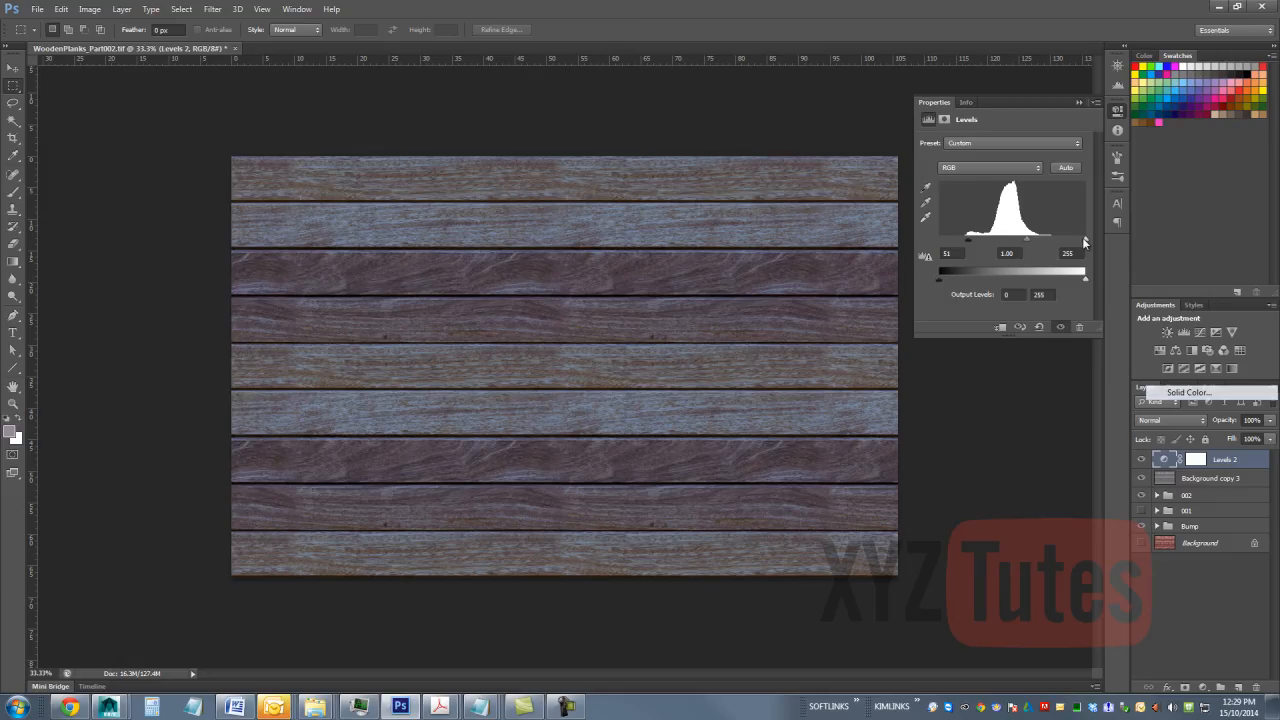
{"action": "left_click_drag", "start_coordinate": [1085, 237], "coordinate": [1052, 263]}
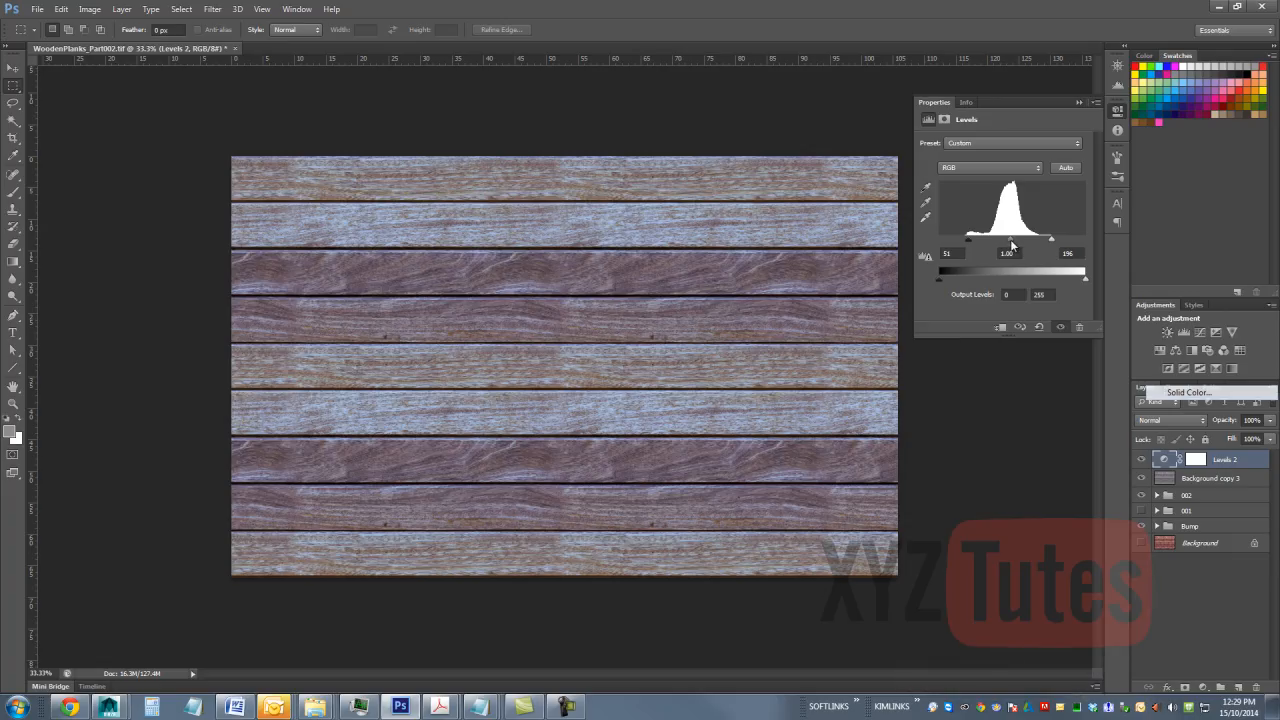
{"action": "left_click_drag", "start_coordinate": [1011, 243], "coordinate": [1015, 244]}
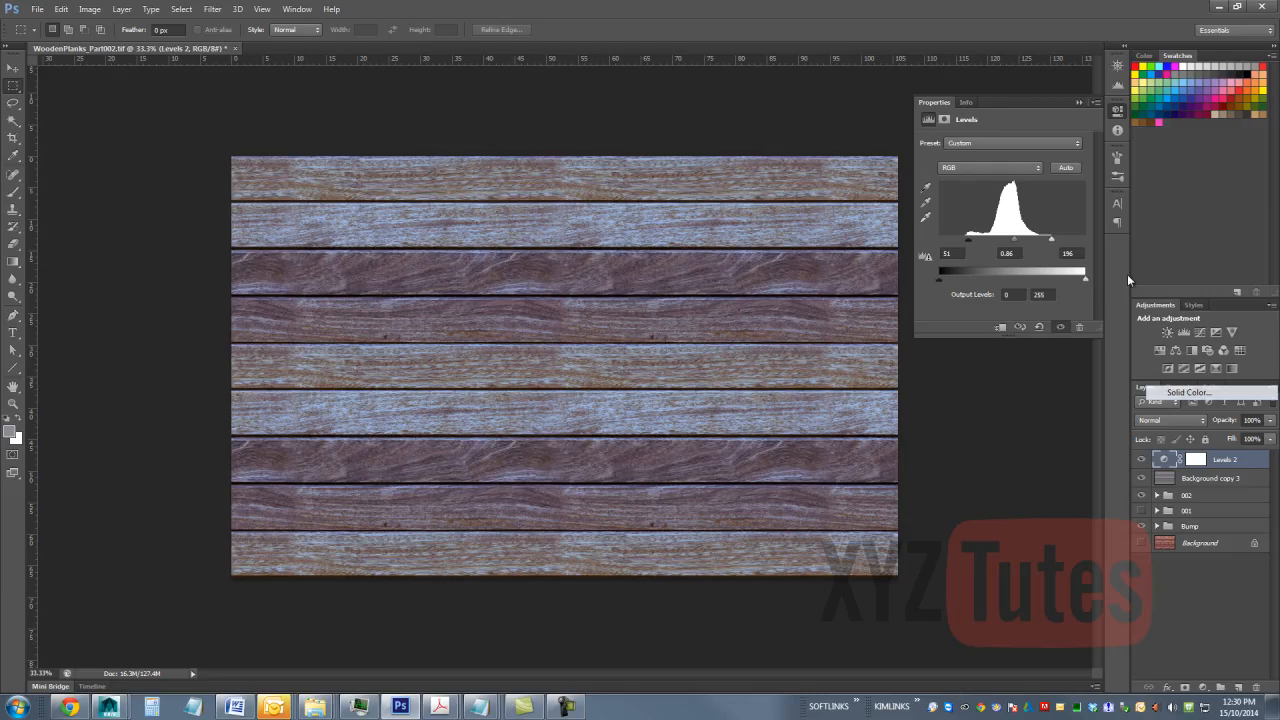
Step: Add a Vibrance adjustment layer above the Levels layer with Vibrance -21 and Saturation -59
{"action": "left_click", "coordinate": [1218, 577]}
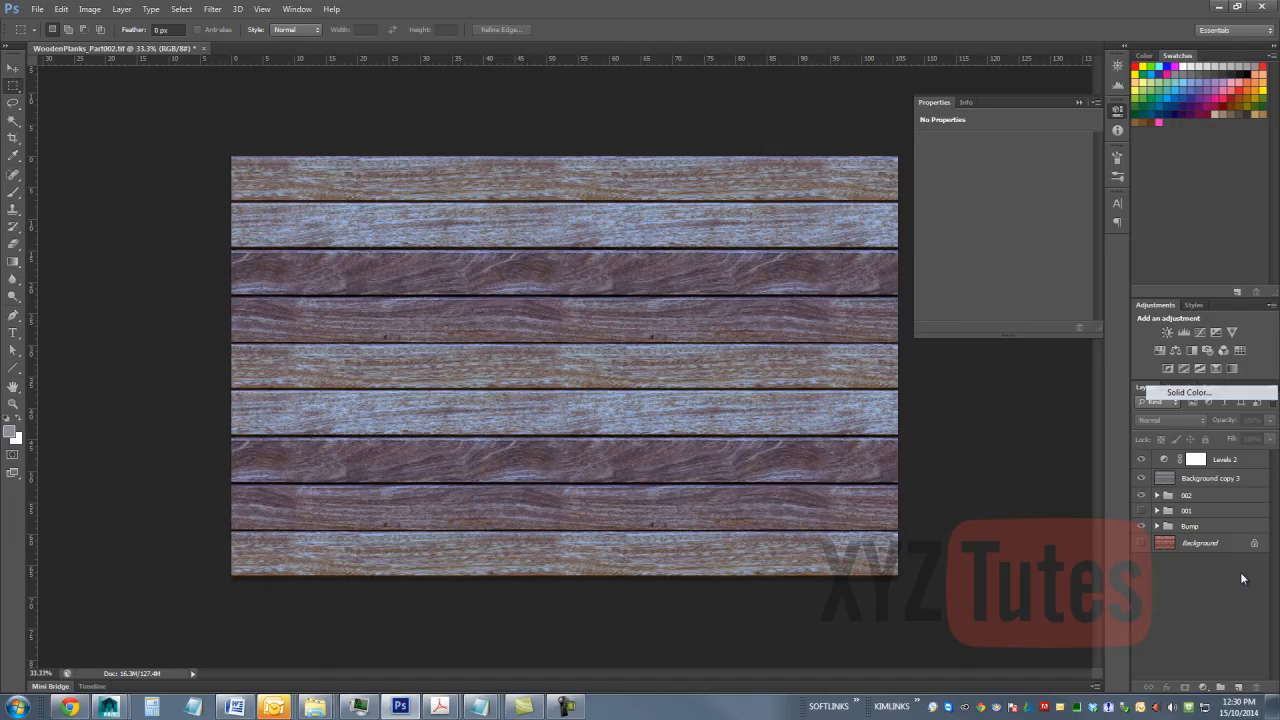
{"action": "left_click", "coordinate": [1203, 688]}
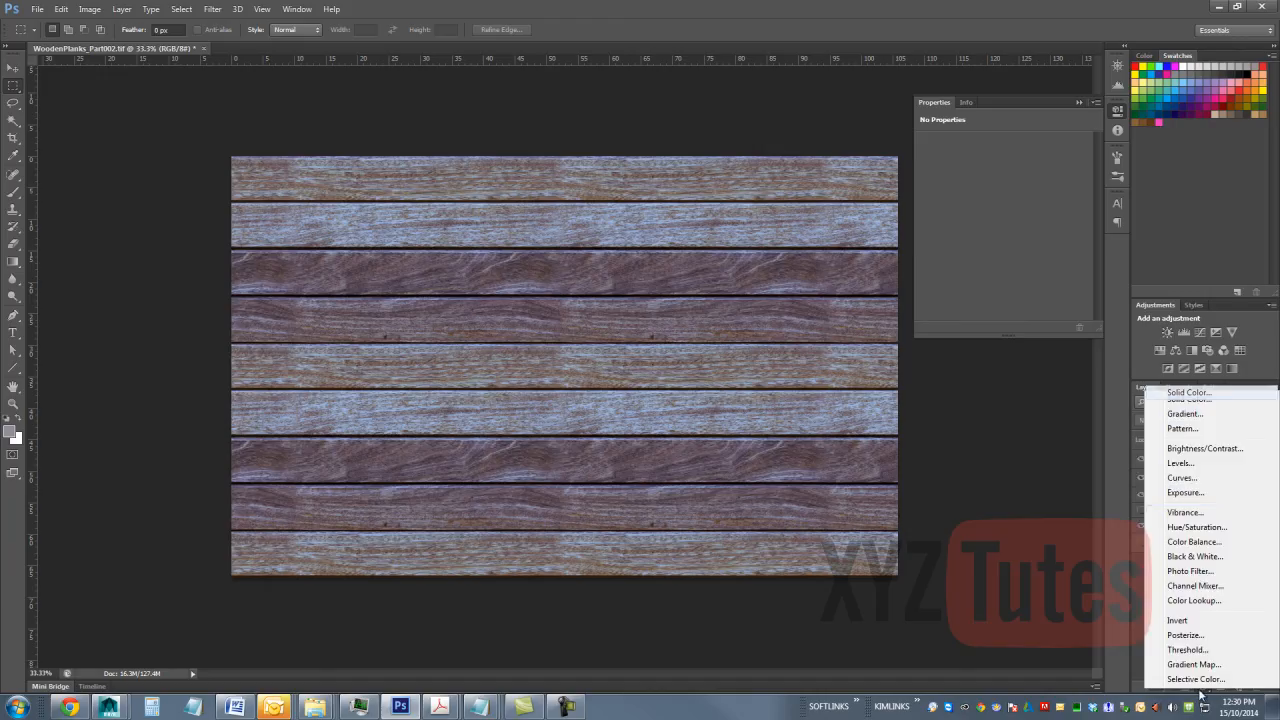
{"action": "left_click", "coordinate": [1174, 514]}
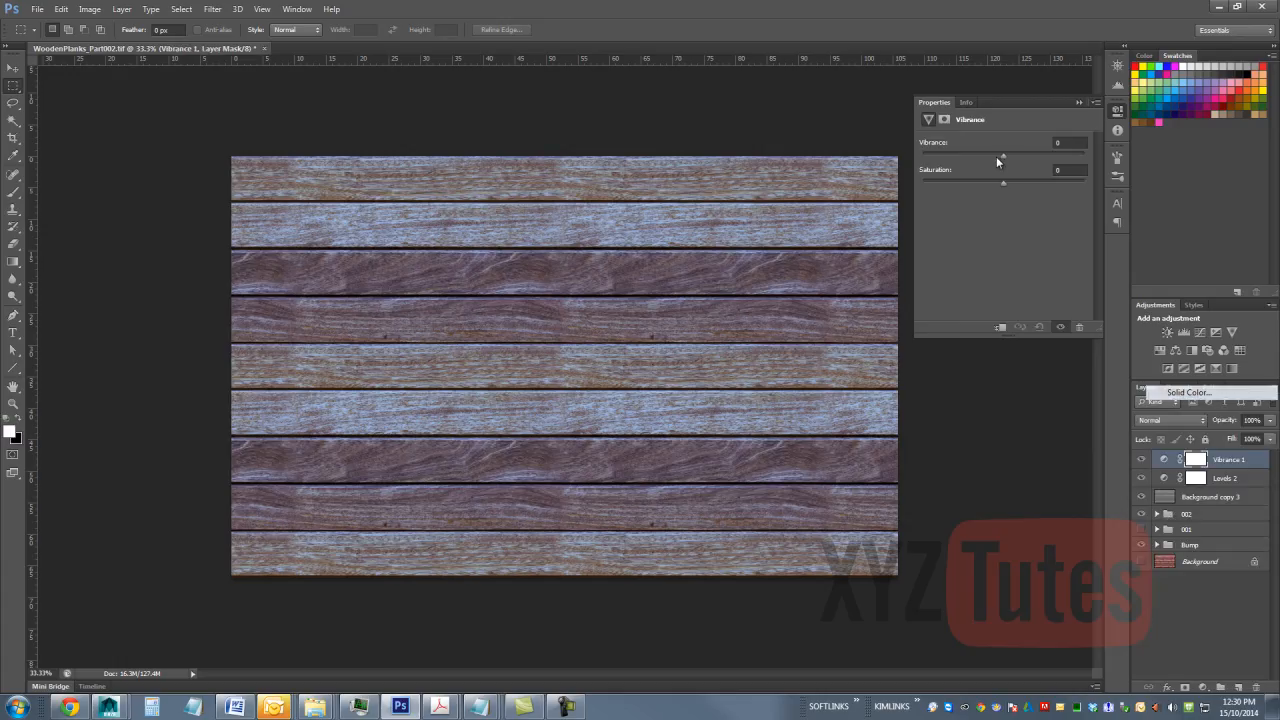
{"action": "left_click_drag", "start_coordinate": [982, 164], "coordinate": [943, 183]}
{"action": "left_click", "coordinate": [1062, 142]}
{"action": "type", "text": "-21"}
{"action": "left_click", "coordinate": [1060, 170]}
{"action": "type", "text": "-5"}
{"action": "type", "text": "9"}
{"action": "left_click", "coordinate": [1180, 620]}
Step: Group Background copy 3 with the Levels and Vibrance layers above it and name the group 003
{"action": "left_click", "coordinate": [1215, 497]}
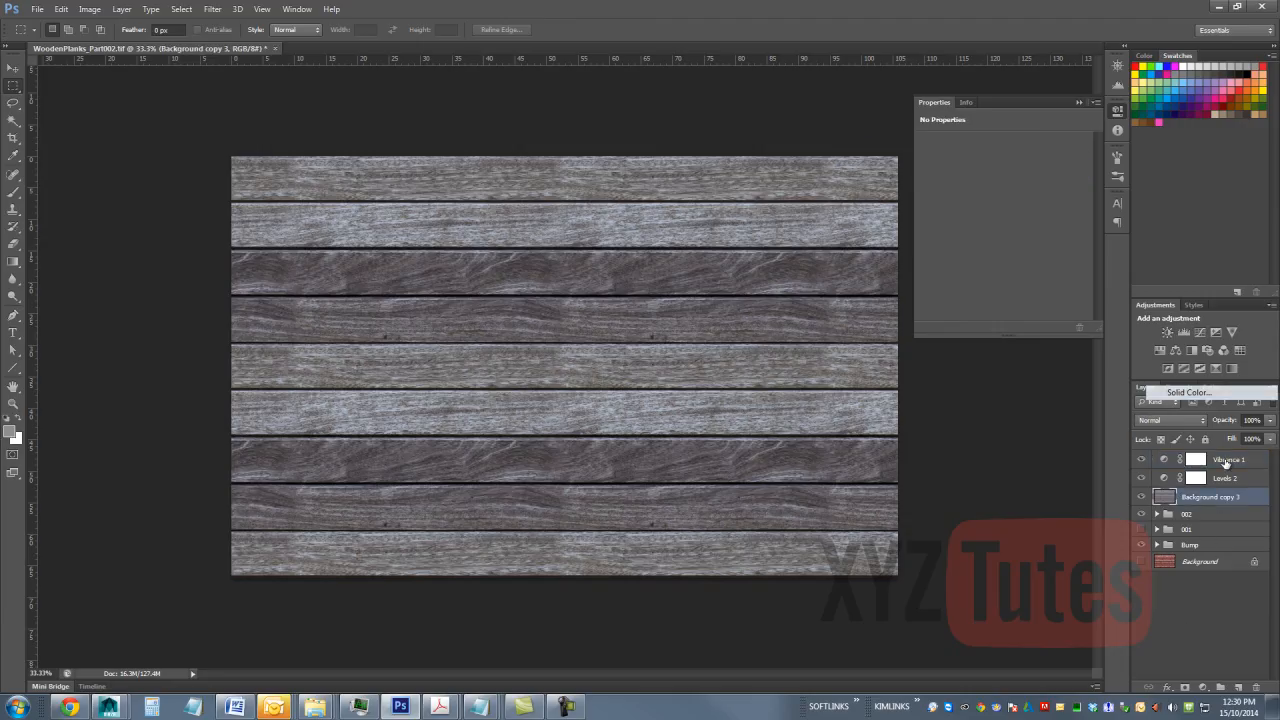
{"action": "left_click", "coordinate": [1228, 460], "text": "shift"}
{"action": "key", "text": "ctrl+g"}
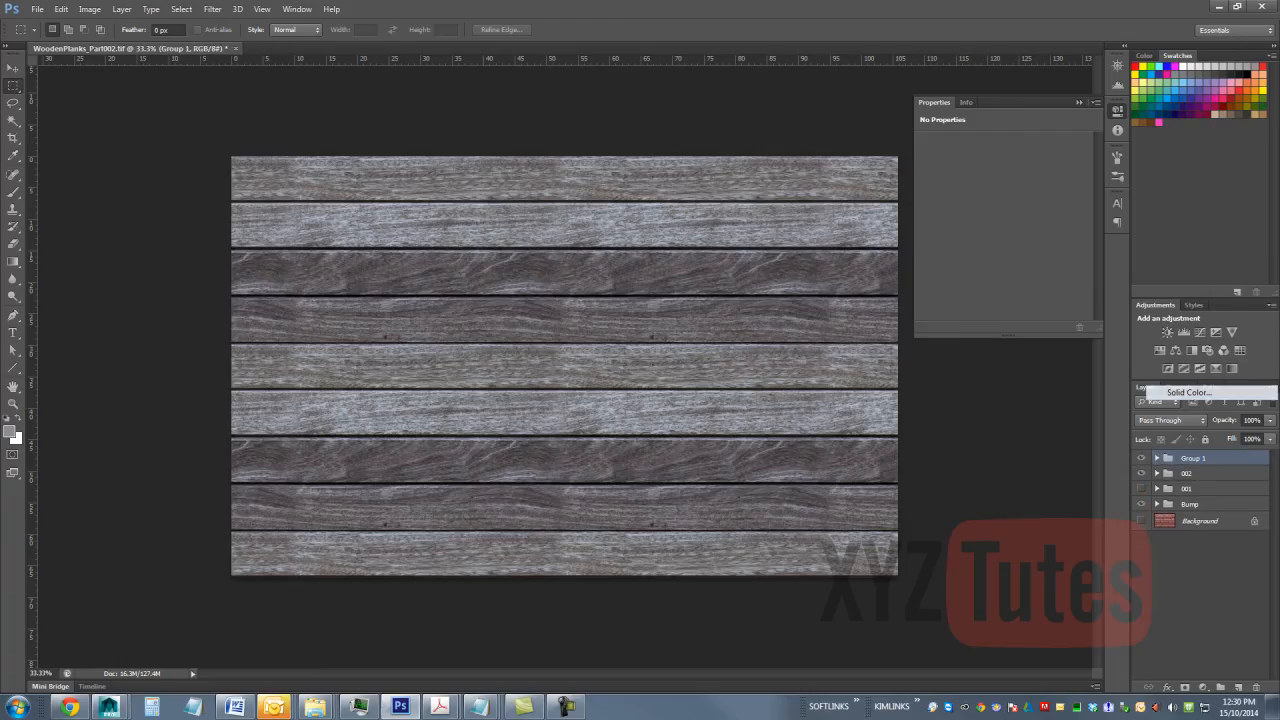
{"action": "double_click", "coordinate": [1194, 458]}
{"action": "type", "text": "003"}
{"action": "key", "text": "Return"}
{"action": "left_click", "coordinate": [44, 14]}
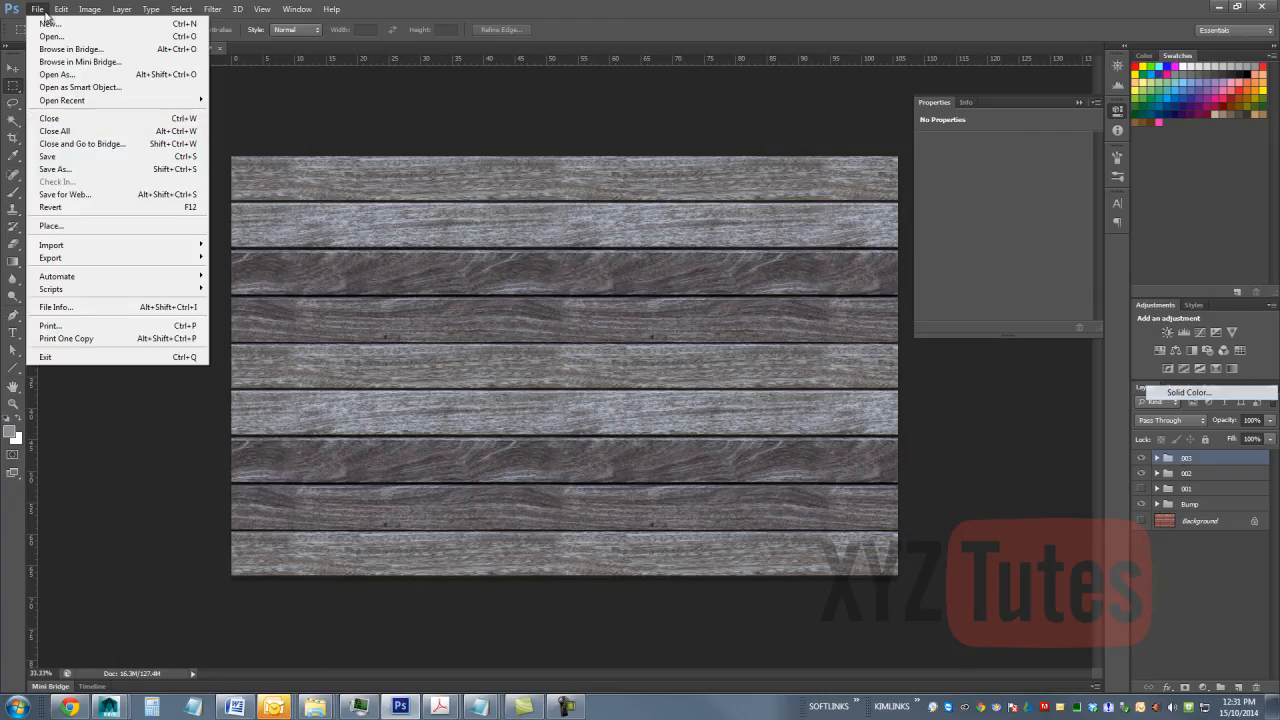
{"action": "left_click", "coordinate": [88, 169]}
{"action": "left_click", "coordinate": [640, 228]}
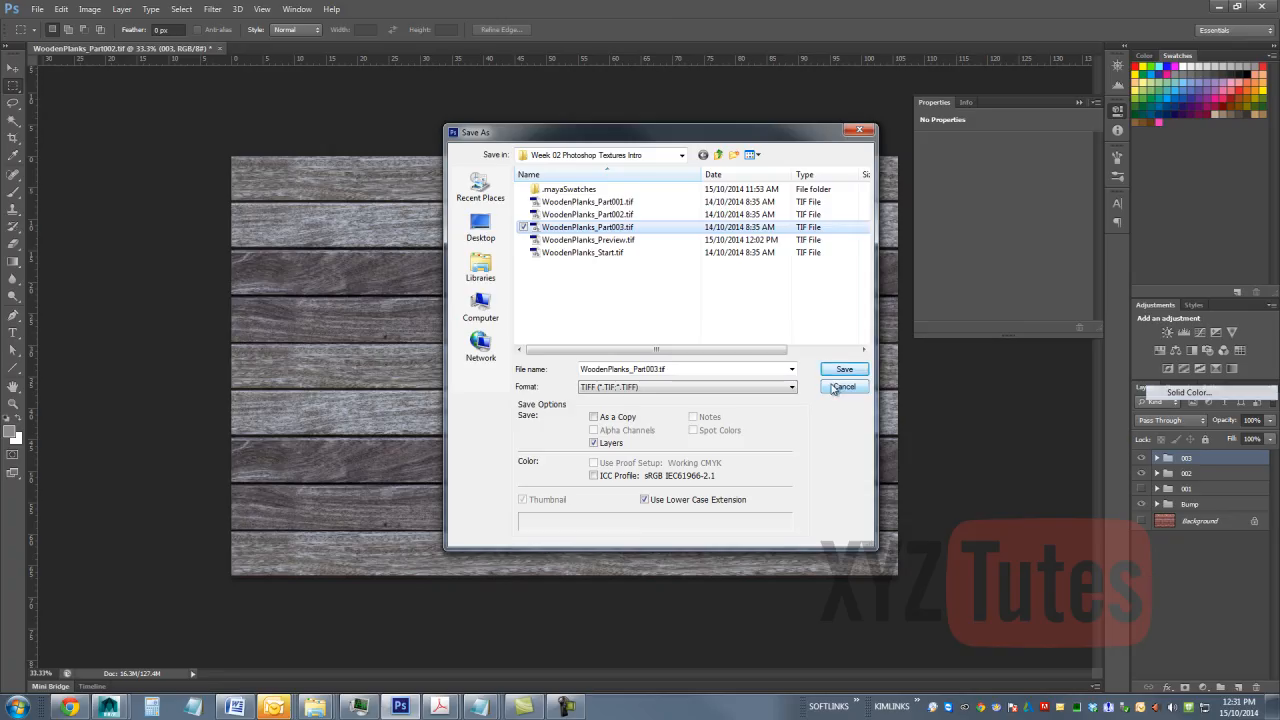
{"action": "left_click", "coordinate": [788, 388]}
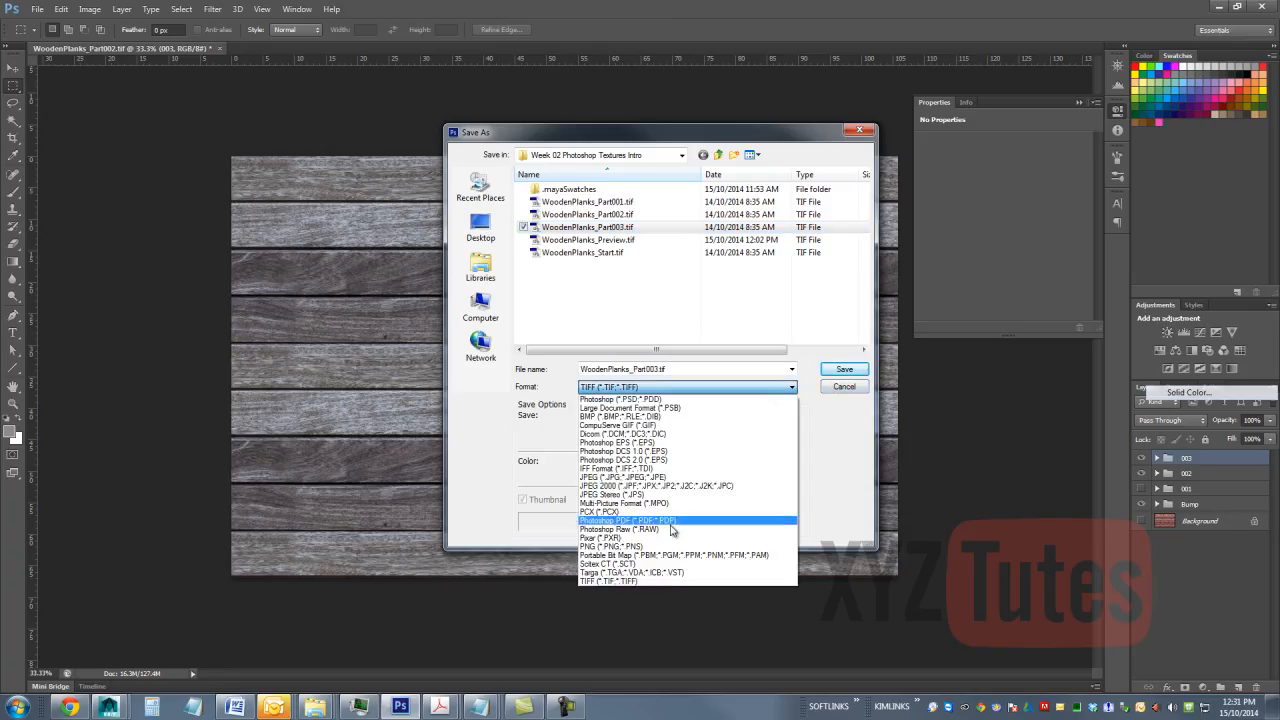
{"action": "left_click", "coordinate": [676, 479]}
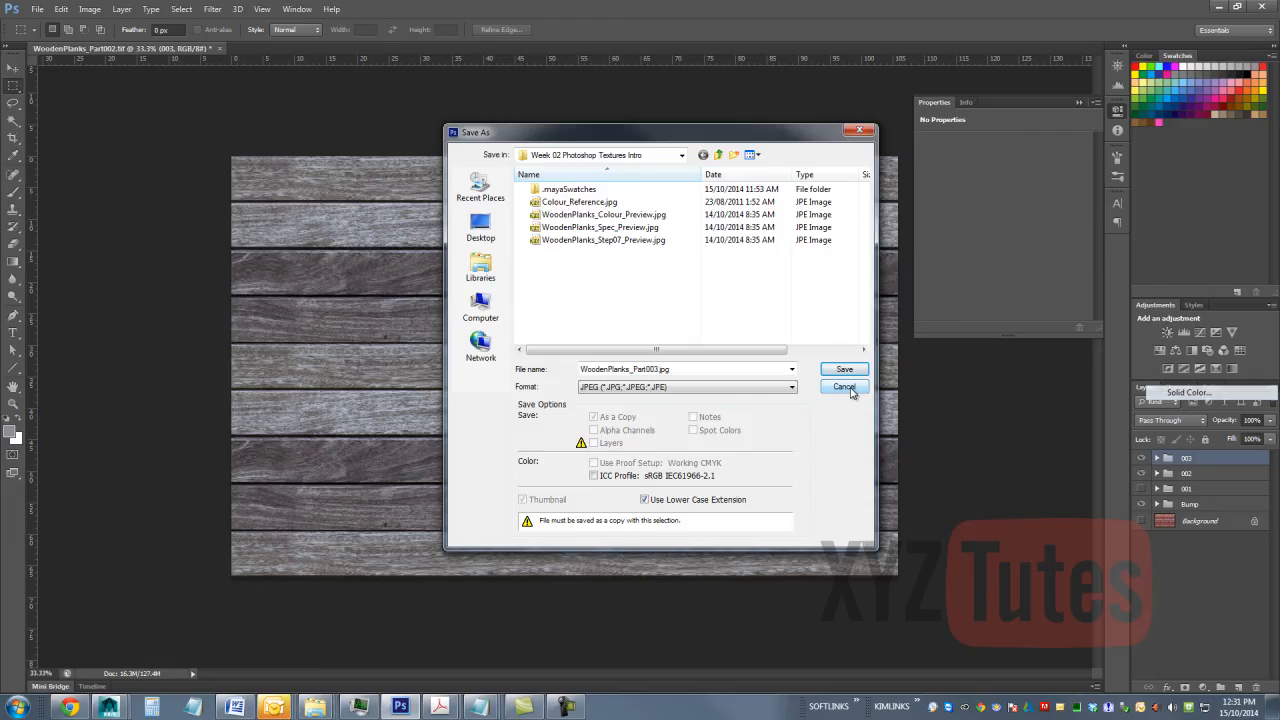
{"action": "left_click", "coordinate": [845, 387]}
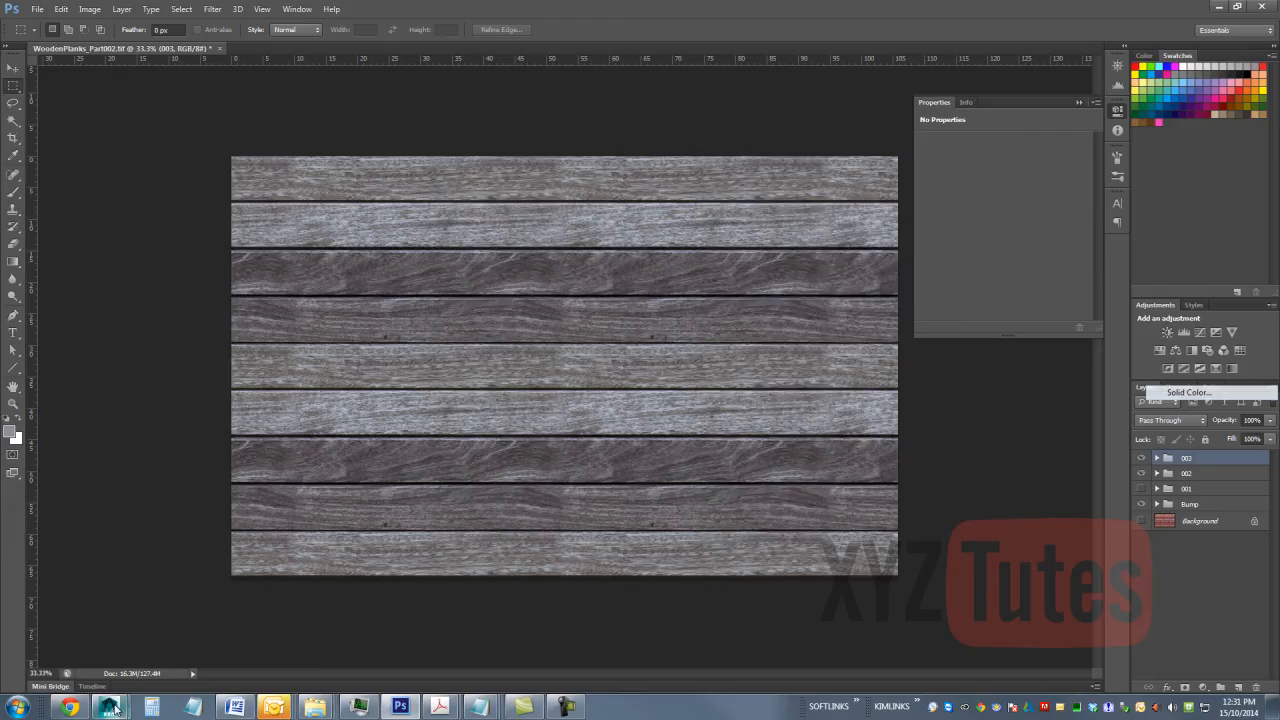
Step: Switch to the WoodenPlanks_Part002 scene in Maya, select the textured plane and hide the viewport grid
{"action": "mouse_move", "coordinate": [109, 707]}
{"action": "left_click", "coordinate": [222, 640]}
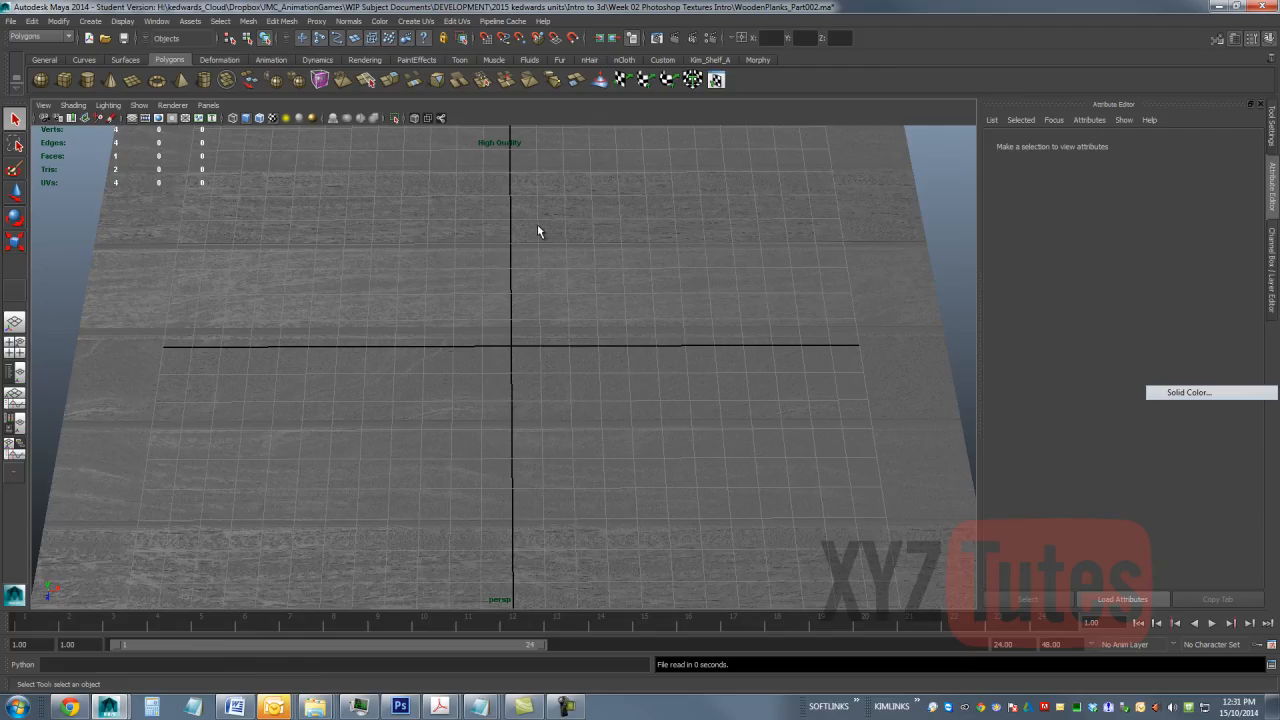
{"action": "left_click", "coordinate": [581, 166]}
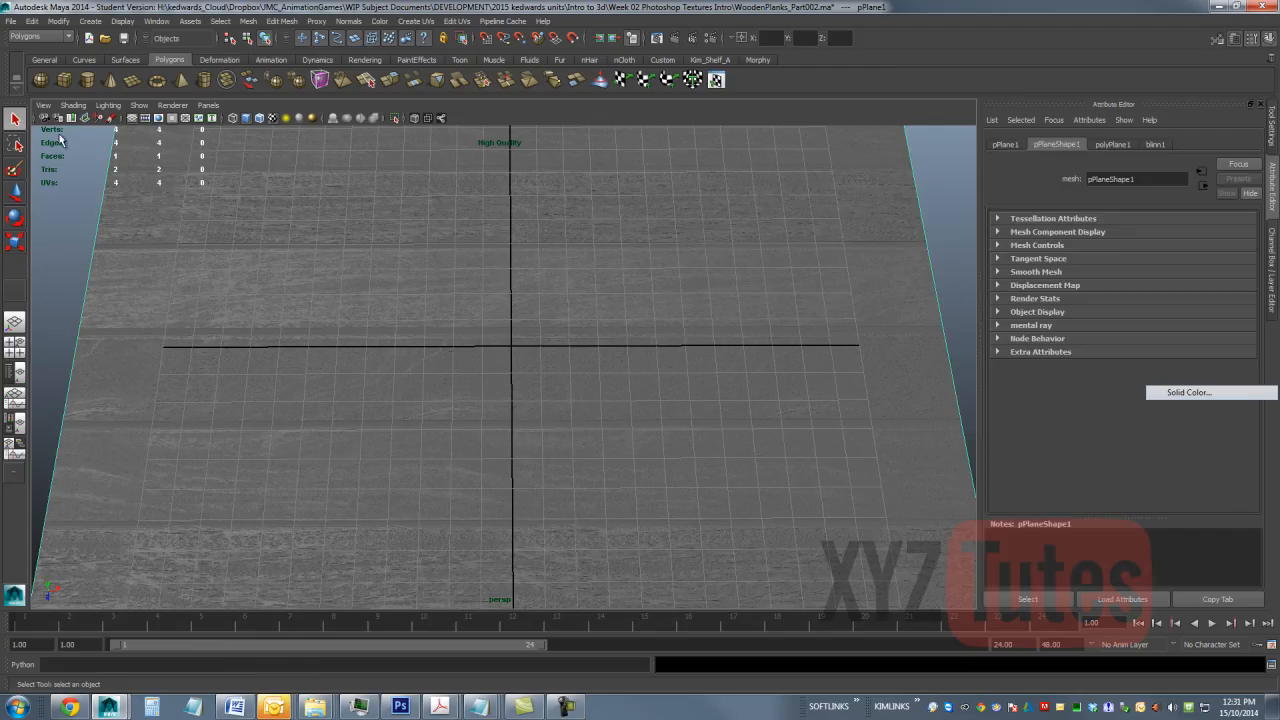
{"action": "left_click", "coordinate": [145, 118]}
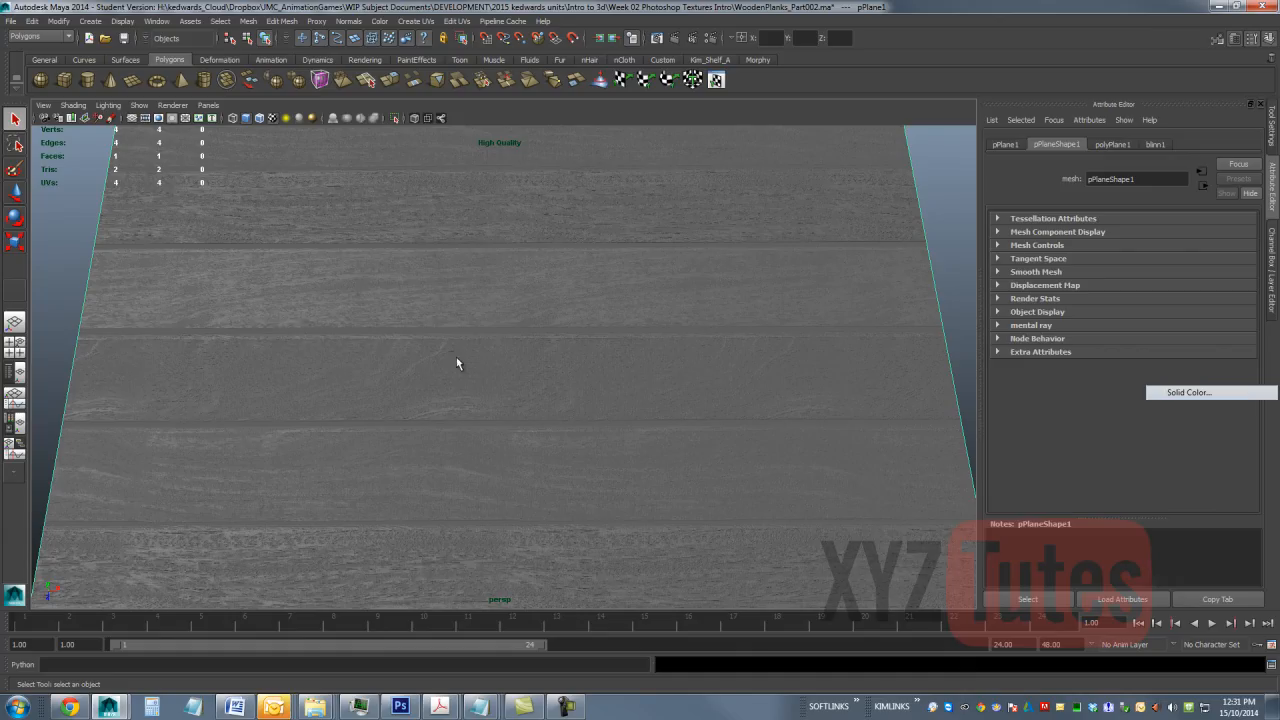
{"action": "left_click_drag", "start_coordinate": [434, 355], "coordinate": [436, 356], "text": "alt"}
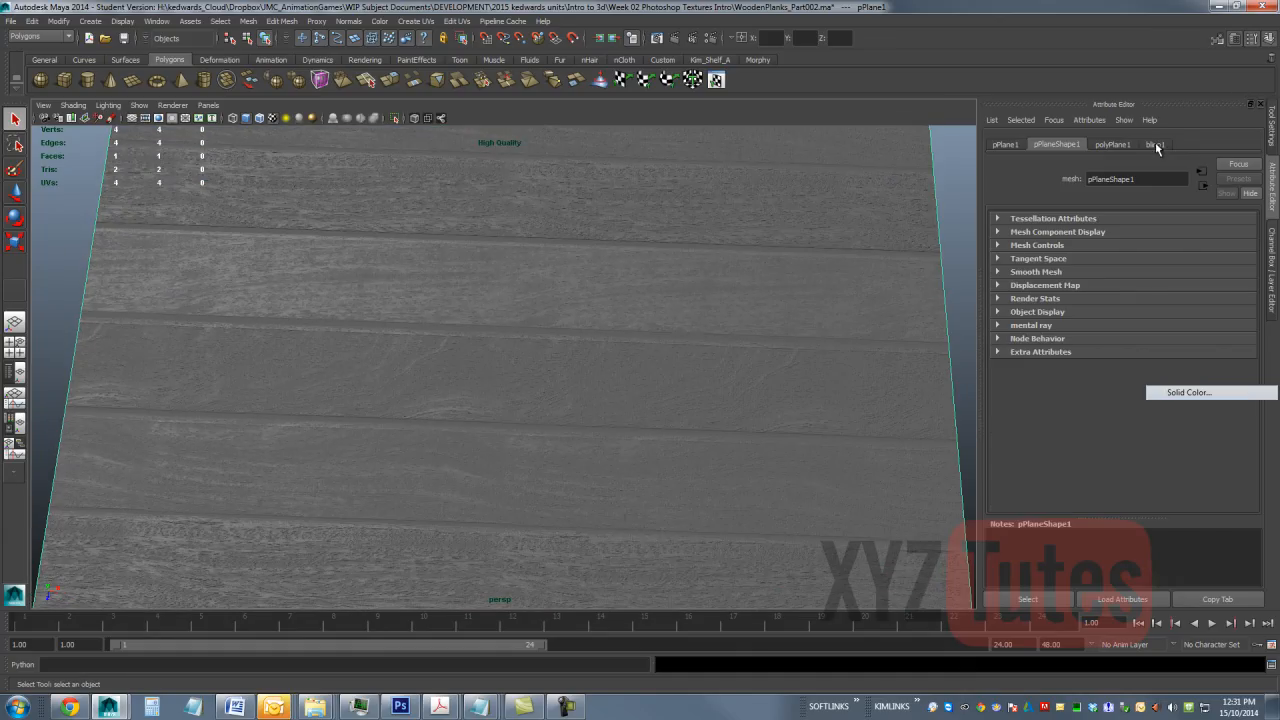
Step: Connect a File texture to the blinn1 material's Color and load WoodenPlanks_Colour_Preview.jpg from the Week 02 Photoshop Textures Intro folder
{"action": "left_click", "coordinate": [1155, 144]}
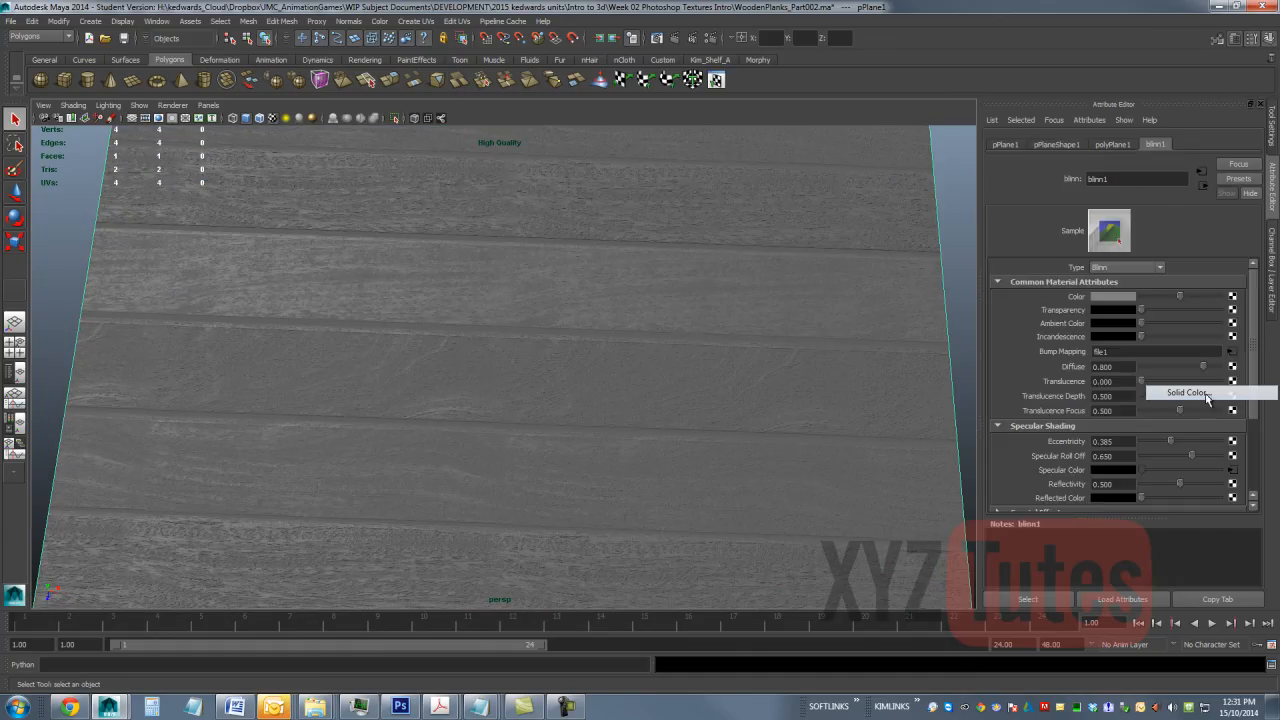
{"action": "left_click", "coordinate": [1235, 298]}
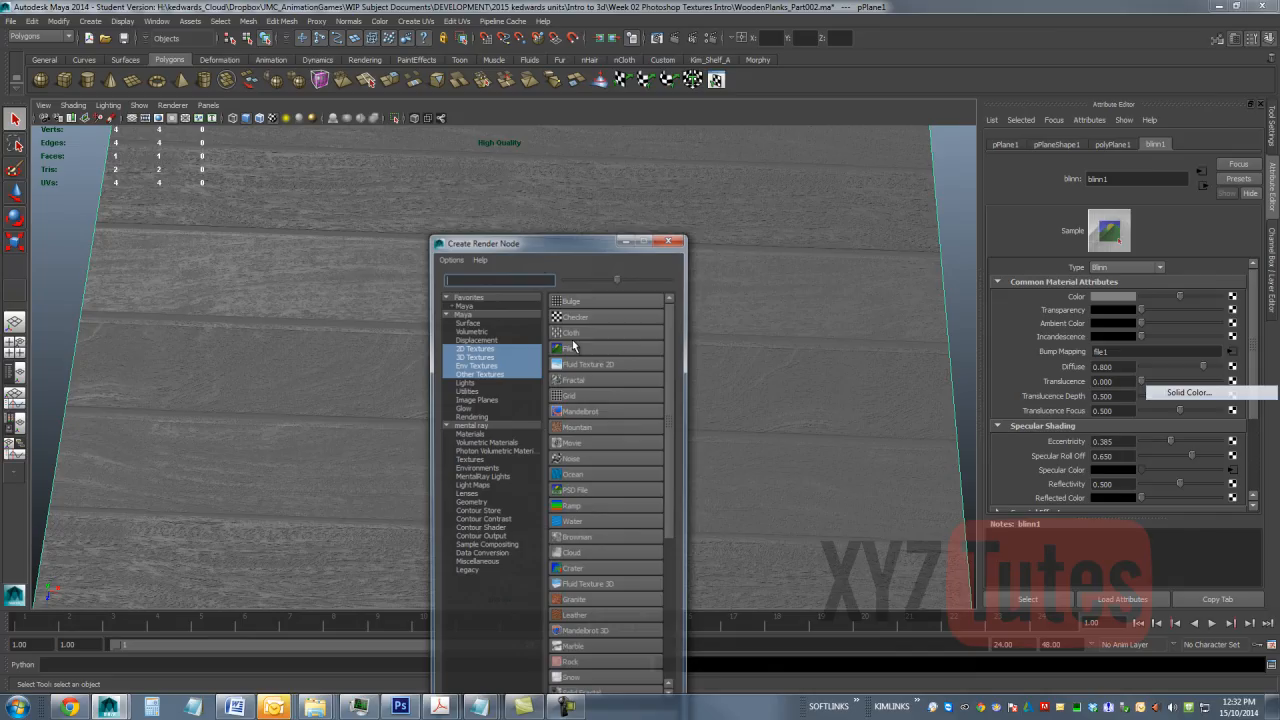
{"action": "left_click", "coordinate": [570, 350]}
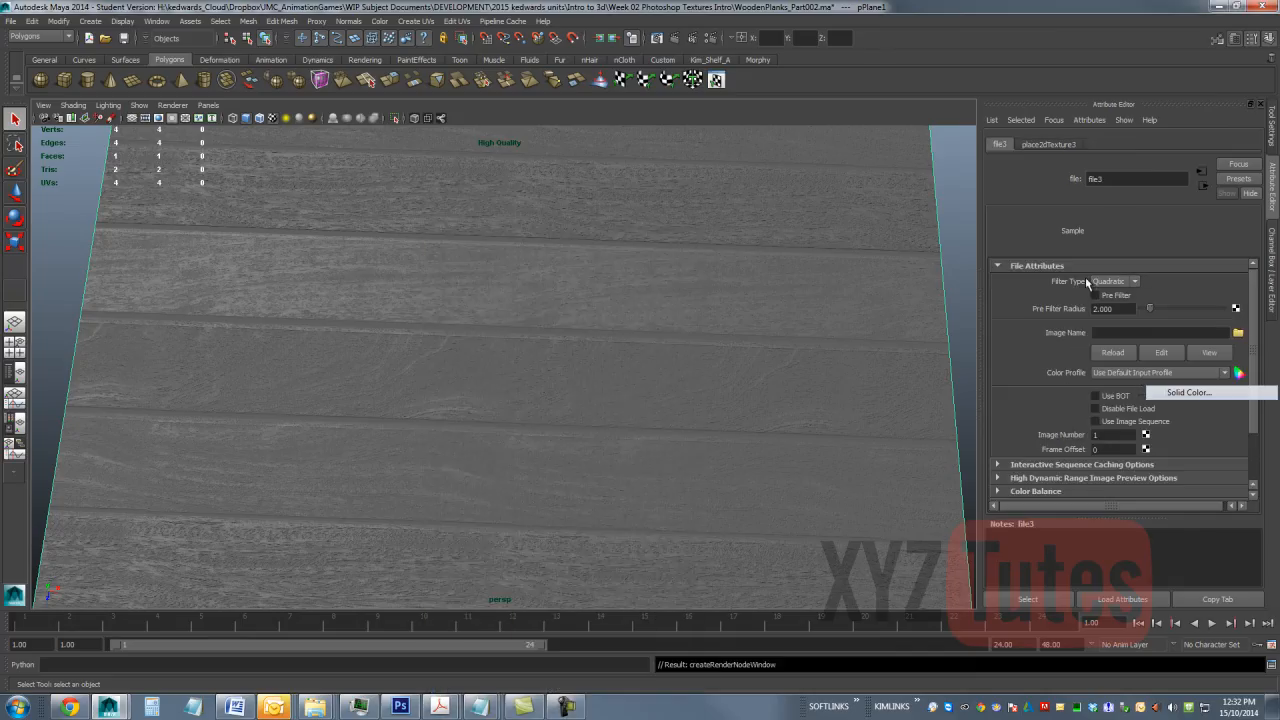
{"action": "left_click", "coordinate": [1238, 333]}
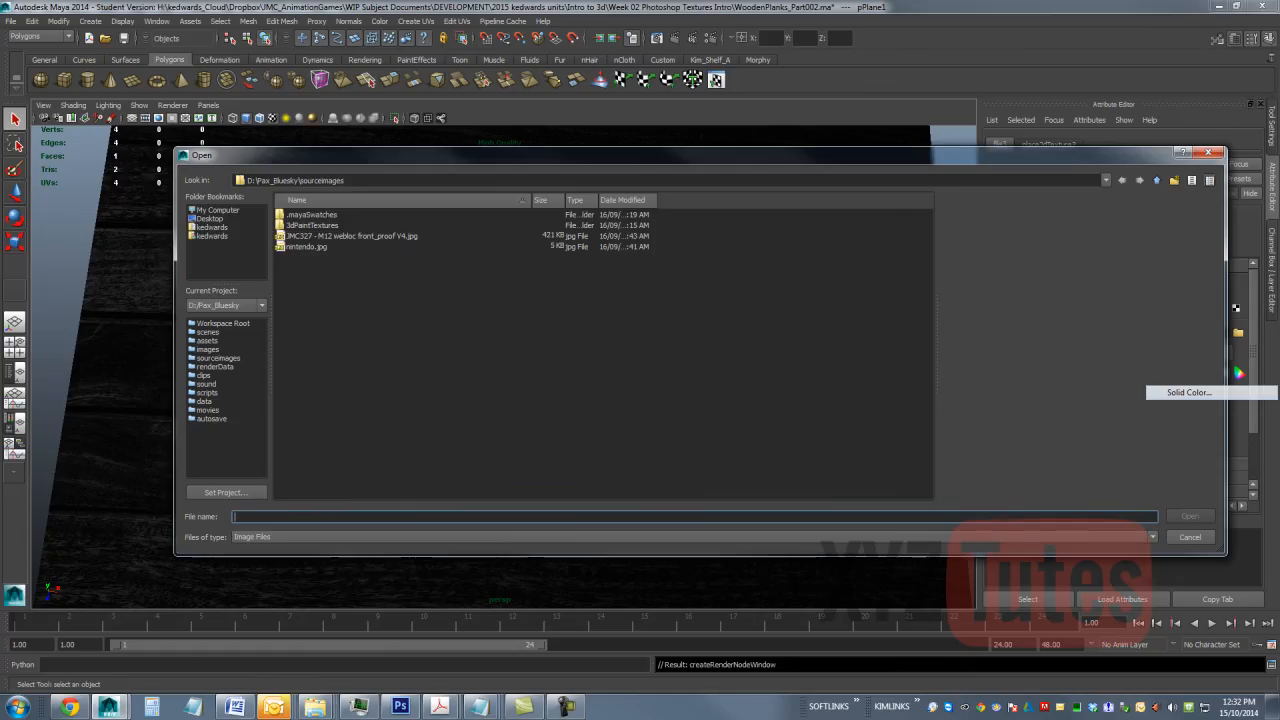
{"action": "left_click_drag", "start_coordinate": [2, 240], "coordinate": [689, 223]}
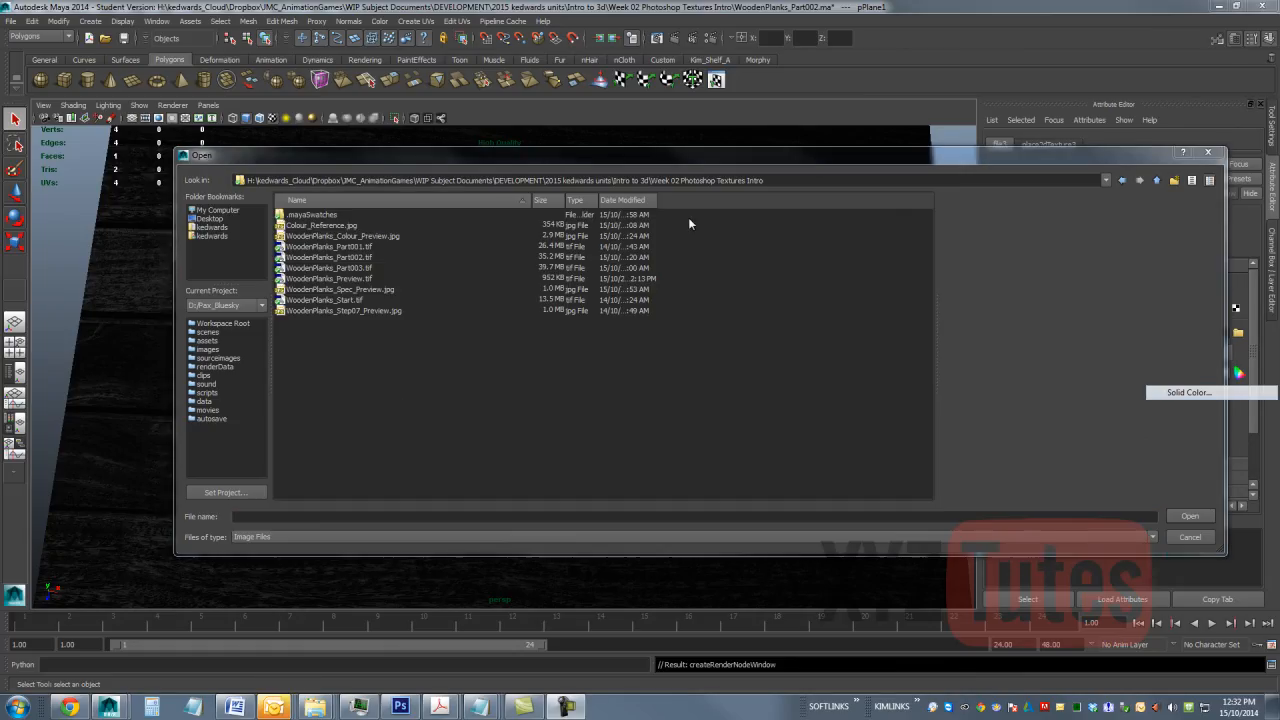
{"action": "left_click", "coordinate": [312, 239]}
{"action": "left_click", "coordinate": [312, 236]}
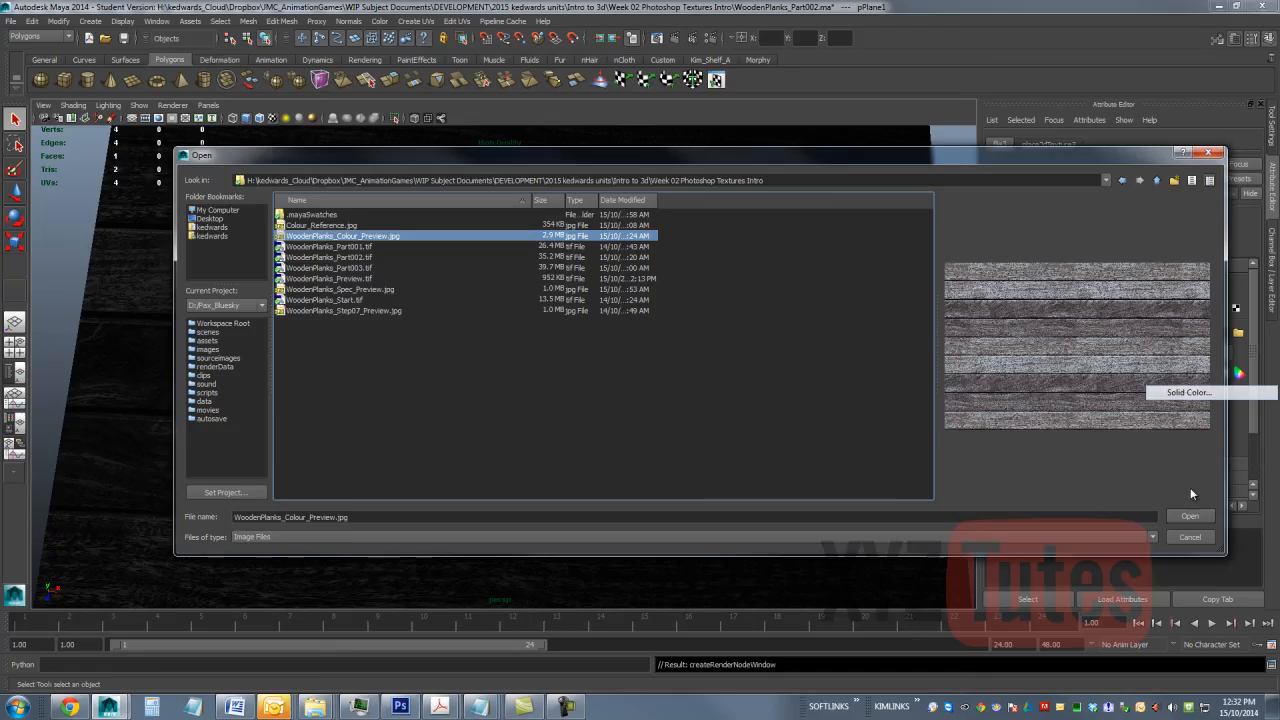
{"action": "left_click", "coordinate": [1190, 516]}
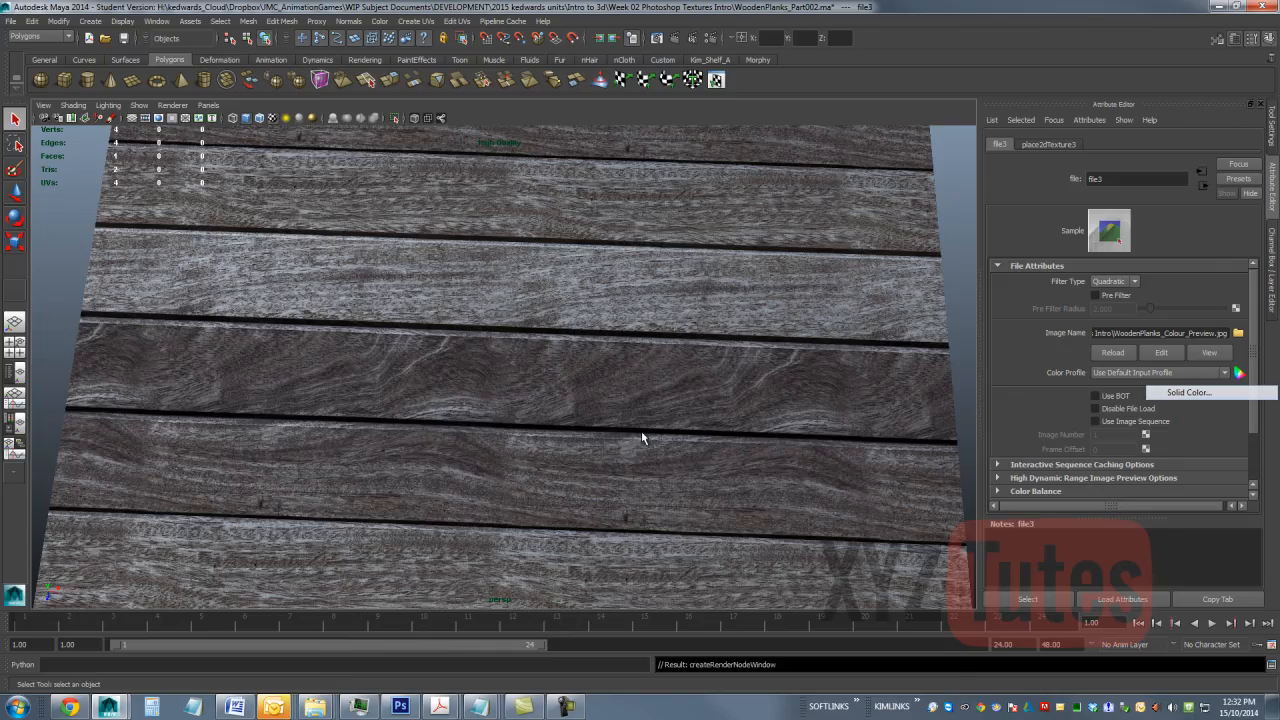
Step: Rename the plane's blinn1 material as Wooden_Mat
{"action": "left_click_drag", "start_coordinate": [736, 413], "coordinate": [731, 403]}
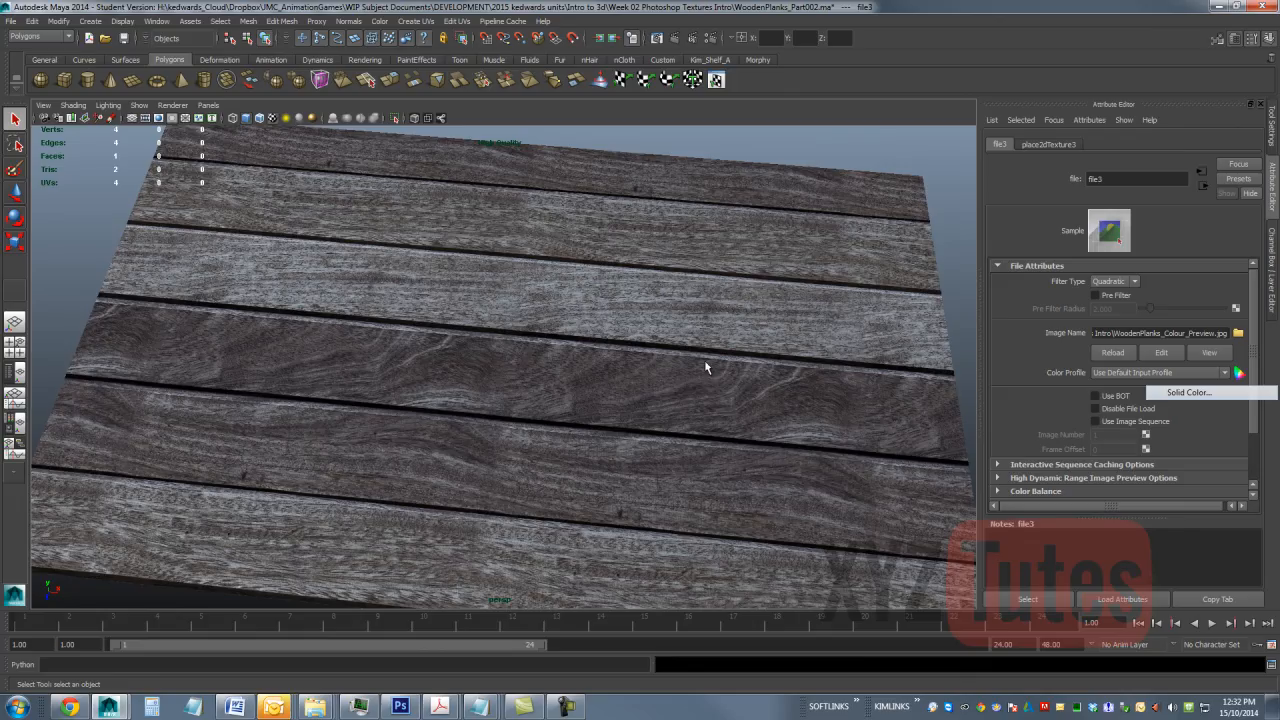
{"action": "left_click", "coordinate": [950, 237]}
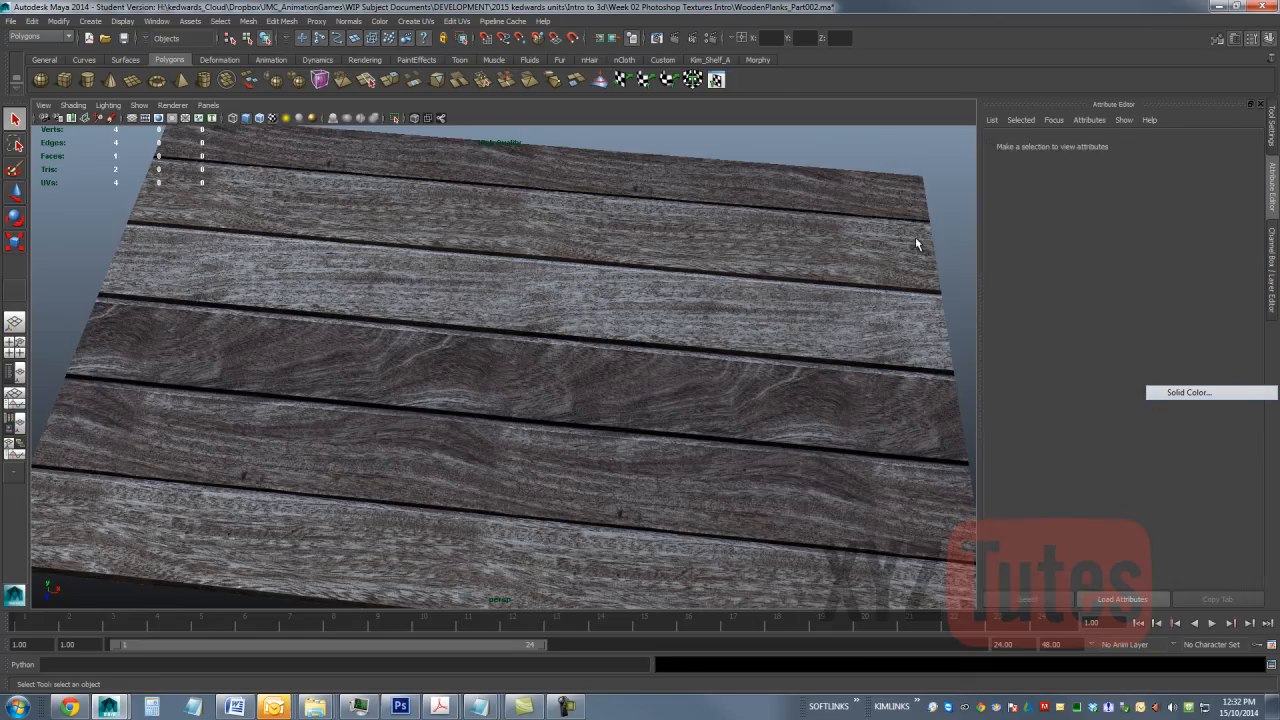
{"action": "left_click", "coordinate": [917, 238]}
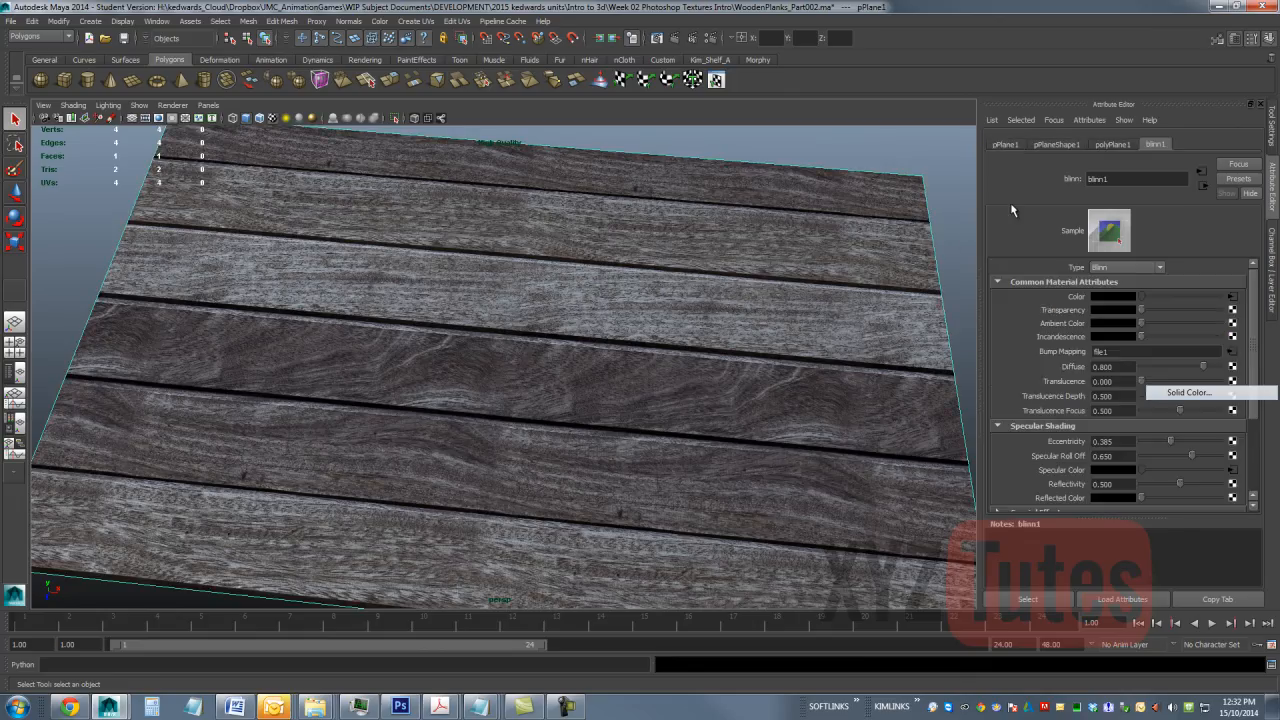
{"action": "double_click", "coordinate": [1120, 181]}
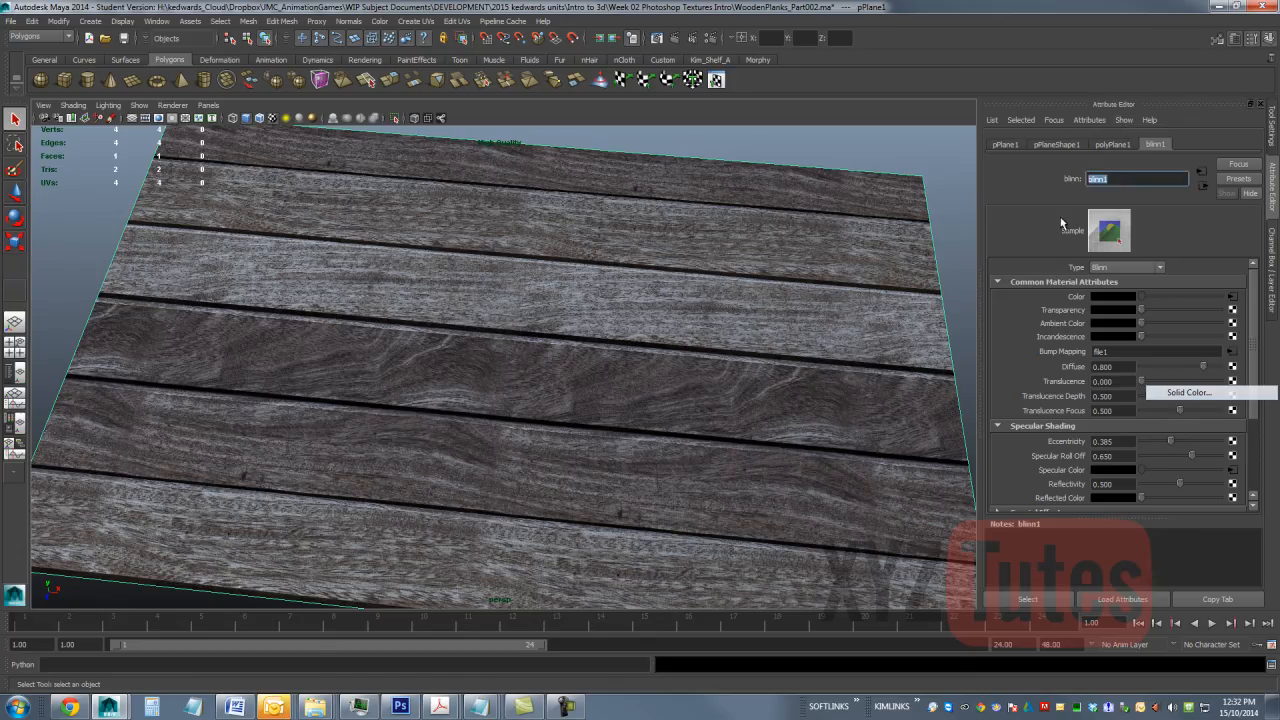
{"action": "type", "text": "Wooden_Mat"}
{"action": "key", "text": "Return"}
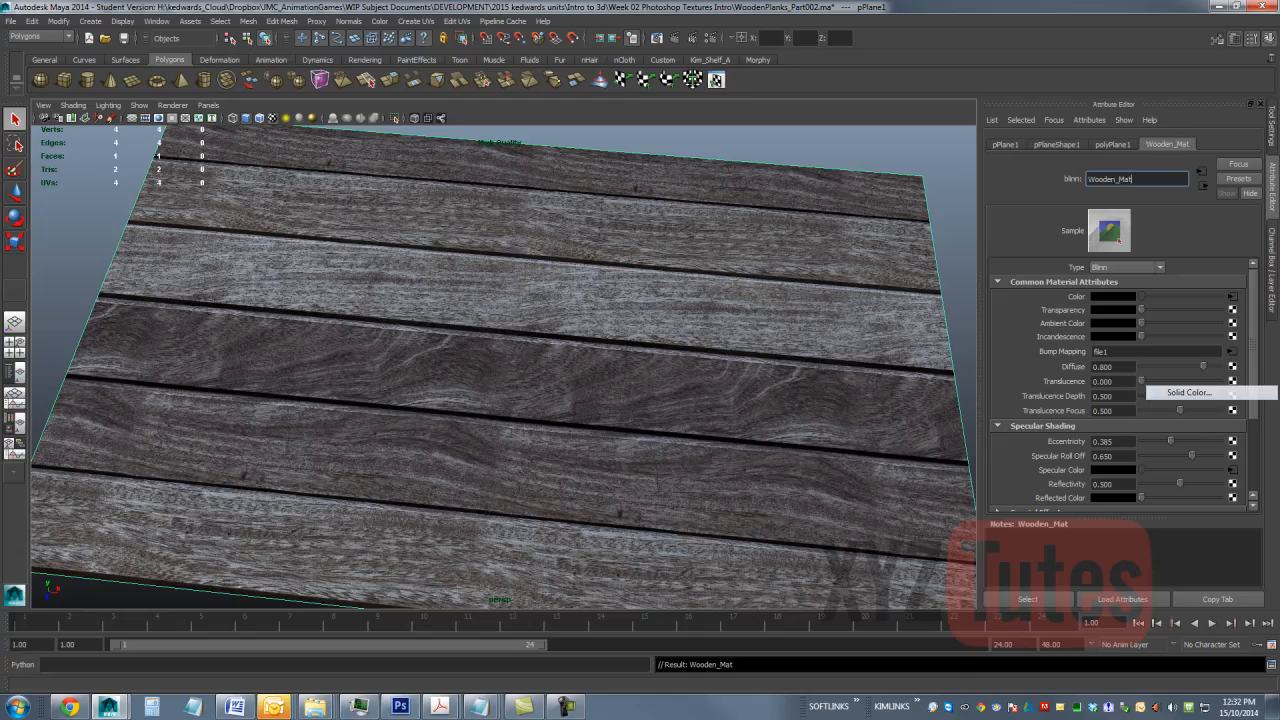
Step: Rename the material's shading group as Wooden_SG and reselect the plane
{"action": "left_click", "coordinate": [1202, 182]}
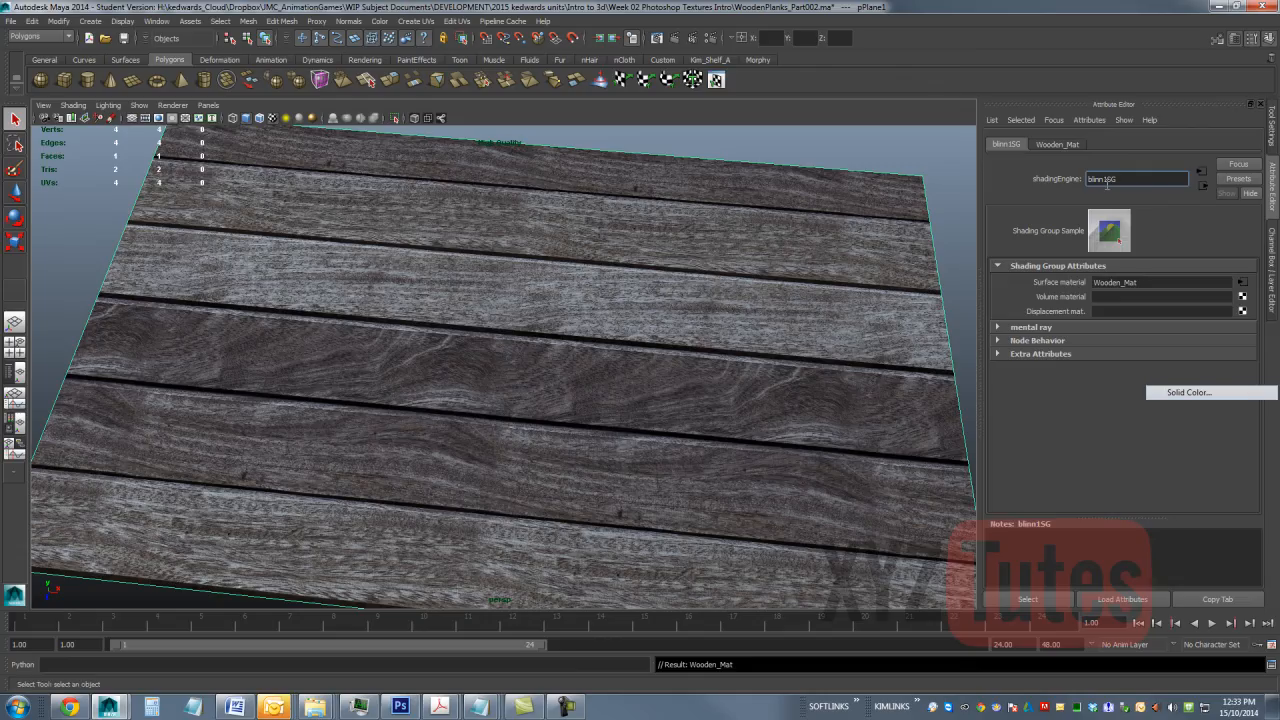
{"action": "left_click_drag", "start_coordinate": [1106, 180], "coordinate": [1088, 180]}
{"action": "type", "text": "Wooden_"}
{"action": "key", "text": "Return"}
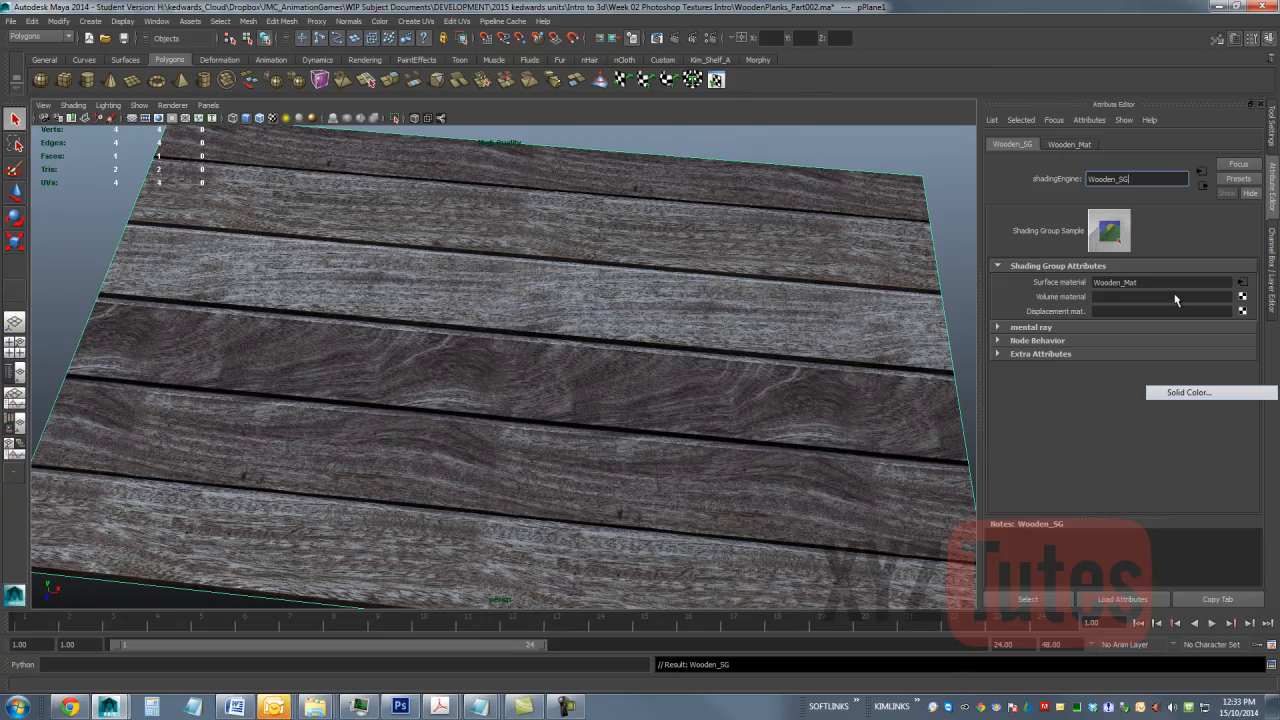
{"action": "left_click", "coordinate": [713, 144]}
{"action": "left_click", "coordinate": [707, 201]}
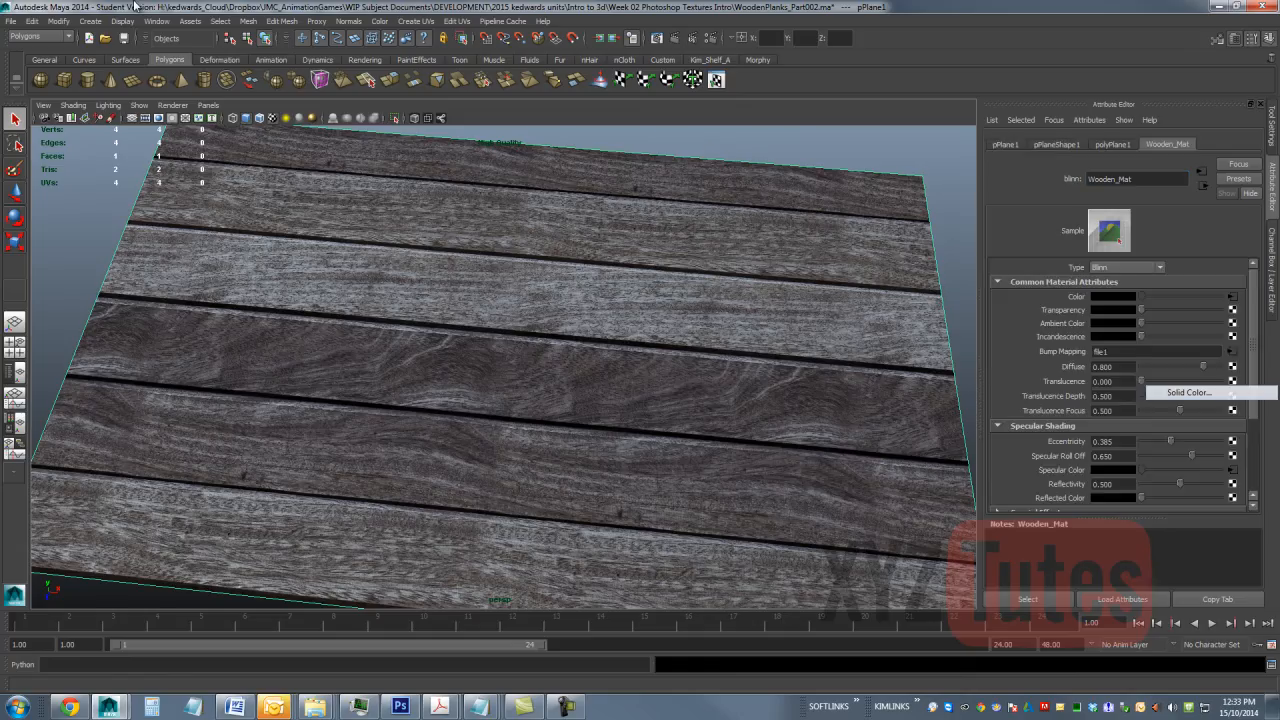
Step: Rename the textured plane pPlane1 as woodenPlanks_Geo in the Outliner, then close the Outliner
{"action": "left_click", "coordinate": [156, 21]}
{"action": "left_click", "coordinate": [156, 121]}
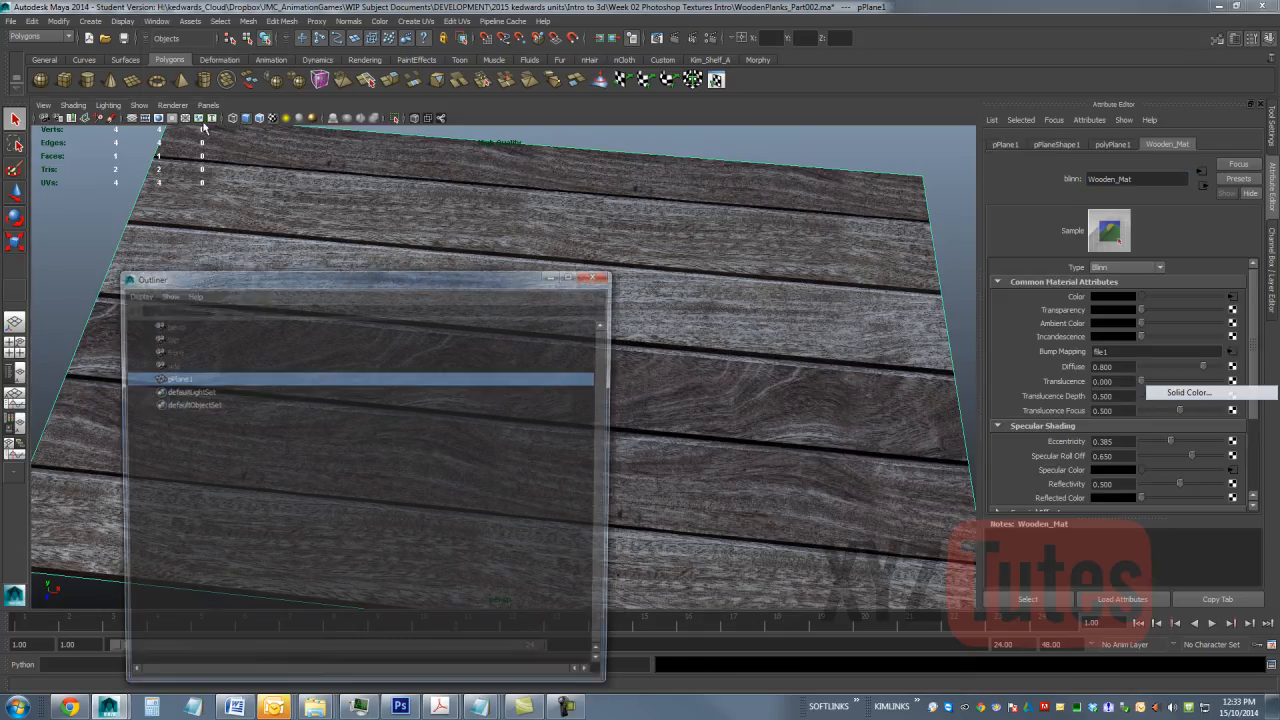
{"action": "double_click", "coordinate": [178, 378]}
{"action": "type", "text": "WoodenP"}
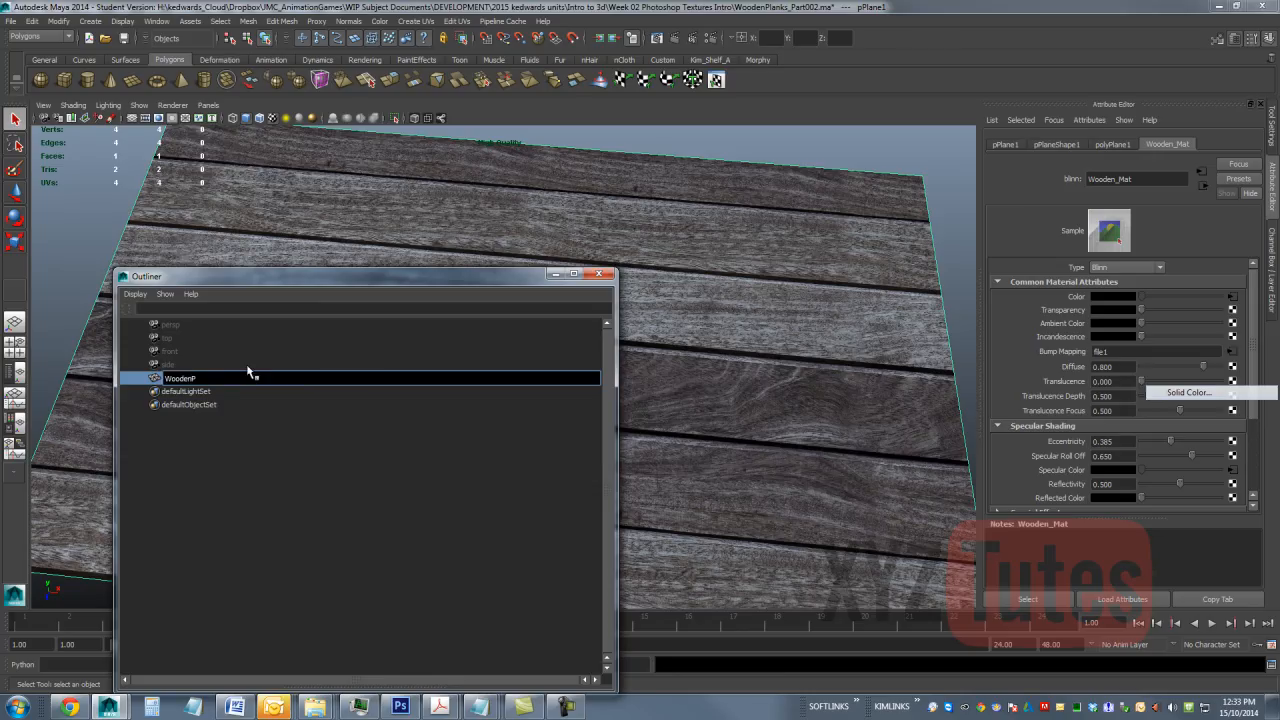
{"action": "type", "text": "lank"}
{"action": "key", "text": "Delete"}
{"action": "type", "text": "w"}
{"action": "type", "text": "w"}
{"action": "type", "text": "_Geo"}
{"action": "key", "text": "Return"}
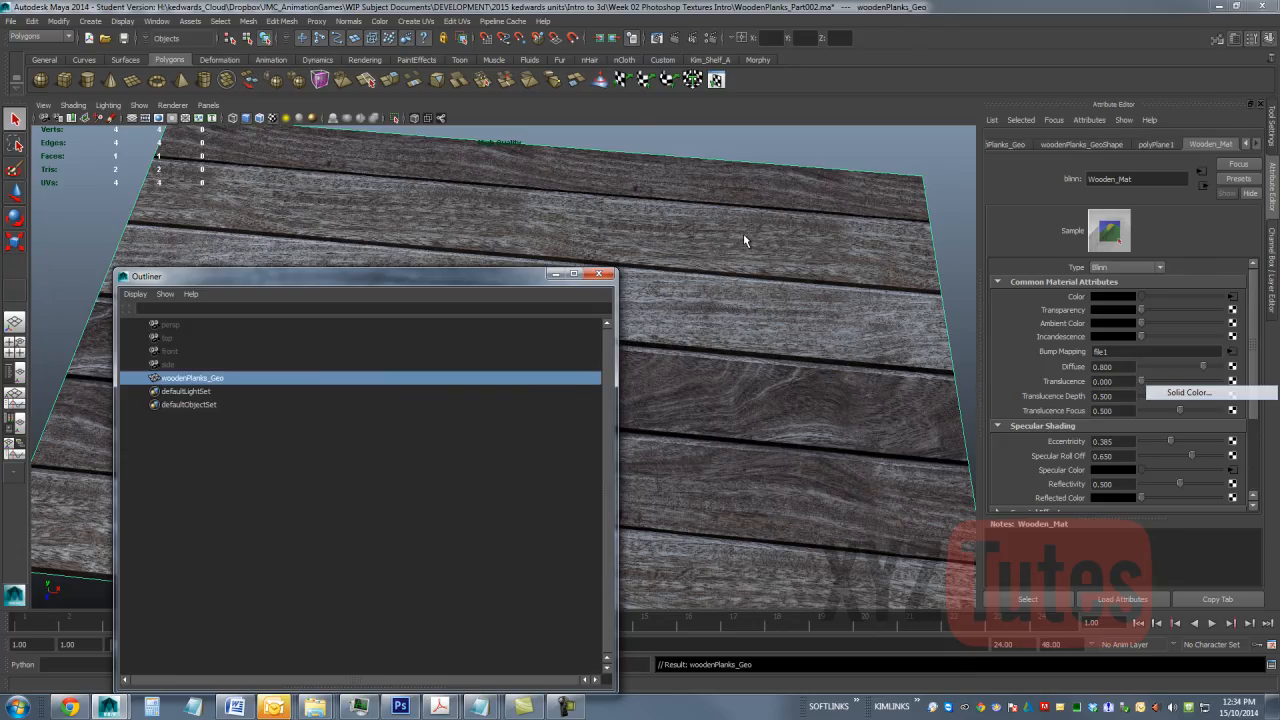
{"action": "left_click", "coordinate": [598, 273]}
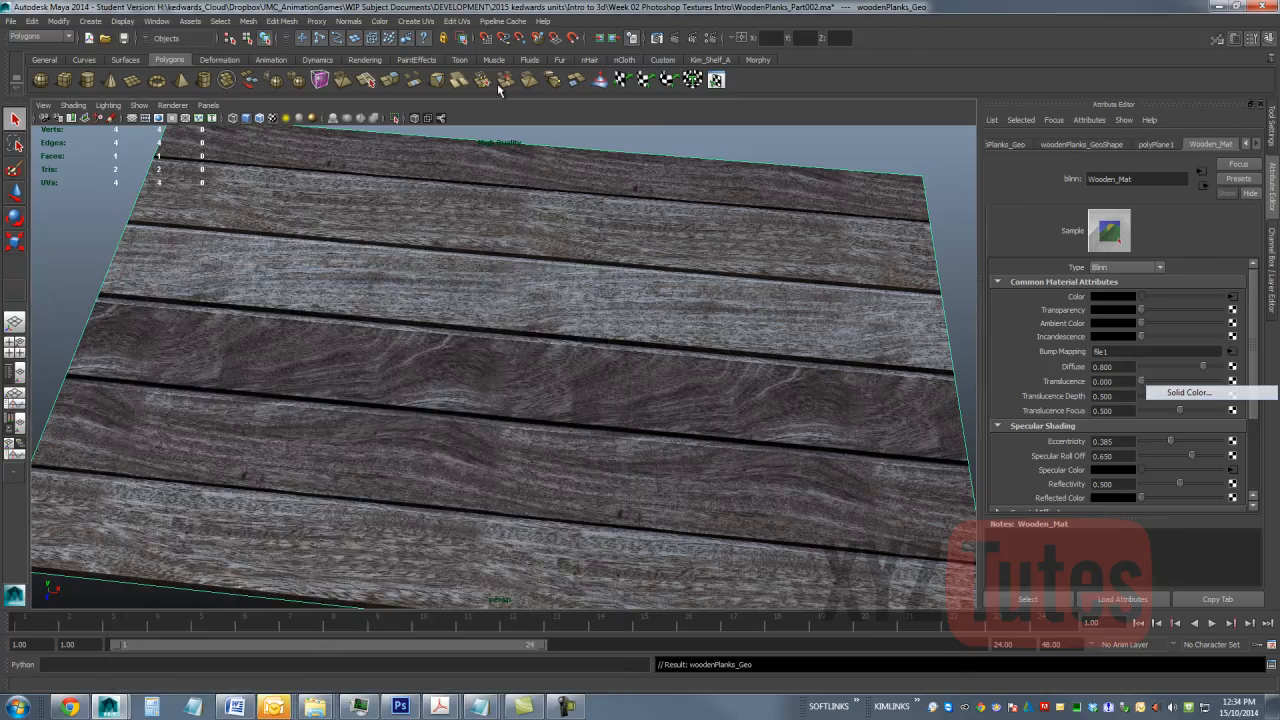
Step: Save the scene as WoodenPlanks_Part003.ma in the Week 02 Photoshop Textures Intro folder, replacing the existing file
{"action": "left_click", "coordinate": [10, 21]}
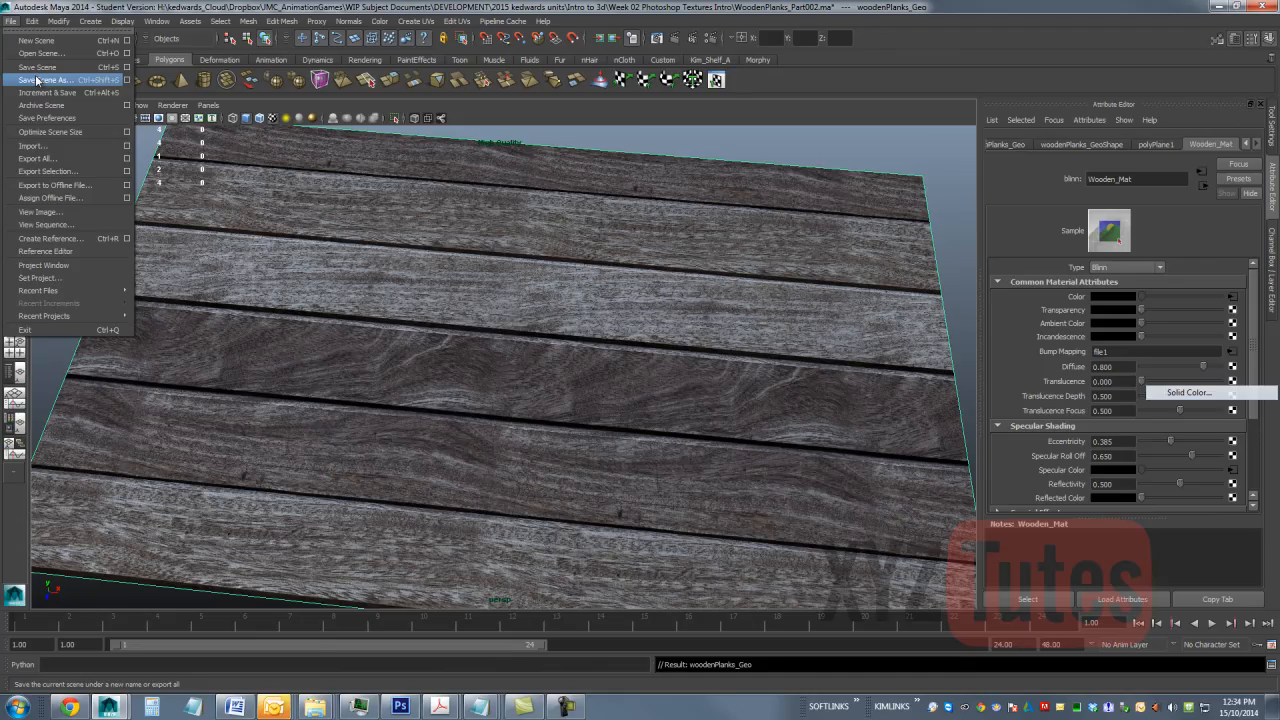
{"action": "left_click", "coordinate": [37, 80]}
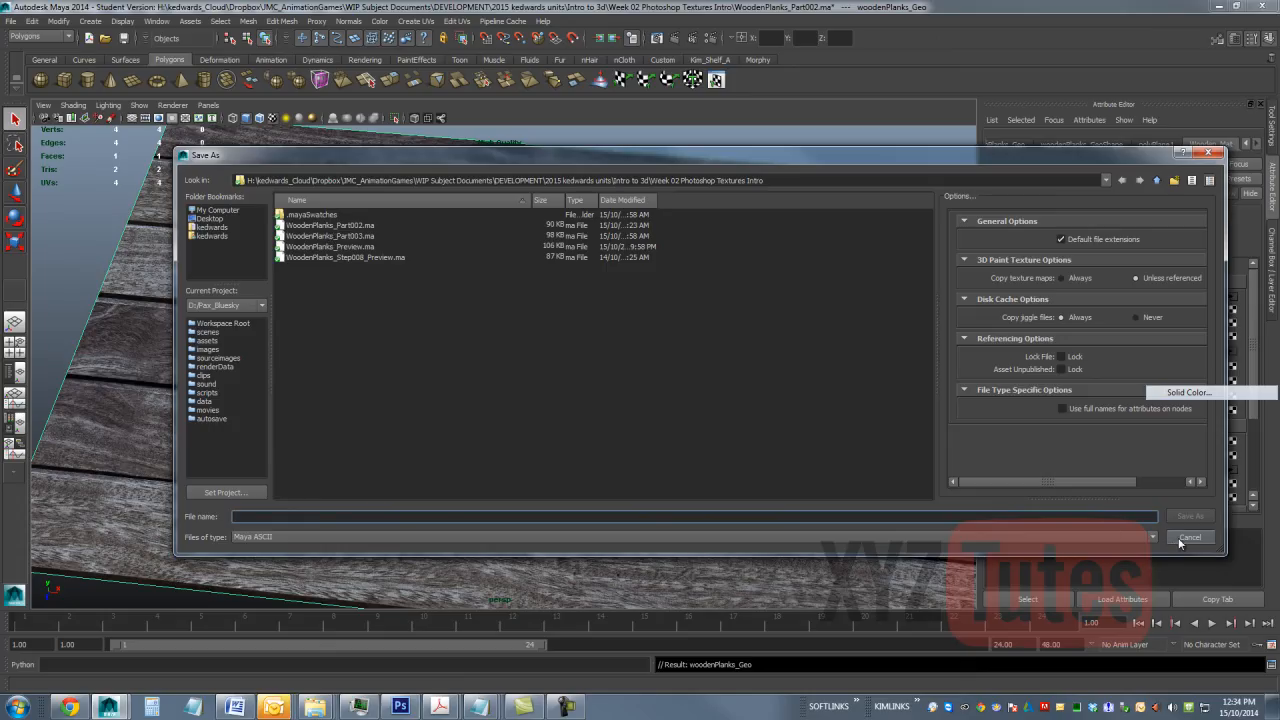
{"action": "left_click", "coordinate": [354, 237]}
{"action": "key", "text": "Return"}
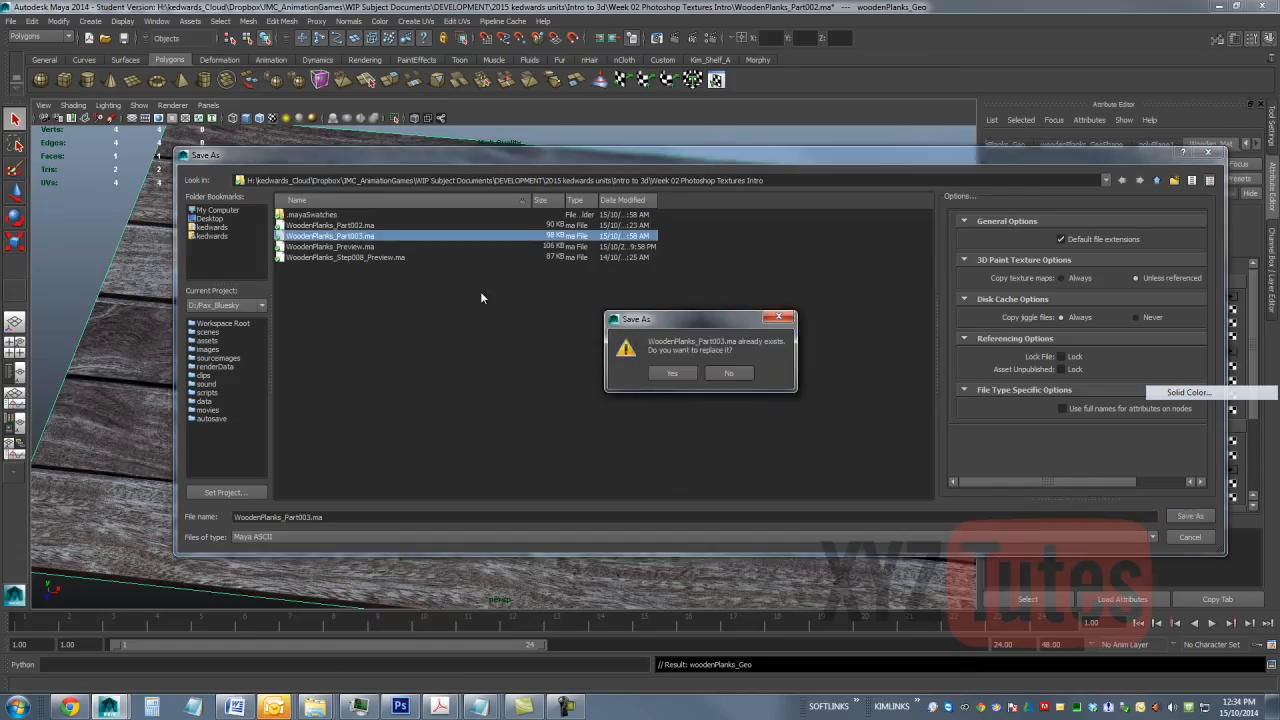
{"action": "left_click", "coordinate": [660, 372]}
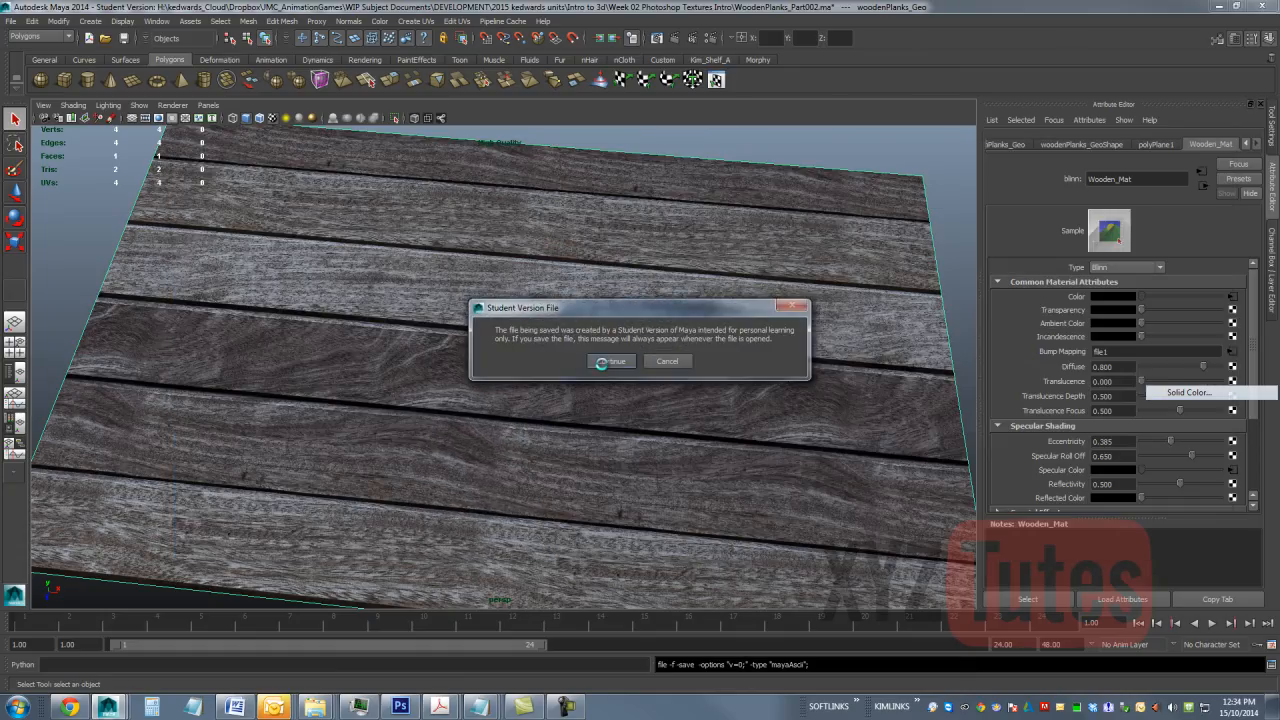
{"action": "left_click", "coordinate": [601, 364]}
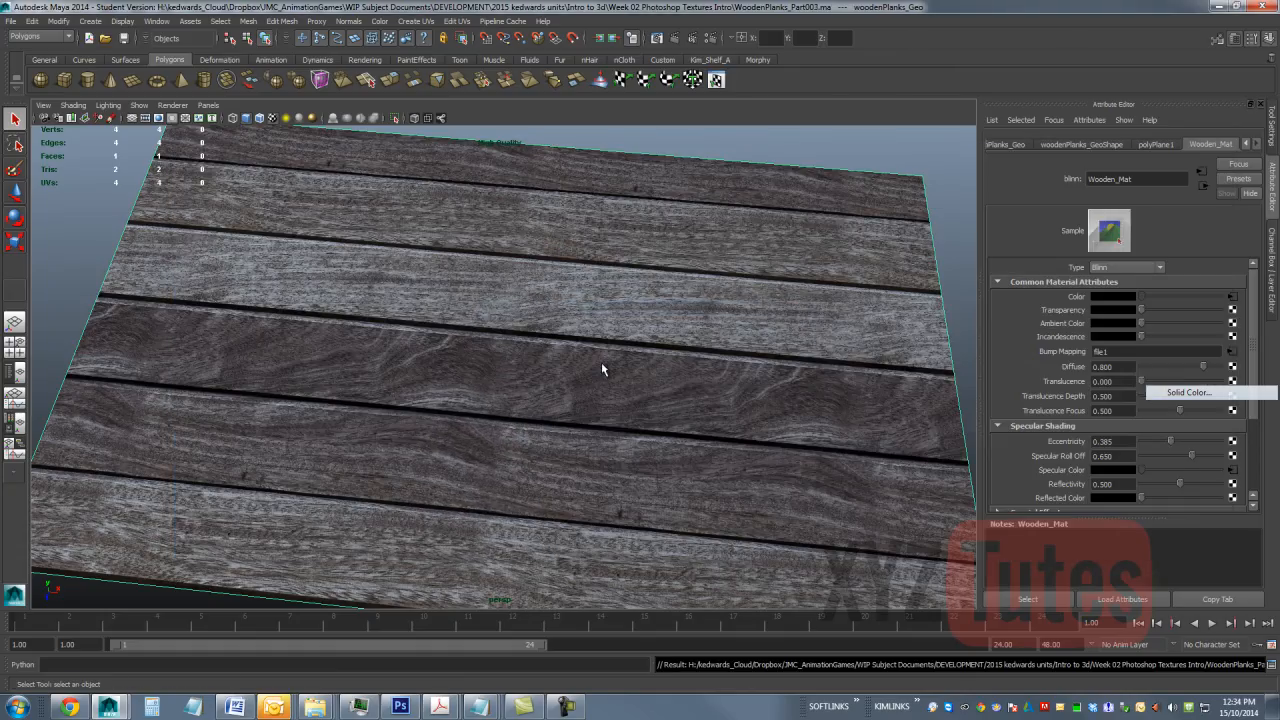
Step: Import Orange 003.ma from the Week 01 Orange folder into the wooden planks scene
{"action": "left_click", "coordinate": [10, 21]}
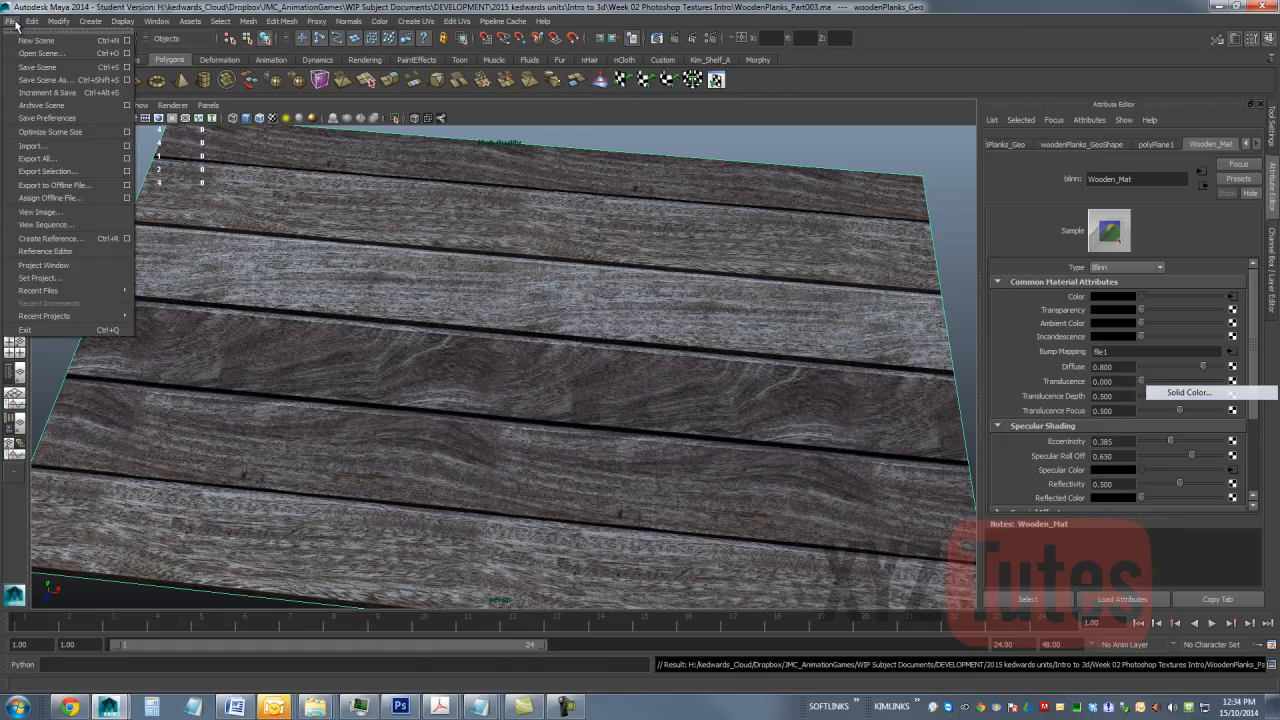
{"action": "left_click", "coordinate": [35, 146]}
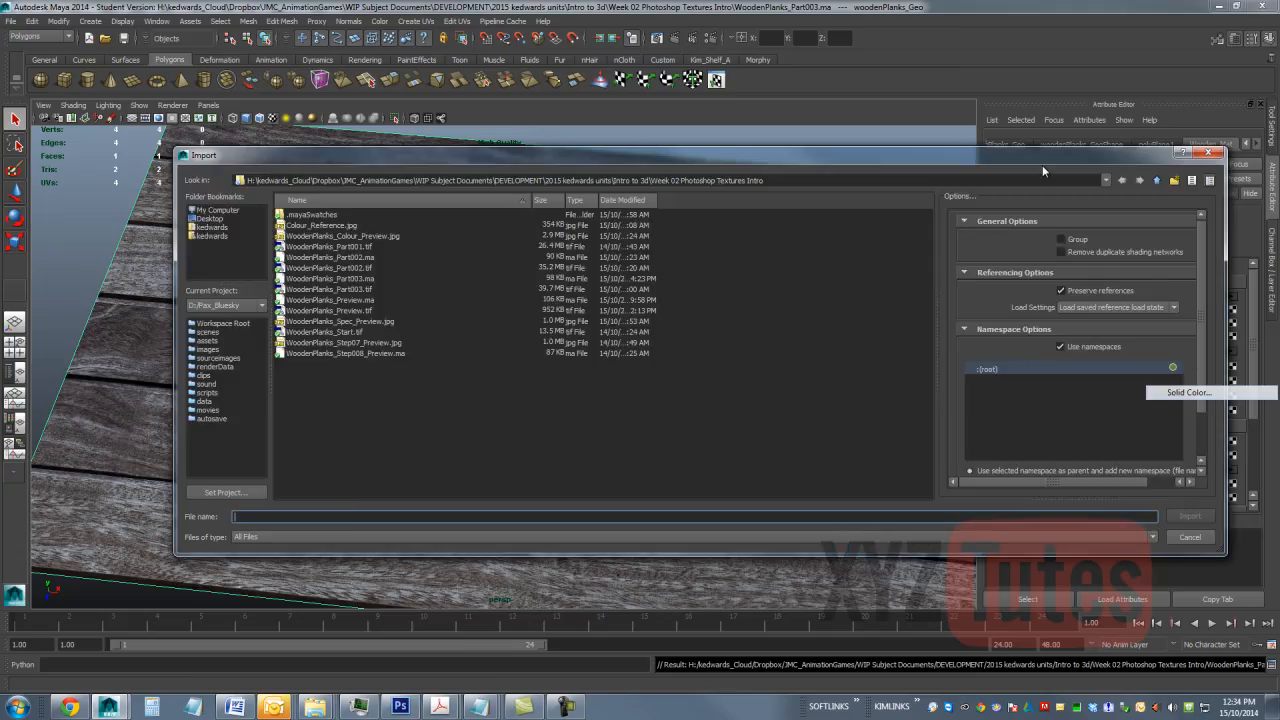
{"action": "left_click", "coordinate": [1157, 181]}
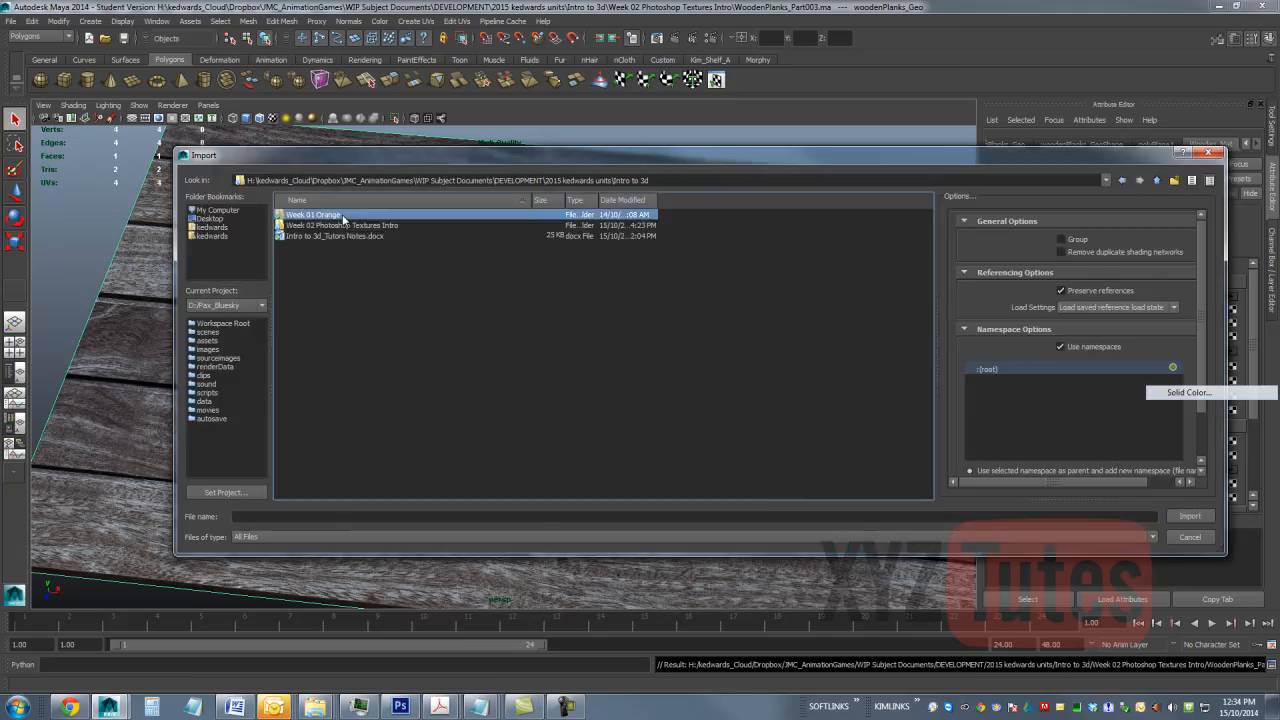
{"action": "double_click", "coordinate": [313, 214]}
{"action": "left_click", "coordinate": [313, 289]}
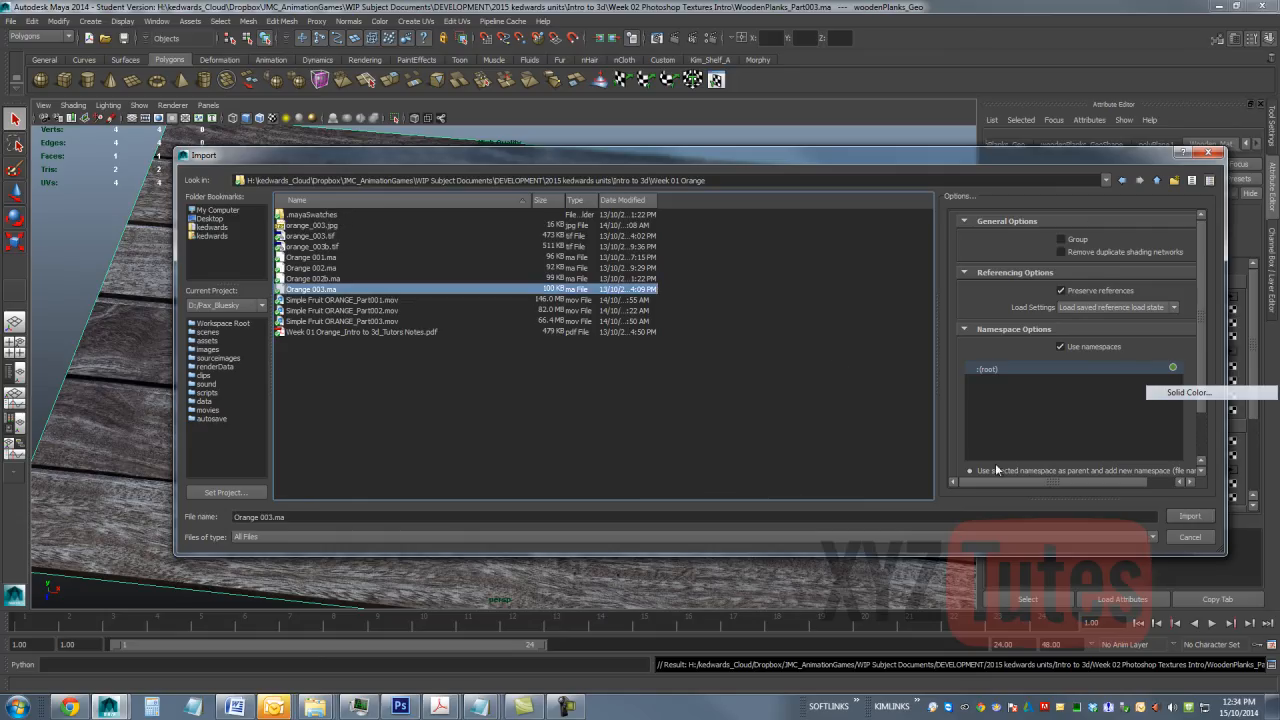
{"action": "left_click", "coordinate": [1190, 516]}
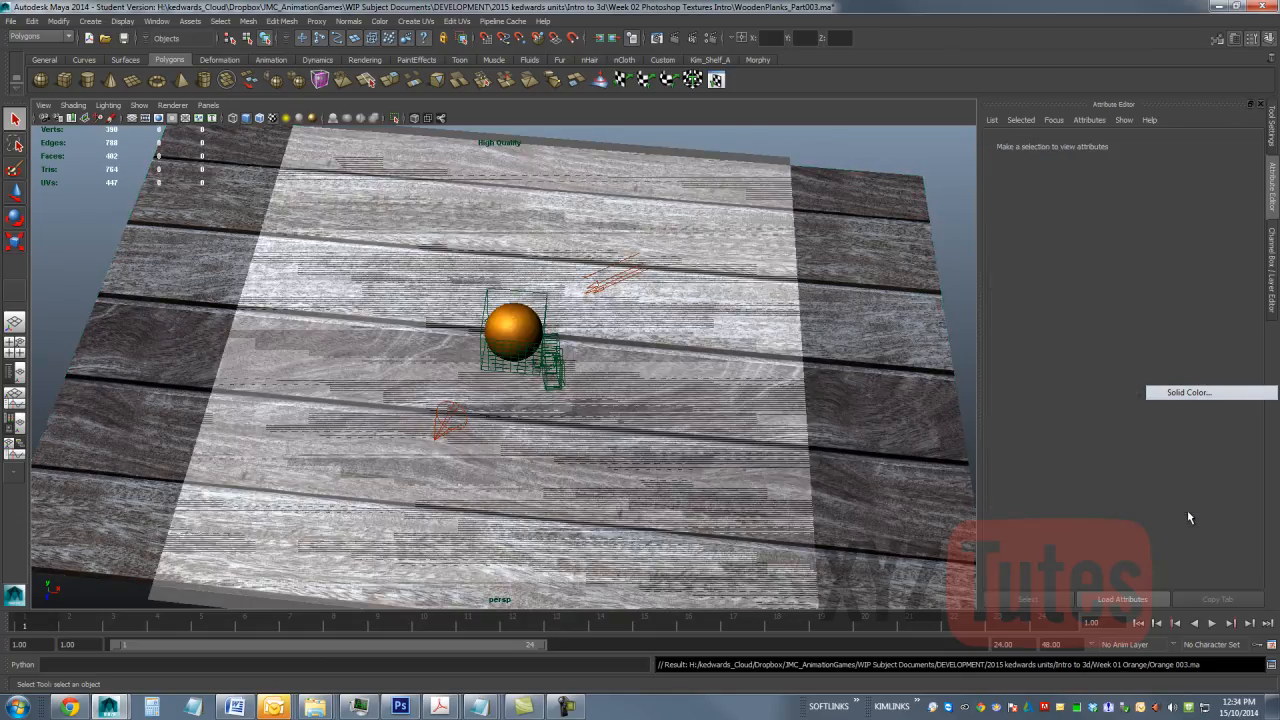
Step: Delete the ground plane imported with the orange that overlaps the wooden planks
{"action": "left_click_drag", "start_coordinate": [455, 510], "coordinate": [700, 450]}
{"action": "left_click", "coordinate": [449, 510]}
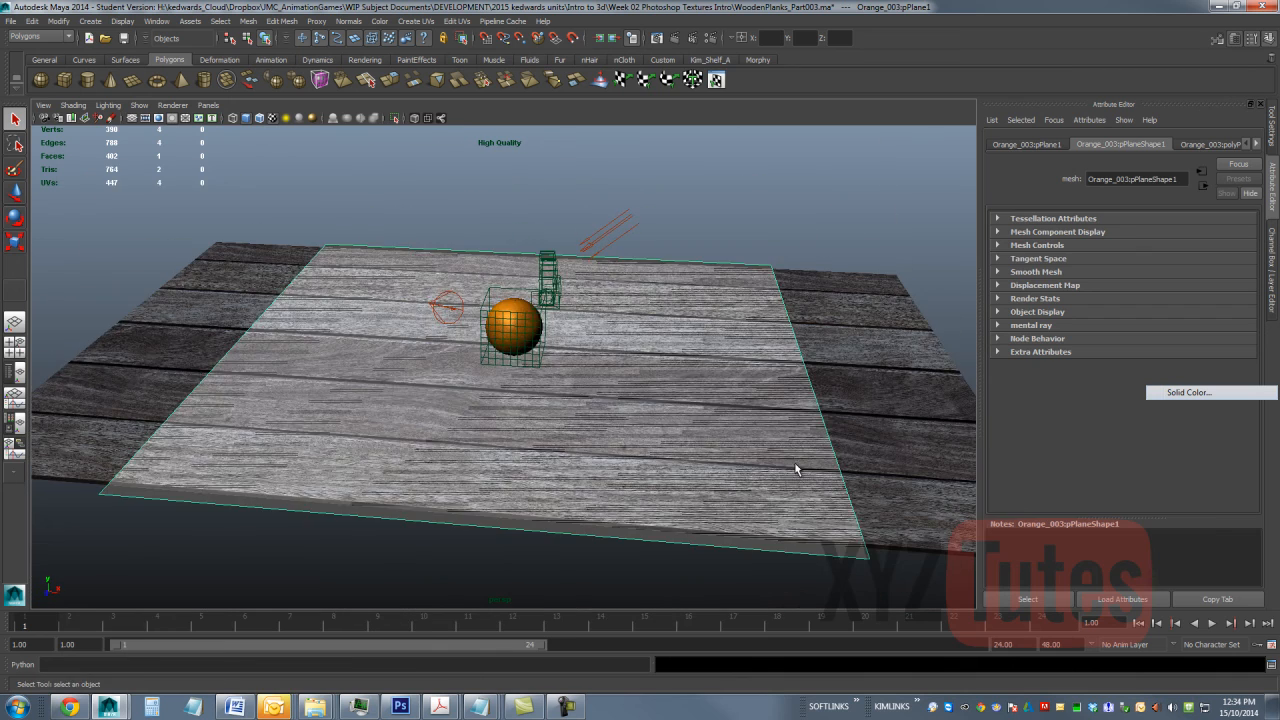
{"action": "key", "text": "Delete"}
Step: Set the mental ray unified sampling Quality to 0.5 in the Render Settings and close them
{"action": "left_click_drag", "start_coordinate": [797, 469], "coordinate": [597, 293]}
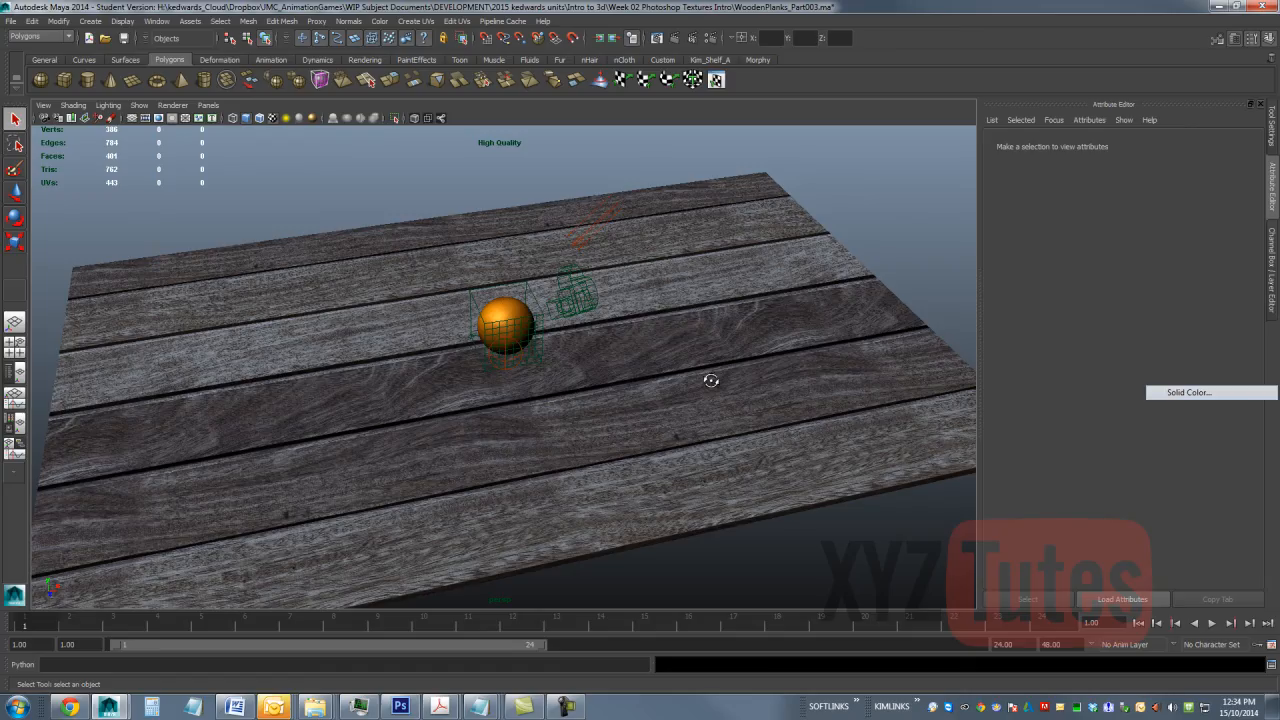
{"action": "left_click_drag", "start_coordinate": [709, 374], "coordinate": [571, 374]}
{"action": "left_click_drag", "start_coordinate": [719, 395], "coordinate": [671, 392]}
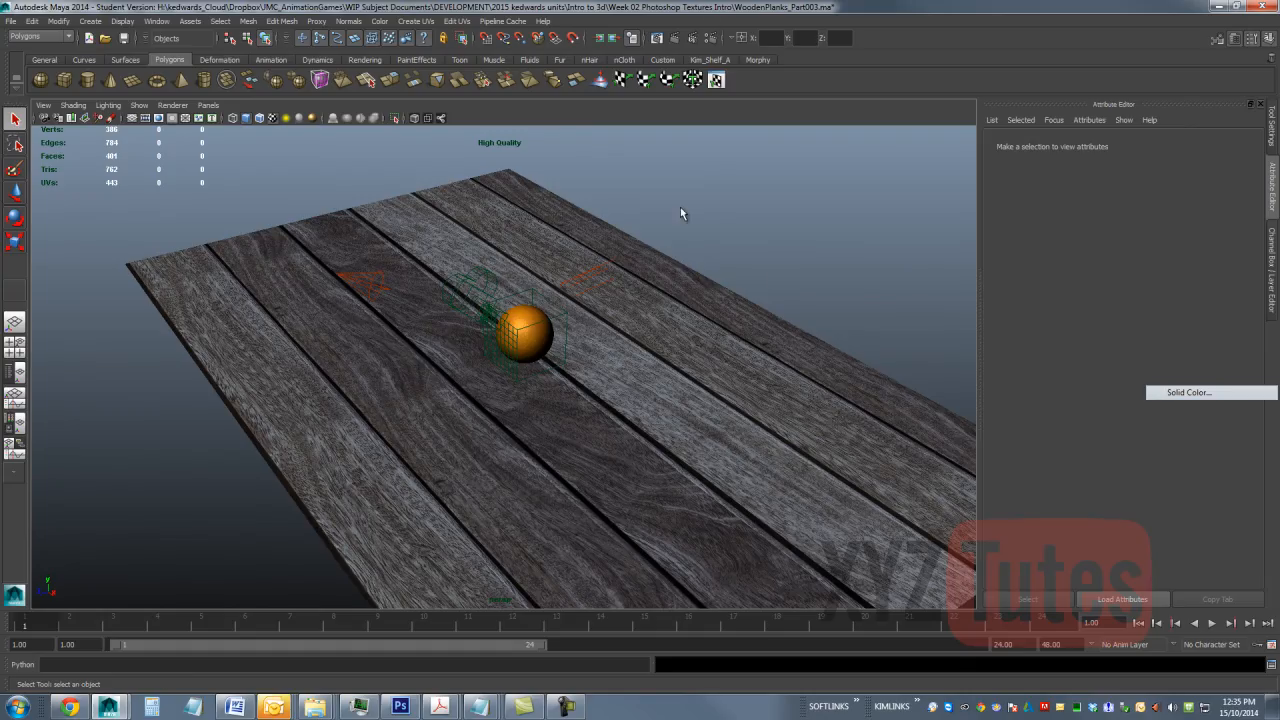
{"action": "left_click", "coordinate": [692, 38]}
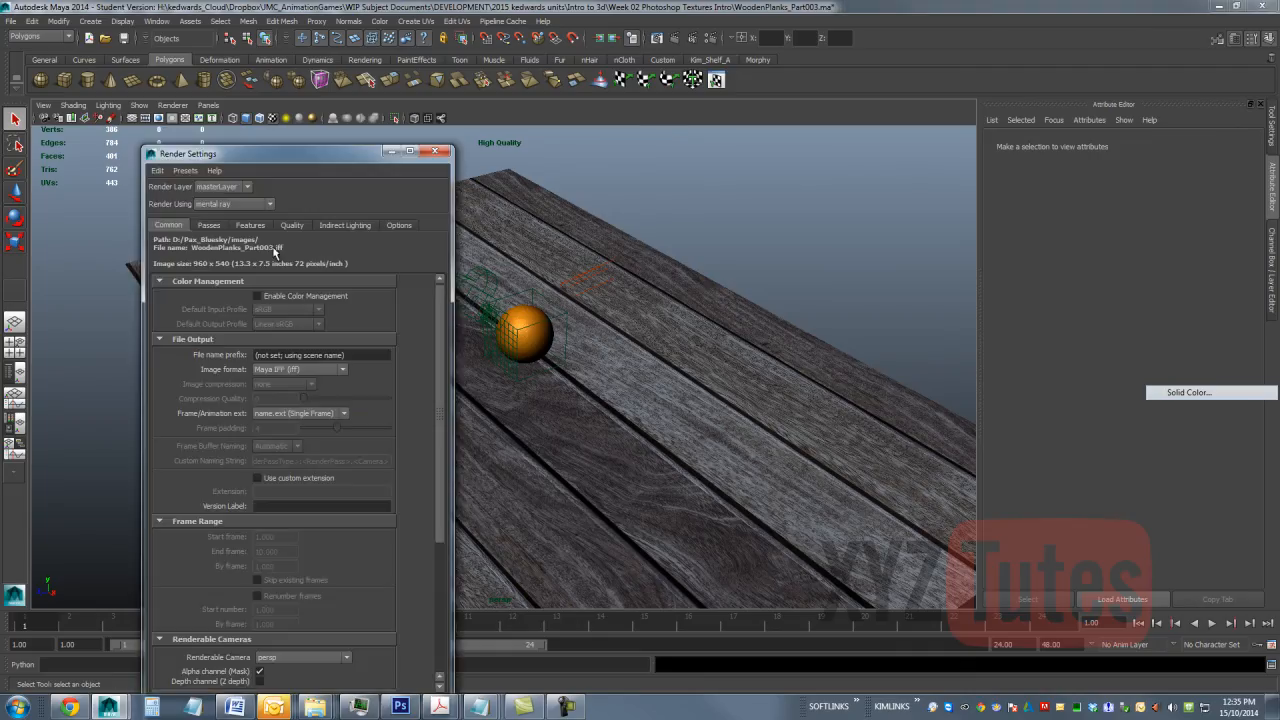
{"action": "left_click", "coordinate": [292, 226]}
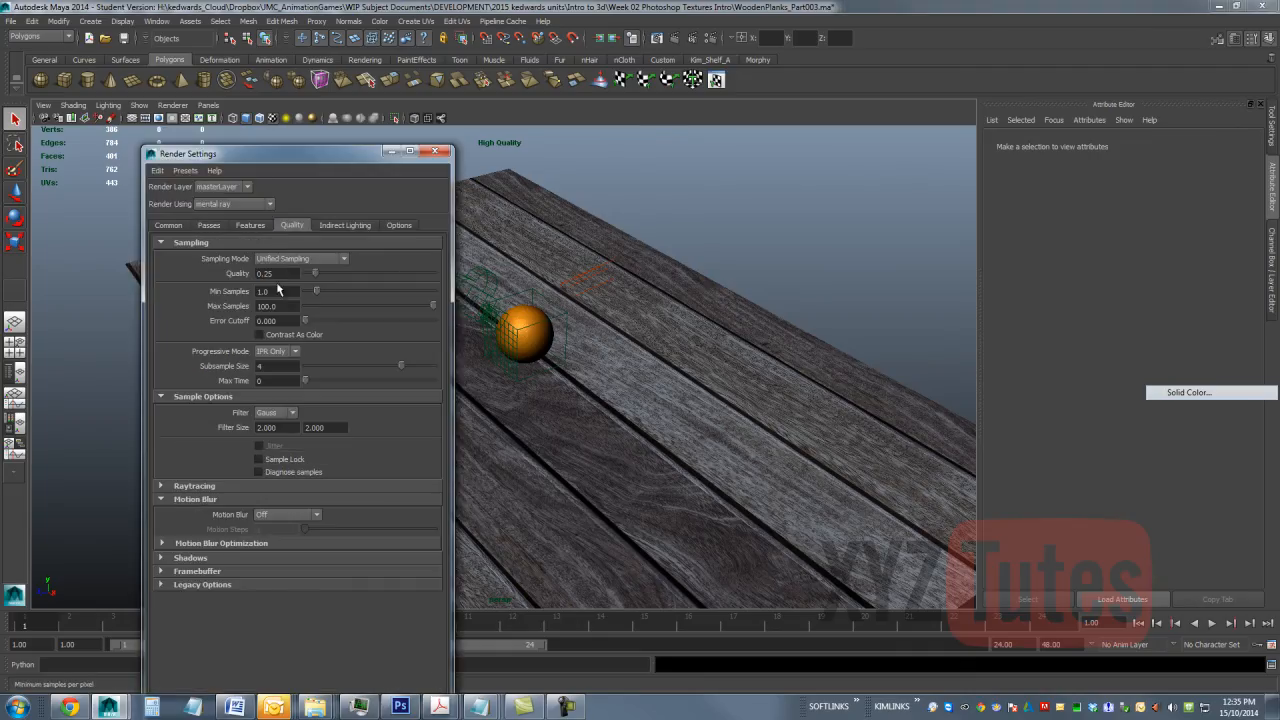
{"action": "left_click", "coordinate": [275, 273]}
{"action": "type", "text": "0.5"}
{"action": "key", "text": "Return"}
{"action": "left_click", "coordinate": [436, 151]}
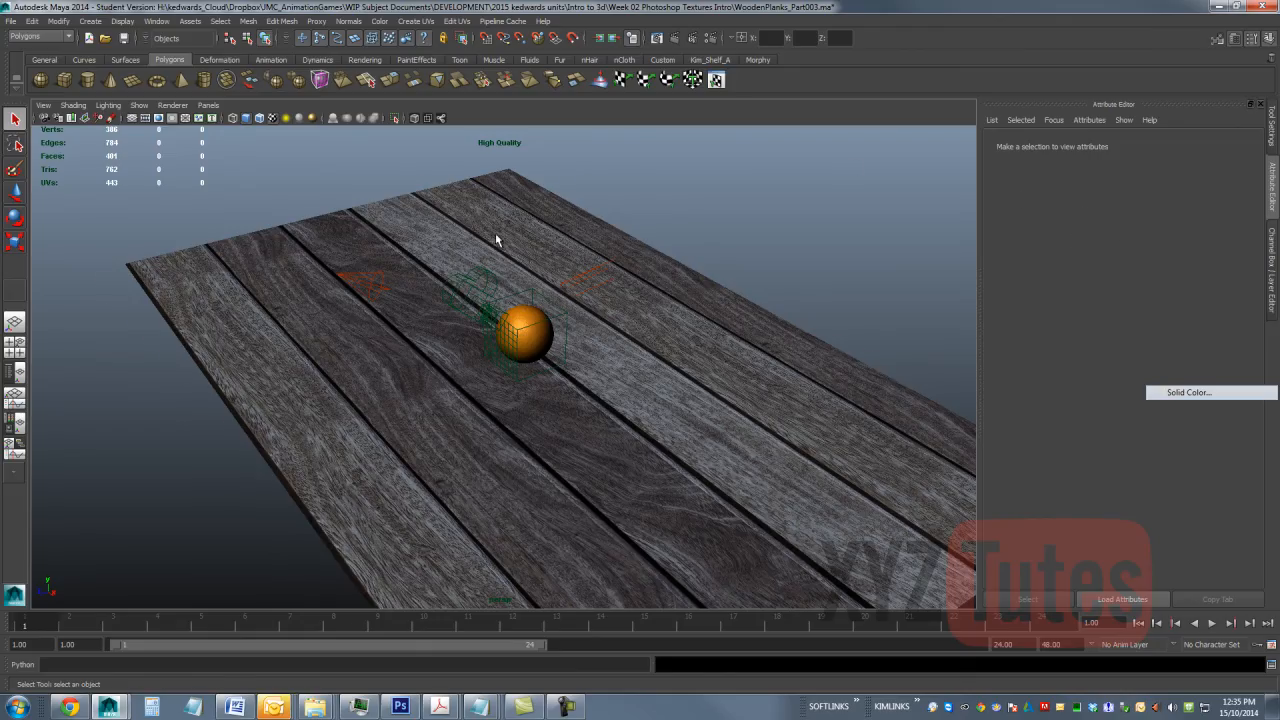
Step: Look through the imported camera Orange_003:camera1 and render the current frame
{"action": "left_click_drag", "start_coordinate": [495, 240], "coordinate": [749, 171]}
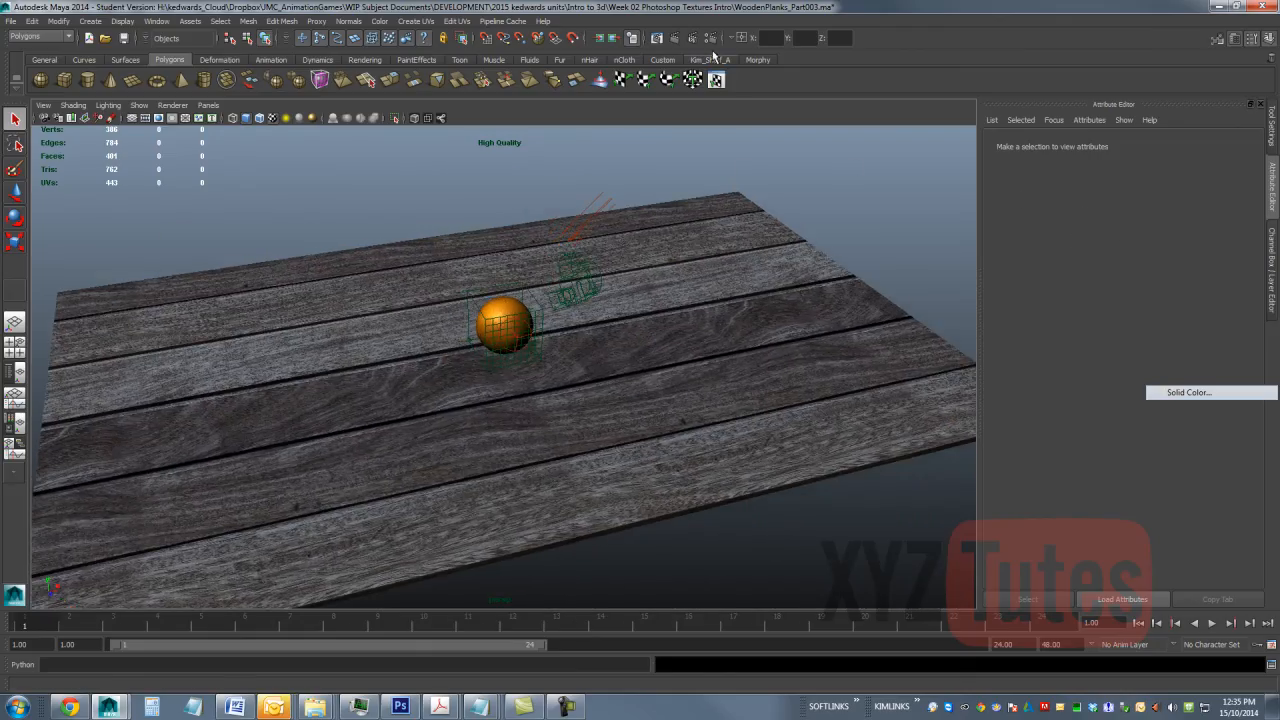
{"action": "left_click_drag", "start_coordinate": [603, 360], "coordinate": [654, 294]}
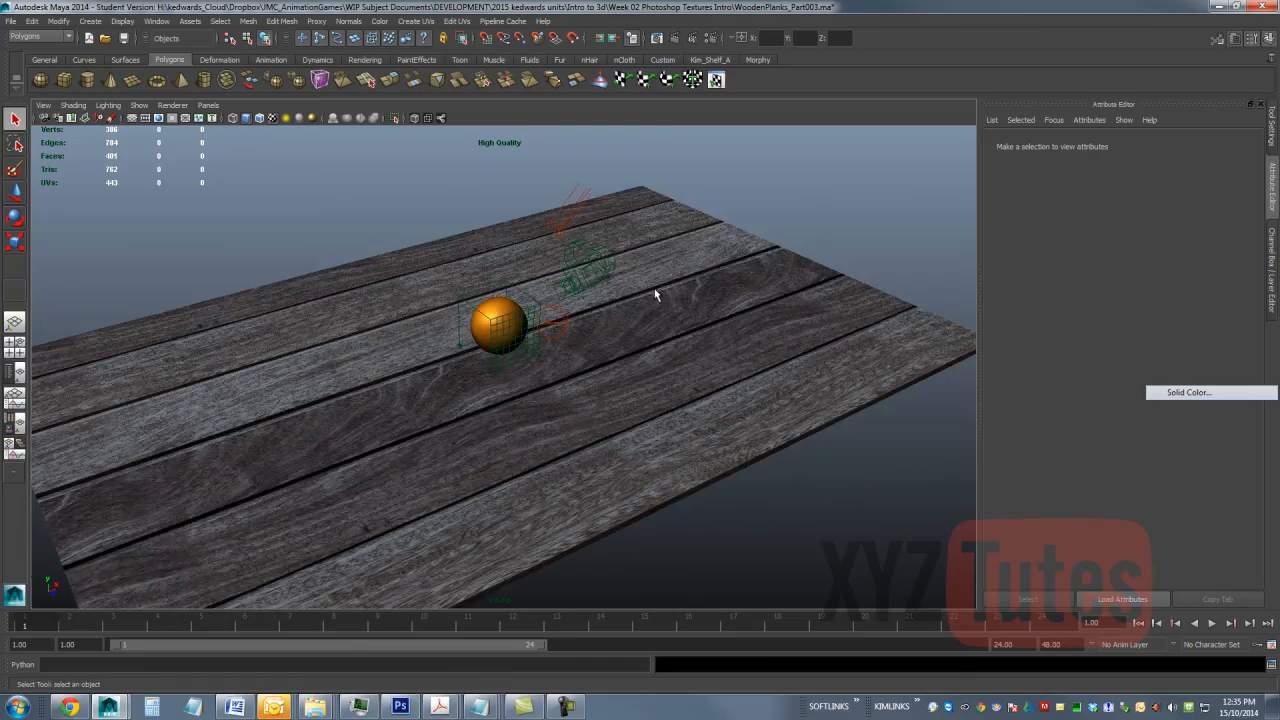
{"action": "left_click", "coordinate": [601, 268]}
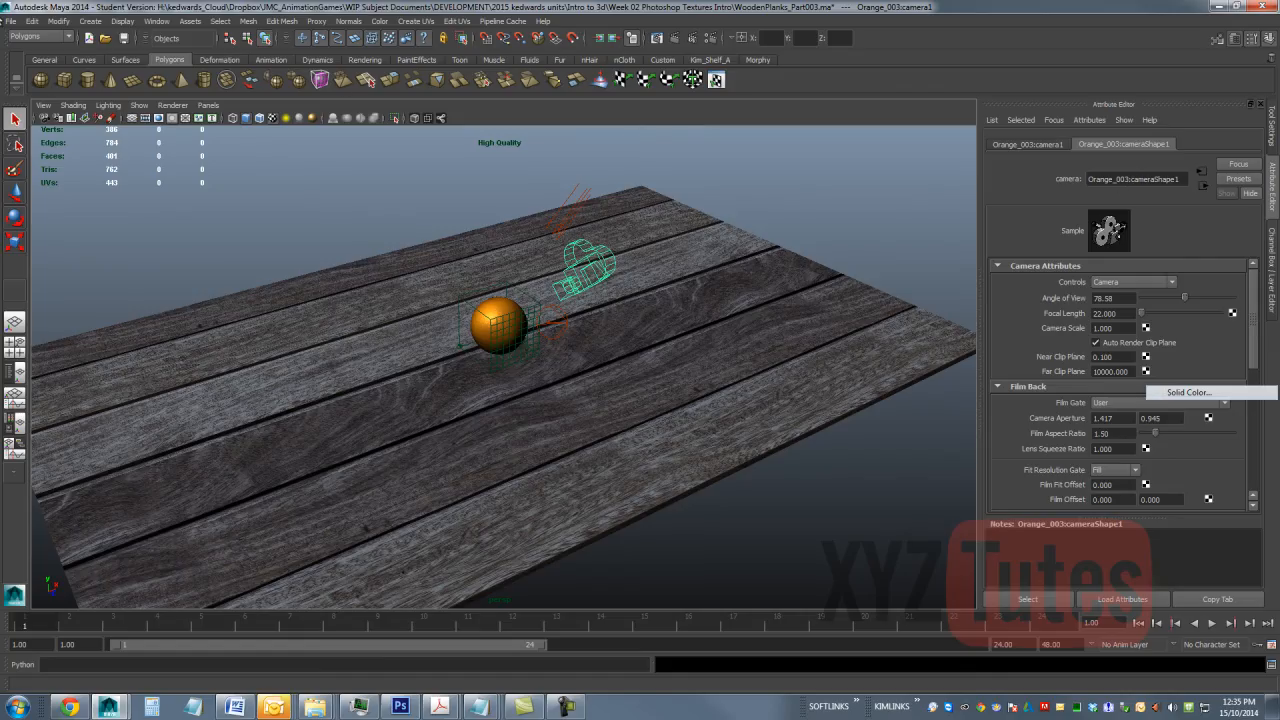
{"action": "left_click", "coordinate": [208, 105]}
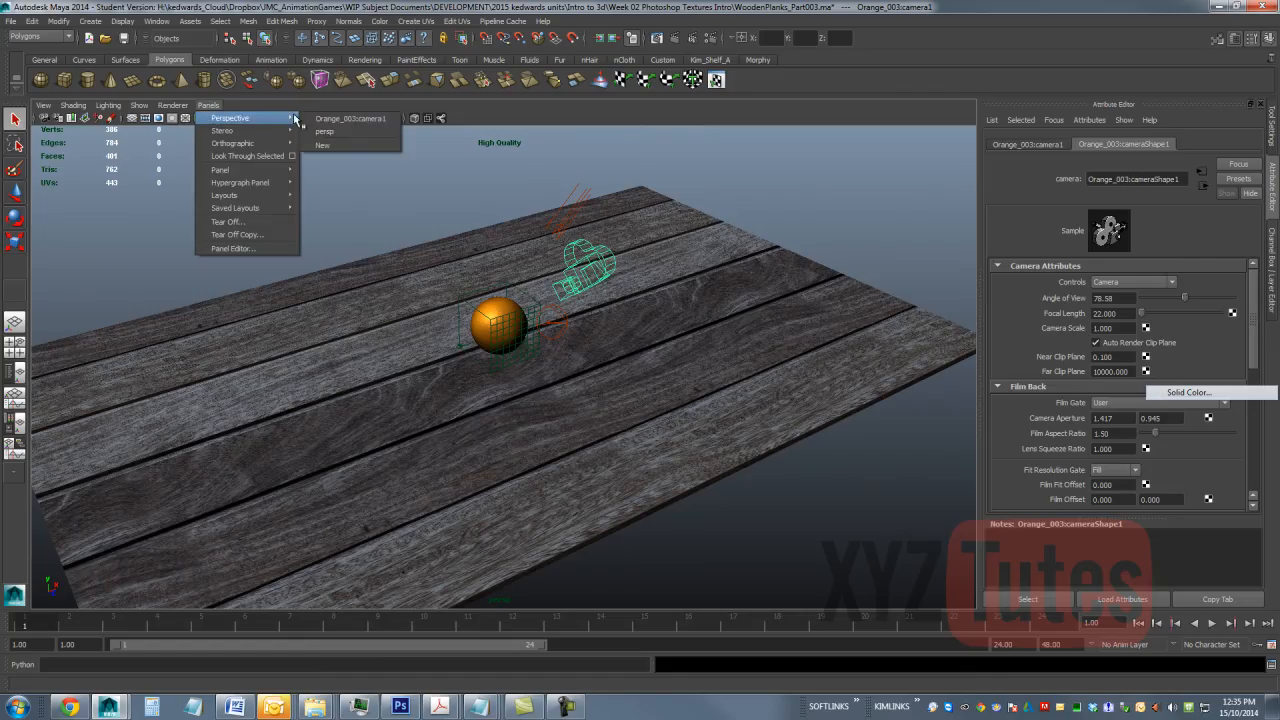
{"action": "left_click", "coordinate": [326, 119]}
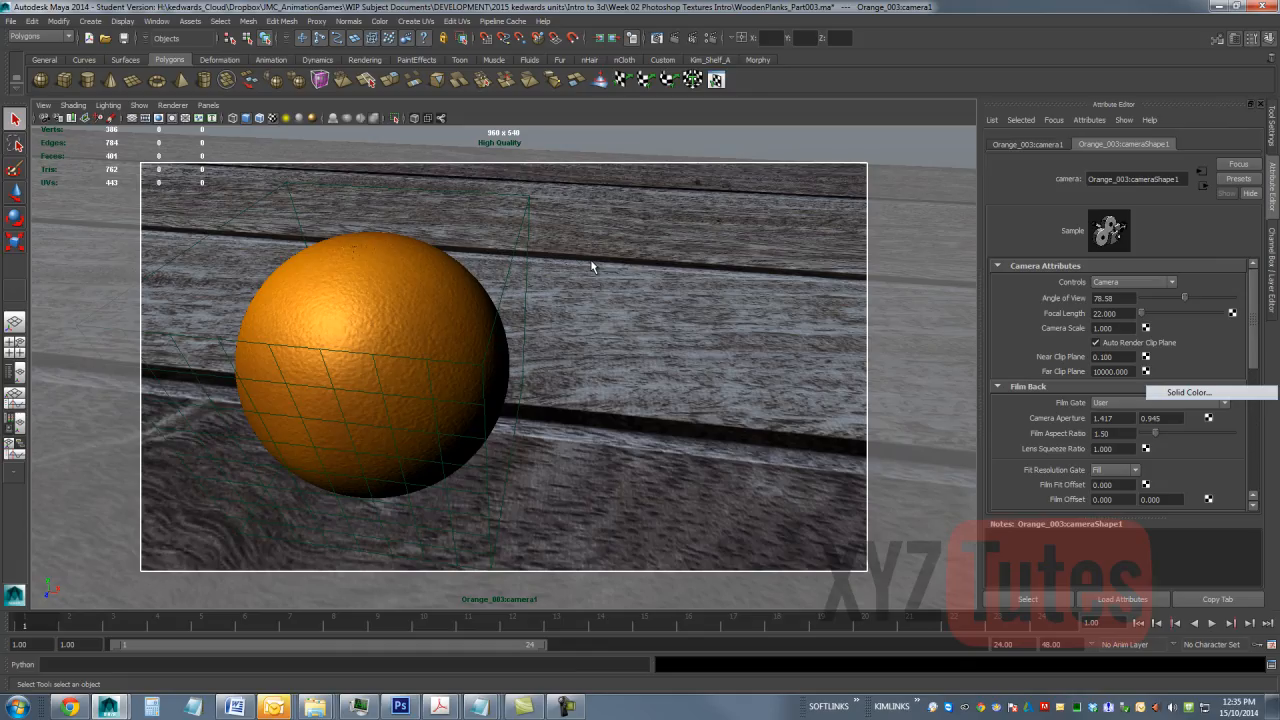
{"action": "left_click", "coordinate": [678, 44]}
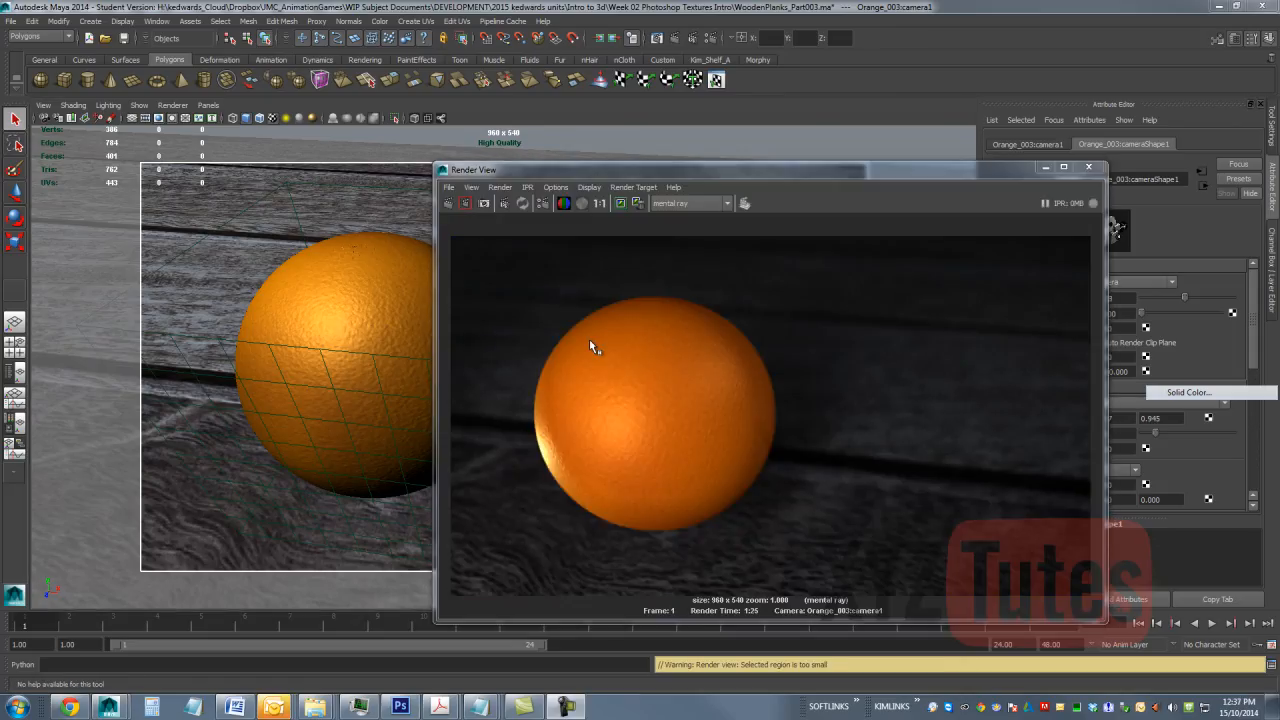
{"action": "left_click", "coordinate": [450, 188]}
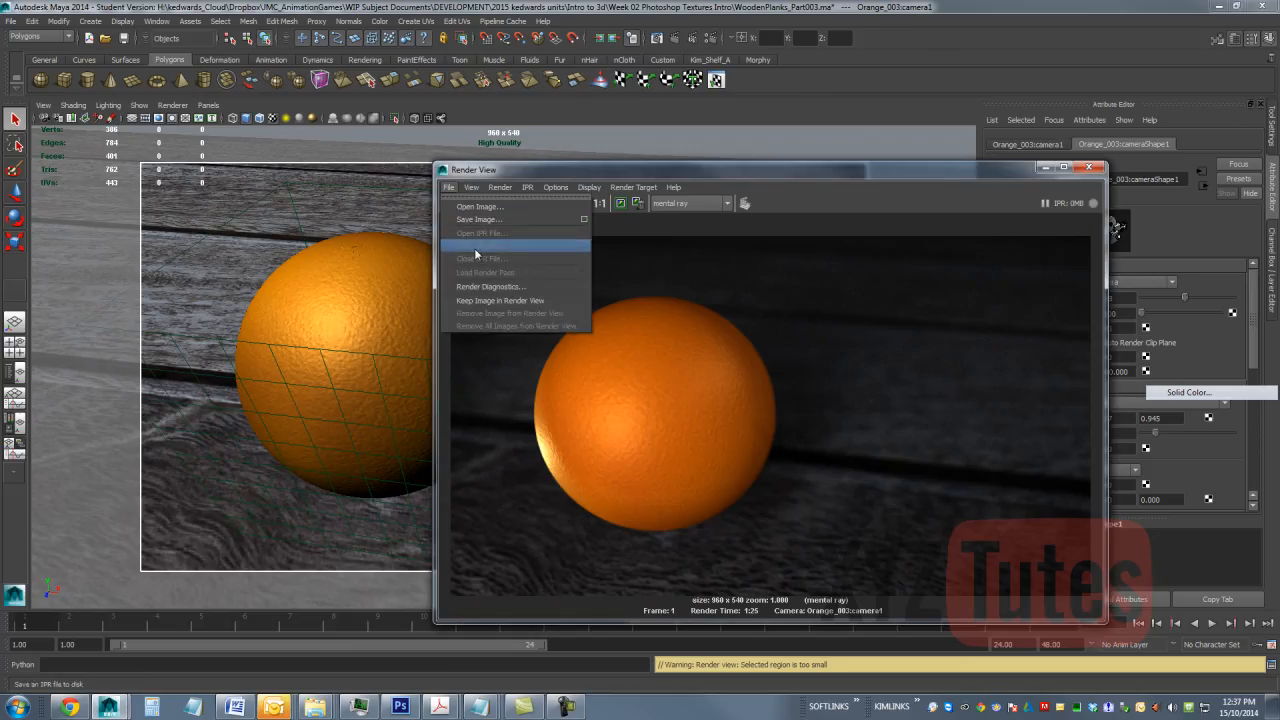
{"action": "left_click", "coordinate": [496, 217]}
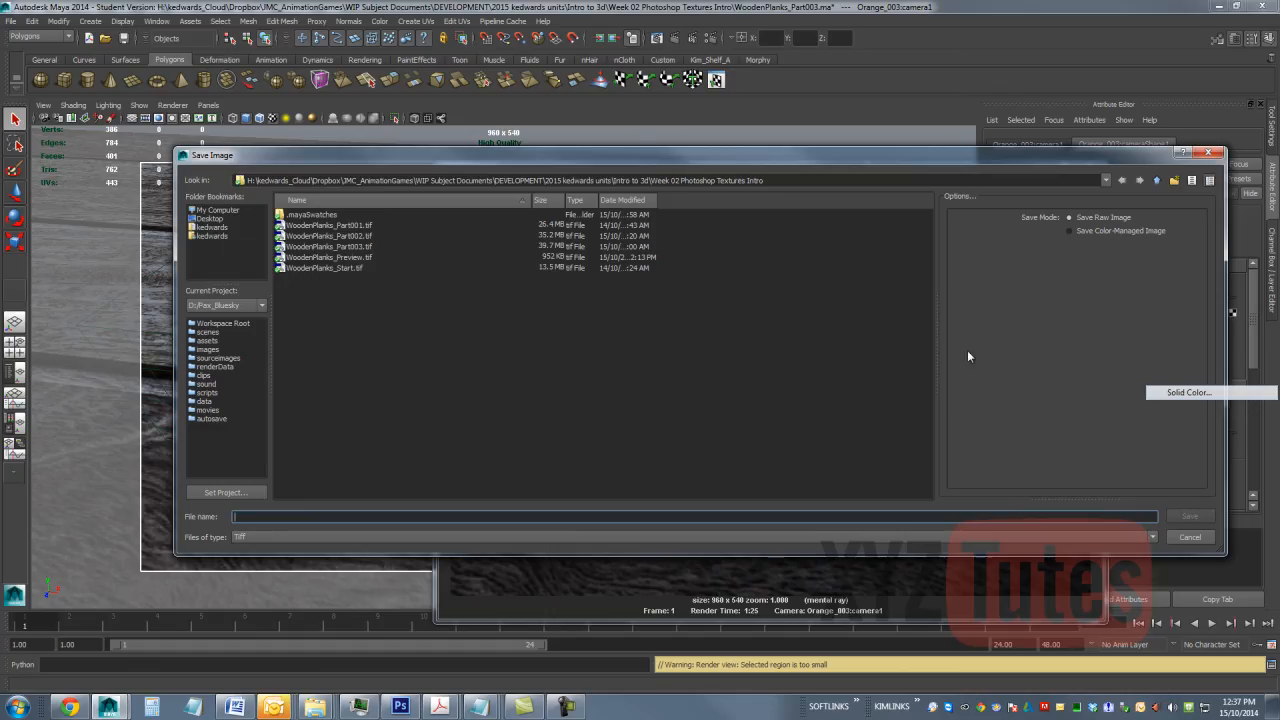
{"action": "left_click", "coordinate": [1189, 538]}
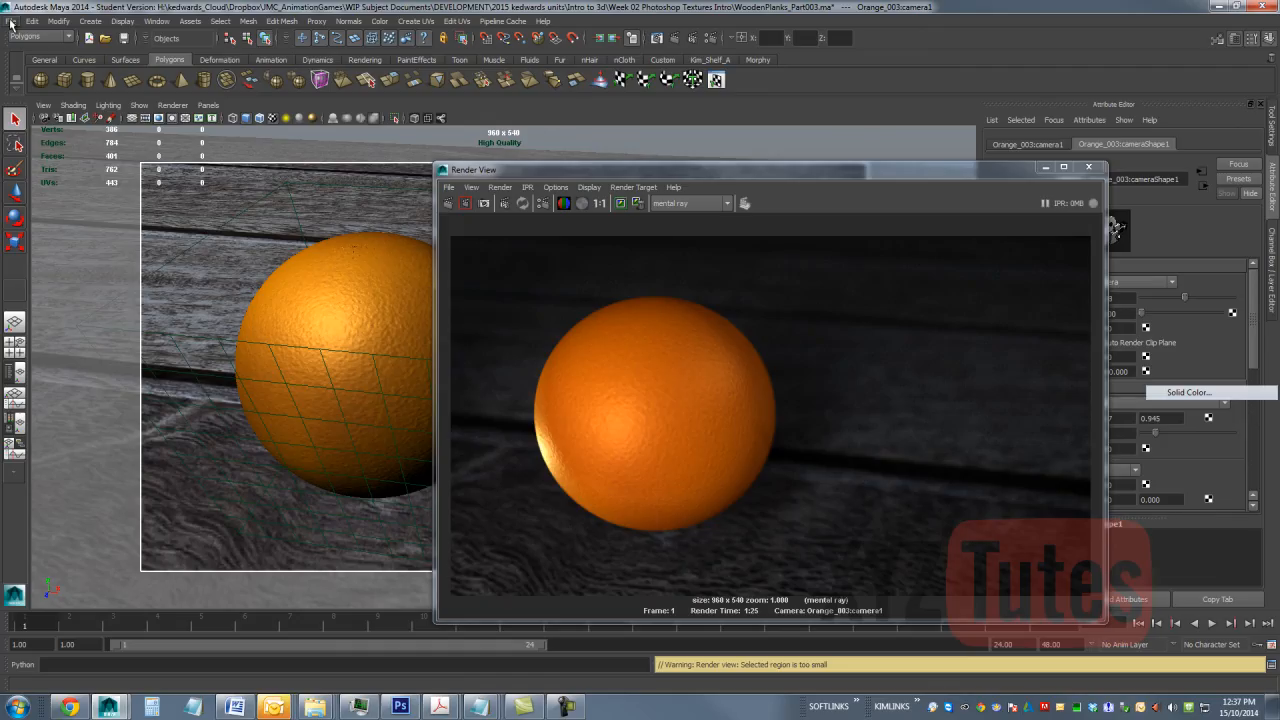
Step: Start saving the scene under a new name in the Week 02 Photoshop Textures Intro folder
{"action": "left_click", "coordinate": [13, 18]}
{"action": "left_click", "coordinate": [27, 86]}
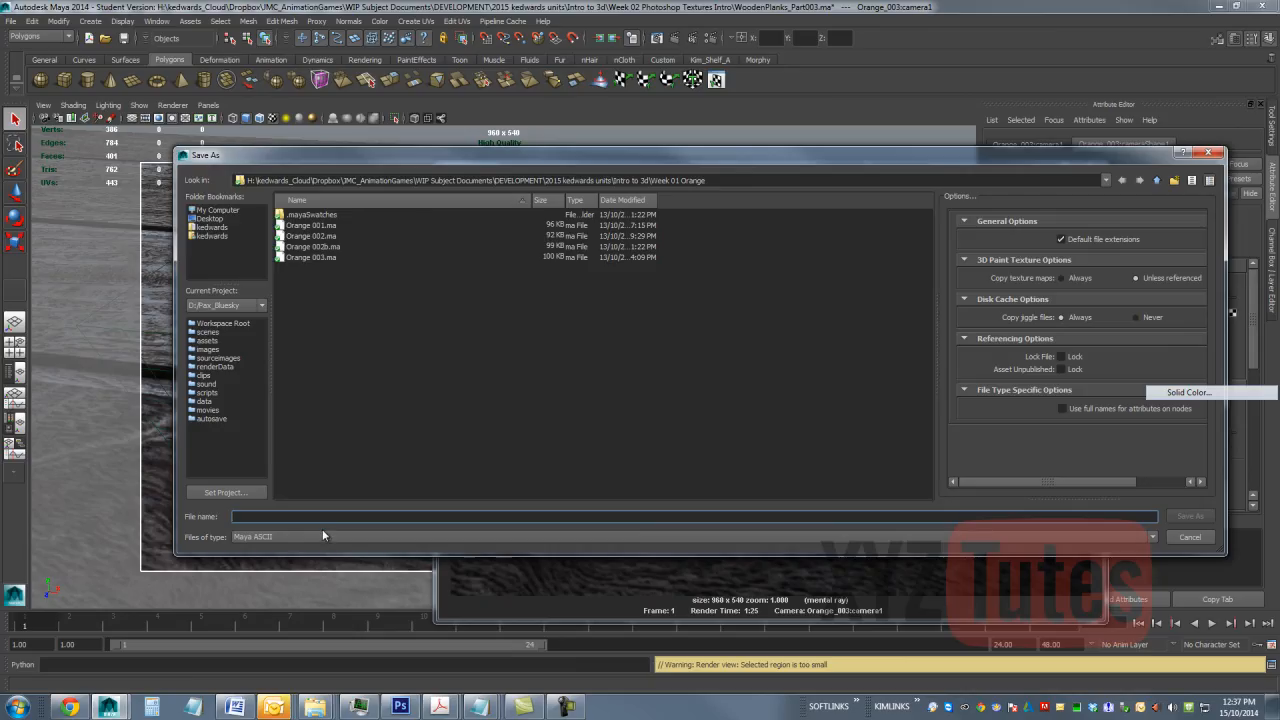
{"action": "left_click", "coordinate": [1157, 181]}
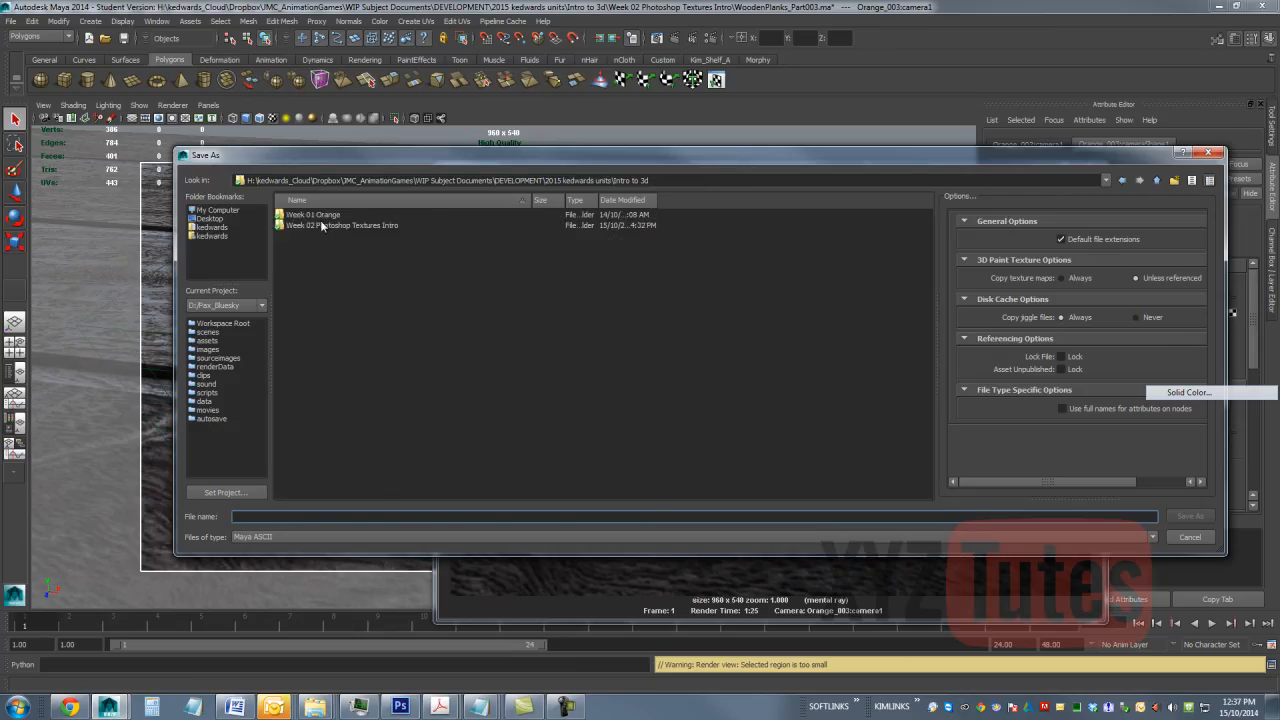
{"action": "double_click", "coordinate": [320, 226]}
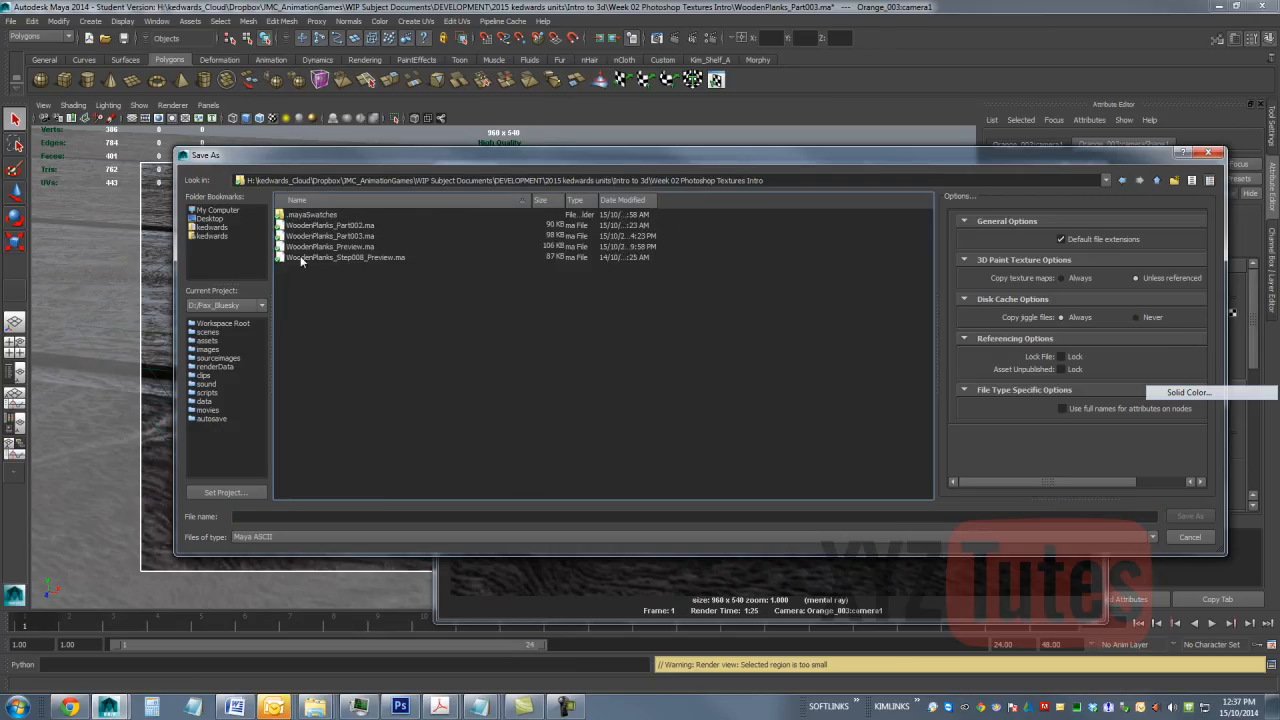